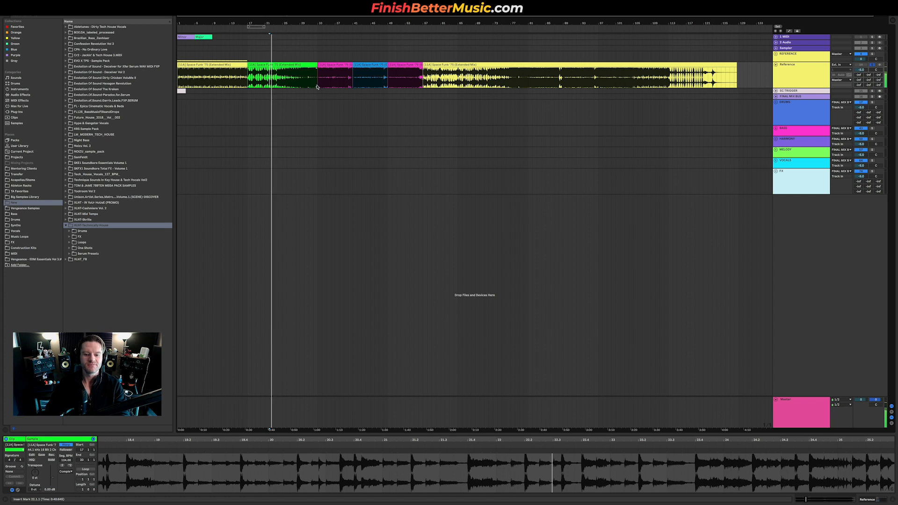
Examine the coloured sections of the reference track from bar 17 onward, highlighting the range from bar 33 to bar 57.
scroll(244, 80, "up", 5)
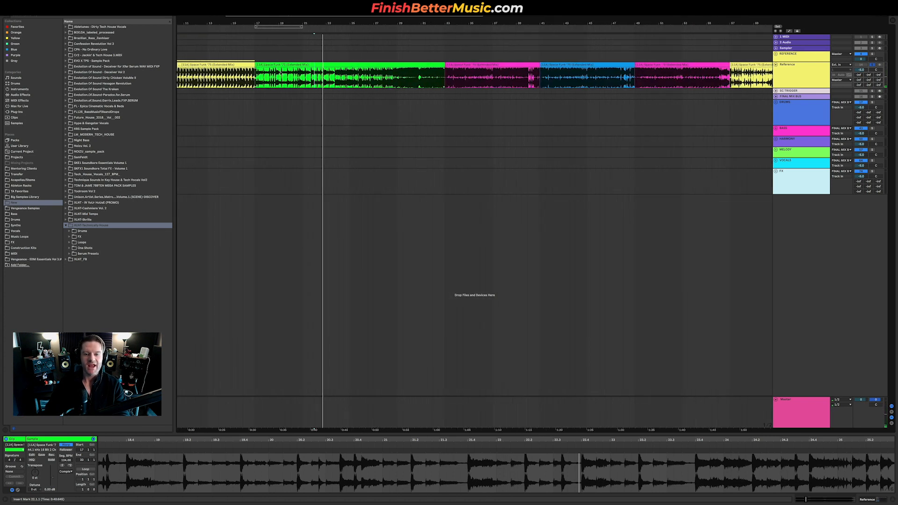
scroll(403, 79, "down", 5)
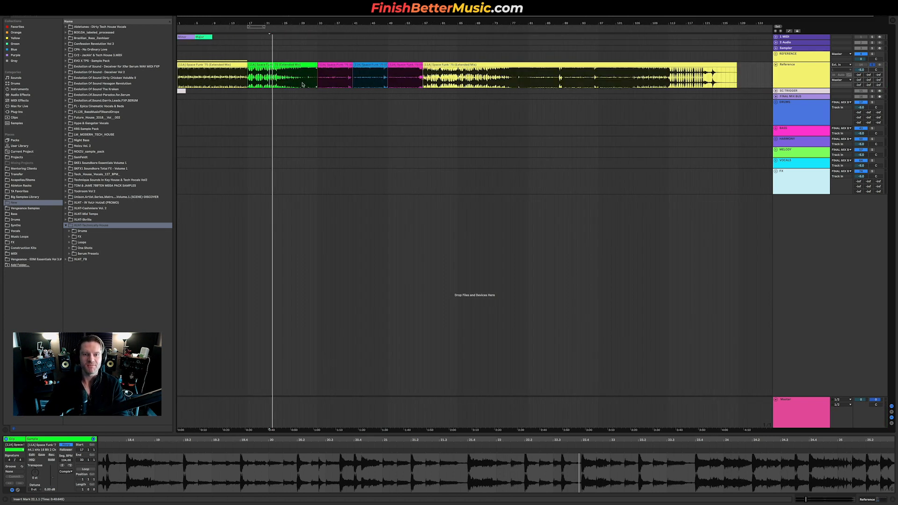
left_click(248, 78)
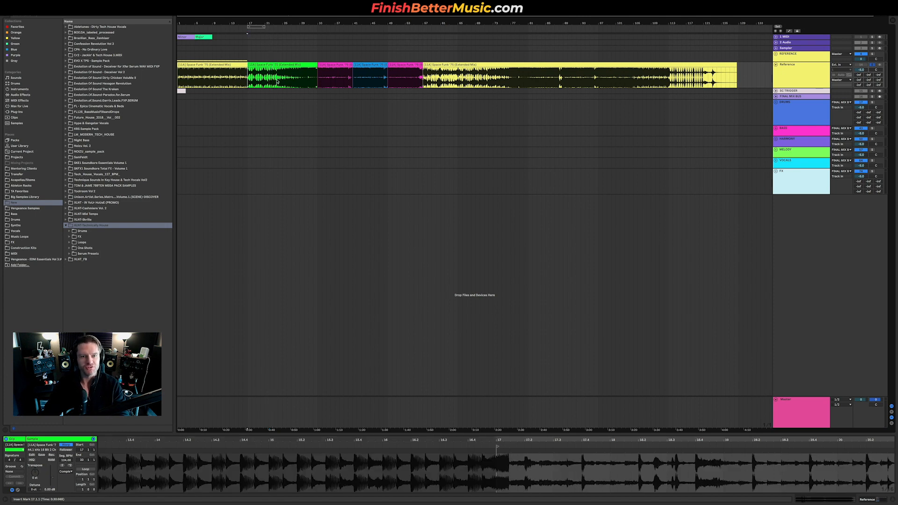
left_click_drag(249, 78, 421, 73)
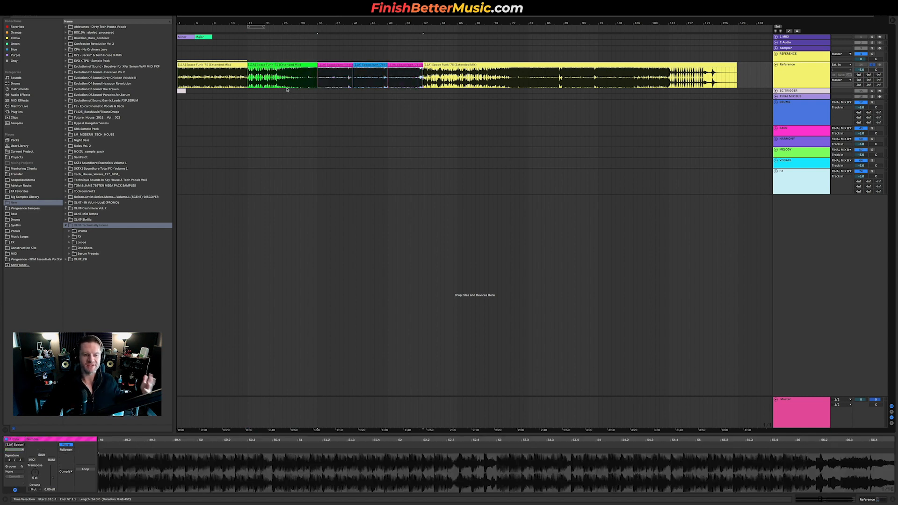
left_click(318, 78)
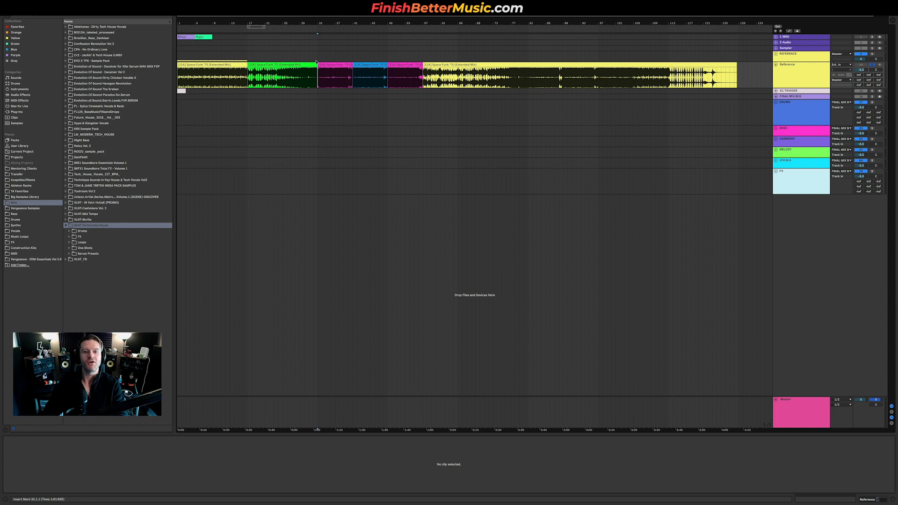
Listen to the green section of the reference track from bar 18 and again from bar 25.
left_click(252, 76)
key("space")
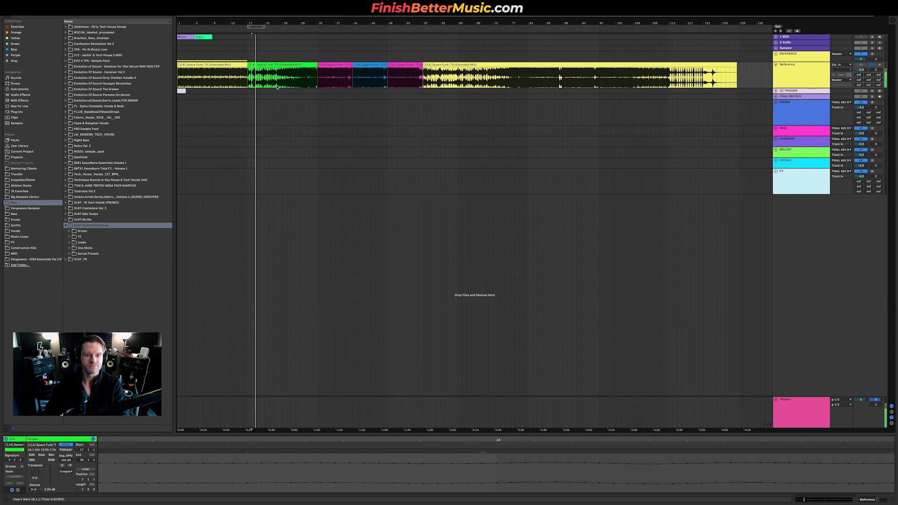
scroll(287, 88, "up", 4)
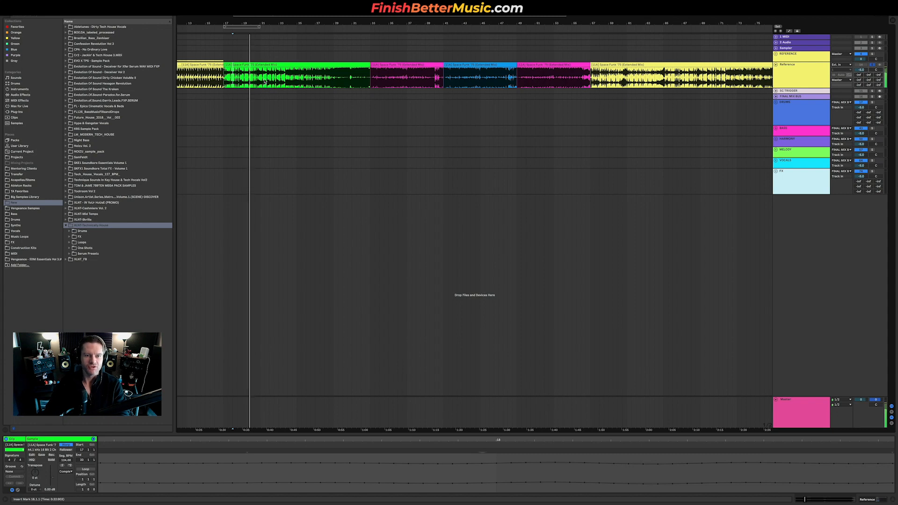
left_click(296, 80)
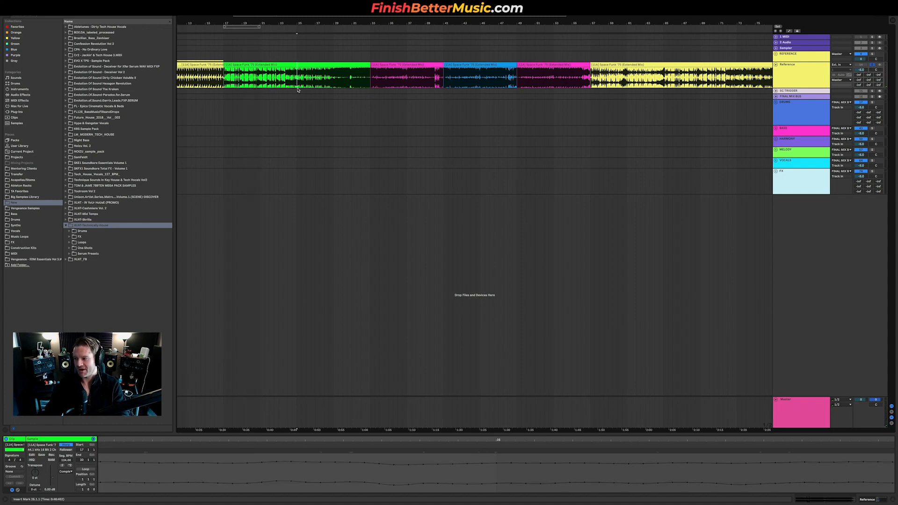
key("space")
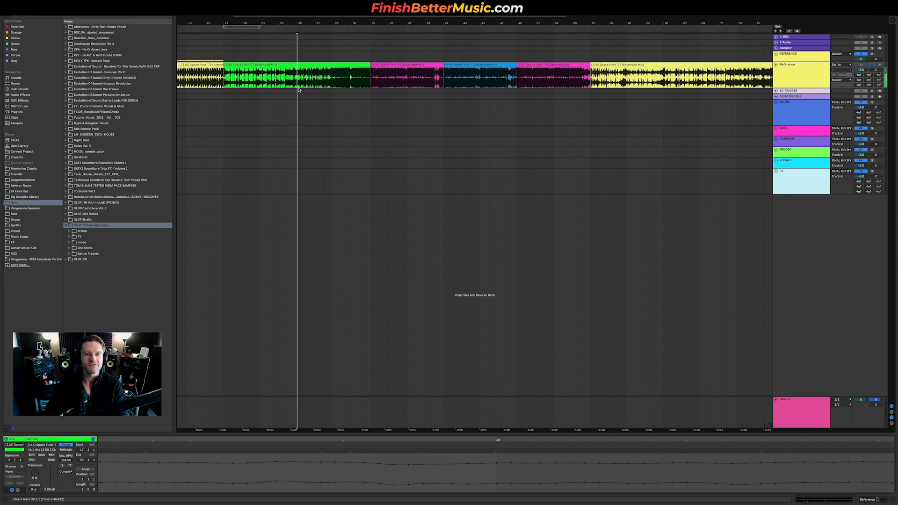
Listen to the end of the reference's green section from bar 29, and to bars 31 to 33.
scroll(298, 87, "up", 2)
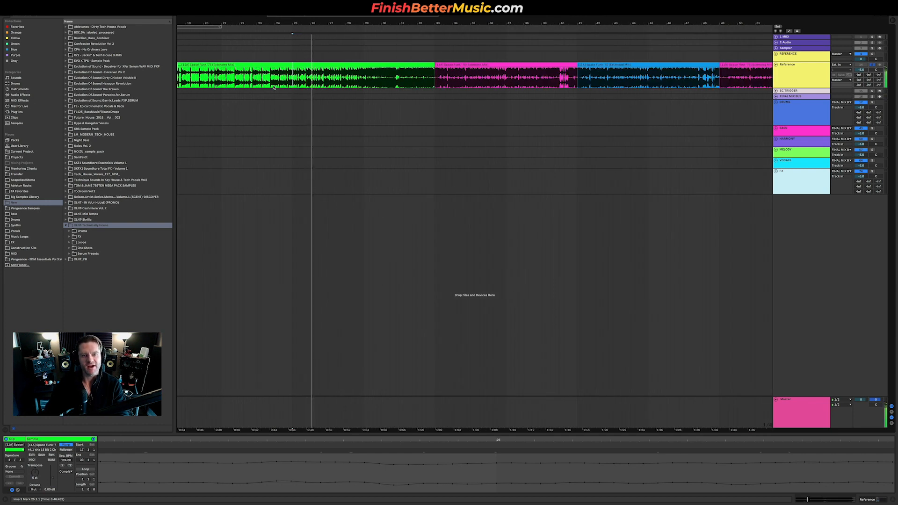
left_click(363, 76)
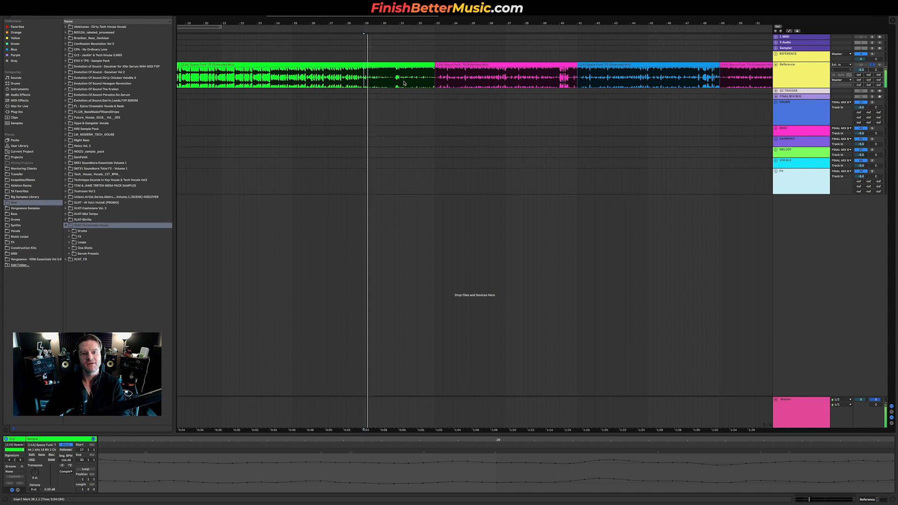
left_click_drag(399, 77, 435, 77)
key("space")
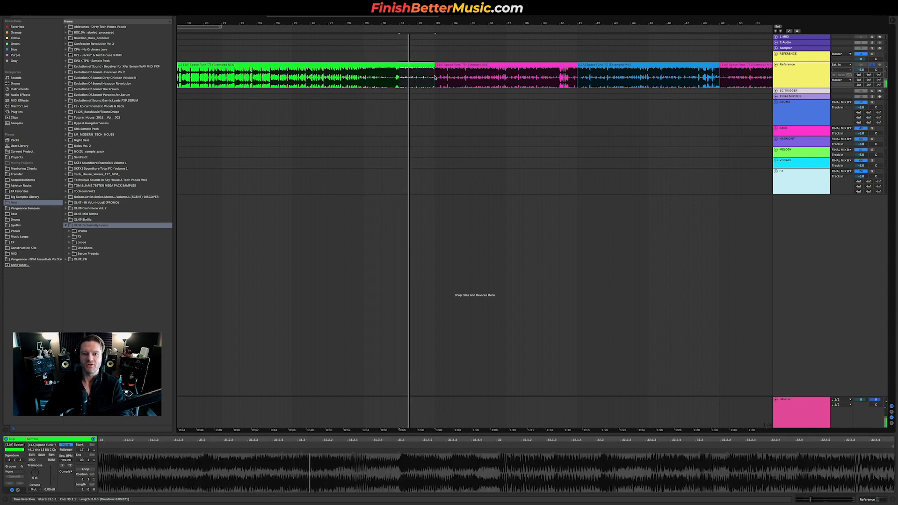
key("space")
Select bars 33 to 37 at the start of the reference's first pink section and play them.
left_click(435, 78)
scroll(441, 77, "right", 3)
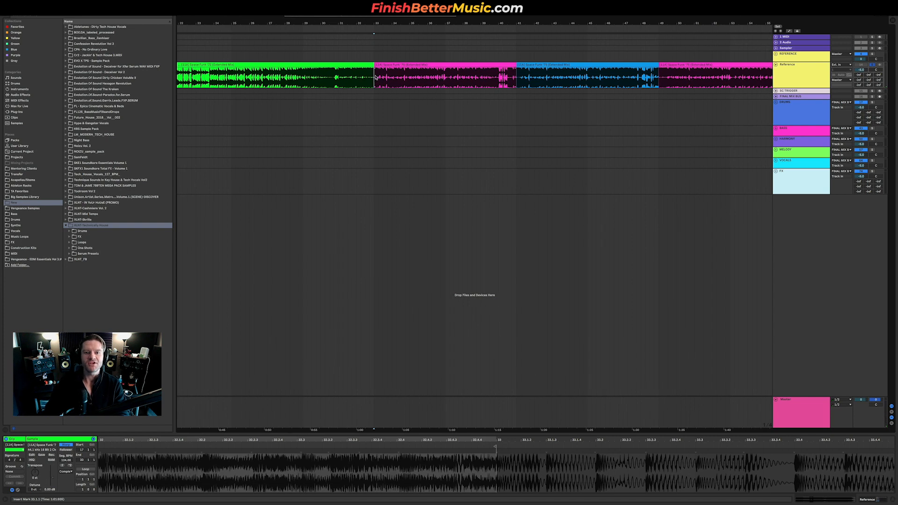
left_click_drag(376, 77, 445, 71)
scroll(444, 71, "right", 1)
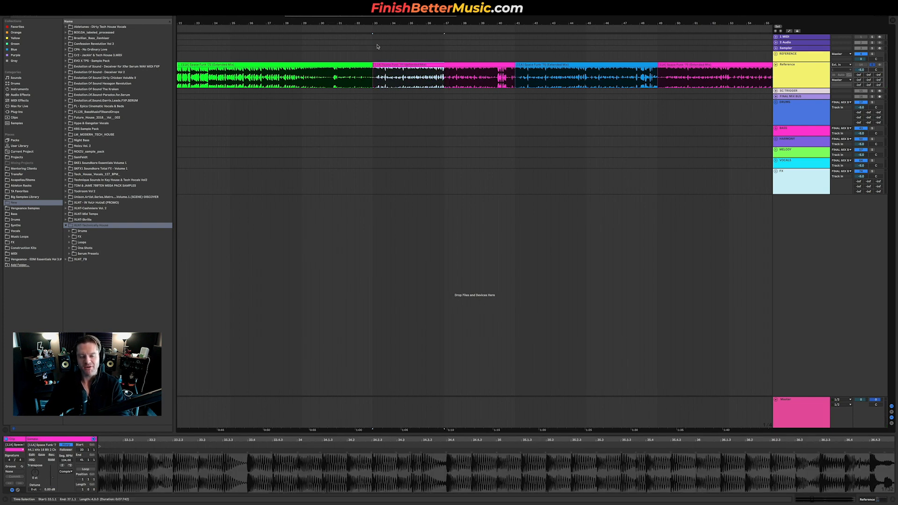
left_click_drag(374, 74, 443, 72)
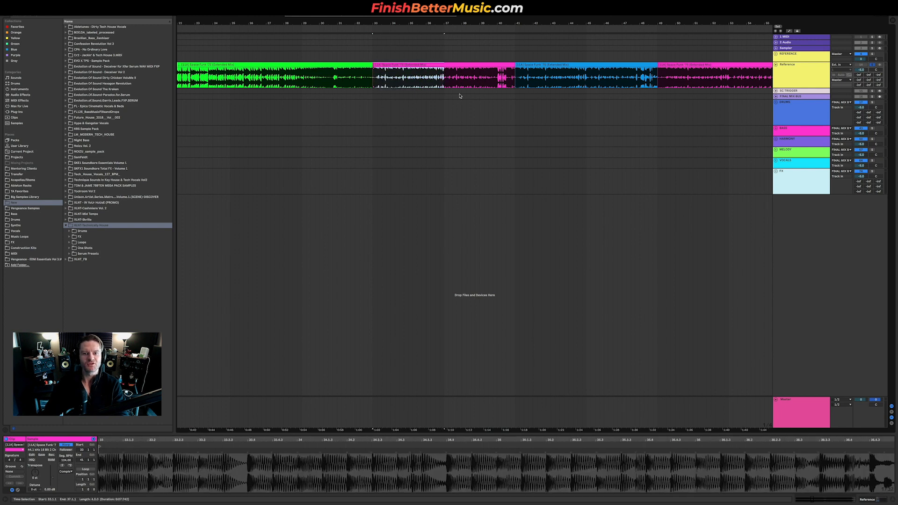
key("space")
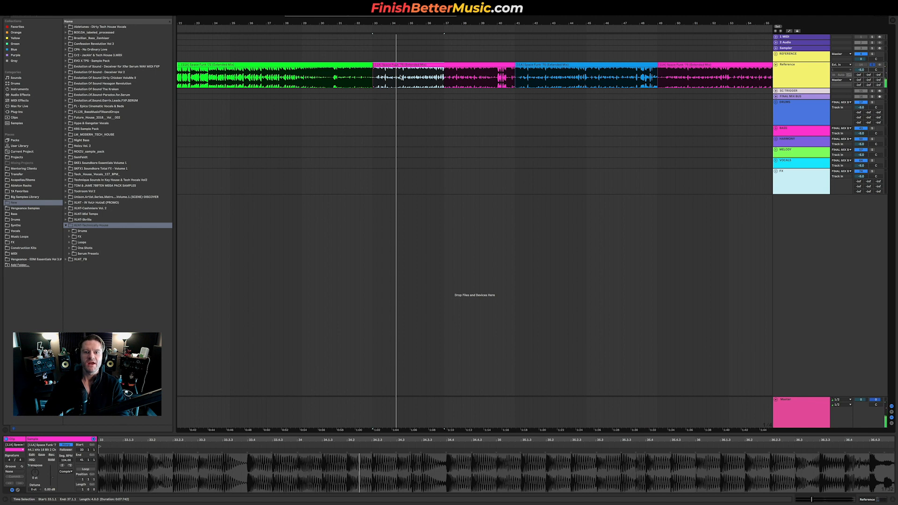
key("space")
Play the first pink section from bar 37 and its closing fill from bar 40, and stop playback.
left_click(445, 77)
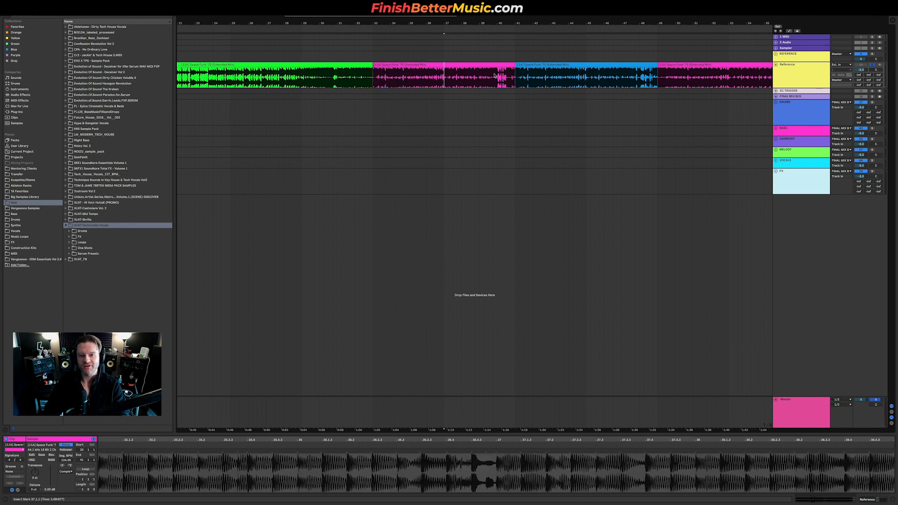
key("space")
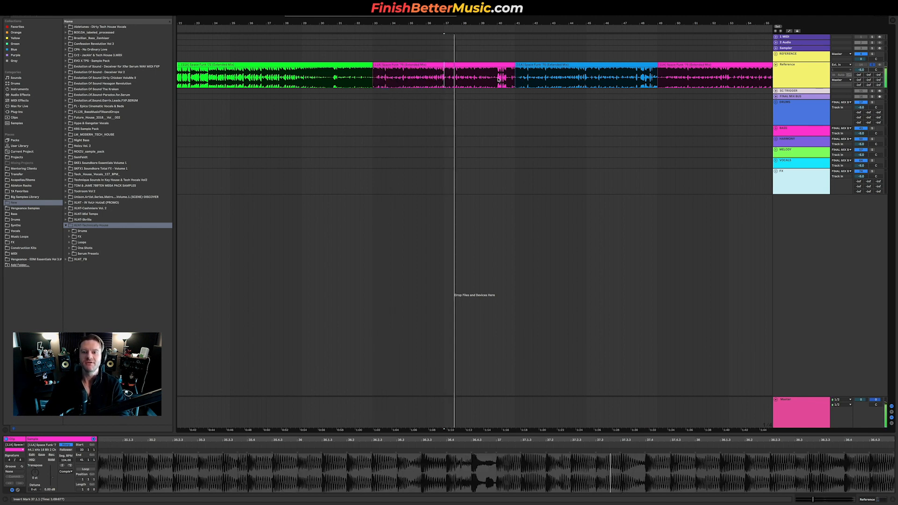
left_click(498, 79)
key("space")
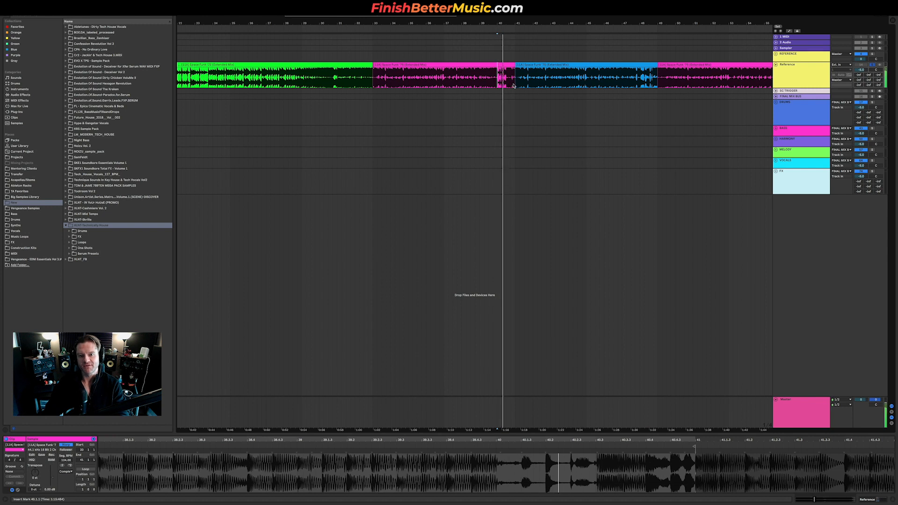
scroll(513, 86, "down", 2)
scroll(514, 86, "down", 3)
key("space")
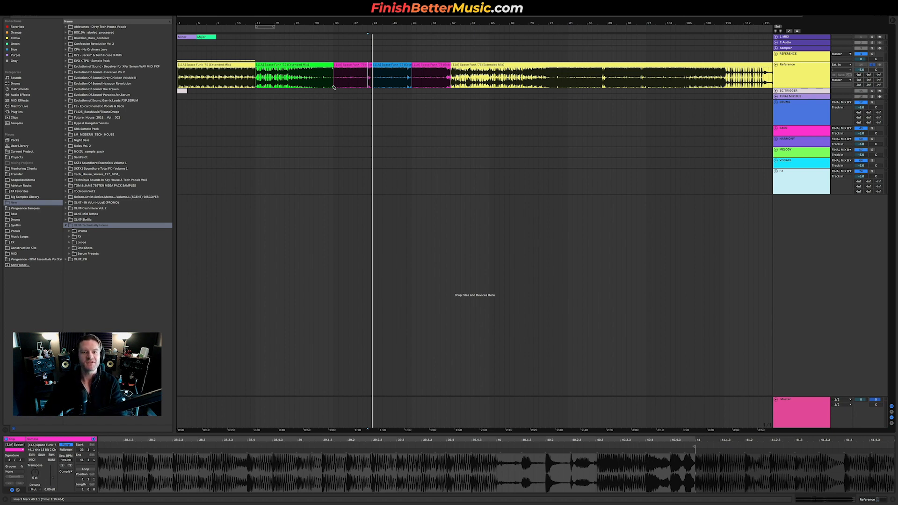
Expand the DRUMS group to reveal its tracks and unfold the KICK track.
left_click(396, 116)
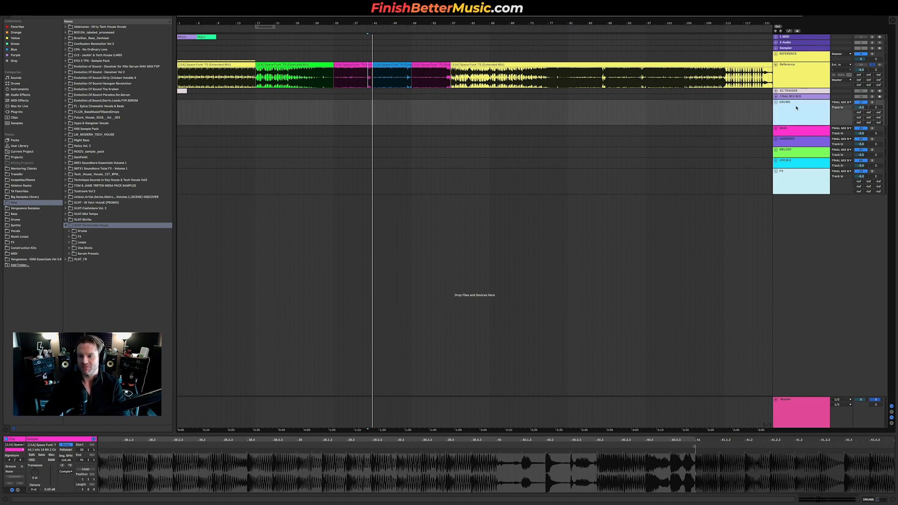
key("Right")
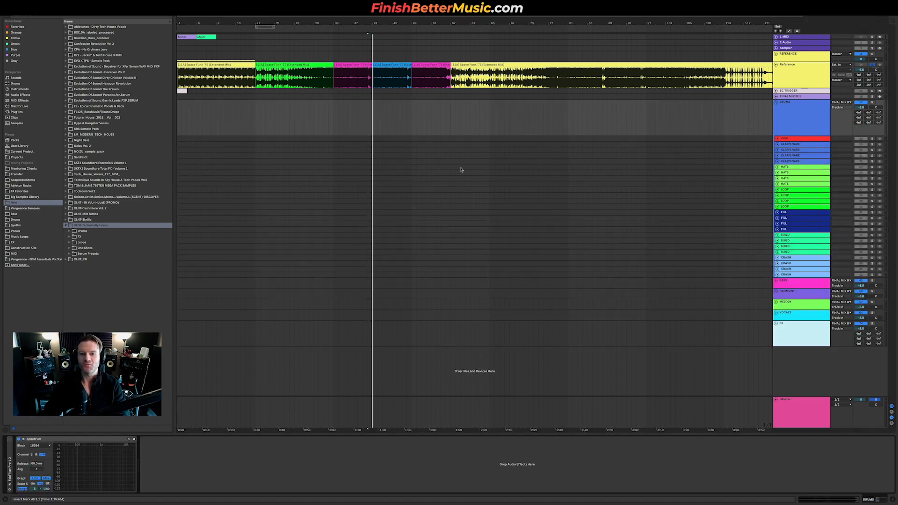
left_click(778, 139)
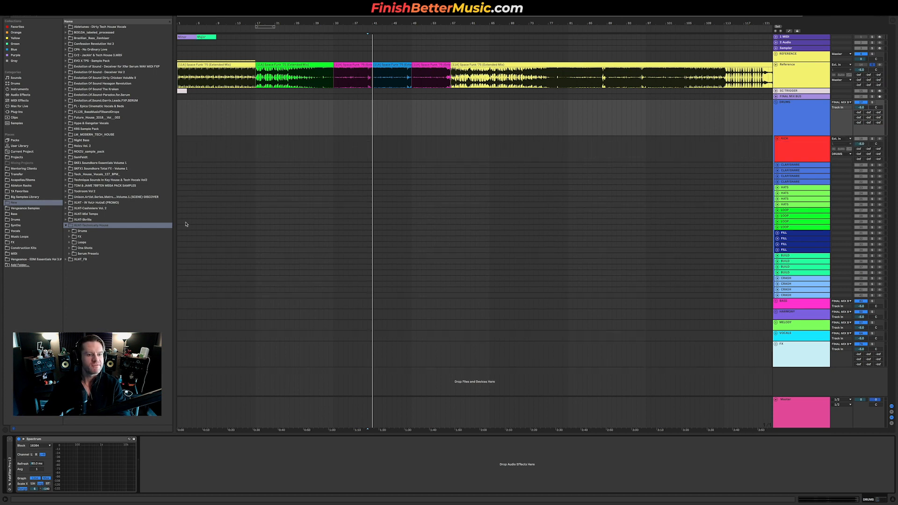
Open the drum kicks of the XLNT-Technically House pack and audition samples in the Dumb Kicks folder.
left_click(84, 231)
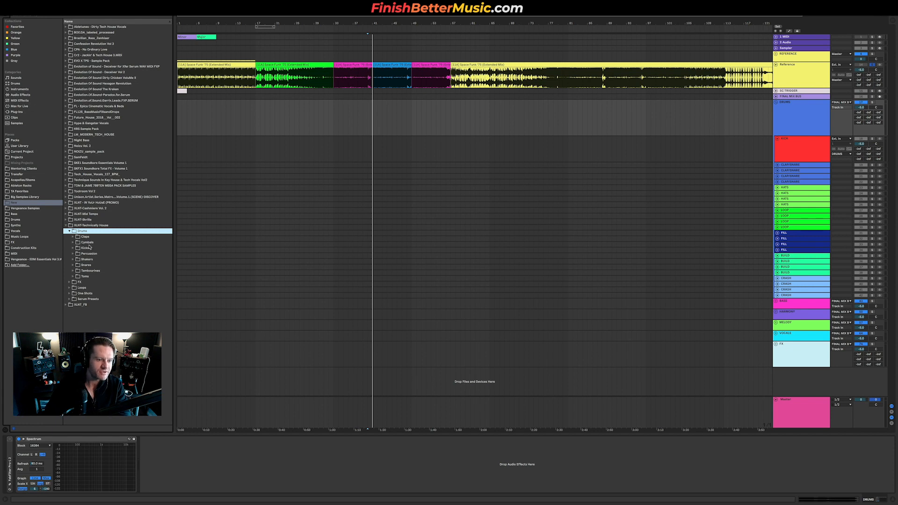
left_click(89, 248)
left_click(89, 253)
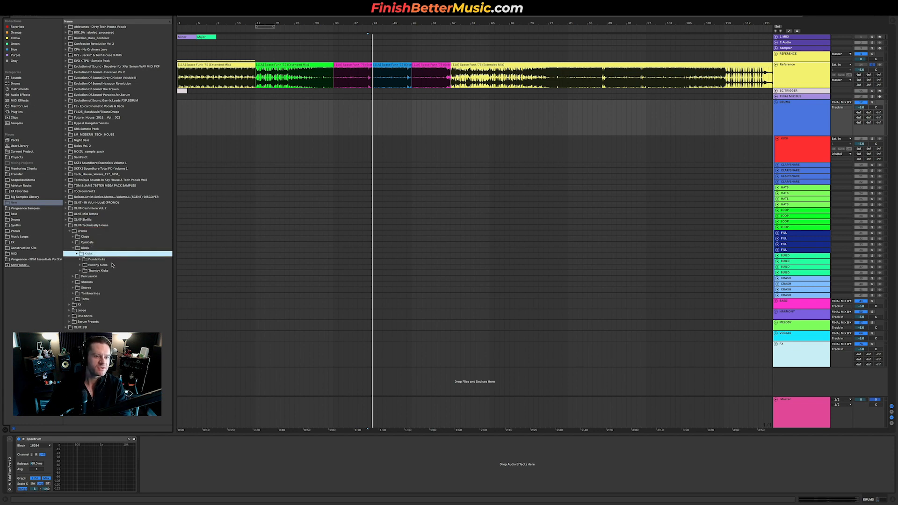
left_click(104, 260)
left_click(118, 276)
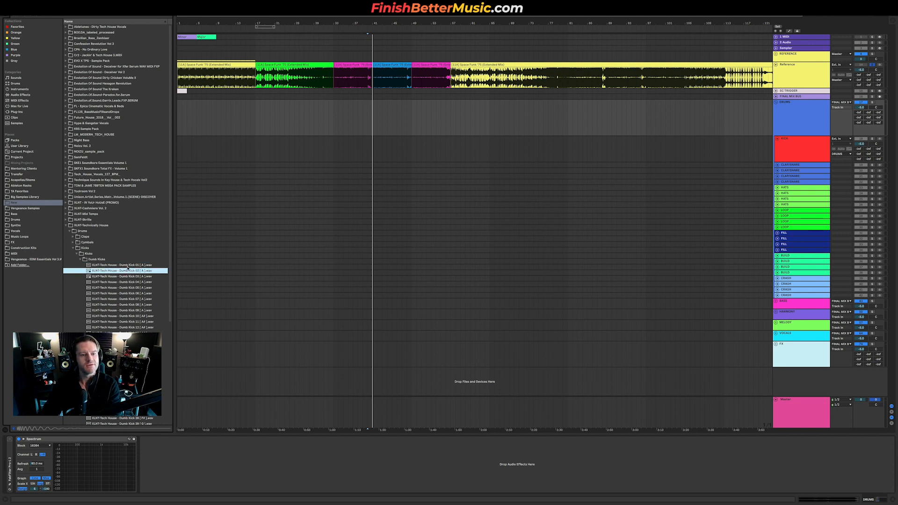
key("Down")
Collapse the Dumb Kicks folder and audition the samples in the Punchy Kicks folder one after another.
left_click(104, 259)
left_click(104, 264)
left_click(112, 282)
key("Down")
key("Down")
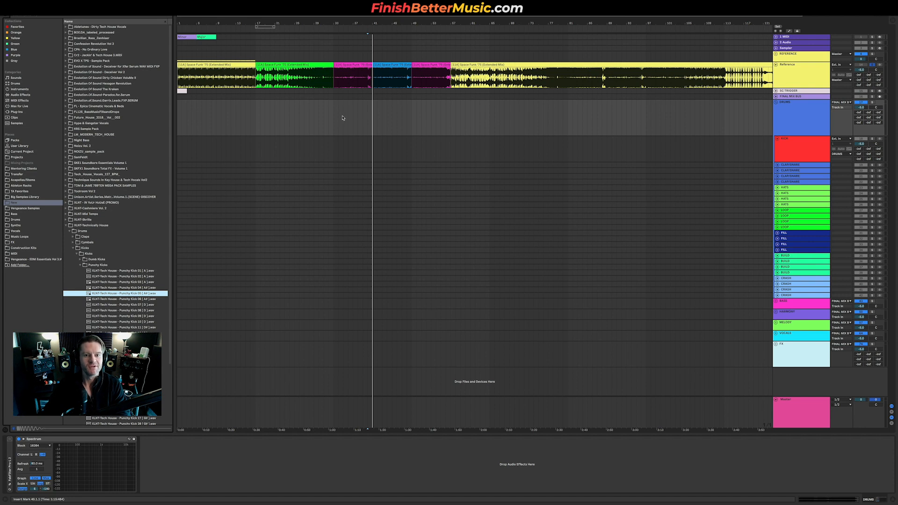
scroll(346, 117, "up", 5)
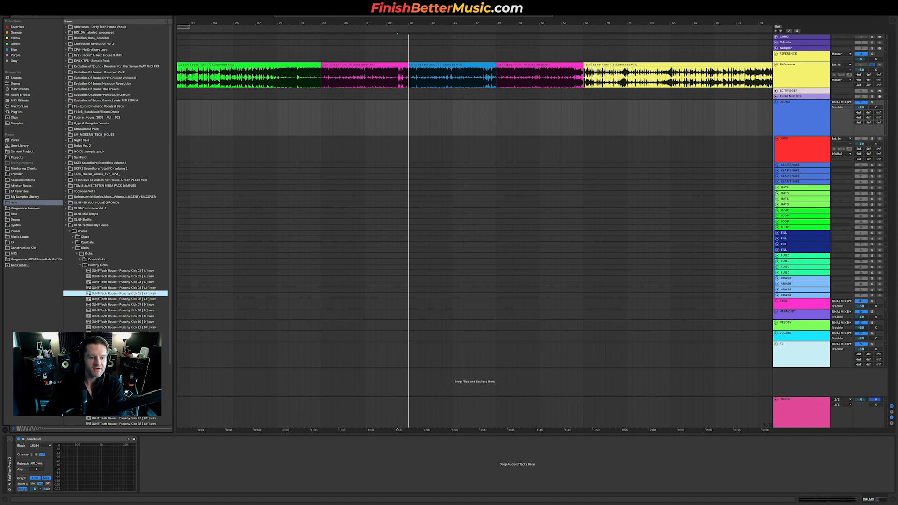
left_click(122, 338)
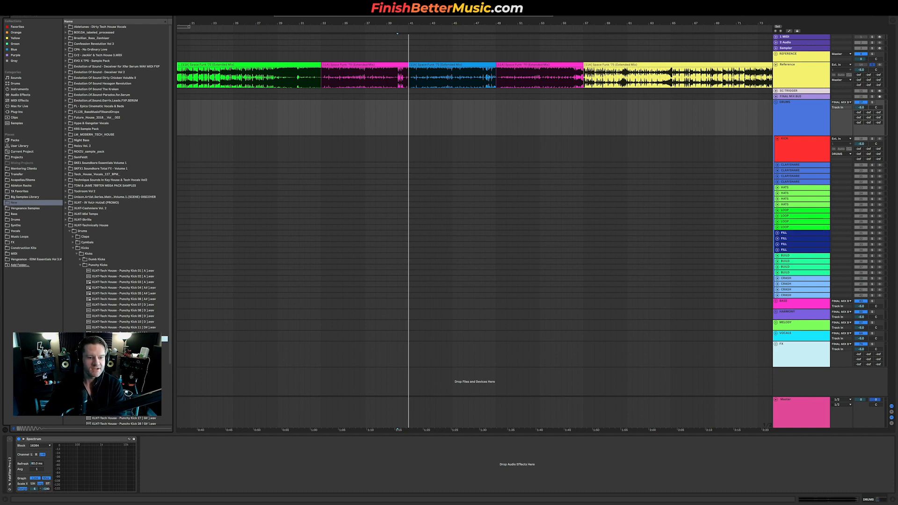
key("Down")
key("Down")
key("Down")
key("Down")
key("Down")
key("Down")
key("Down")
key("Up")
key("Up")
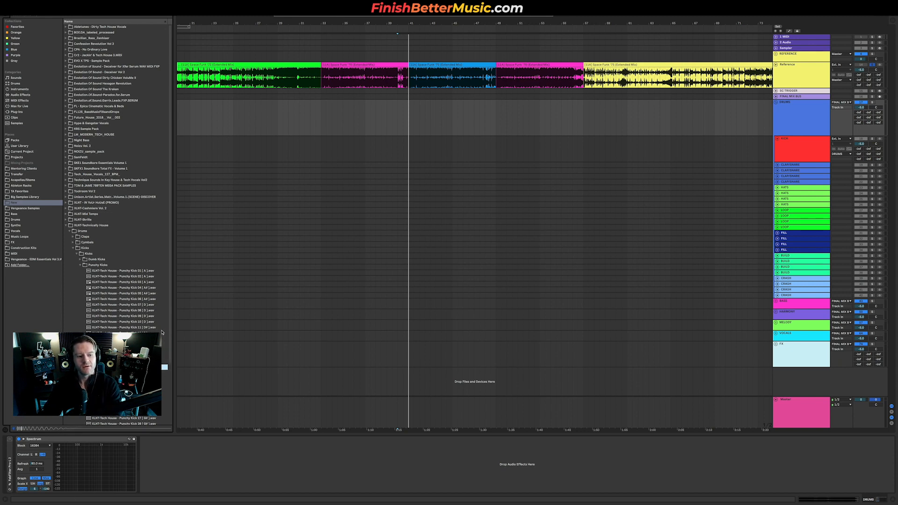
Place the chosen punchy kick sample on the KICK track at bar 33 and shorten the clip to half a beat.
left_click_drag(123, 367, 321, 155)
scroll(323, 152, "up", 5)
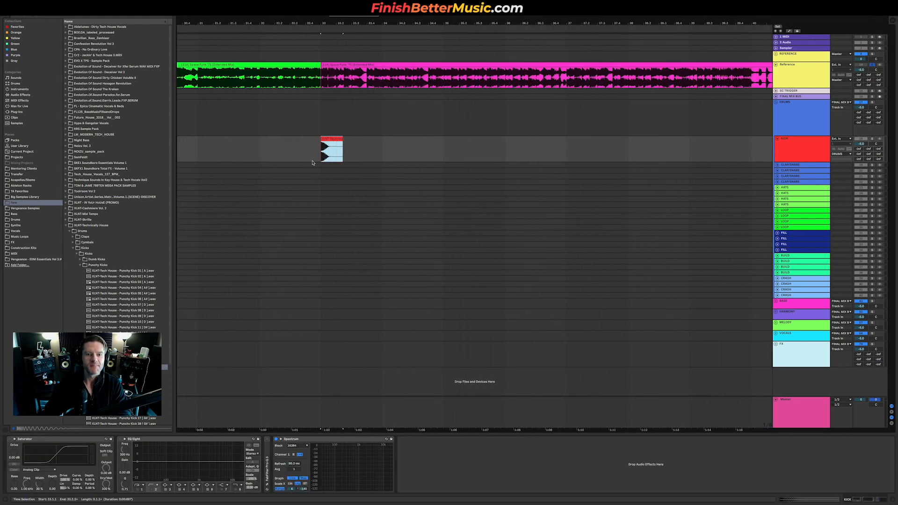
scroll(321, 163, "up", 4)
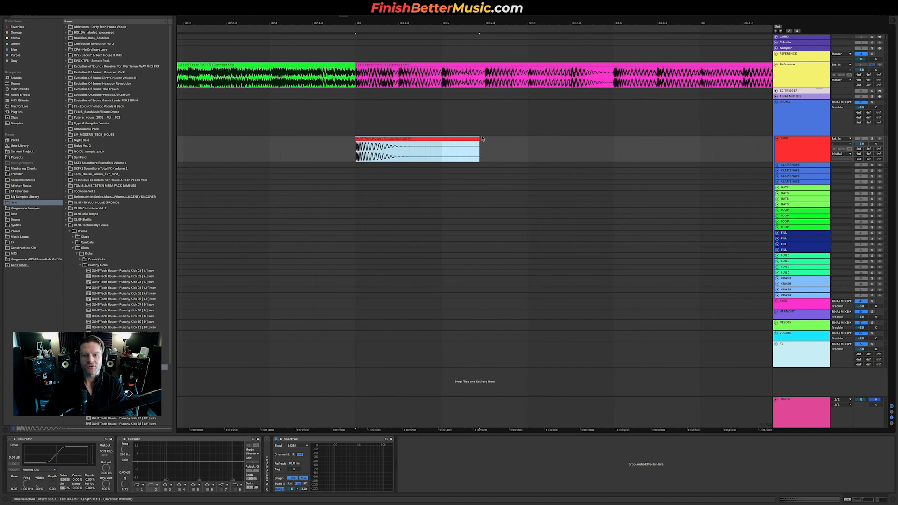
left_click_drag(482, 138, 377, 148)
scroll(392, 148, "down", 3)
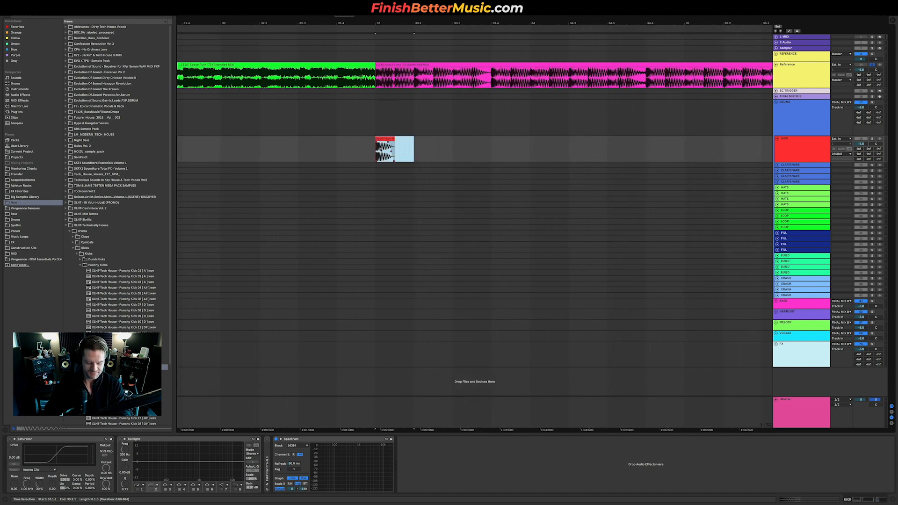
Duplicate the kick clip so that one falls on every beat of bars 33 and 34.
key("super+d")
key("super+d")
key("super+d")
scroll(453, 163, "down", 3)
key("super+d")
key("super+d")
key("super+d")
key("super+d")
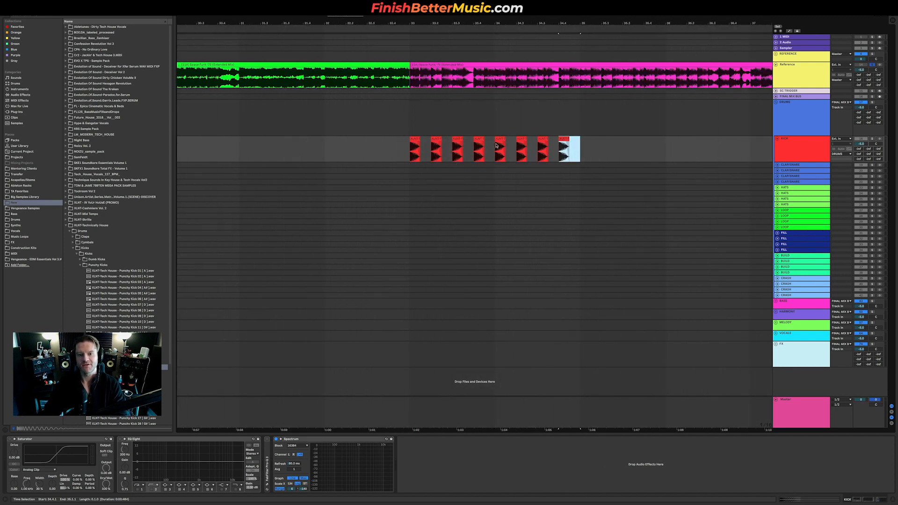
Set the loop around the eight kicks in bars 33 and 34 and listen to the reference track from bar 33.
left_click_drag(413, 149, 579, 157)
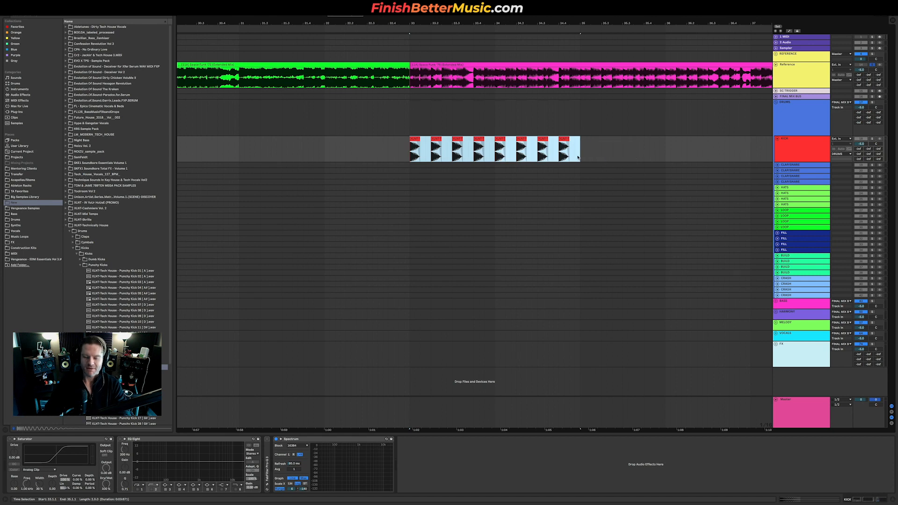
key("super+l")
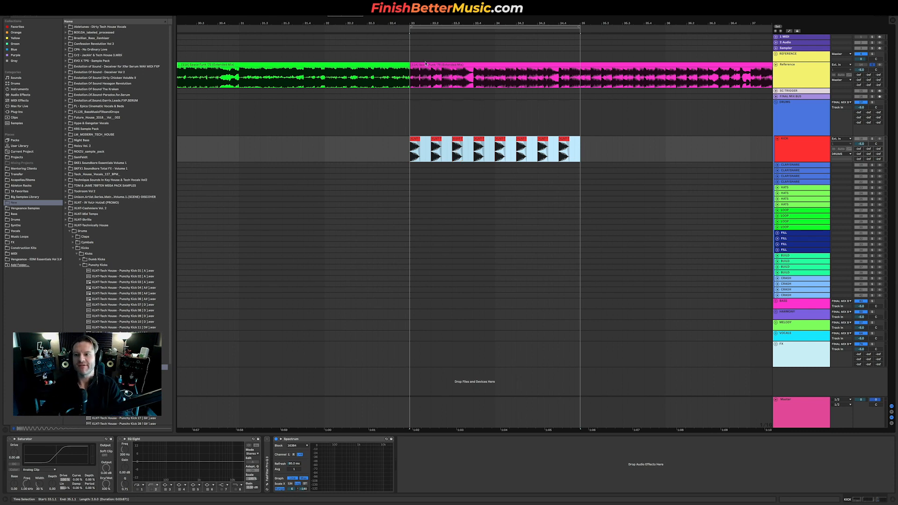
left_click(412, 79)
key("space")
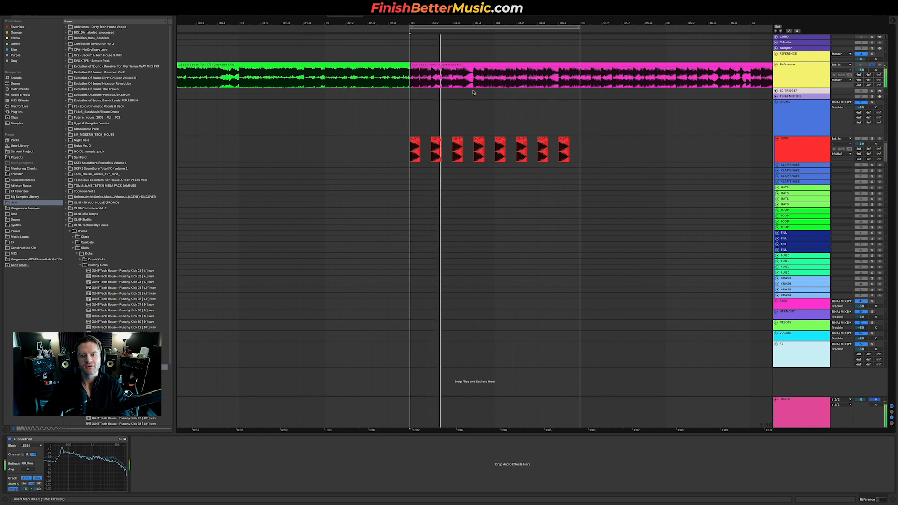
key("space")
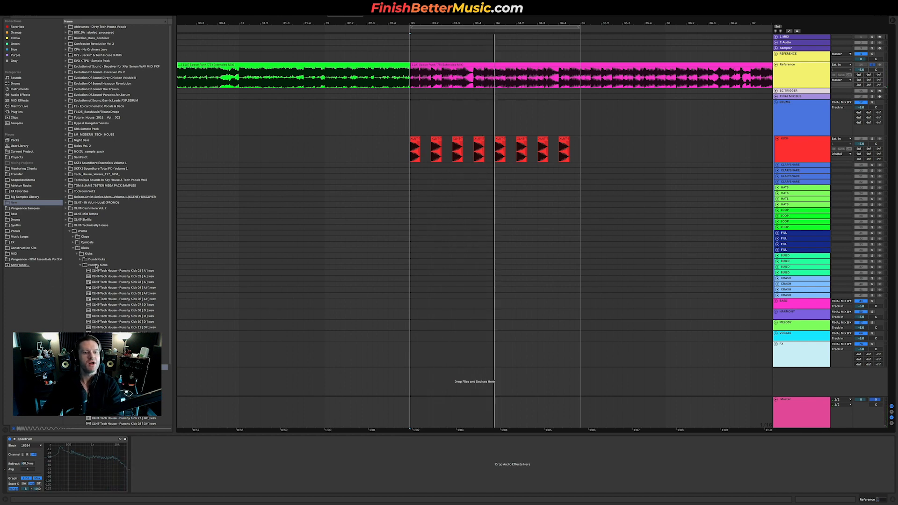
Collapse the Punchy Kicks folder, open the pack's Claps folder and audition Clap 03.
left_click(96, 265)
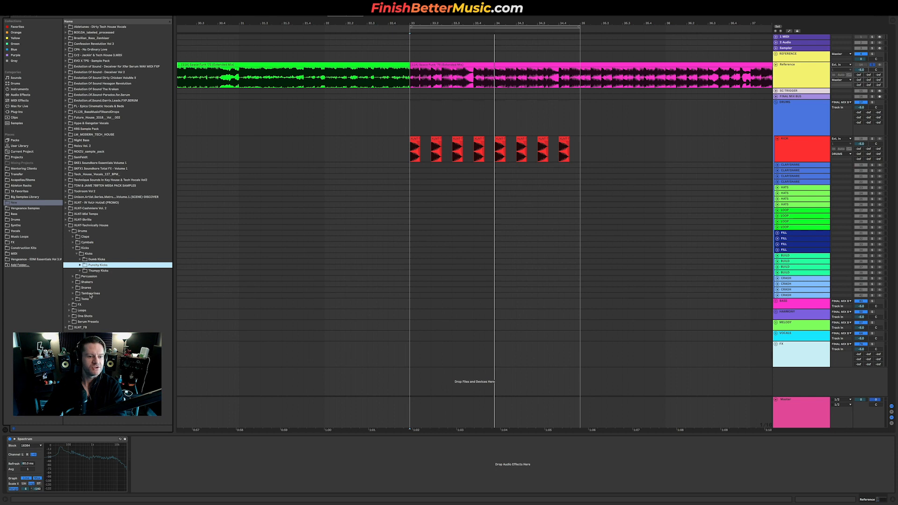
left_click(93, 237)
left_click(116, 255)
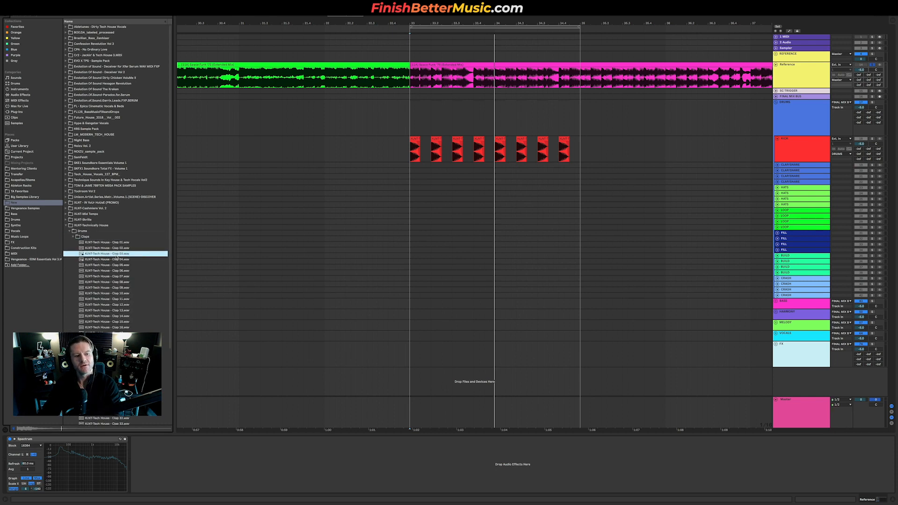
Unfold the first CLAP/SNARE track, place Clap 03 on it at 33.2 and shorten the clip to about a third of a beat.
left_click(777, 167)
left_click_drag(112, 255, 431, 176)
scroll(431, 177, "up", 10)
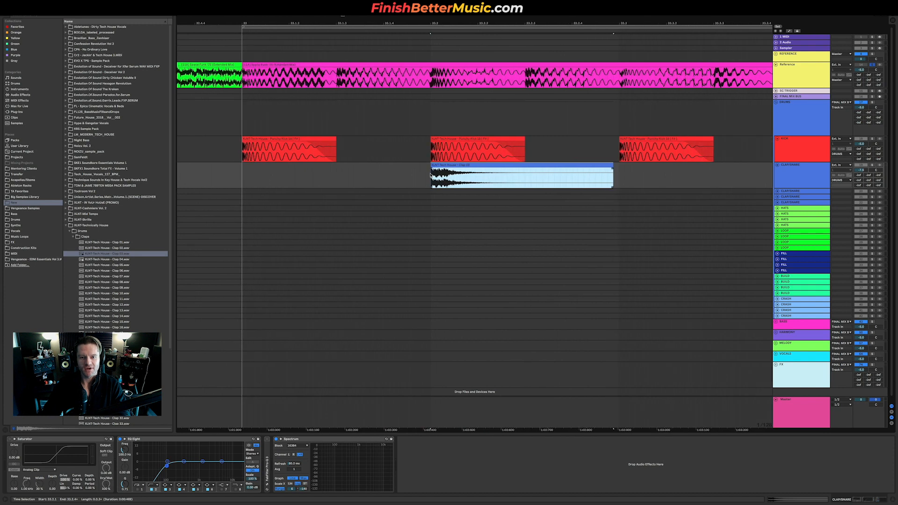
scroll(431, 176, "down", 8)
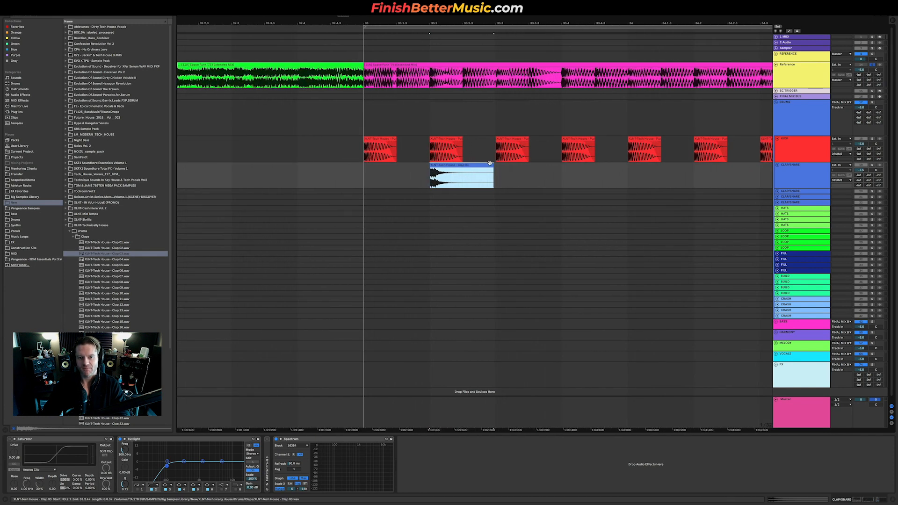
left_click_drag(490, 163, 452, 164)
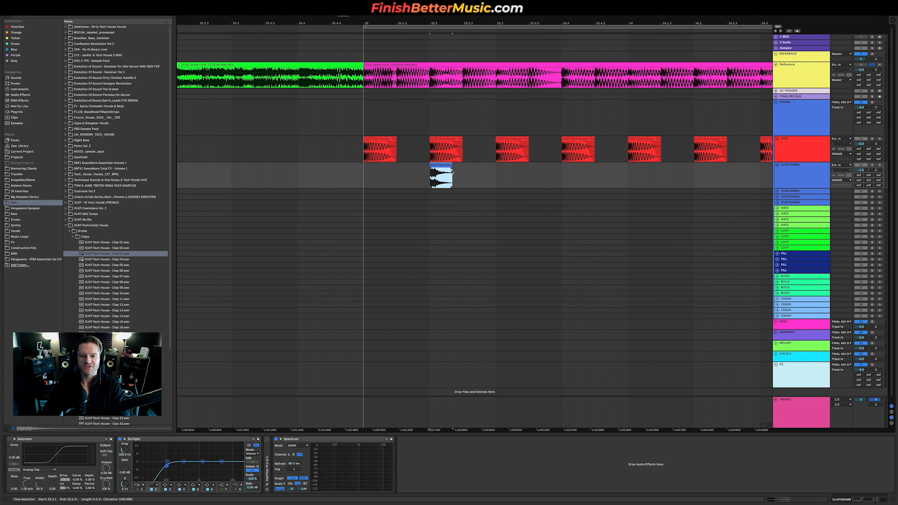
Check the clap's alignment with the kick at 33.2 and try moving the clap slightly ahead of the beat.
scroll(431, 177, "up", 10)
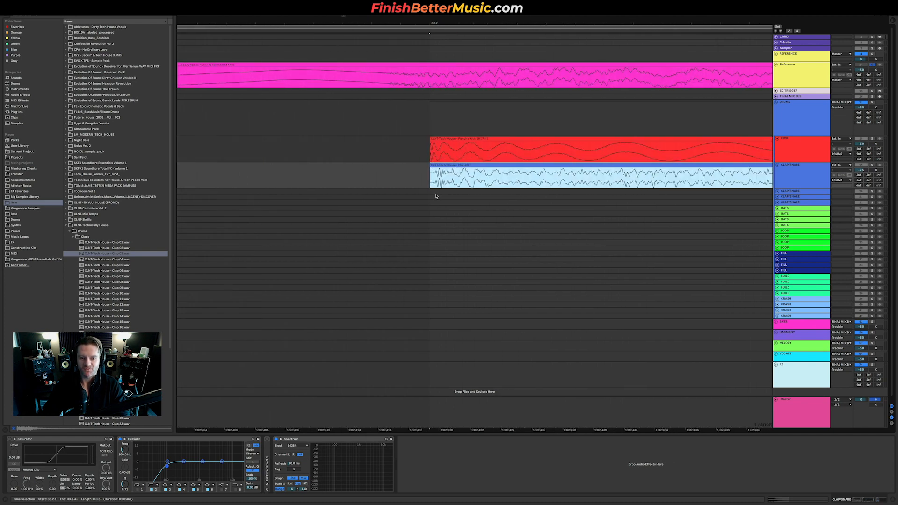
scroll(436, 183, "down", 15)
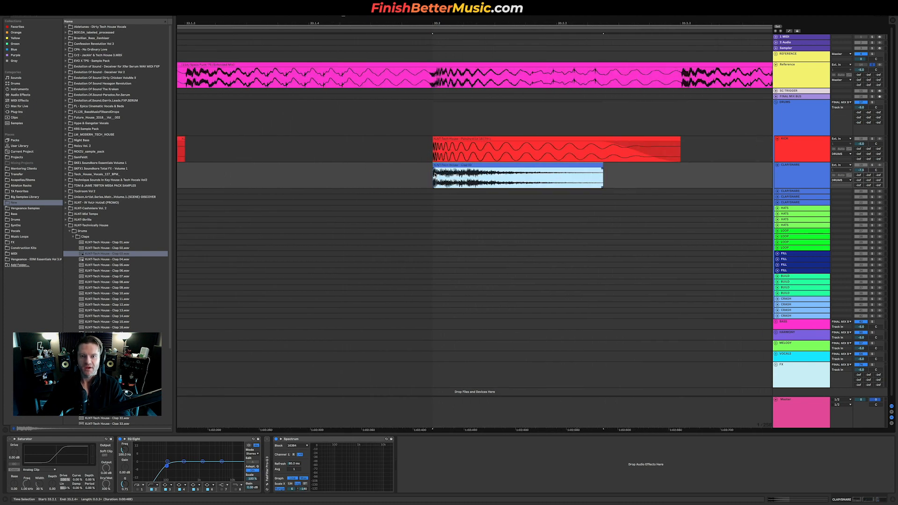
scroll(426, 157, "down", 4)
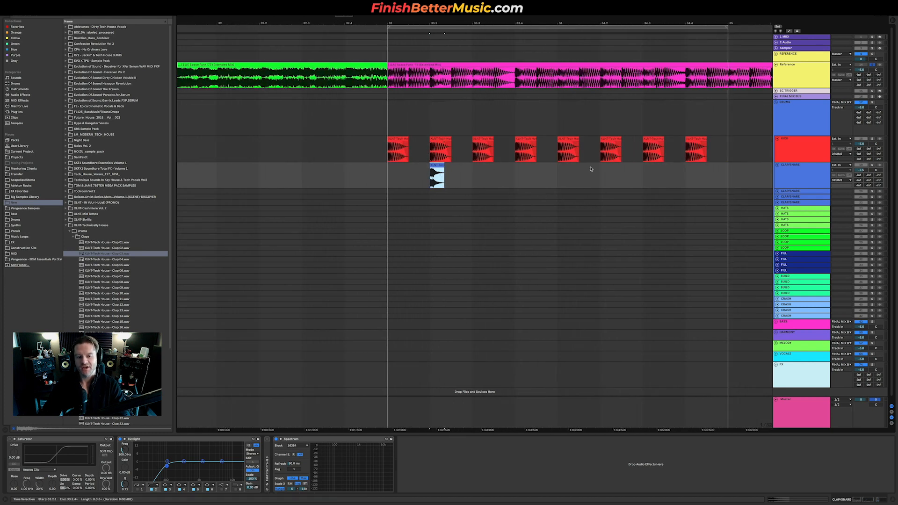
key("z")
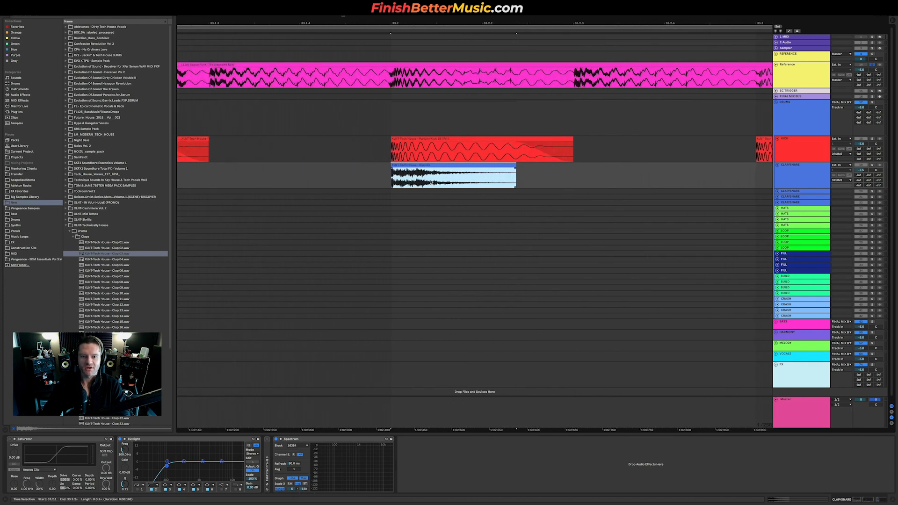
left_click_drag(388, 166, 375, 172)
key("super+z")
Loop the first two beats of bar 33 and play them with the DRUMS group soloed.
scroll(370, 164, "down", 10)
left_click_drag(311, 172, 426, 171)
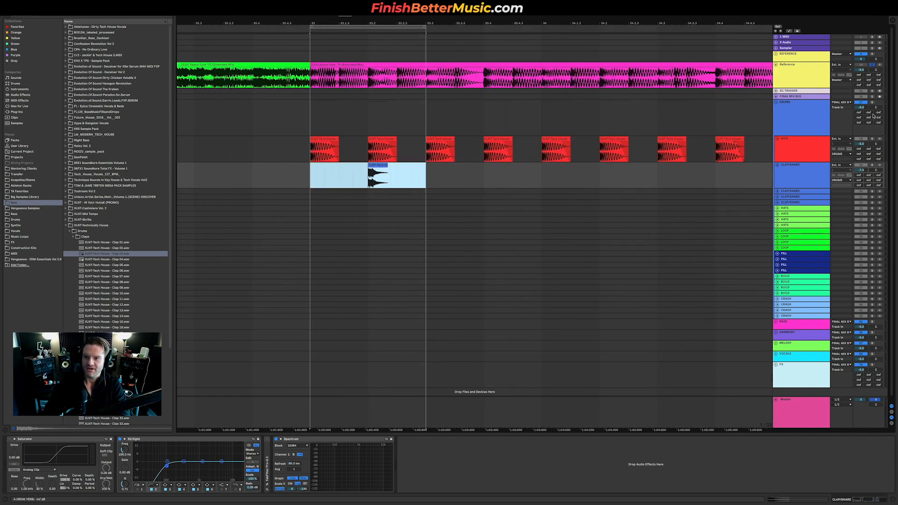
key("space")
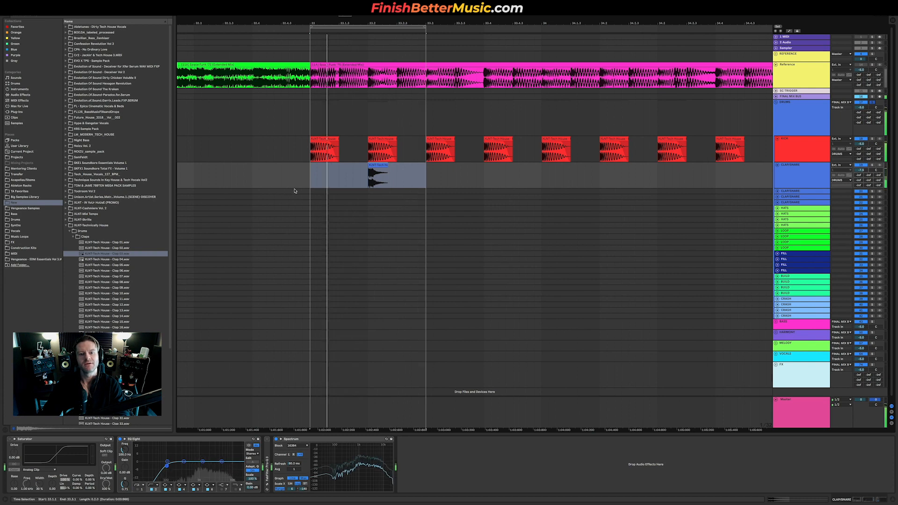
left_click(373, 172)
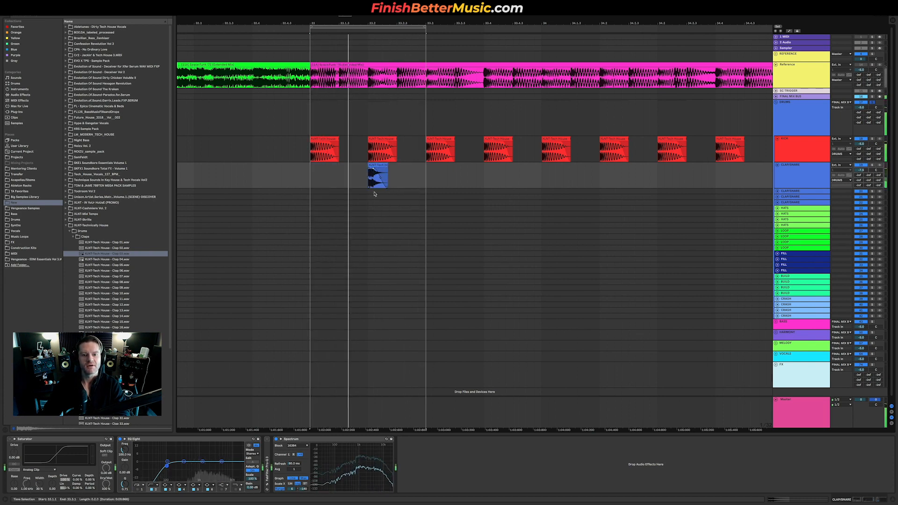
Audition the samples in the Claps folder one after another from Clap 04 onward to find a second clap layer.
left_click(123, 260)
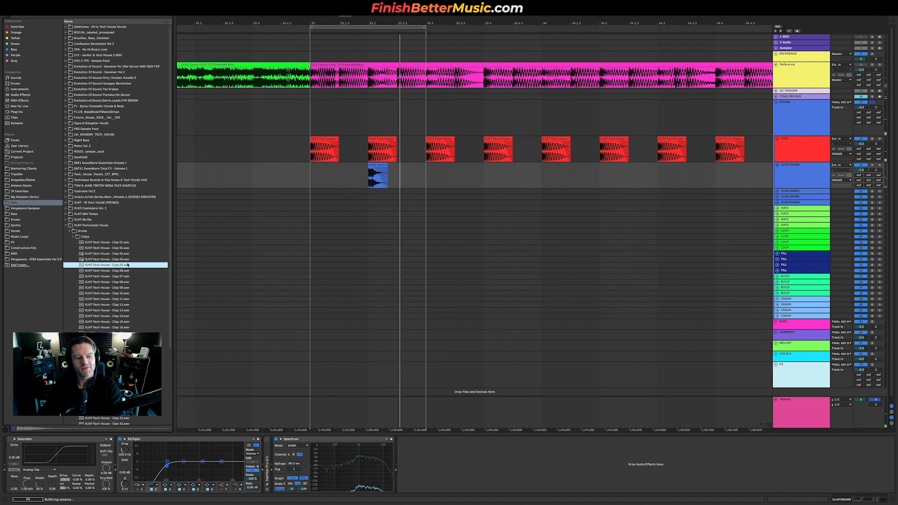
key("Down")
key("Down")
key("Down")
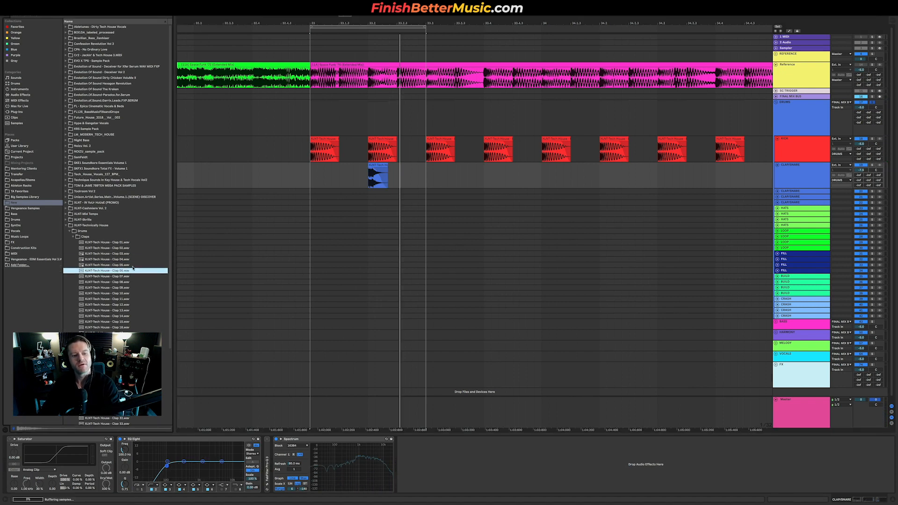
left_click(136, 270)
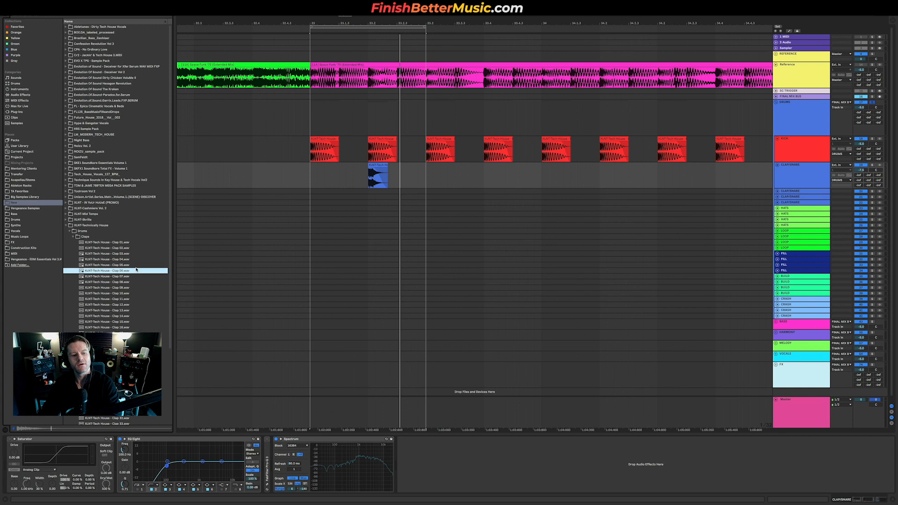
key("Down")
key("Down")
key("Down")
key("Down")
key("Down")
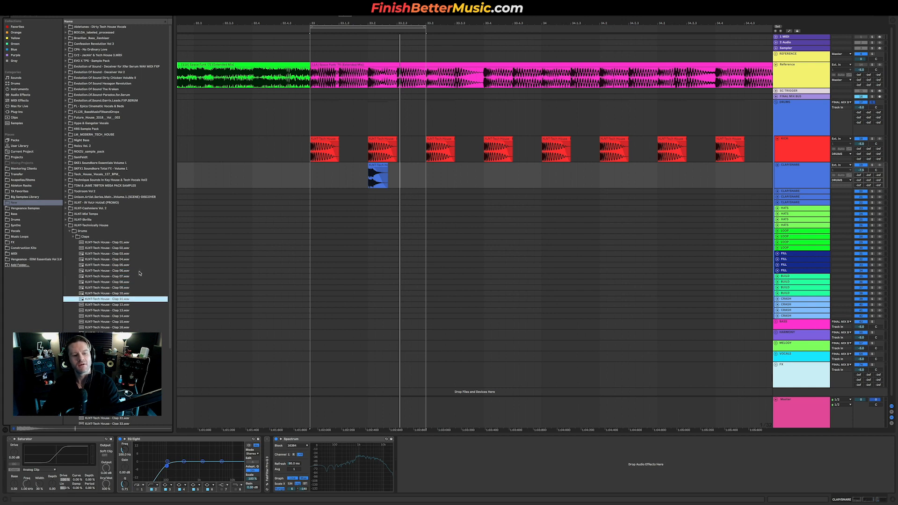
key("Down")
key("Down")
key("Down")
key("Down")
key("Down")
key("Down")
key("Down")
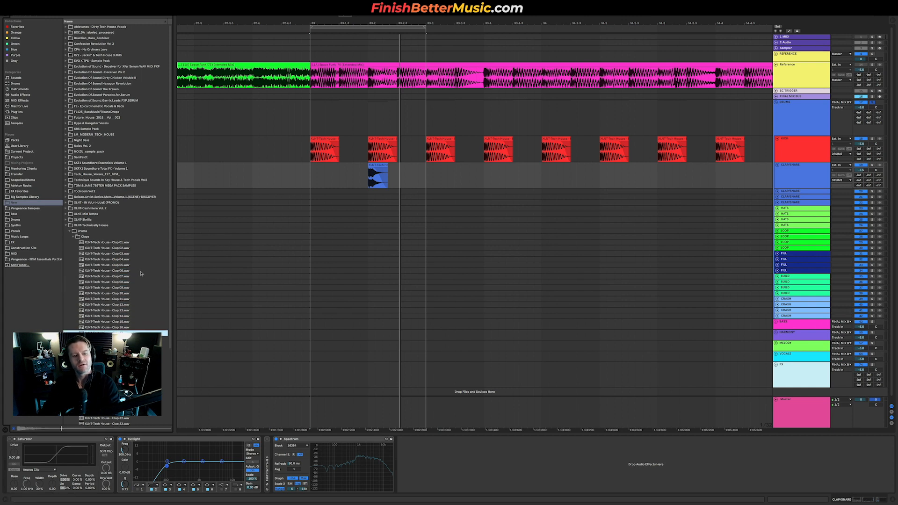
key("Down")
key("Down")
key("Down")
key("Down")
key("Down")
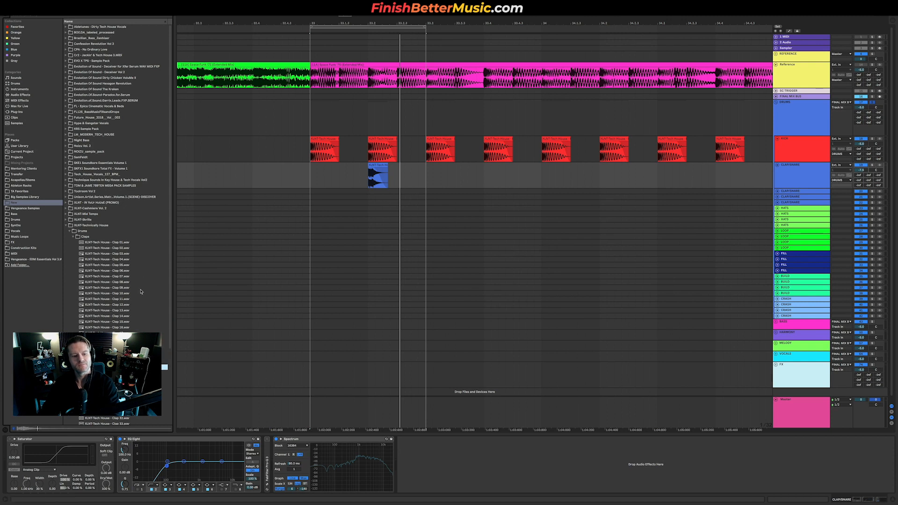
Place the chosen clap on the second CLAP/SNARE track at 33.2, shorten it to half a beat and play the layered claps.
left_click_drag(107, 367, 372, 198)
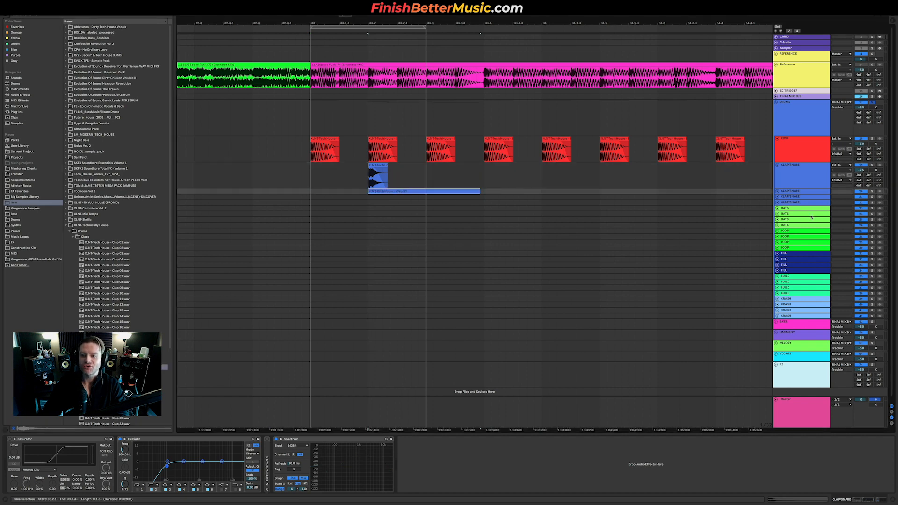
key("u")
left_click_drag(478, 191, 396, 195)
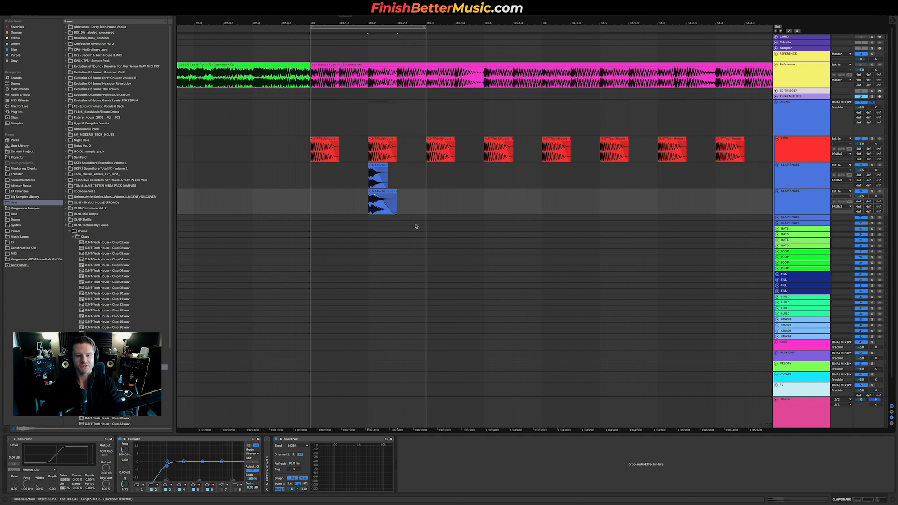
key("space")
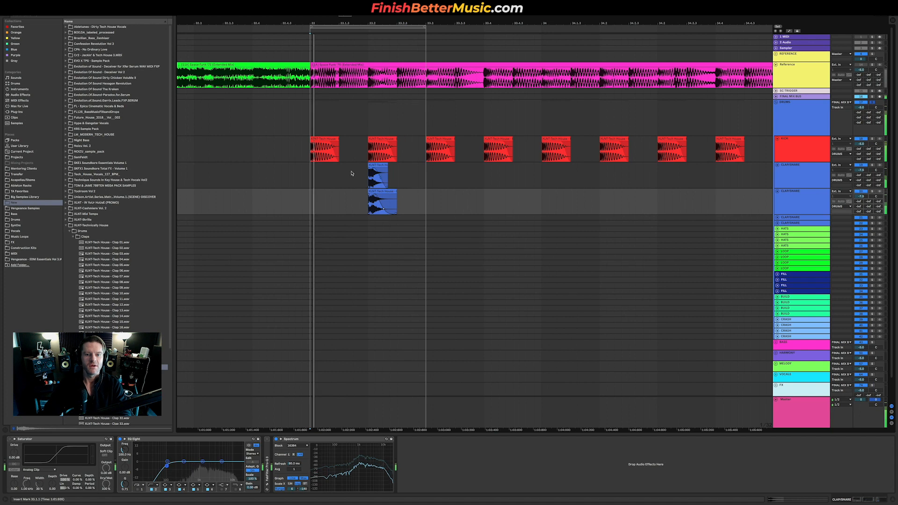
Duplicate the two-beat section of both clap layers so they hit on beats 2 and 4 of bars 33 and 34.
left_click_drag(354, 172, 426, 197)
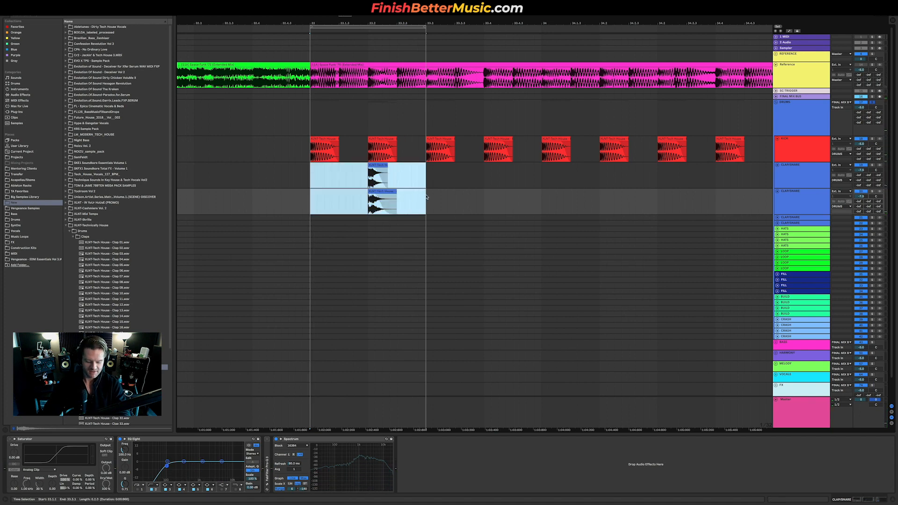
key("super+d")
scroll(429, 198, "down", 5)
key("super+d")
key("super+d")
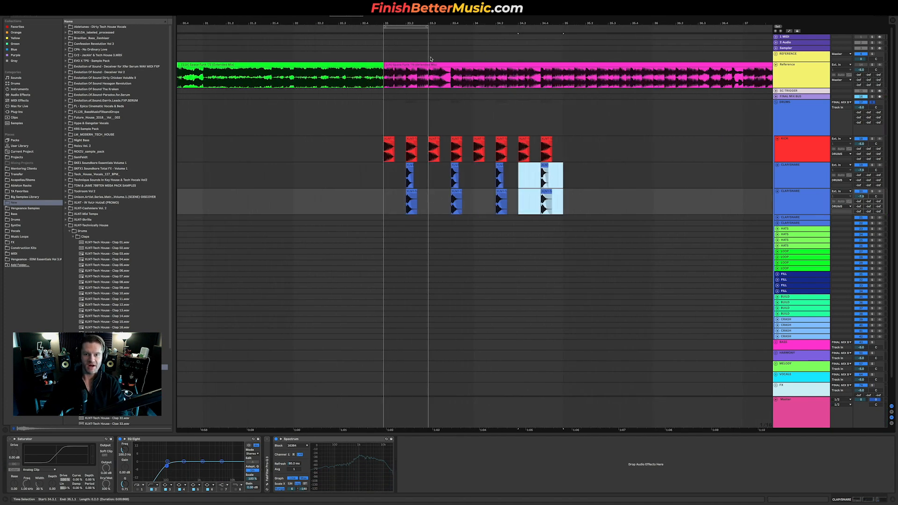
Extend the loop to cover bars 33 and 34 and listen to the reference track's clap pattern in bar 34.
left_click_drag(428, 26, 561, 33)
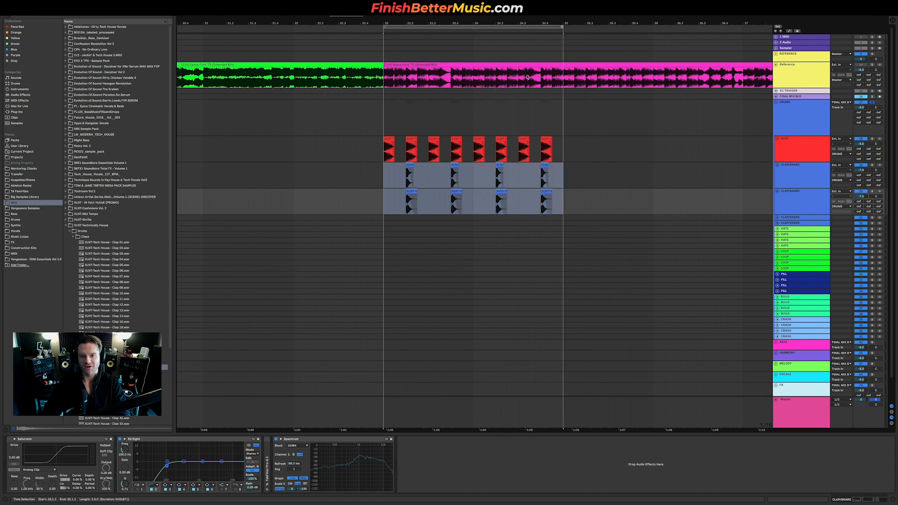
left_click(479, 74)
key("space")
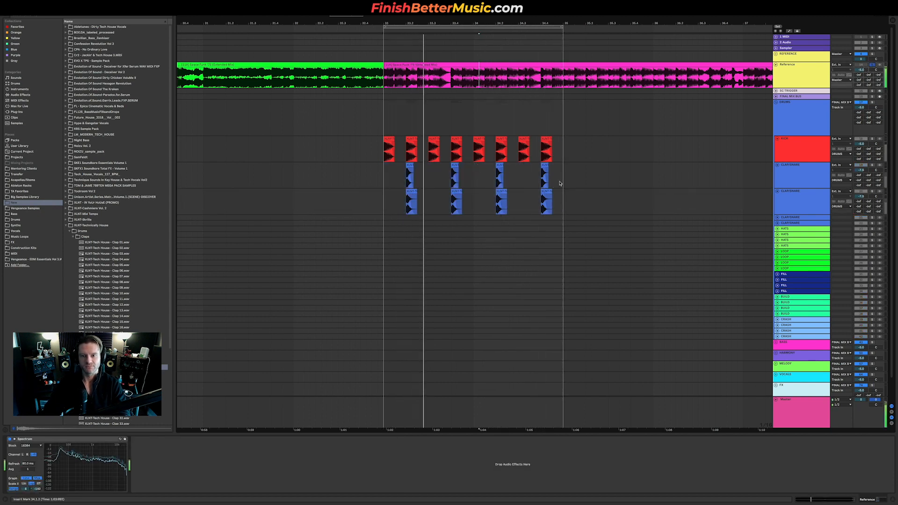
scroll(560, 184, "up", 5)
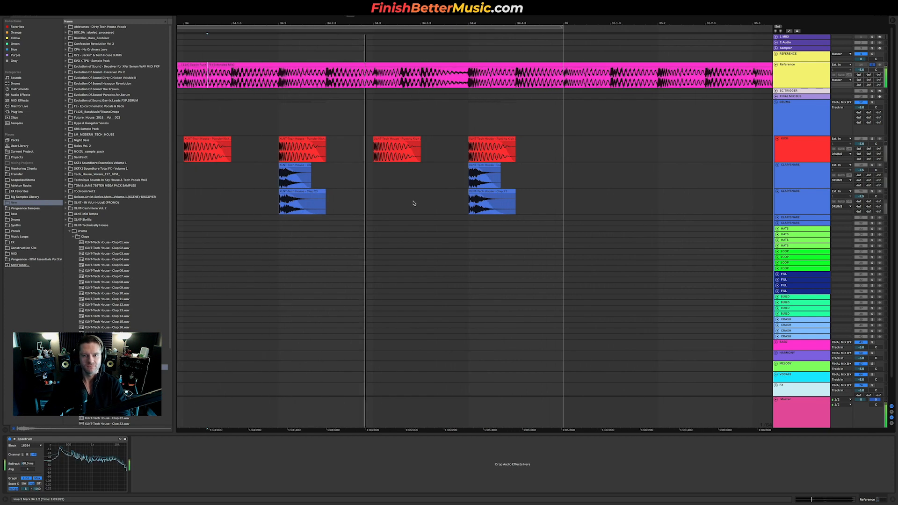
left_click(374, 203)
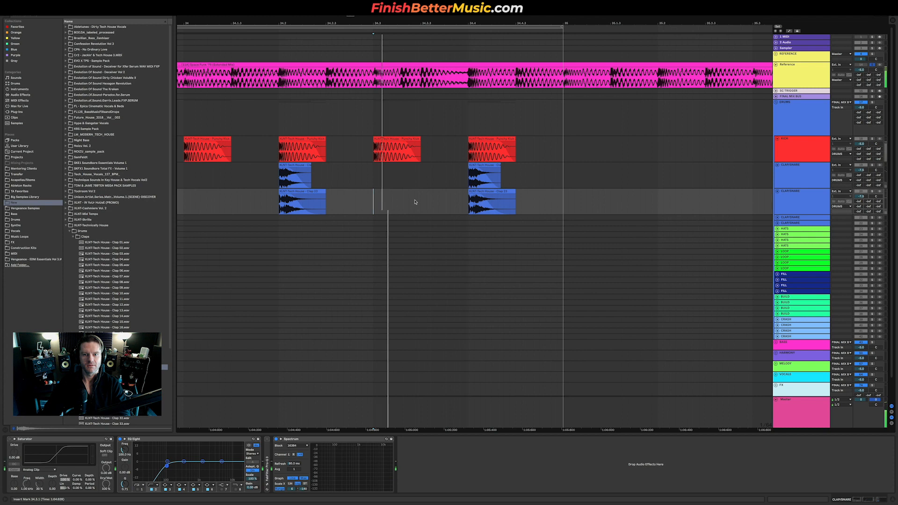
Copy both clap clips from 34.4 to just after 34.3, in line with the extra hit in the reference waveform.
left_click(482, 166)
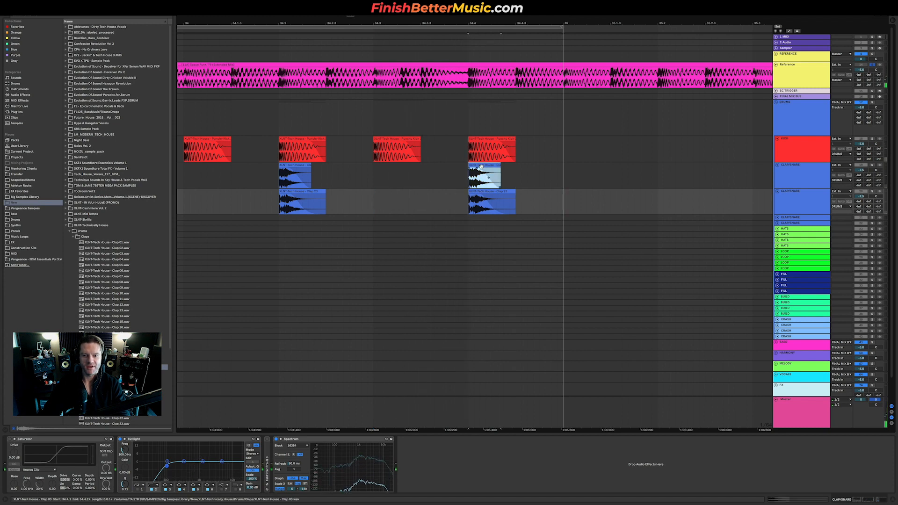
left_click(527, 198)
left_click_drag(501, 199, 420, 165)
key("z")
scroll(420, 165, "down", 10)
Play the end of bar 34 against the reference, and compare it with the DRUMS group soloed.
left_click(388, 183)
key("space")
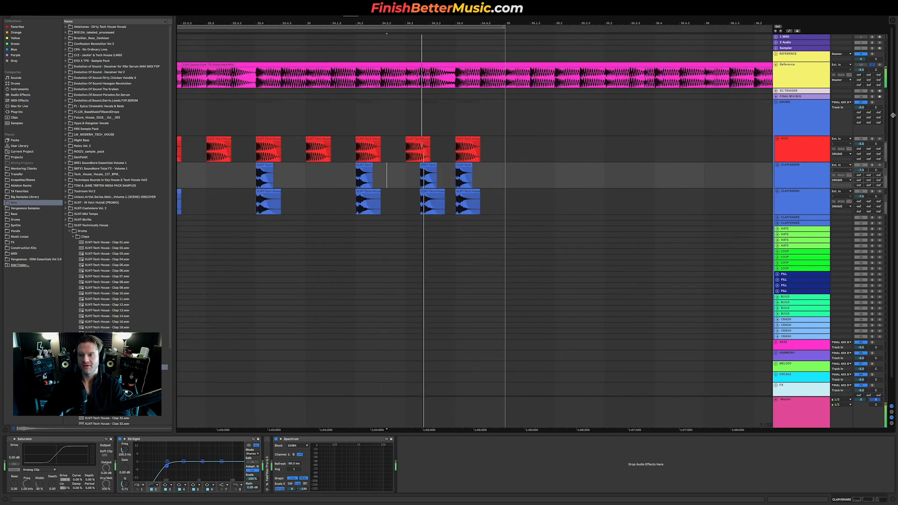
left_click(872, 103)
key("space")
key("space")
key("space")
key("space")
scroll(367, 219, "down", 5)
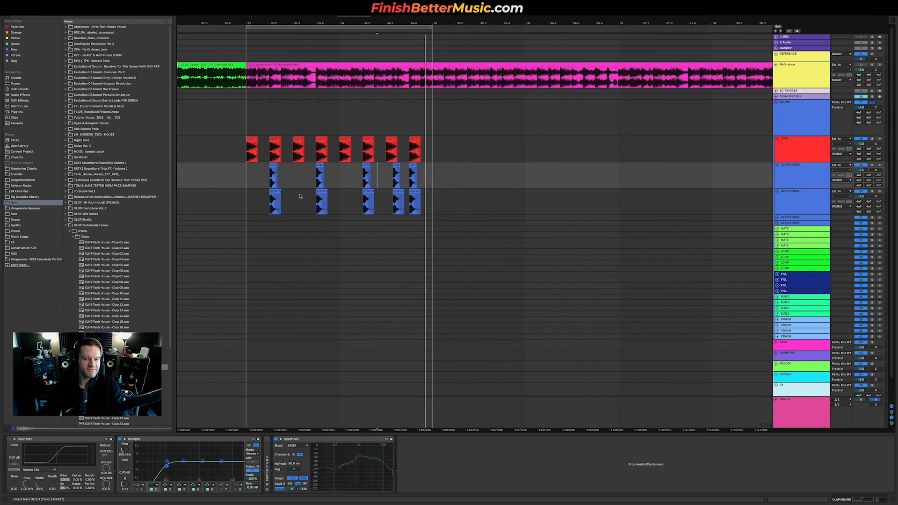
Open the Cymbals folder in the XLNT-Technically House drums and play the reference track from bar 33.
left_click(96, 237)
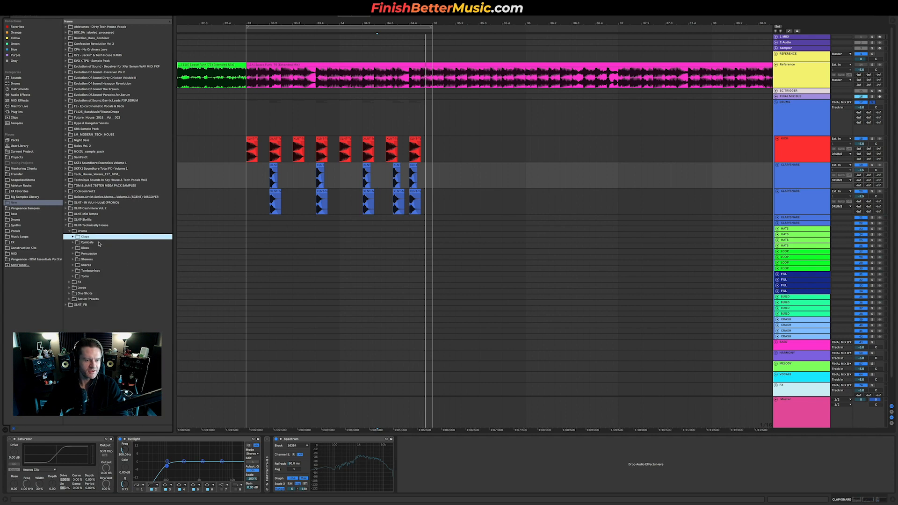
left_click(99, 243)
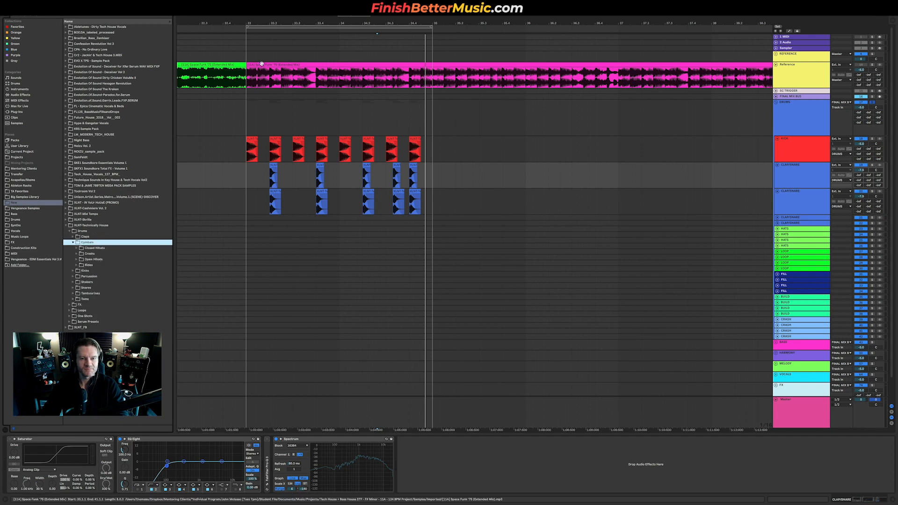
left_click(253, 76)
key("space")
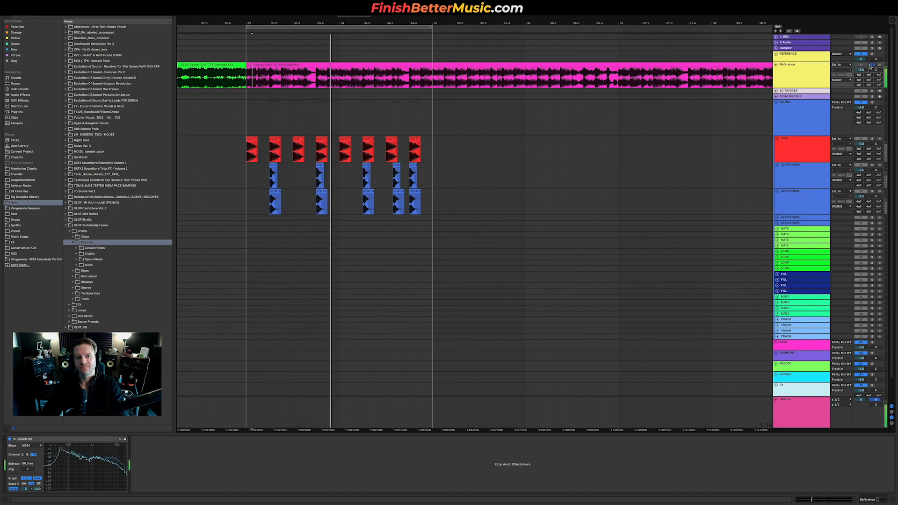
Audition the closed hi-hat samples in the Cymbals folder.
left_click(91, 248)
left_click(120, 260)
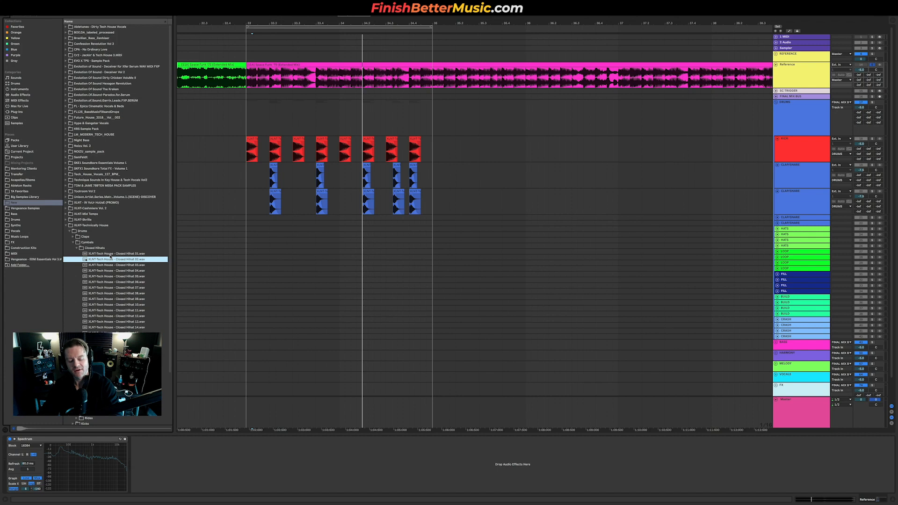
key("Down")
key("Down")
key("Down")
key("Down")
key("Down")
key("Down")
key("Down")
key("Down")
key("Down")
Audition the open hi-hat samples from Open HiHat 01 to Open HiHat 04.
scroll(103, 374, "down", 3)
left_click(94, 384)
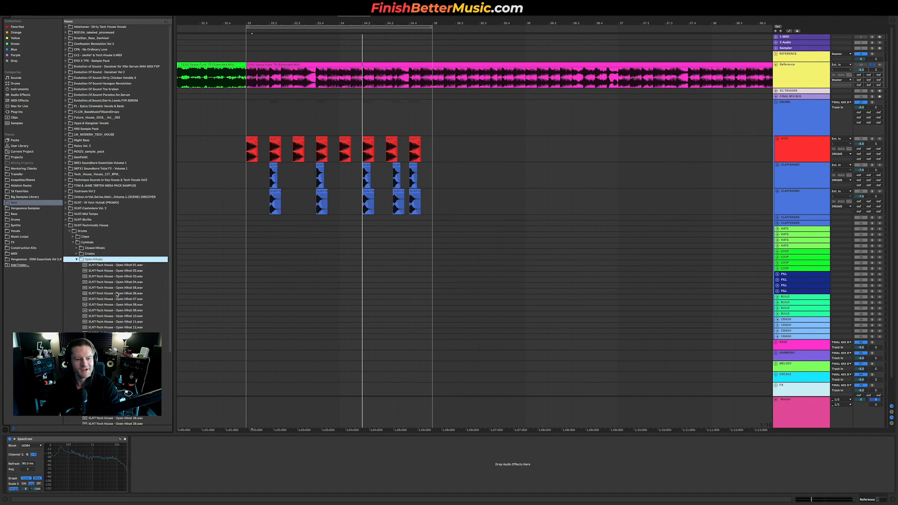
key("Down")
key("Down")
key("Down")
key("Down")
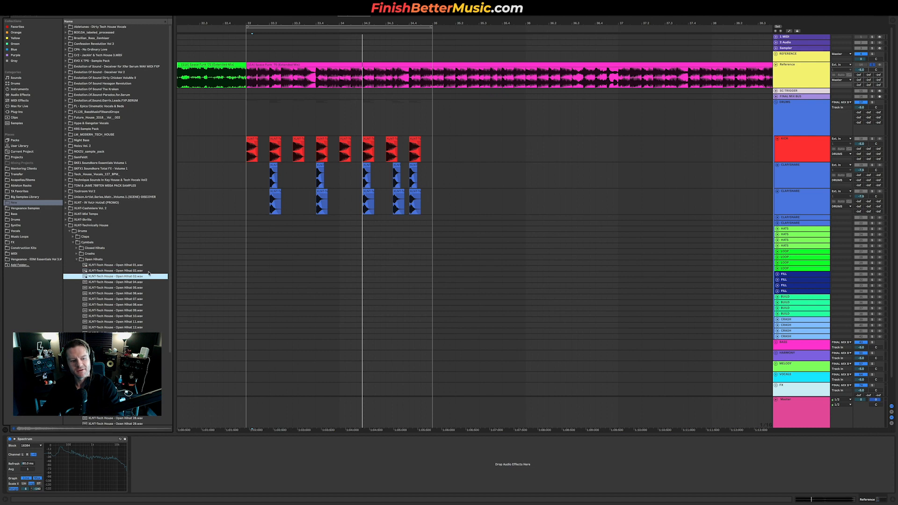
key("Up")
key("Up")
key("Down")
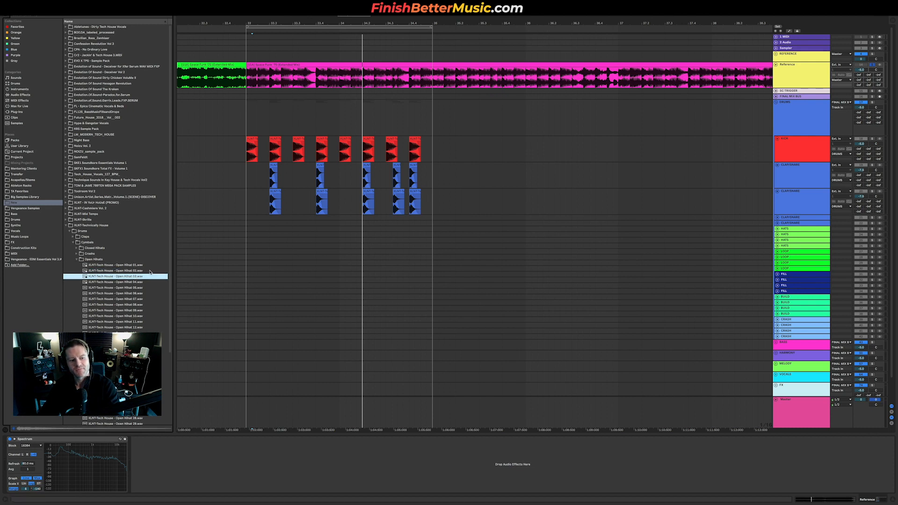
key("Down")
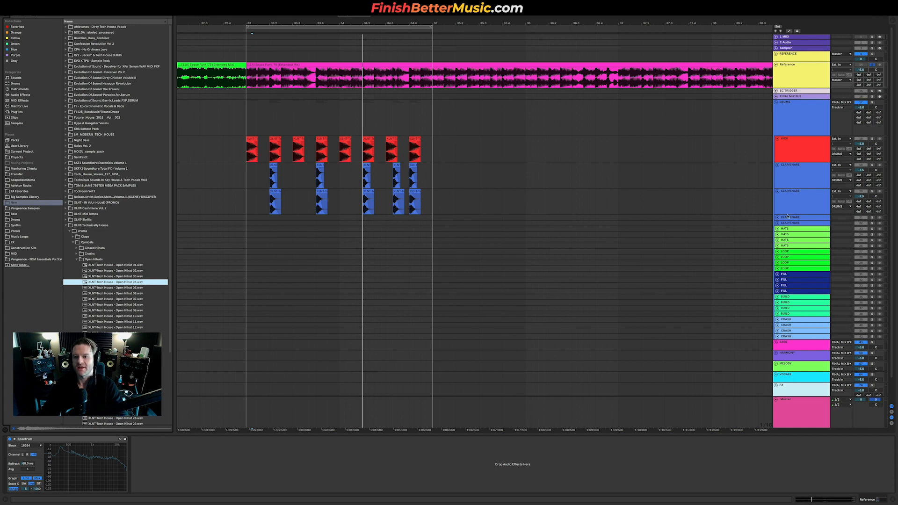
Place Open HiHat 04 on the first HATS track at 33.1.3 and trim it to end at beat 33.2.
left_click(777, 229)
scroll(229, 239, "up", 5)
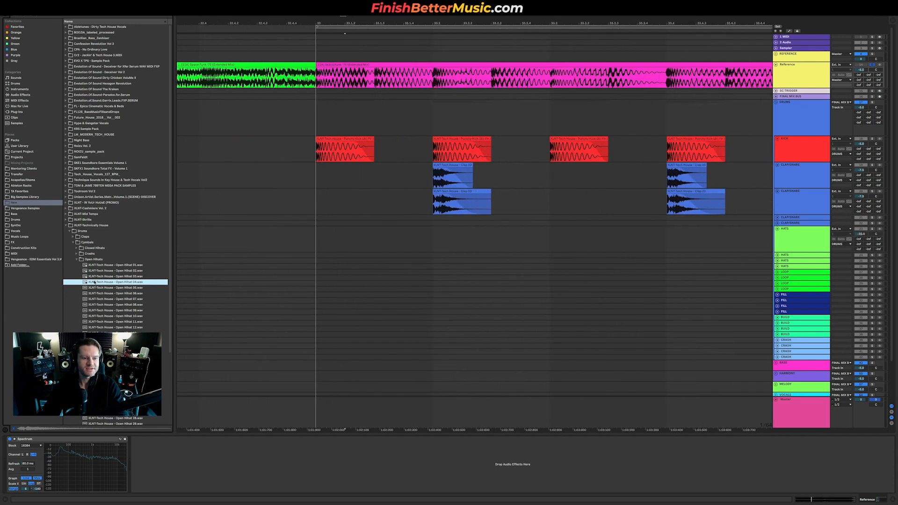
left_click_drag(98, 283, 377, 244)
left_click_drag(434, 241, 529, 239)
Duplicate the off-beat open hi-hat through bars 33 and 34, and play the loop from bar 33.
scroll(569, 244, "down", 4)
scroll(644, 248, "up", 10)
scroll(644, 248, "down", 10)
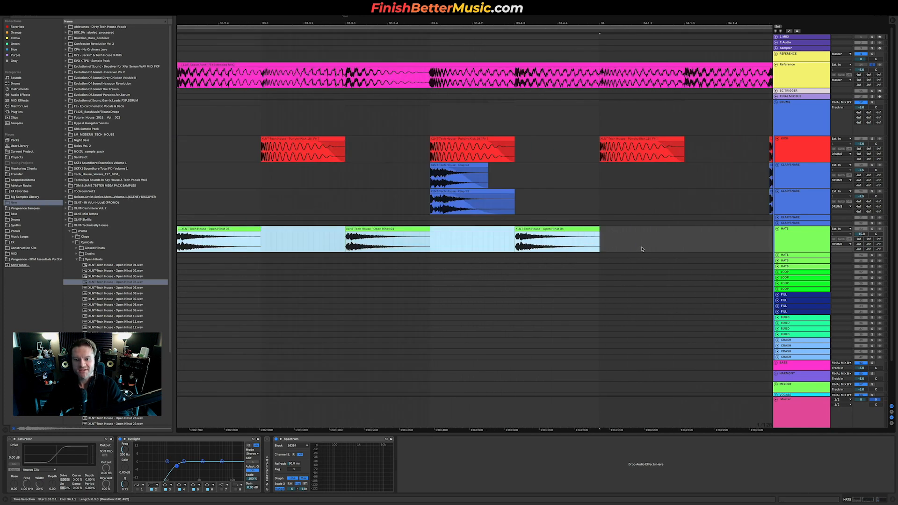
left_click_drag(486, 241, 601, 235)
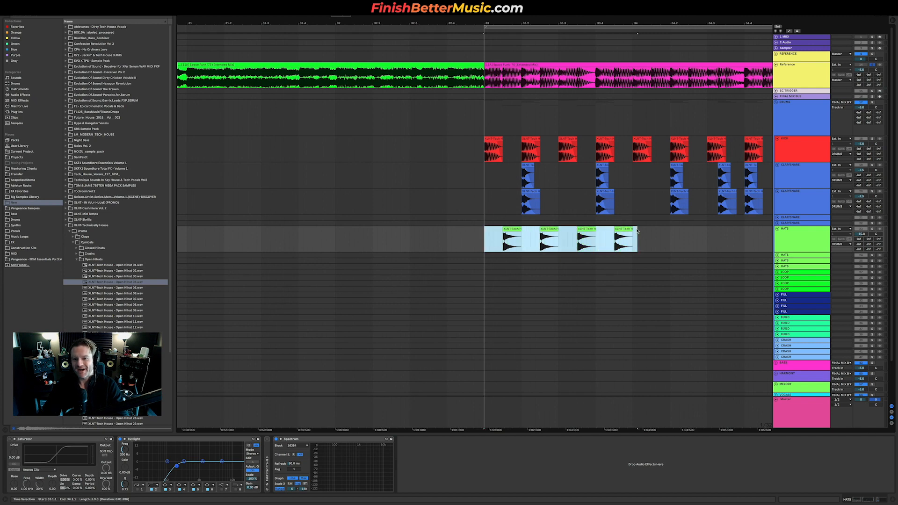
key("ctrl+d")
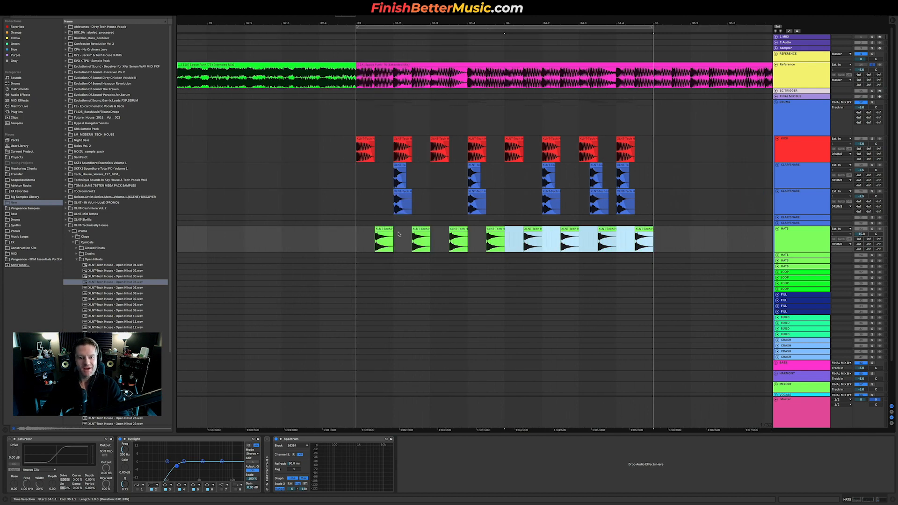
left_click(354, 237)
key("space")
key("space")
key("space")
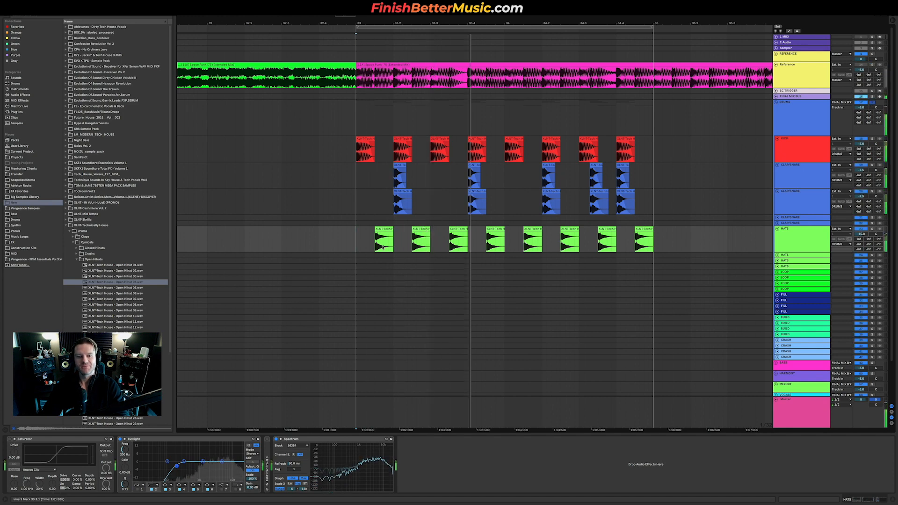
Shorten the first open hi-hat to end at 33.1.4, fade out its second half, and listen from bar 33.
scroll(386, 244, "up", 5)
scroll(386, 244, "up", 1)
left_click_drag(433, 240, 386, 240)
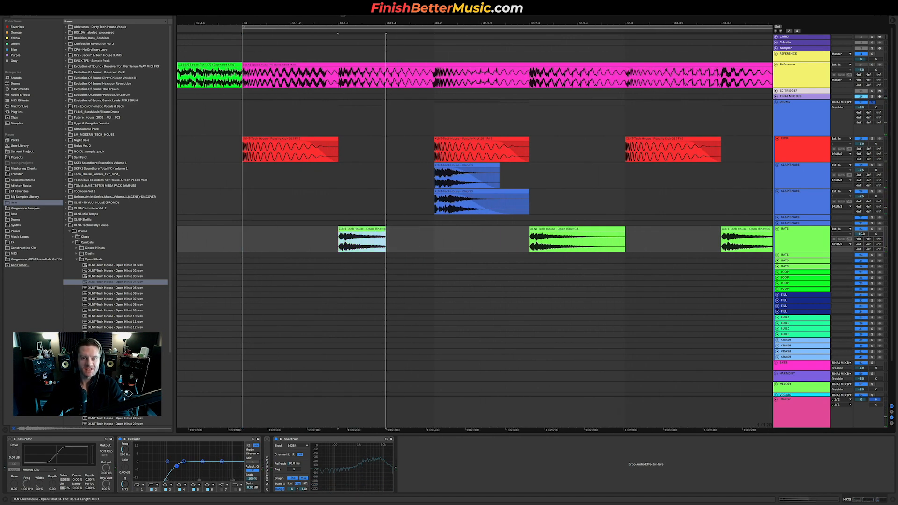
left_click_drag(385, 233, 361, 234)
key("space")
left_click(243, 242)
key("space")
key("space")
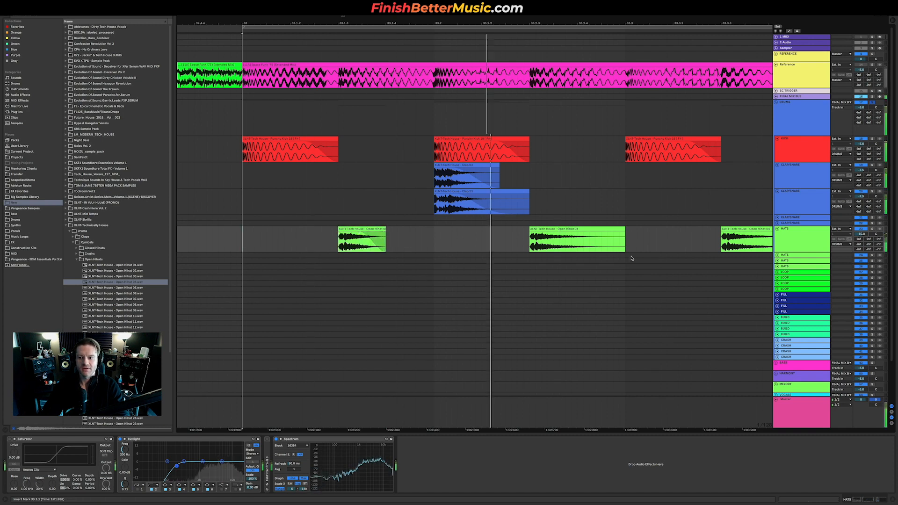
Lengthen the first open hi-hat to end halfway between 33.1.4 and 33.2, and replay the loop.
left_click_drag(385, 232, 411, 239)
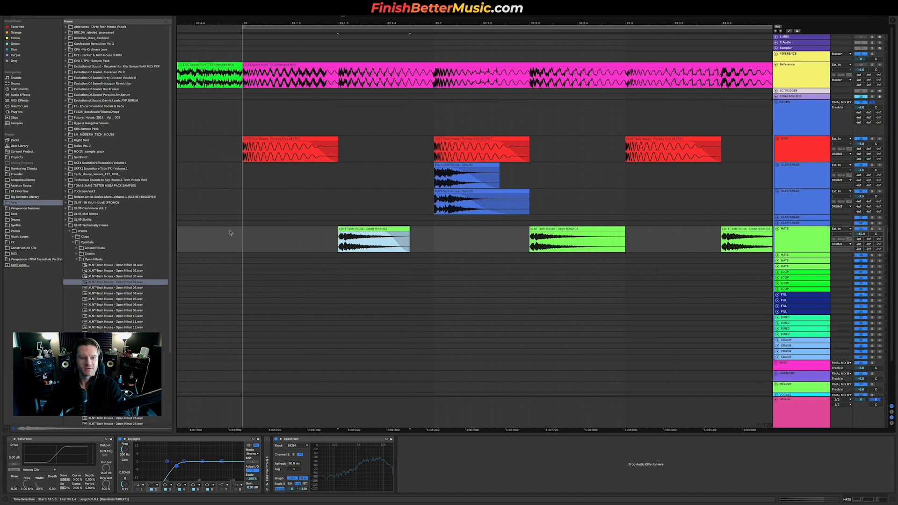
left_click(244, 235)
key("space")
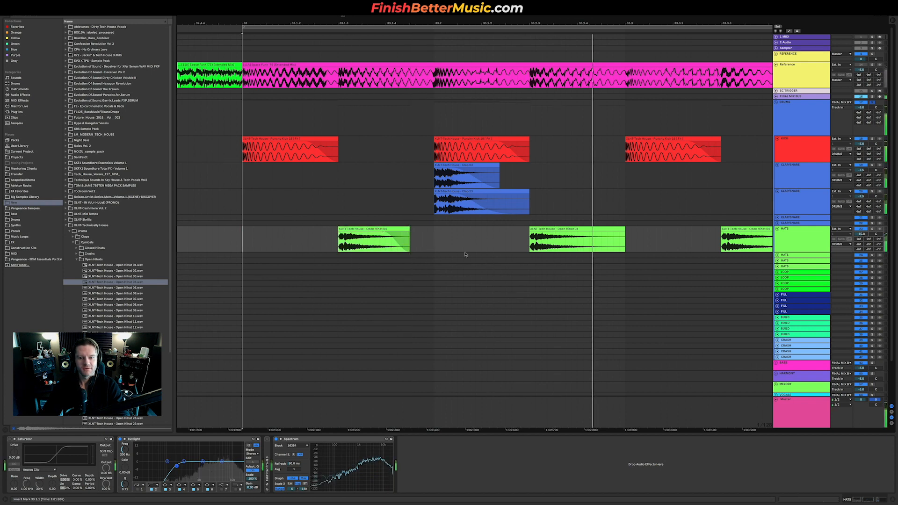
scroll(508, 259, "down", 5)
key("space")
scroll(529, 255, "right", 2)
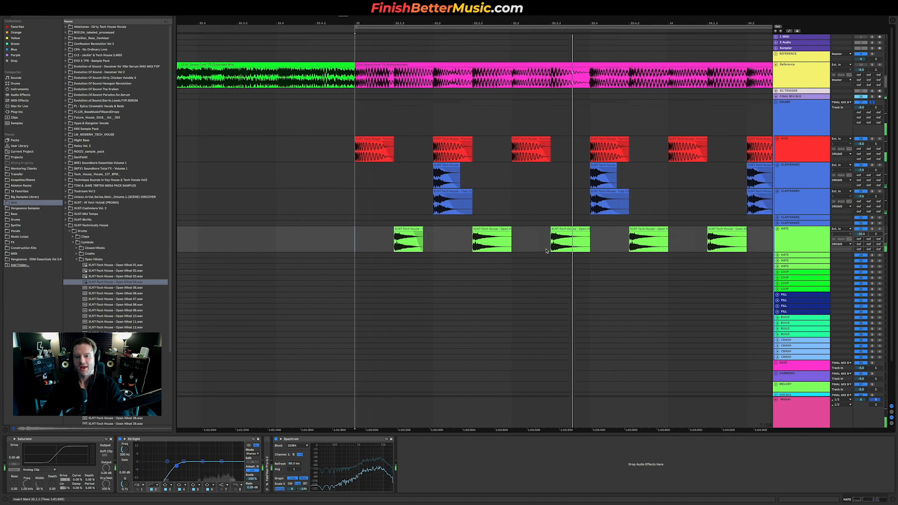
Delete the hi-hats after the first two and duplicate the two-beat short-long hi-hat section three times through bar 34.
scroll(543, 241, "down", 4)
scroll(535, 238, "down", 5)
left_click_drag(535, 239, 712, 240)
key("Delete")
left_click(543, 238)
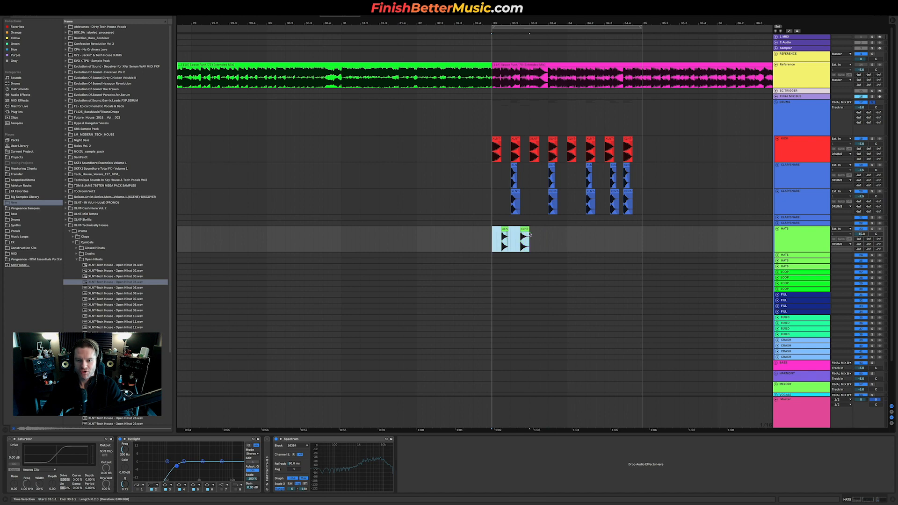
key("ctrl+d")
key("ctrl+d")
key("ctrl+d")
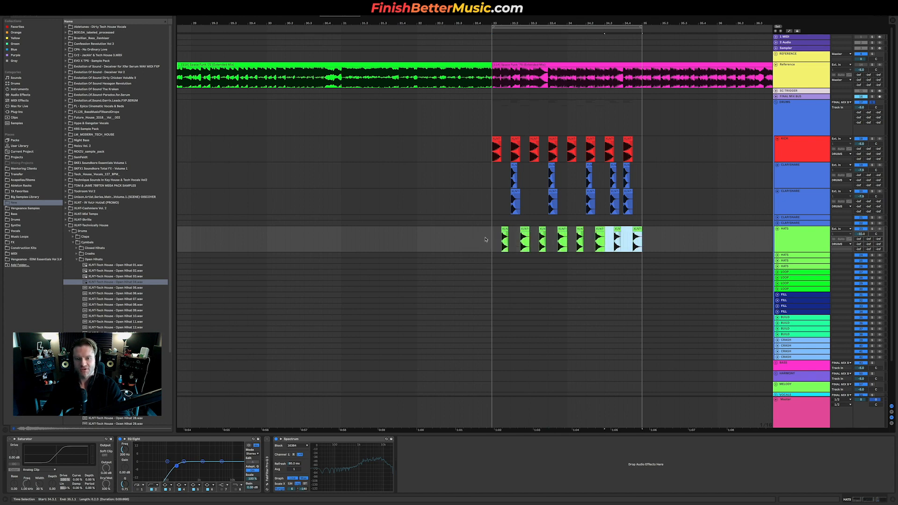
Play the loop and raise the volume of the first HATS track.
left_click(485, 239)
key("space")
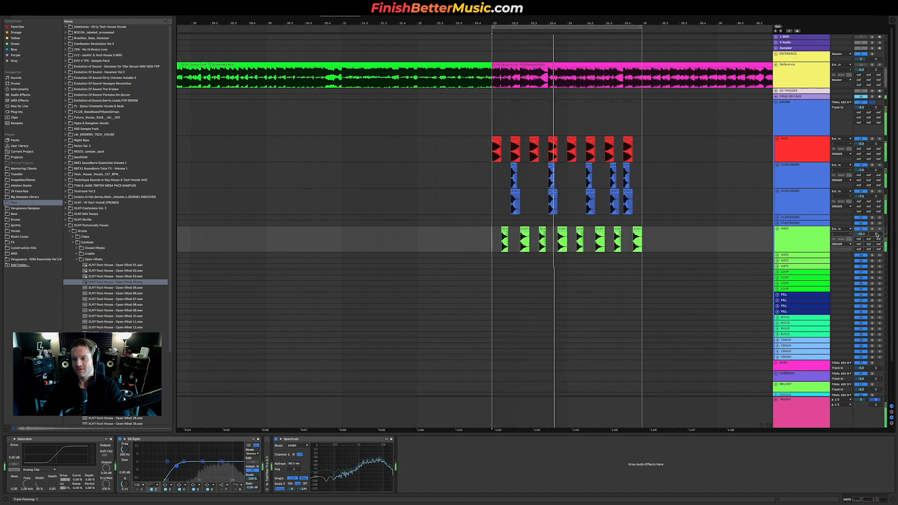
left_click_drag(861, 234, 861, 220)
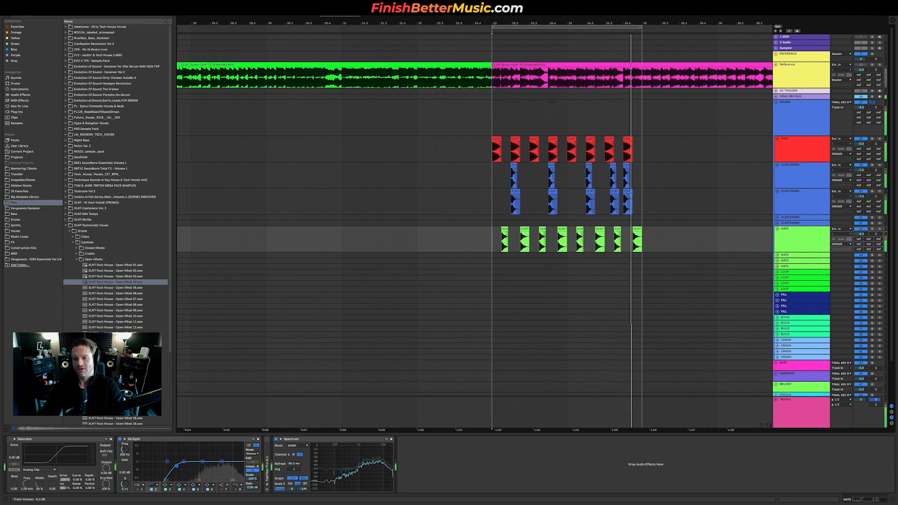
Compare the hi-hat's start with the reference waveform, set a small negative track delay on the first HATS track, and listen.
scroll(553, 242, "up", 2)
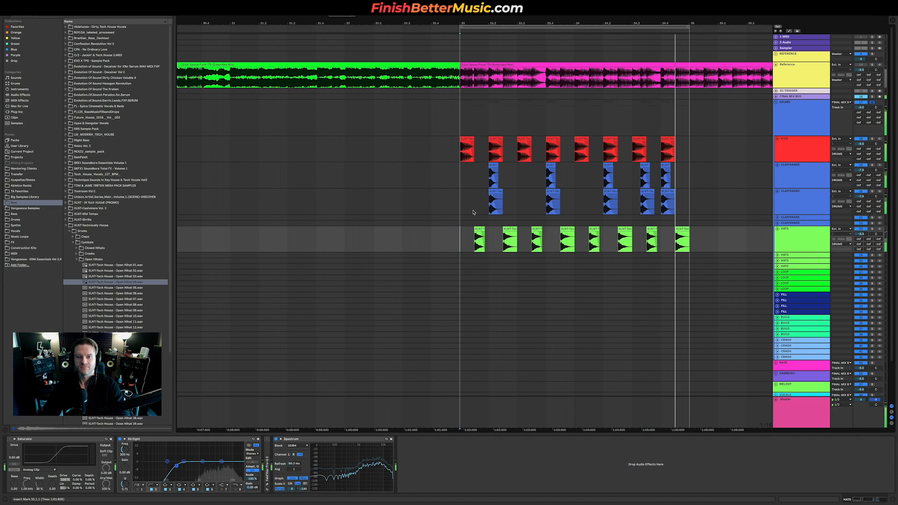
scroll(474, 211, "up", 15)
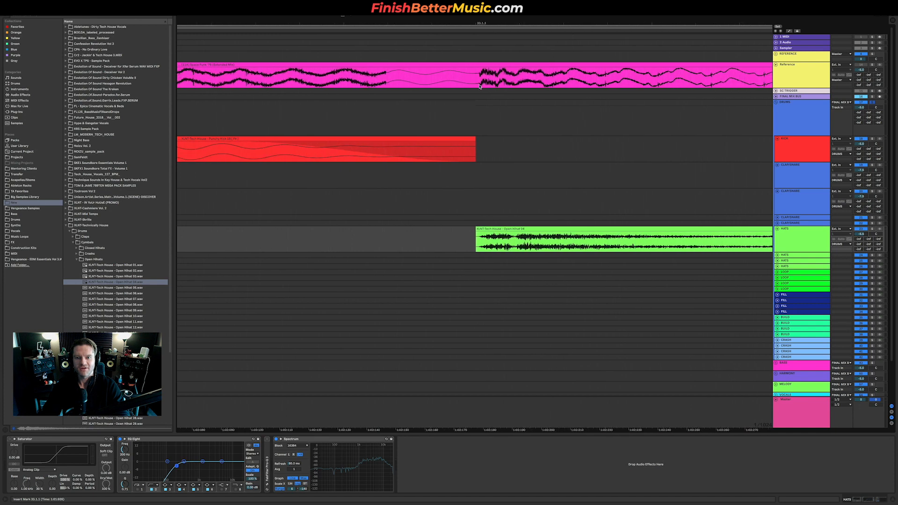
scroll(482, 89, "down", 15)
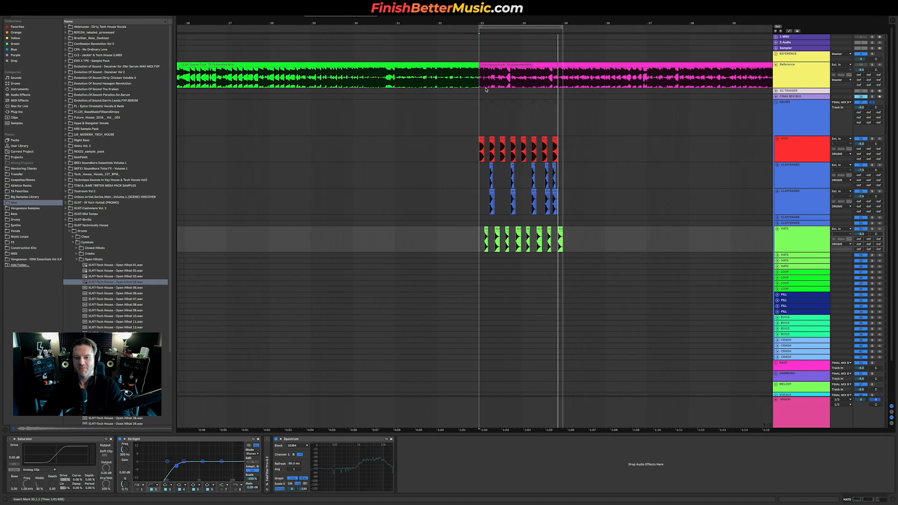
left_click(892, 412)
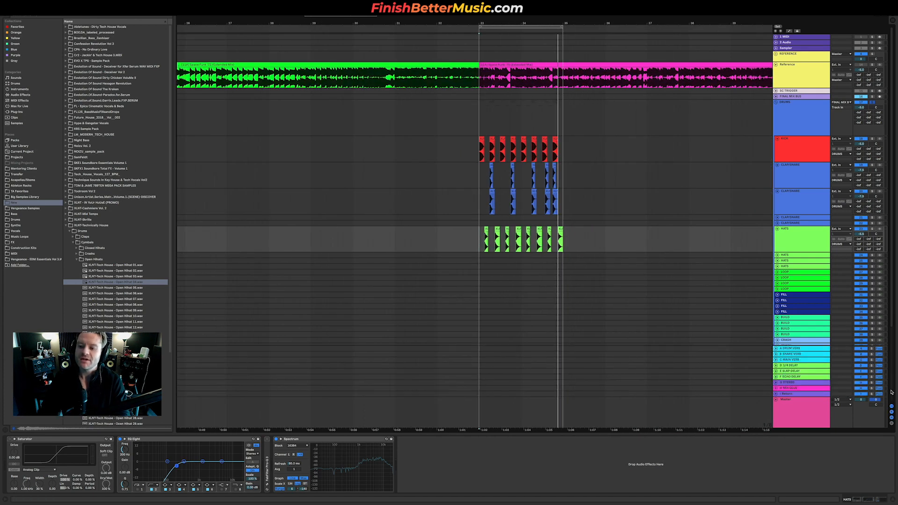
left_click(891, 412)
left_click(892, 423)
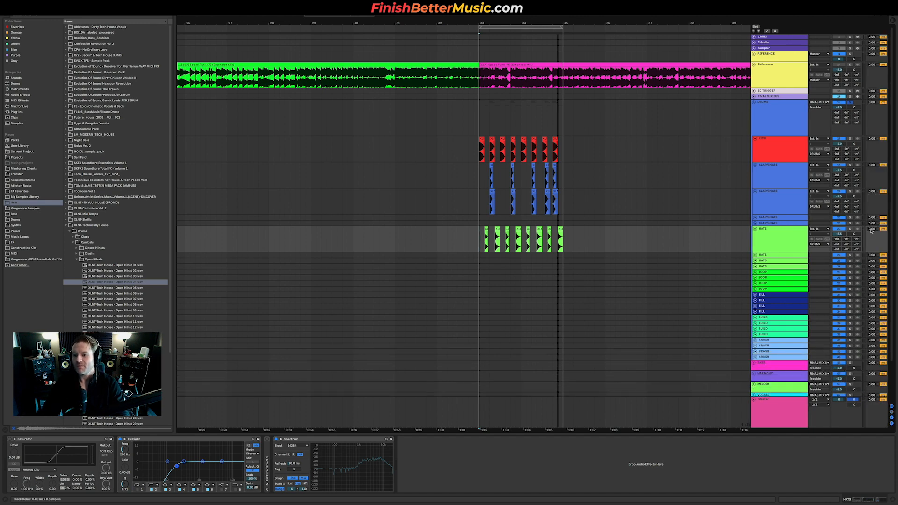
left_click_drag(872, 230, 872, 231)
key("space")
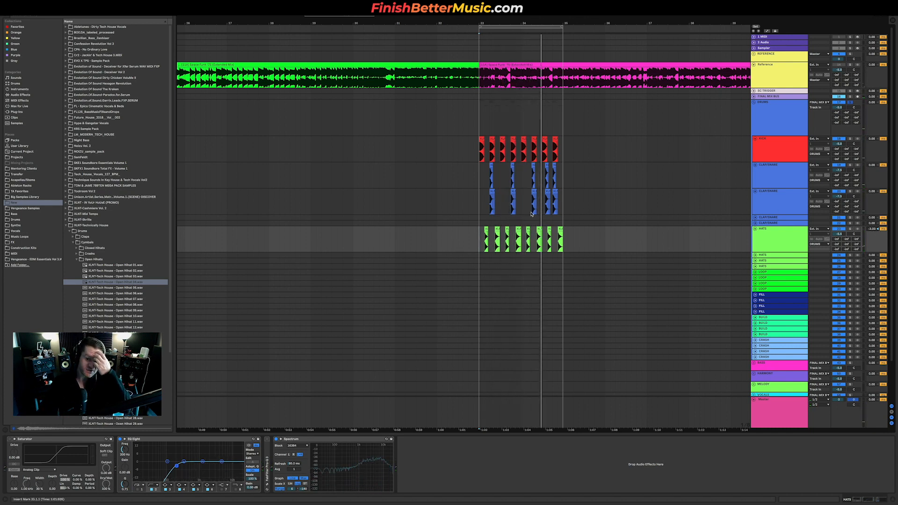
key("space")
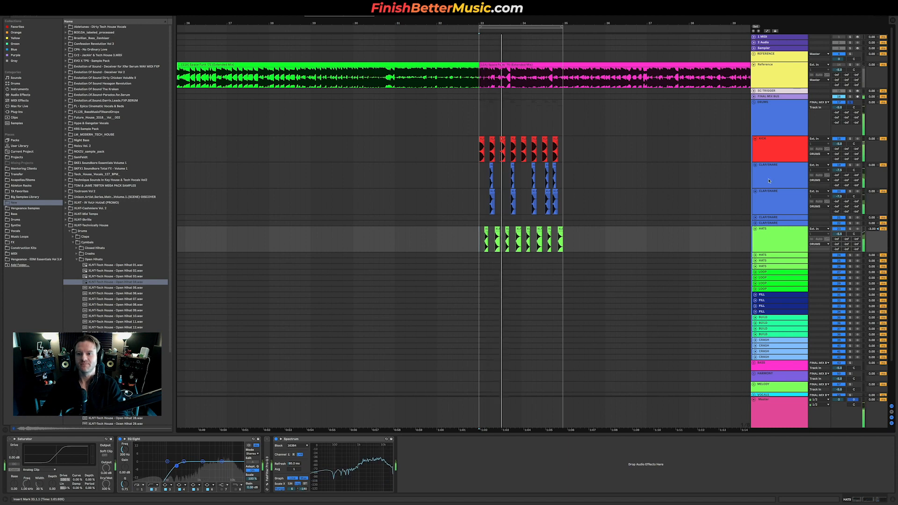
Collapse the DRUMS group, expand the BASS group, and copy the Minor clip to bar 33 on its first MIDI track.
left_click(754, 103)
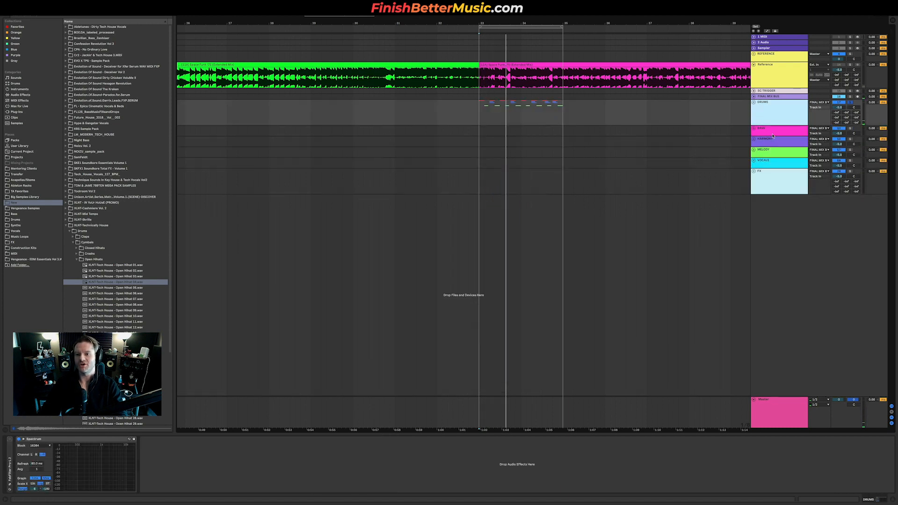
left_click(758, 133)
left_click(753, 129)
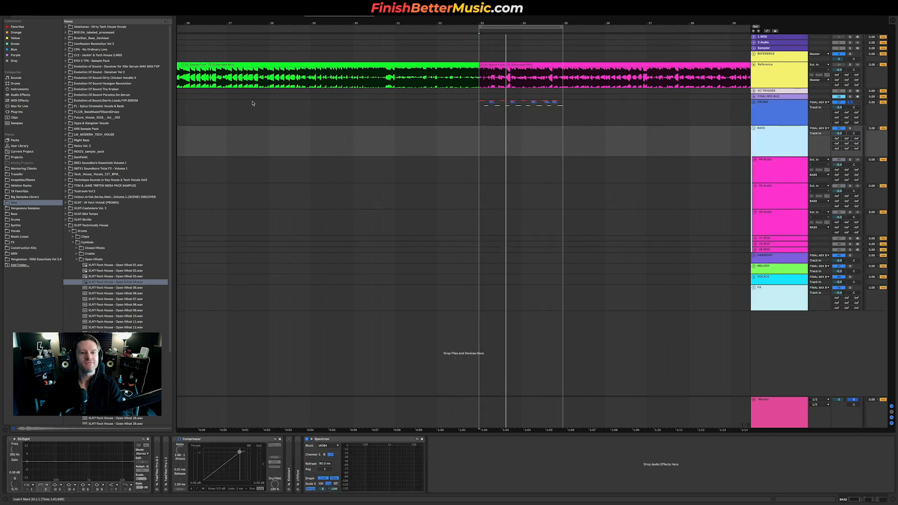
scroll(246, 124, "down", 10)
left_click_drag(185, 38, 317, 238)
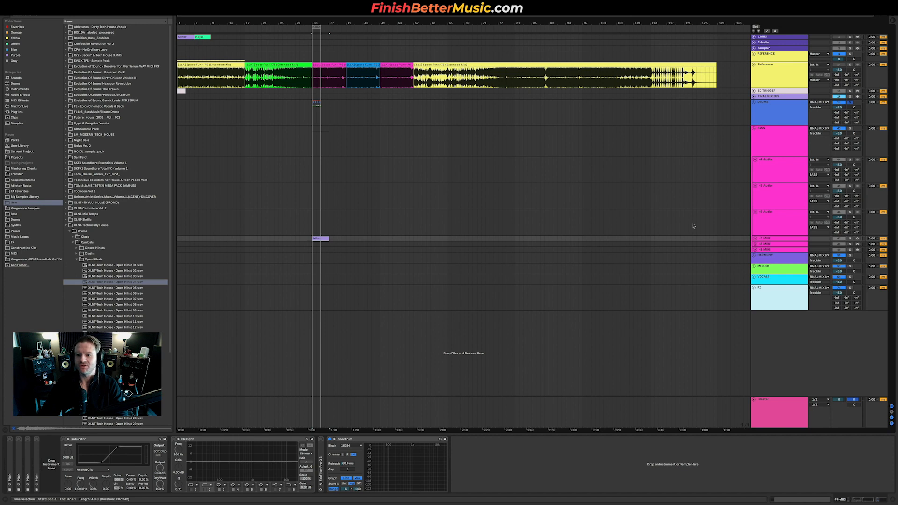
Move the MIDI track holding the Minor clip to the top of the BASS group and open the clip's notes.
left_click(755, 239)
left_click_drag(769, 240, 770, 159)
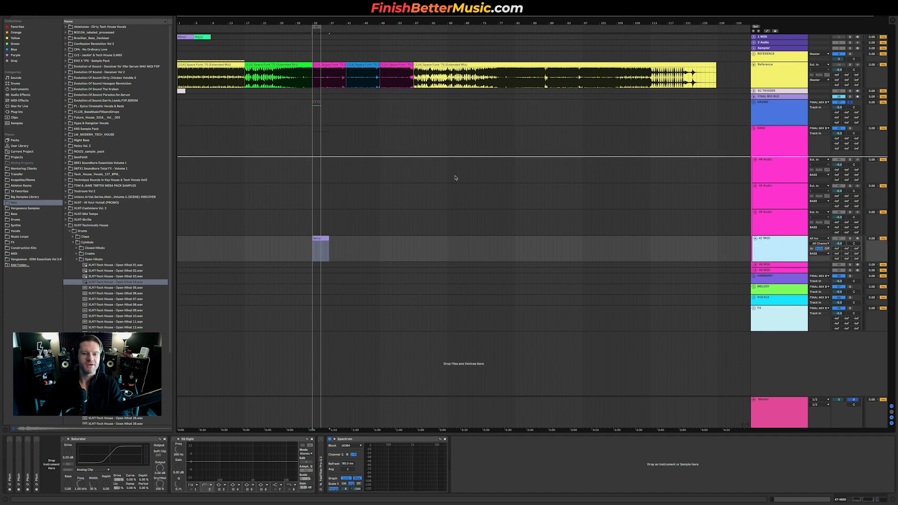
left_click_drag(317, 175, 317, 173)
scroll(317, 173, "up", 10)
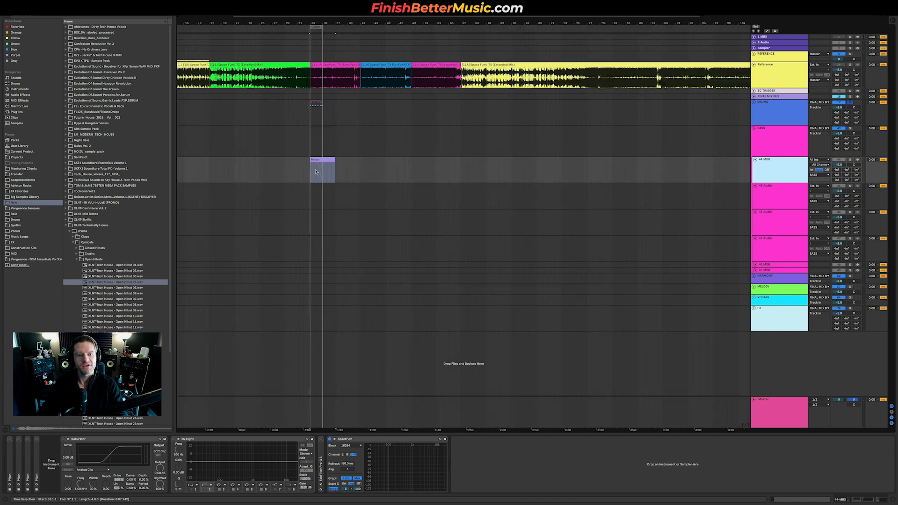
double_click(312, 162)
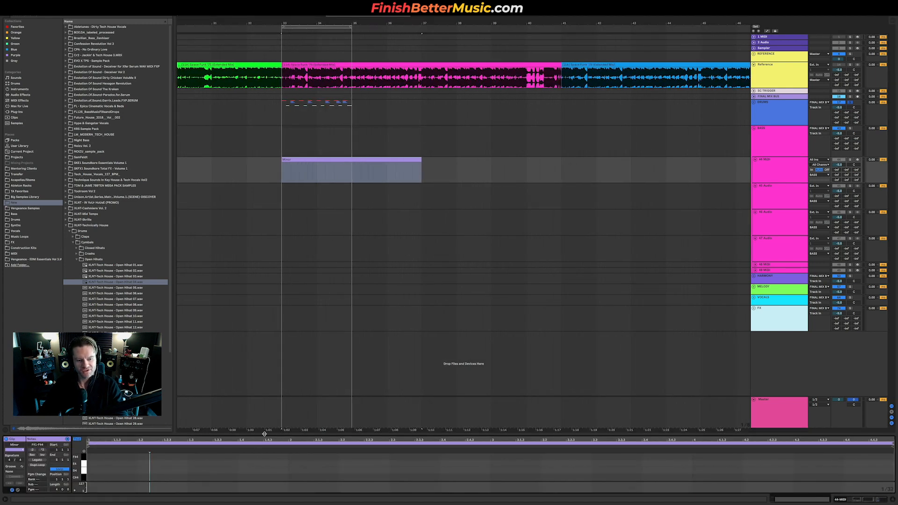
Enlarge the note editor and draw a one-beat F#2 note at the start of the Minor clip.
left_click_drag(264, 434, 281, 314)
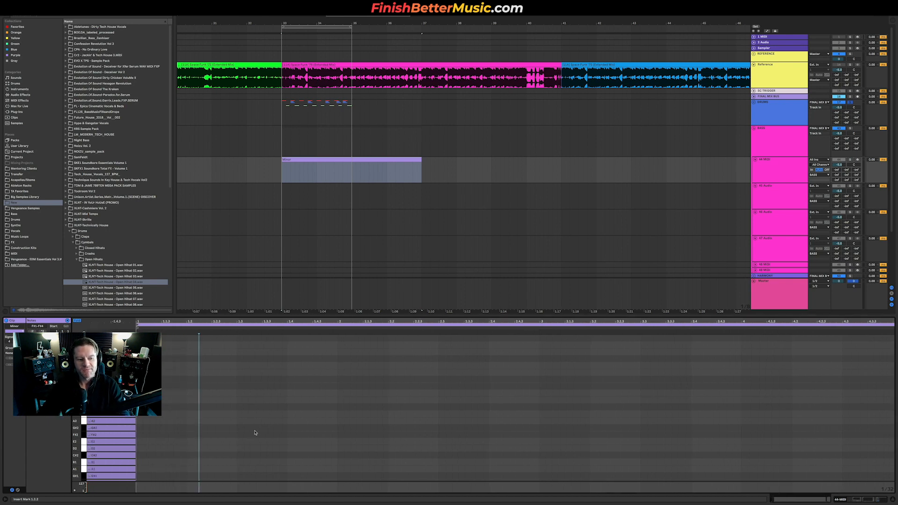
left_click_drag(118, 436, 168, 437)
scroll(285, 169, "right", 3)
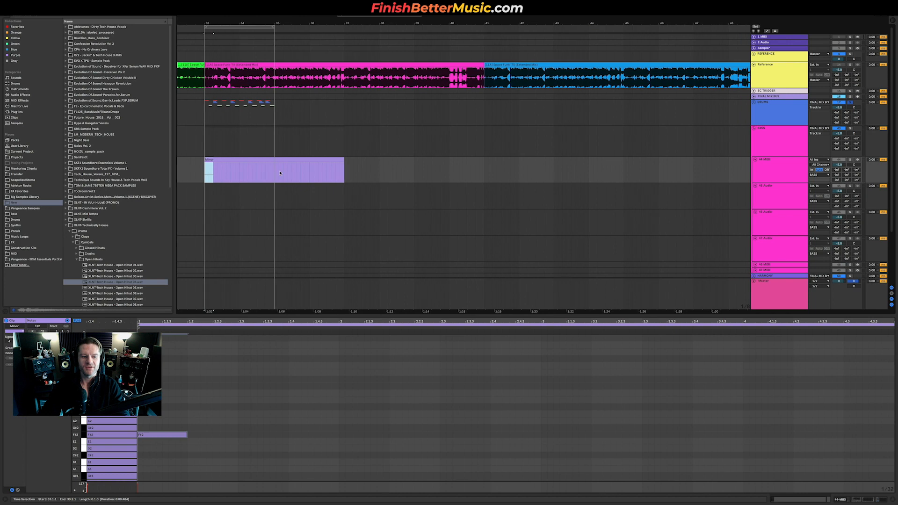
Compare with the reference at bar 33, shorten the F#2 note to under half a beat, and duplicate it at 1.1.3.
scroll(230, 375, "right", 2)
scroll(200, 185, "up", 10)
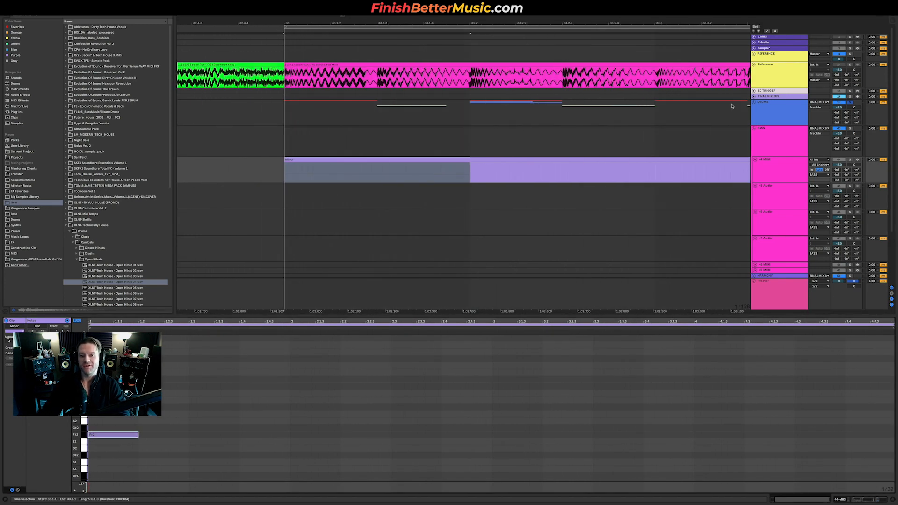
key("space")
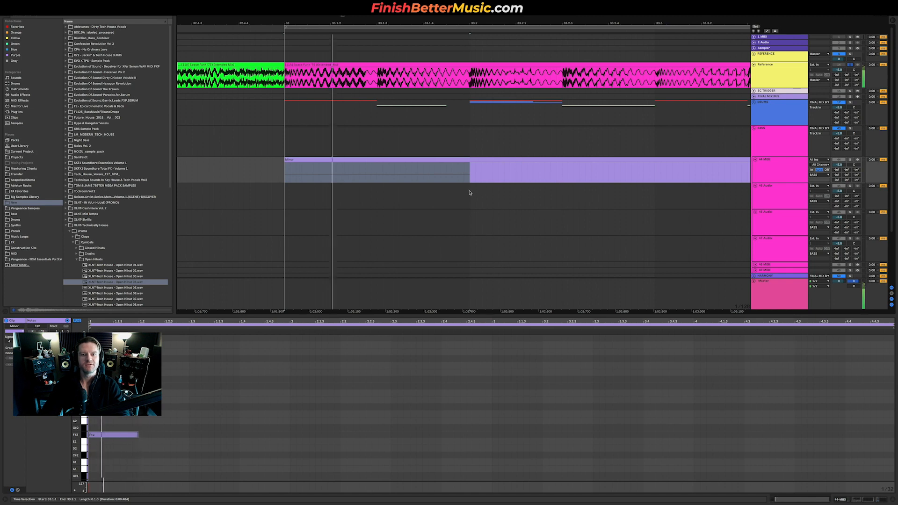
scroll(470, 193, "down", 3)
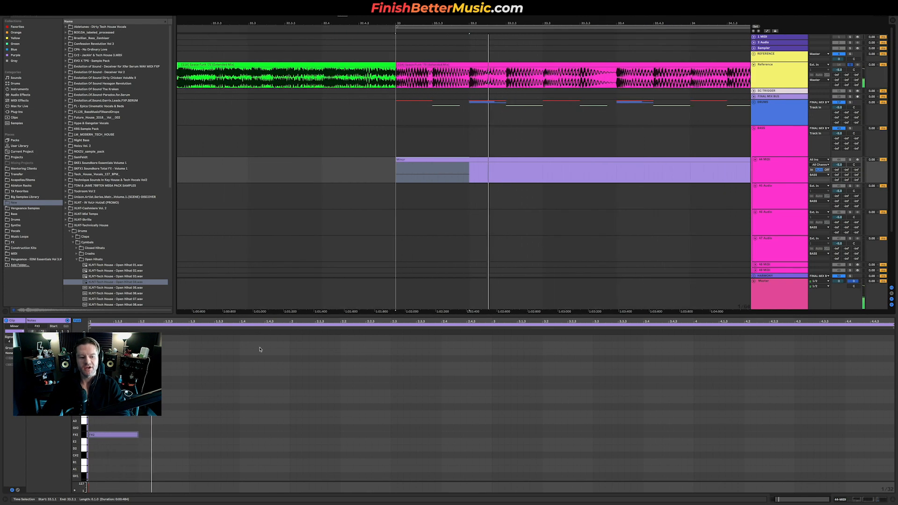
key("space")
left_click_drag(139, 434, 111, 434)
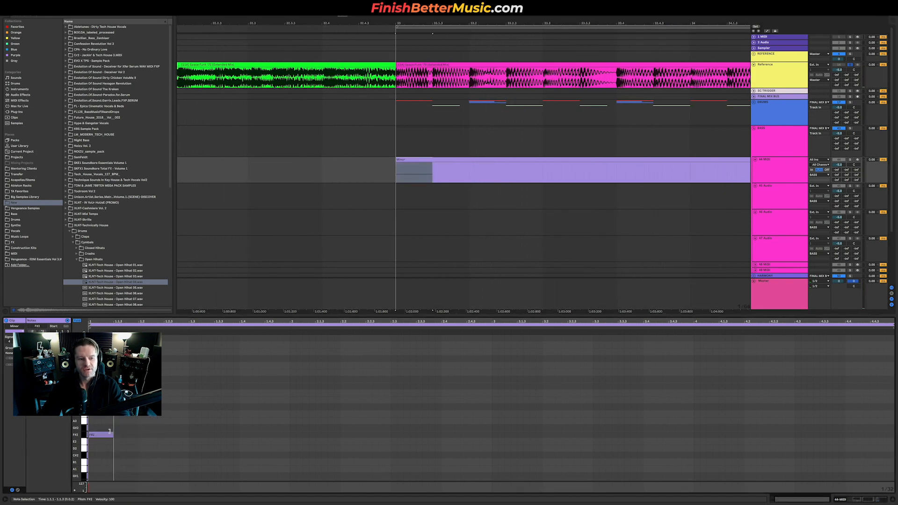
key("ctrl+d")
key("space")
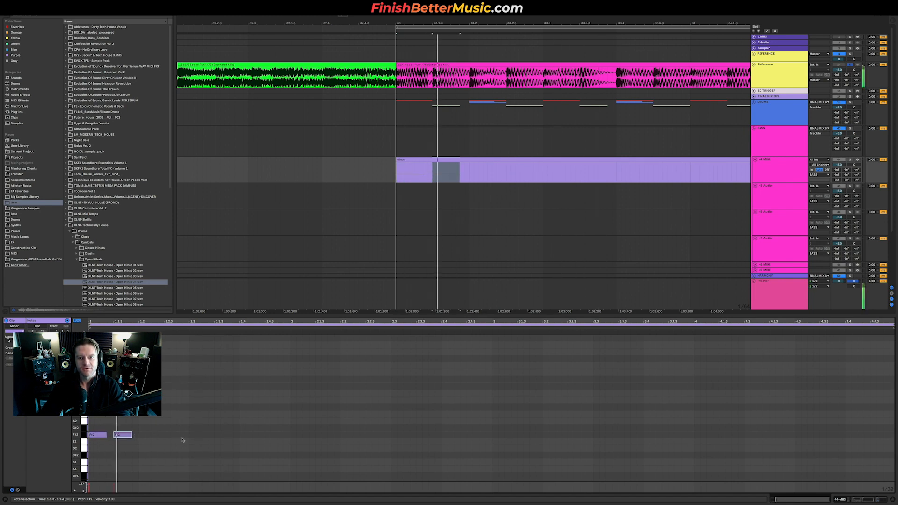
Copy the short F#2 notes onward at half-beat spacing up to 1.3.3.
left_click_drag(100, 422, 229, 441)
left_click(128, 434)
left_click(102, 442)
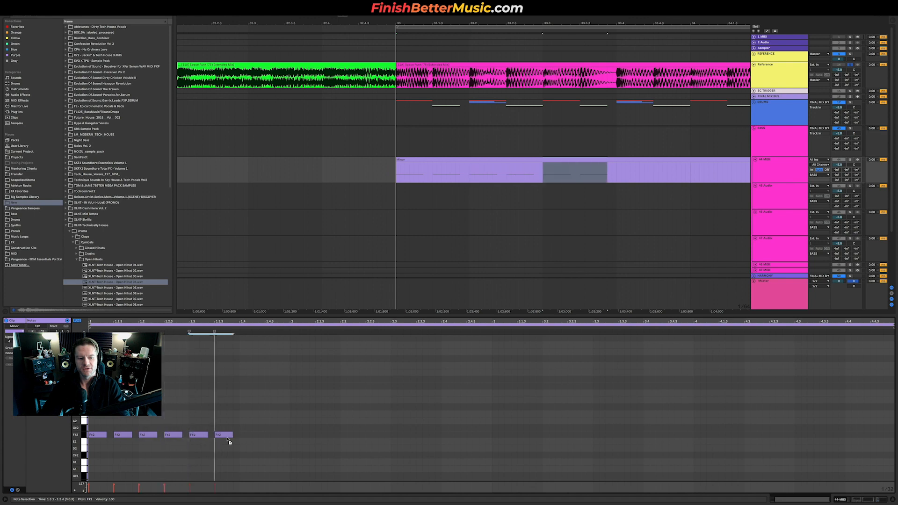
Listen, merge the notes at 1.3 and 1.3.3 into one long note, and copy two short notes to 1.4 and 1.4.3.
left_click(218, 455)
key("space")
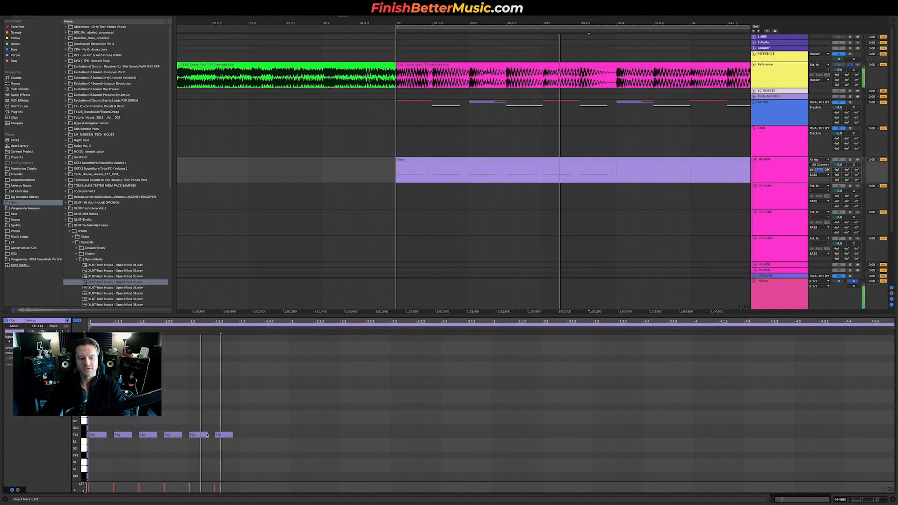
left_click_drag(206, 435, 233, 434)
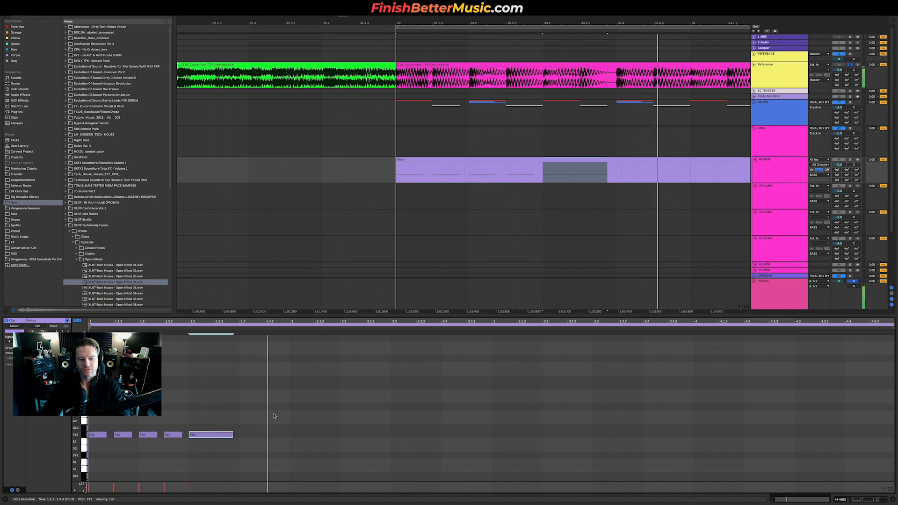
left_click_drag(148, 425, 275, 436)
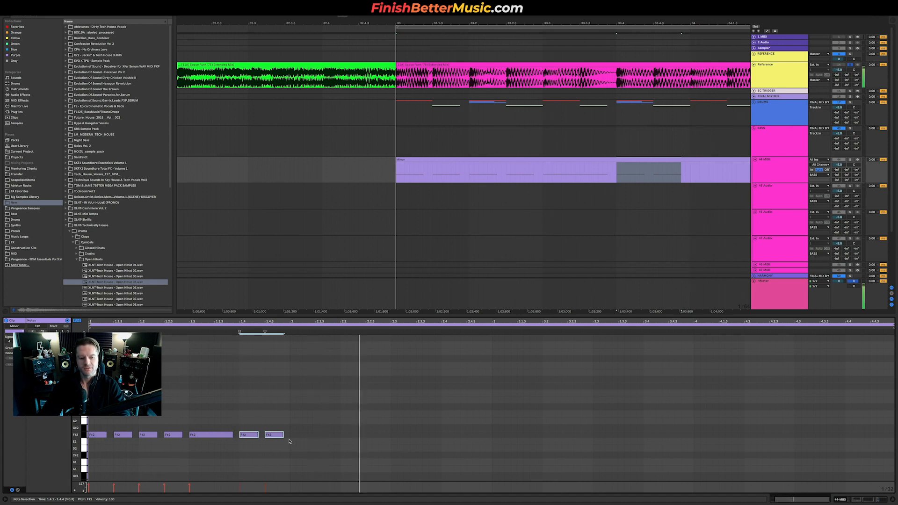
Copy the phrase of four short notes and one long note to 1.4, 2.3 and 3.2, and play it.
left_click_drag(99, 419, 224, 448)
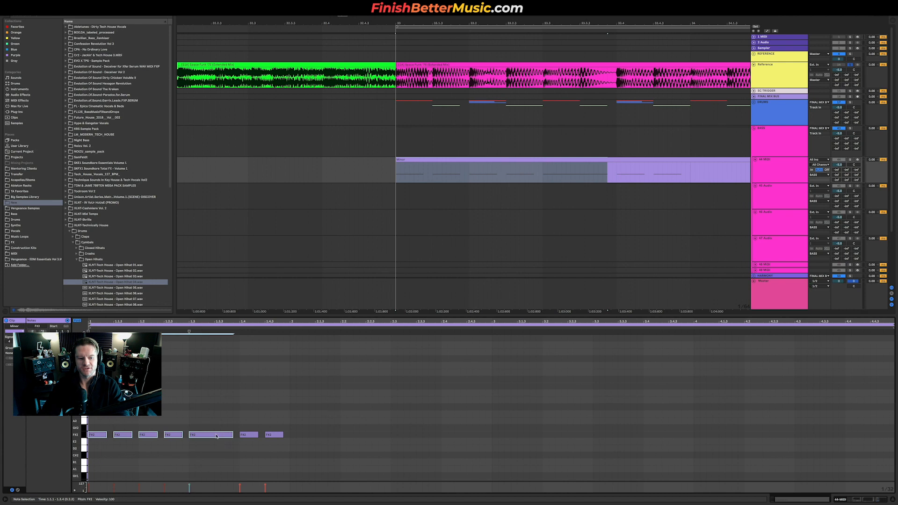
key("ctrl+d")
left_click_drag(477, 436, 678, 438)
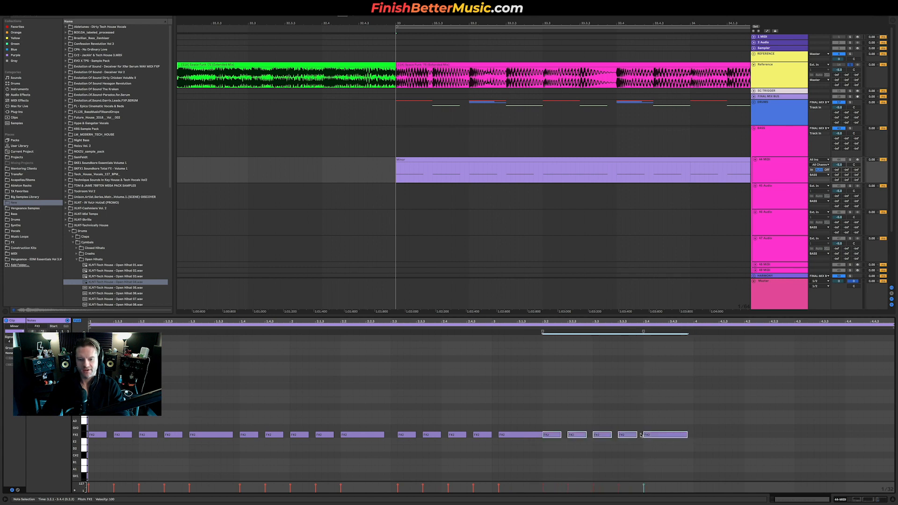
left_click_drag(394, 423, 513, 437)
key("space")
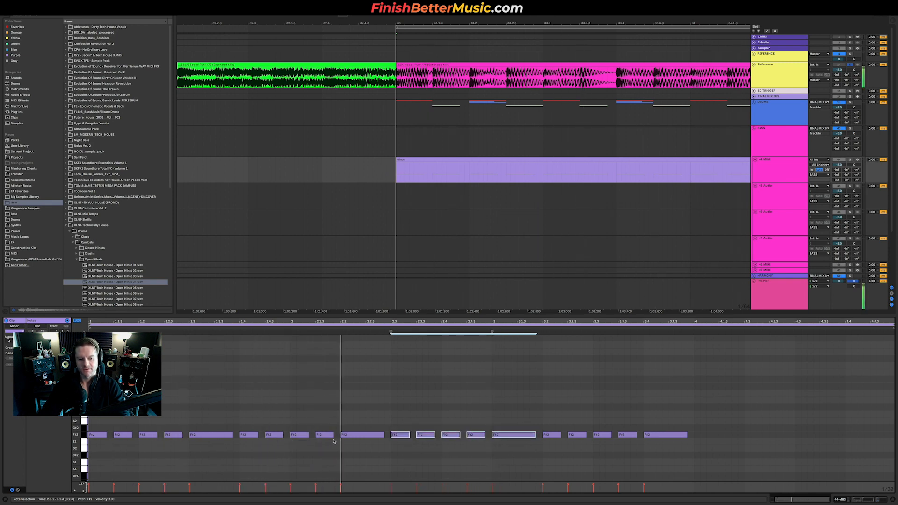
Move the long note from 2.2 to 2.3, put two short notes at 2.2 and 2.2.3, and listen.
left_click_drag(357, 438, 408, 437)
left_click_drag(297, 423, 381, 439)
key("space")
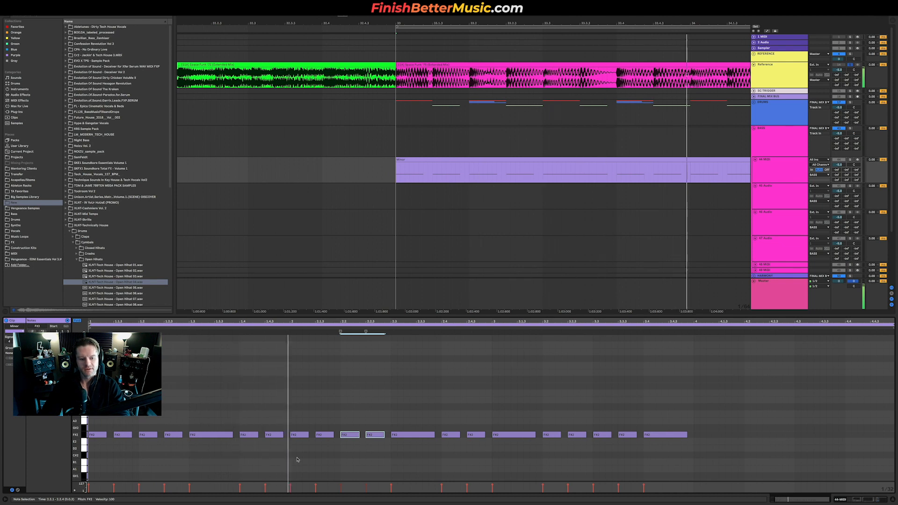
Listen to the reference and place a phrase of four short notes and one long note starting at 2.4.3.
key("space")
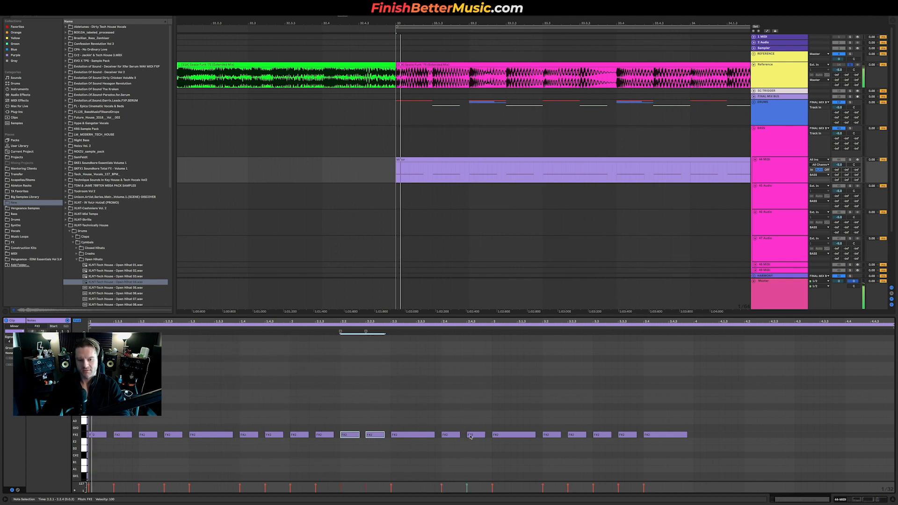
left_click(244, 421)
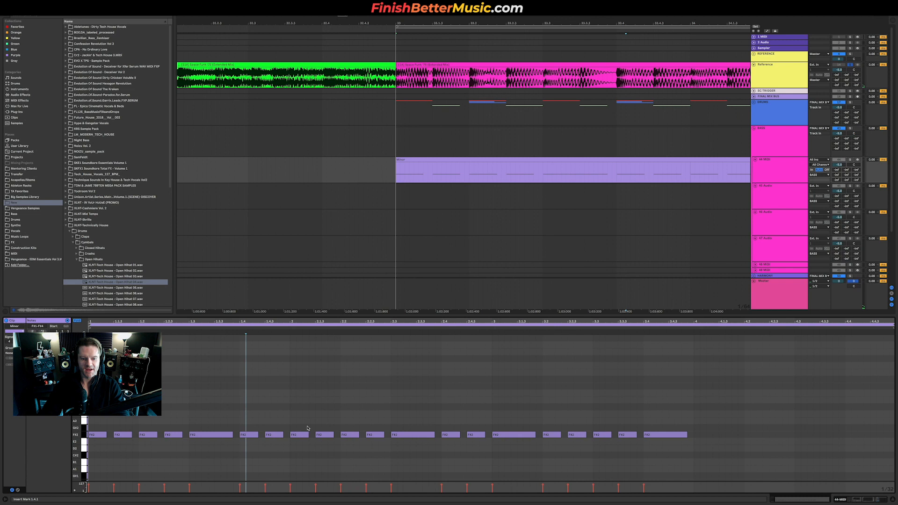
left_click_drag(299, 423, 590, 436)
left_click(387, 328)
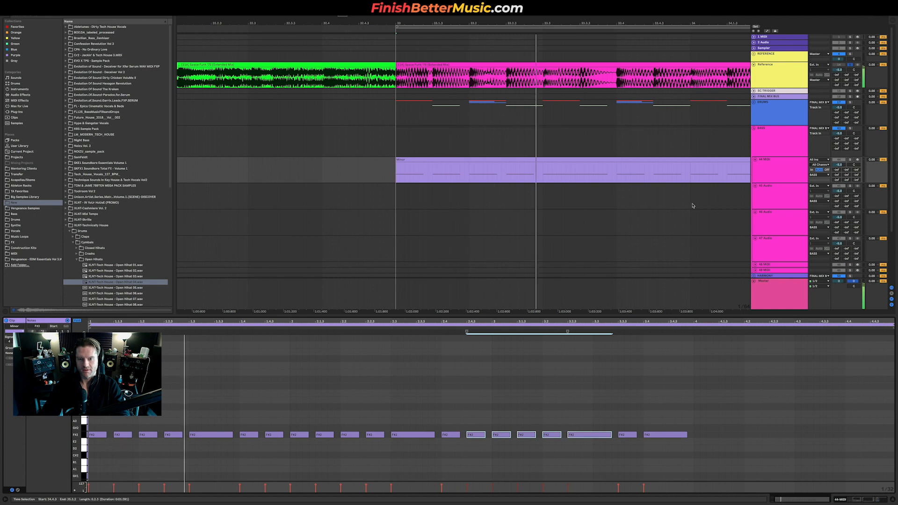
Extend the loop to the whole Minor clip, bars 33 to 37, and duplicate the drums across bars 35 and 36.
scroll(662, 210, "right", 2)
scroll(660, 210, "down", 6)
scroll(654, 209, "right", 3)
key("space")
left_click_drag(579, 28, 702, 33)
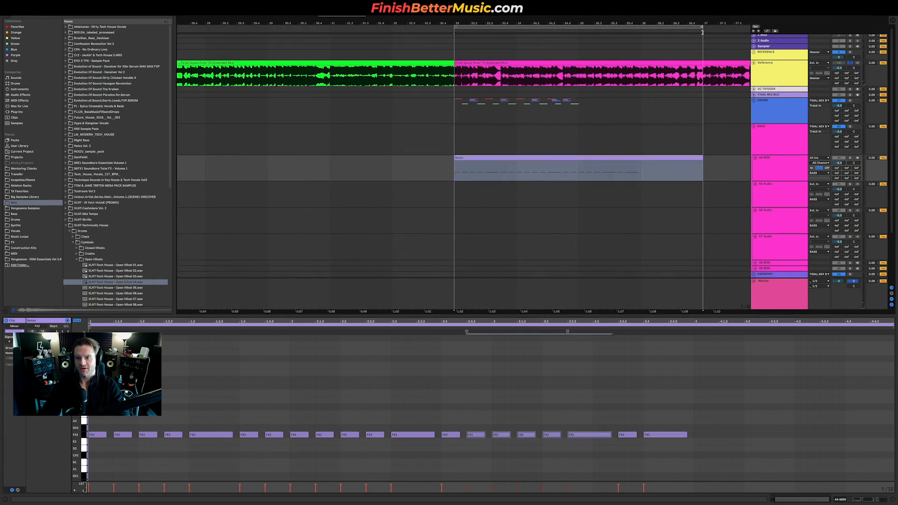
left_click_drag(578, 112, 456, 111)
key("super+d")
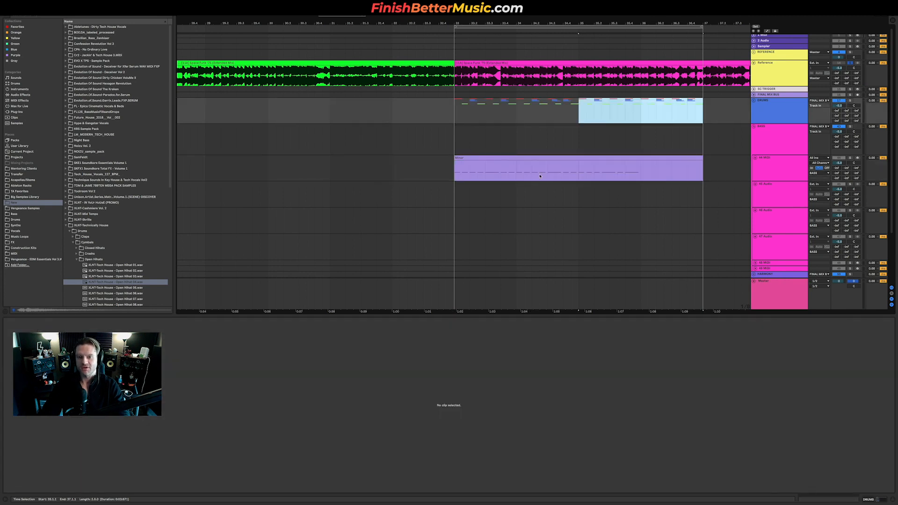
Play from the middle of the clip, move the long note at 3.2.3 to 3.3, and add a short note at 3.2.3.
left_click(540, 176)
key("space")
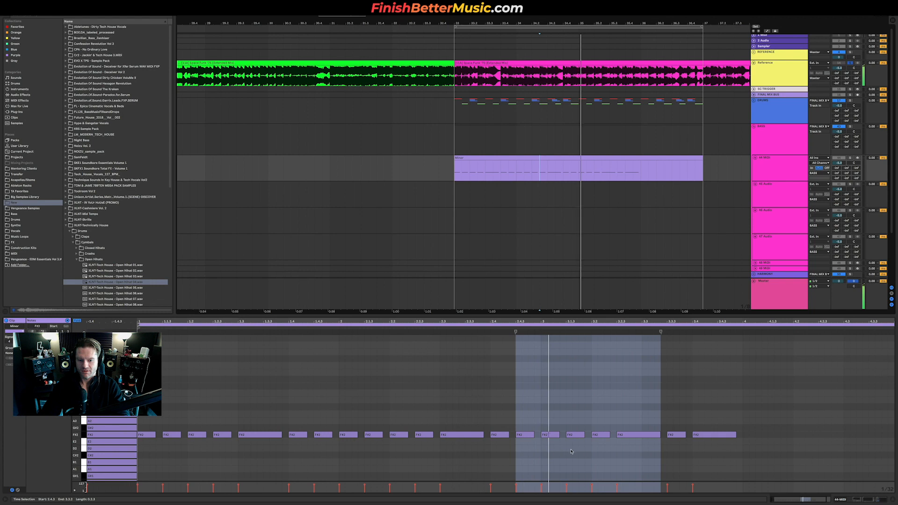
left_click(605, 436)
left_click_drag(605, 436, 629, 436)
left_click(580, 435)
double_click(589, 435)
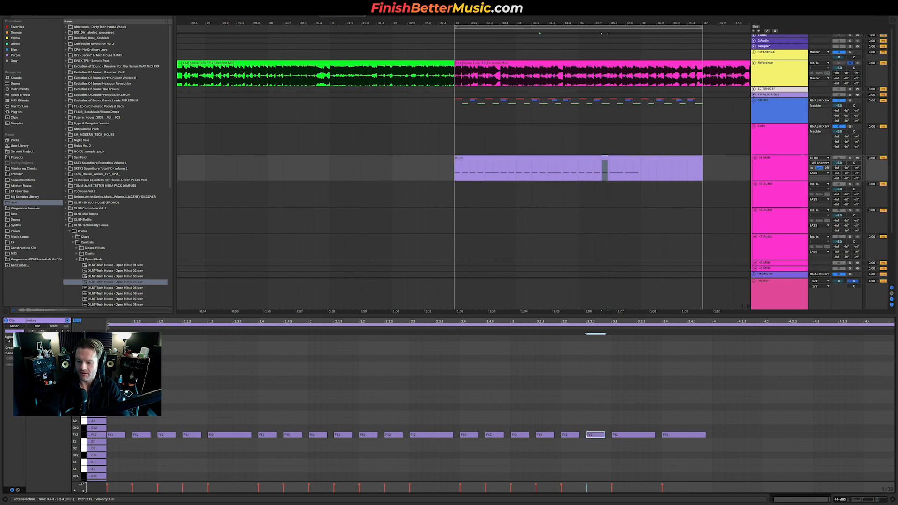
Replace the long note at 3.4 with a copy of the preceding phrase of six short notes and one long note.
double_click(691, 436)
left_click_drag(465, 423, 632, 452)
left_click_drag(467, 434, 669, 438)
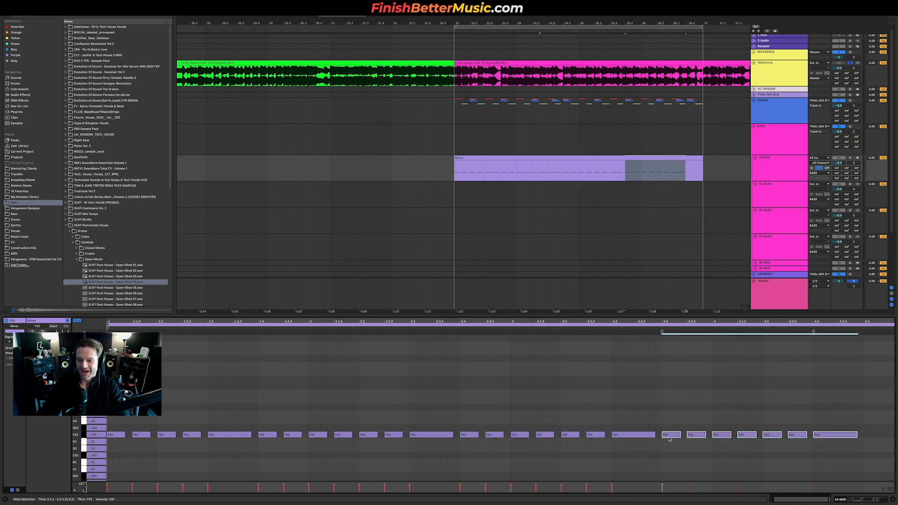
Listen to the second half of the bassline against the reference, starting from 35.3.3 and from bar 35.
left_click(602, 172)
key("space")
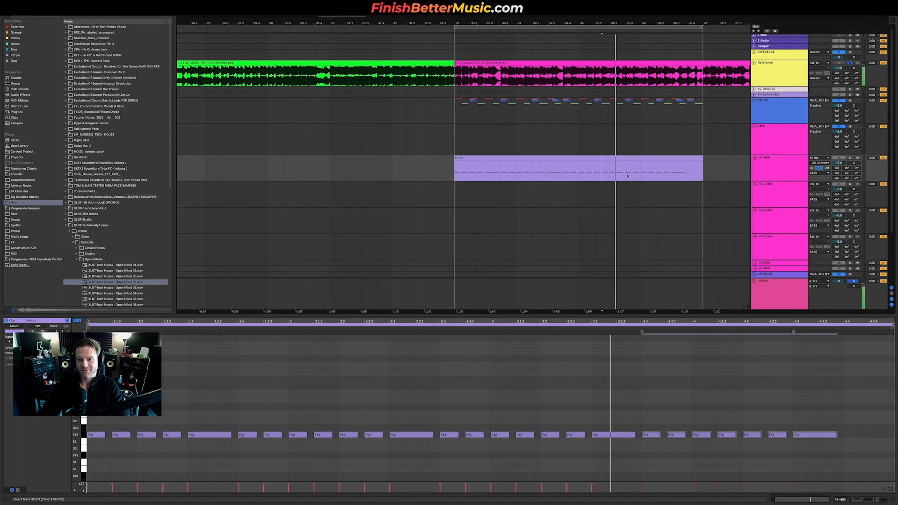
key("space")
left_click(579, 177)
key("space")
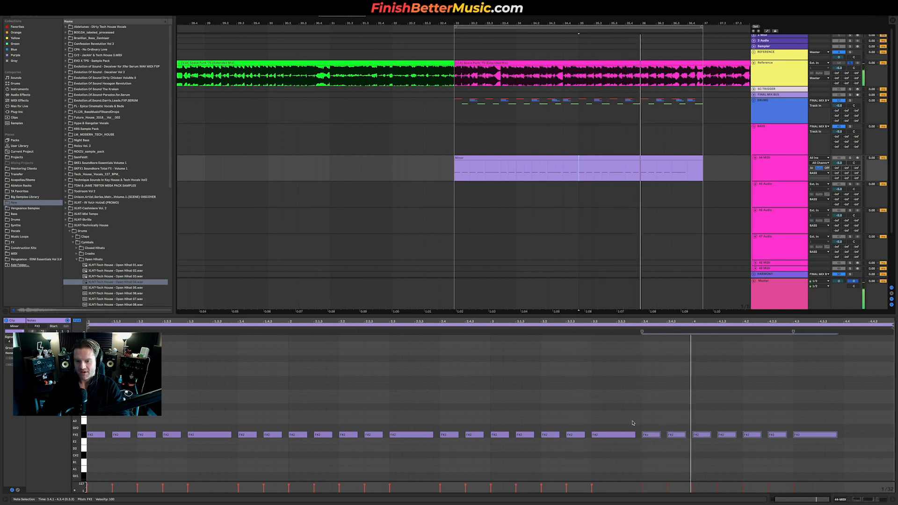
key("space")
Shorten the long note at 3.3, add a short F#2 pickup note at 3.3.4, and listen.
left_click_drag(629, 23, 629, 83)
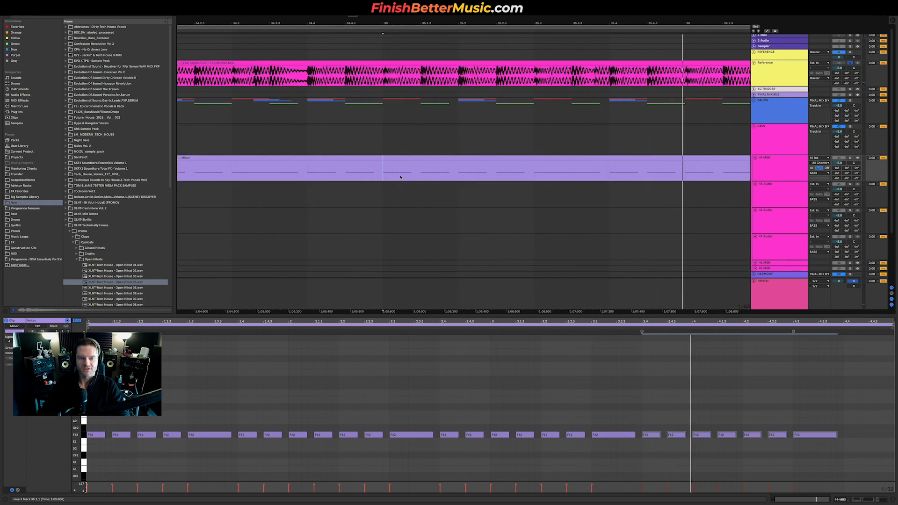
left_click(586, 173)
mouse_move(634, 435)
left_mouse_down()
mouse_move(603, 434)
mouse_move(641, 436)
left_mouse_up()
key("space")
key("space")
key("space")
Trim the pickup note's start to slightly after 3.3.4 to match the reference waveform, and play it back.
scroll(610, 140, "up", 6)
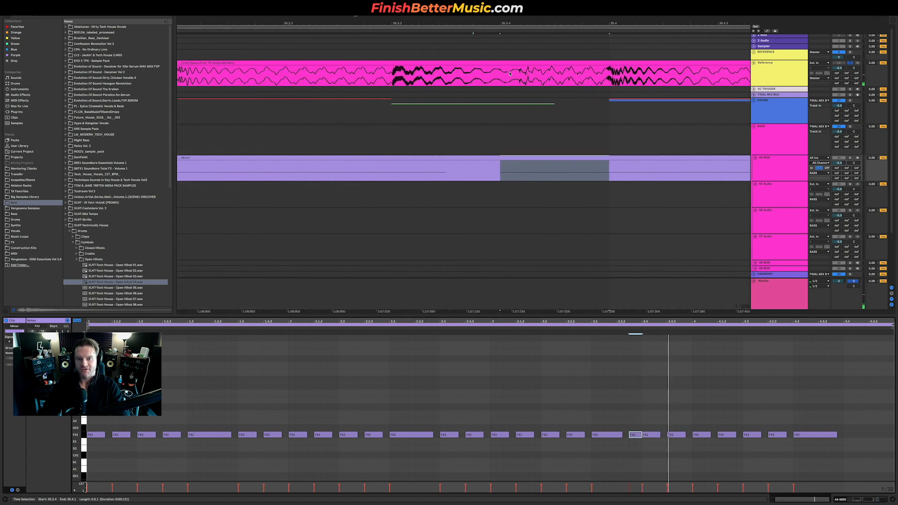
scroll(526, 439, "up", 5)
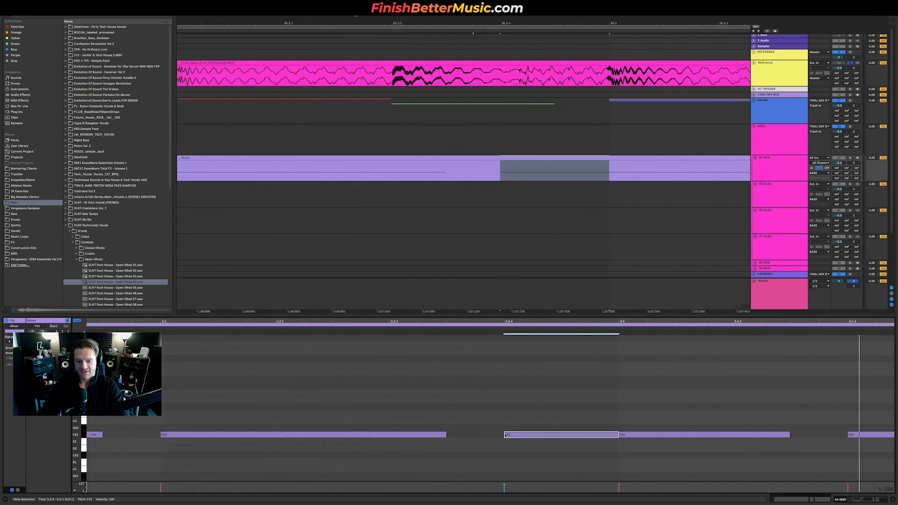
left_click_drag(504, 435, 525, 435)
key("space")
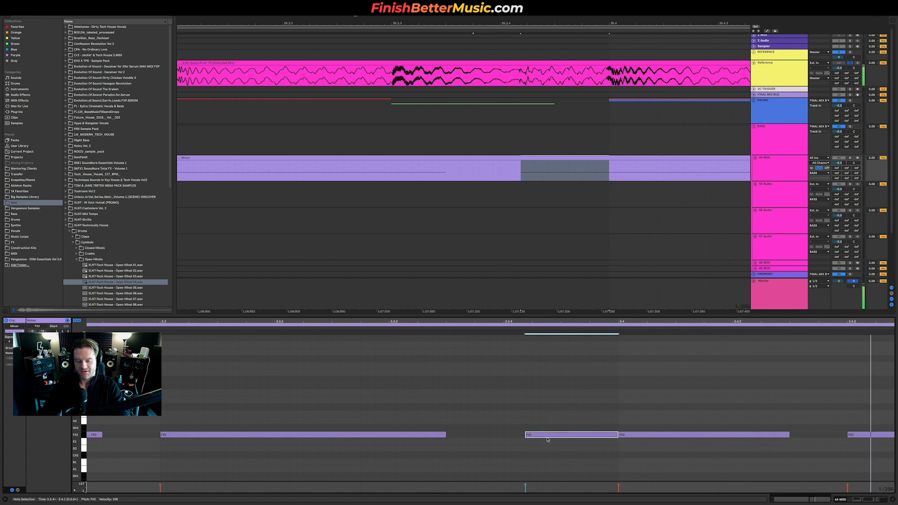
scroll(555, 245, "down", 10)
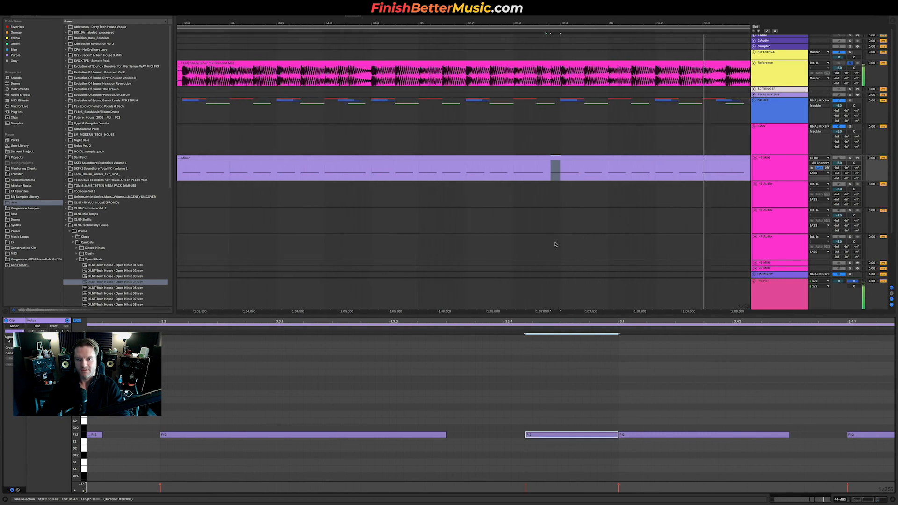
key("space")
Duplicate the long note at 4.3 to 4.4 and listen to the end of the loop from 36.3.1.
scroll(653, 401, "down", 10)
key("space")
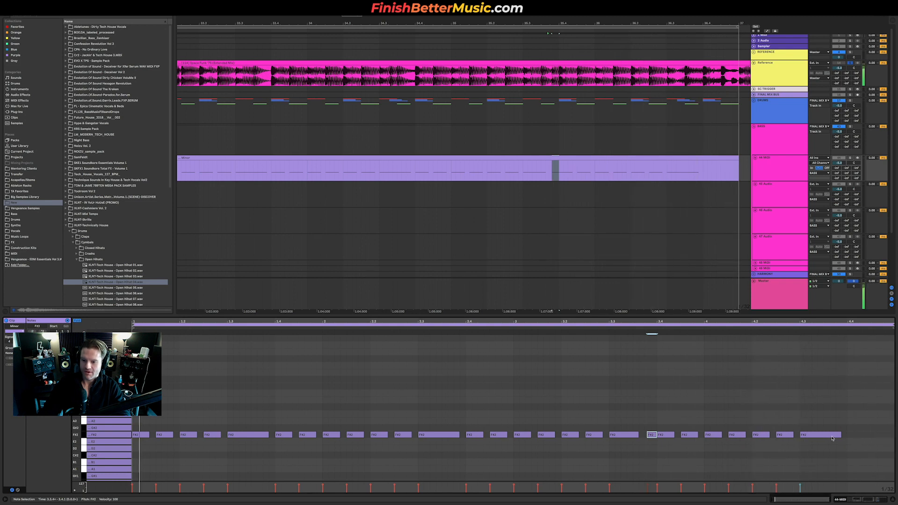
left_click(831, 436)
key("ctrl+d")
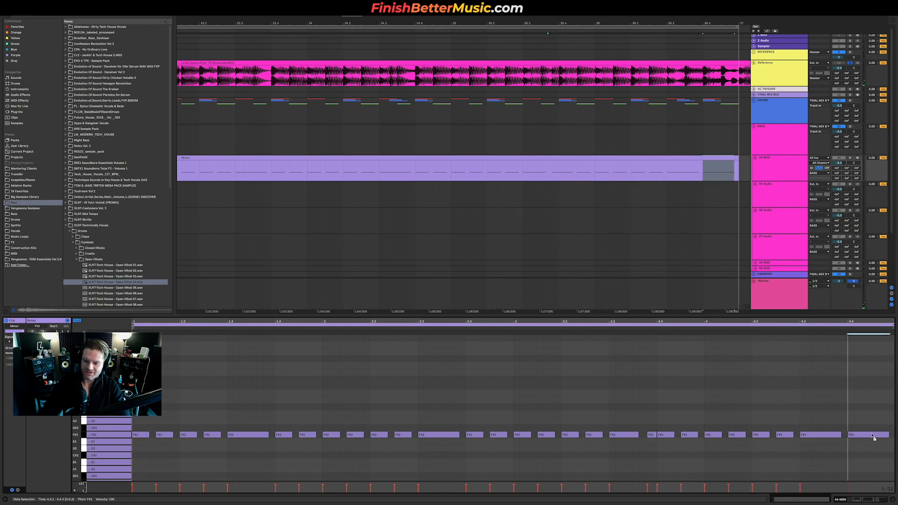
left_click(667, 177)
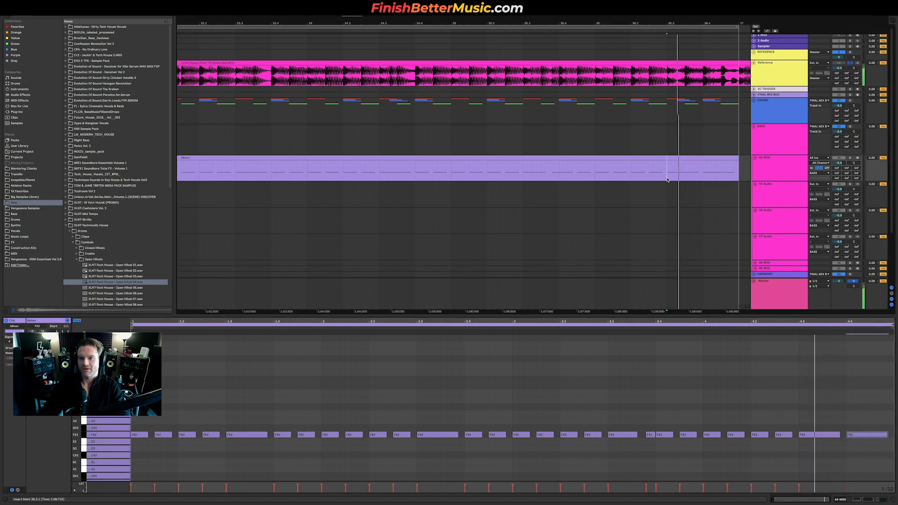
scroll(678, 353, "down", 2)
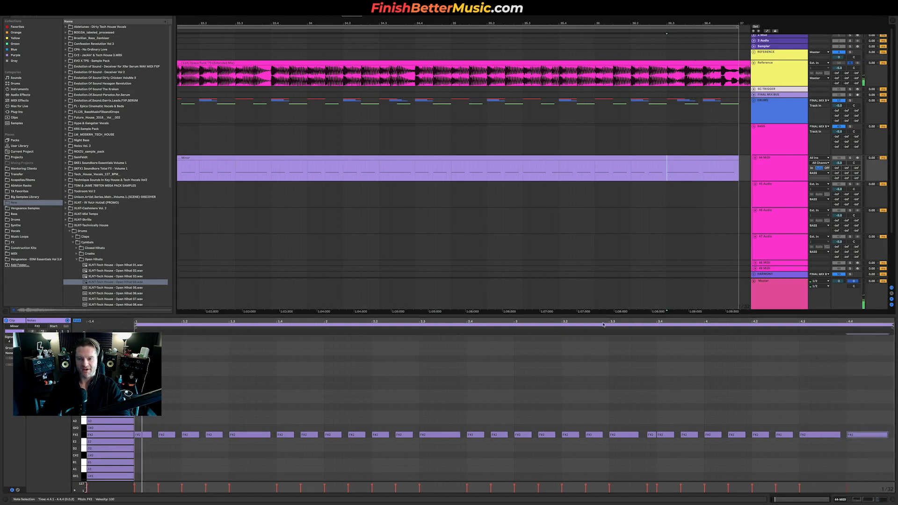
scroll(604, 325, "down", 1)
scroll(558, 179, "down", 1)
scroll(304, 191, "down", 5)
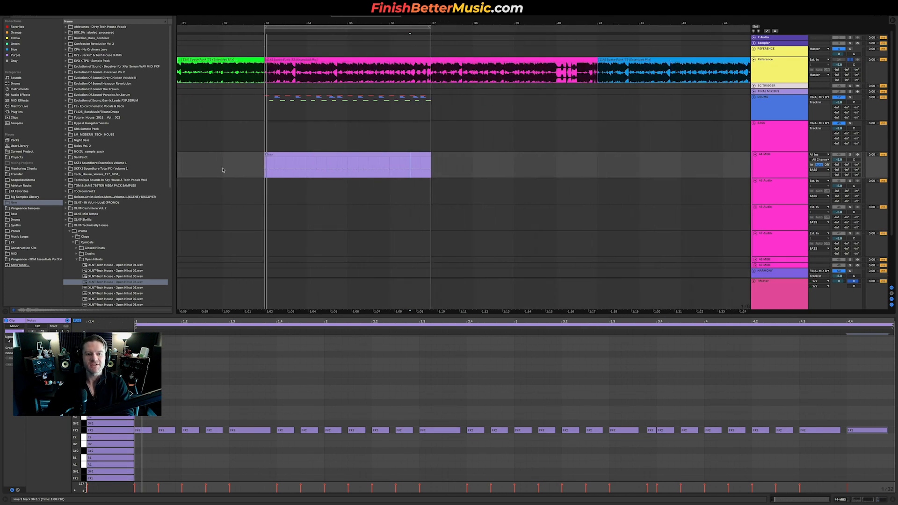
Load the Serum plug-in as the instrument on the MIDI bass track that holds the bassline clip.
mouse_move(430, 167)
left_mouse_down()
mouse_move(461, 168)
mouse_move(434, 169)
left_mouse_up()
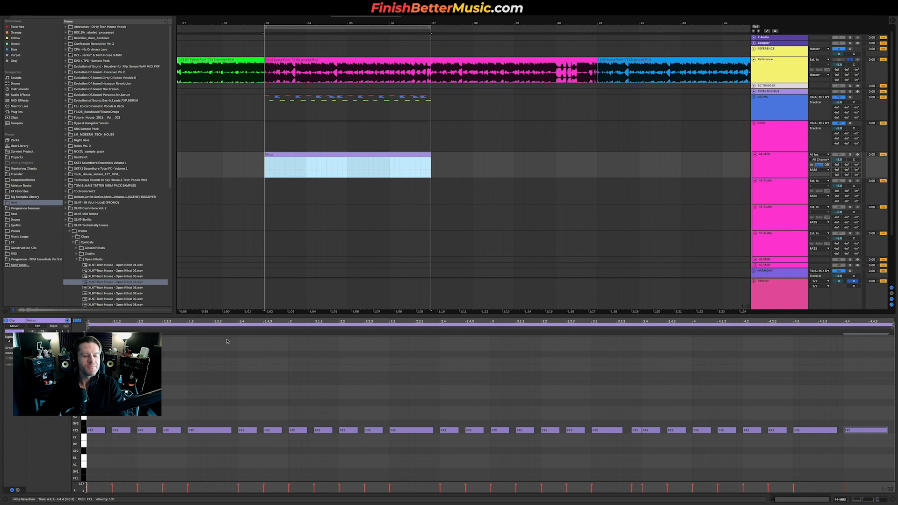
key("shift+Tab")
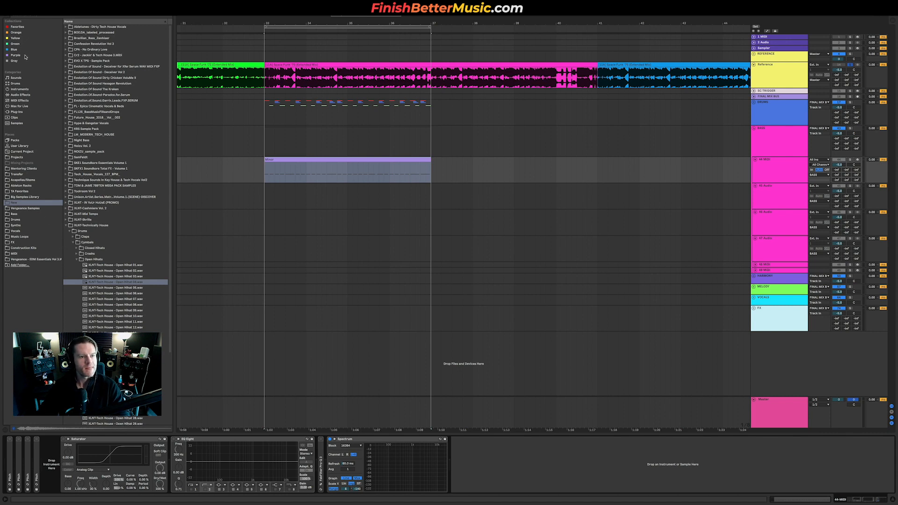
left_click(27, 27)
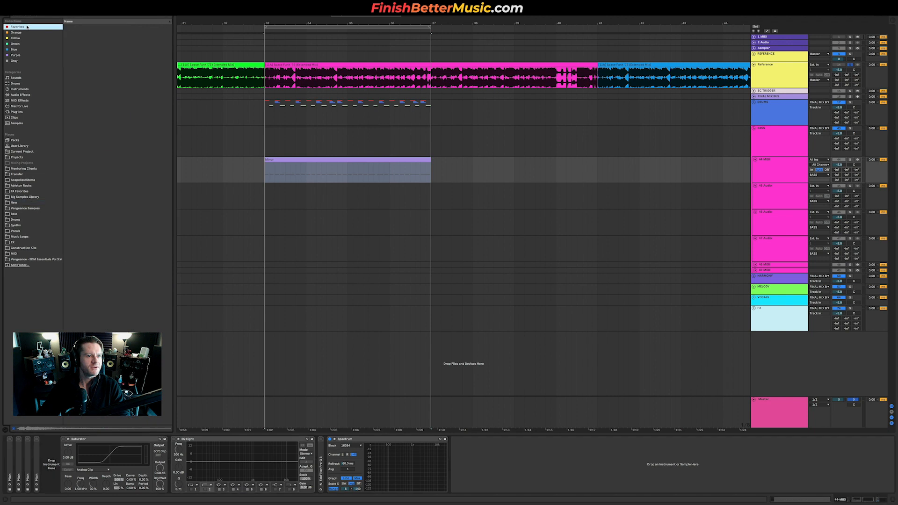
left_click(33, 112)
left_click(71, 33)
scroll(129, 221, "down", 10)
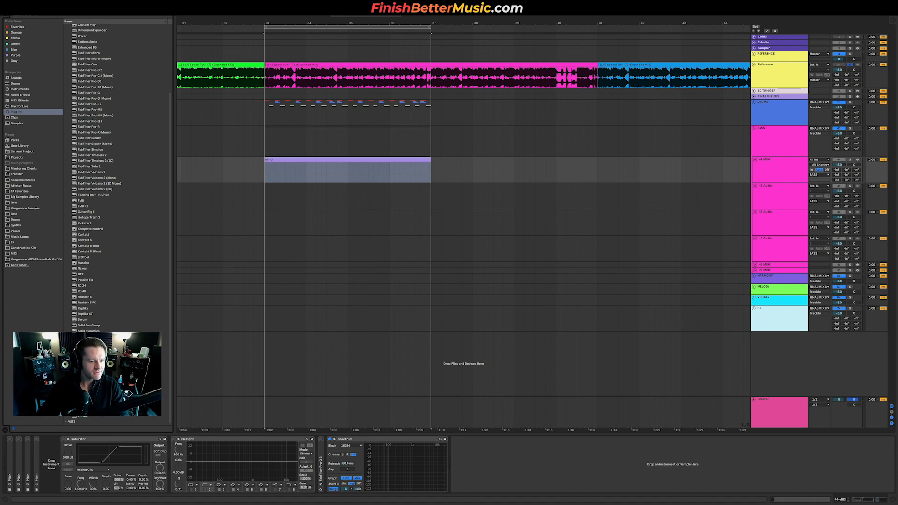
left_click_drag(82, 319, 58, 463)
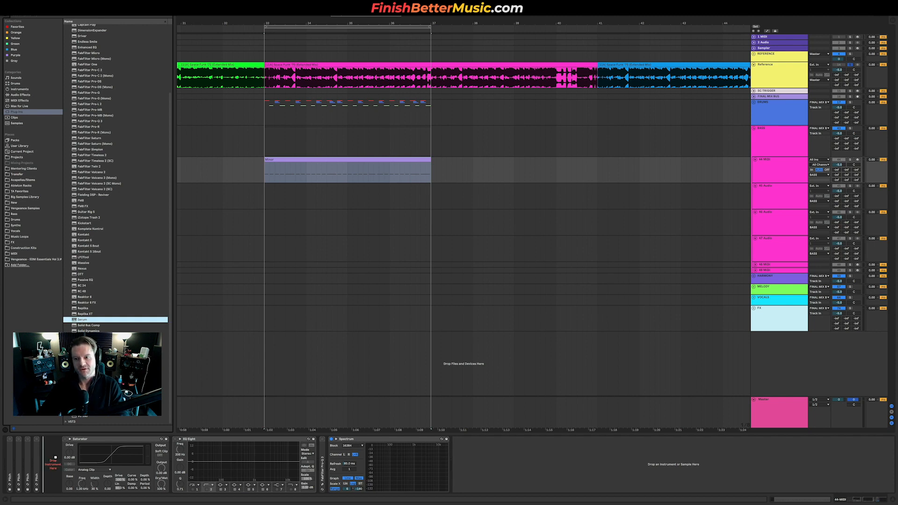
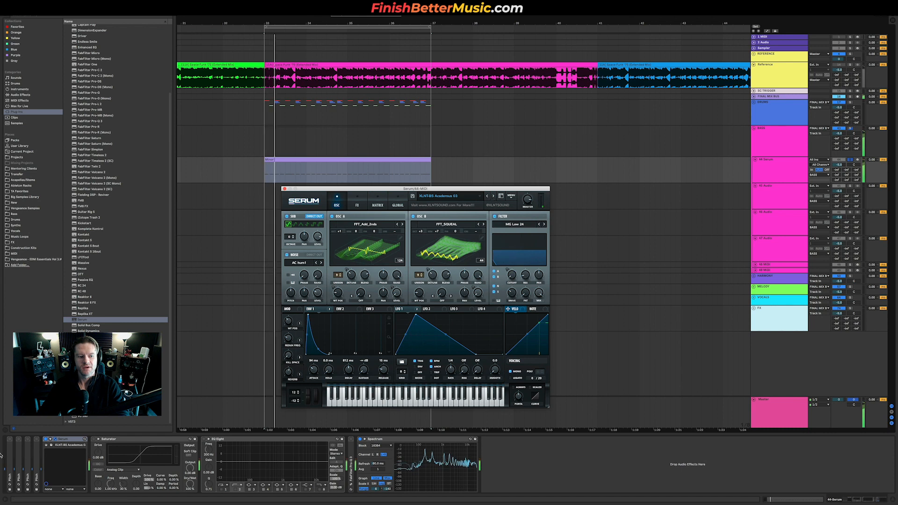
Switch on the first two Pitch devices ahead of Serum on the bass track and restart the loop's playback.
left_click(19, 440)
key("space")
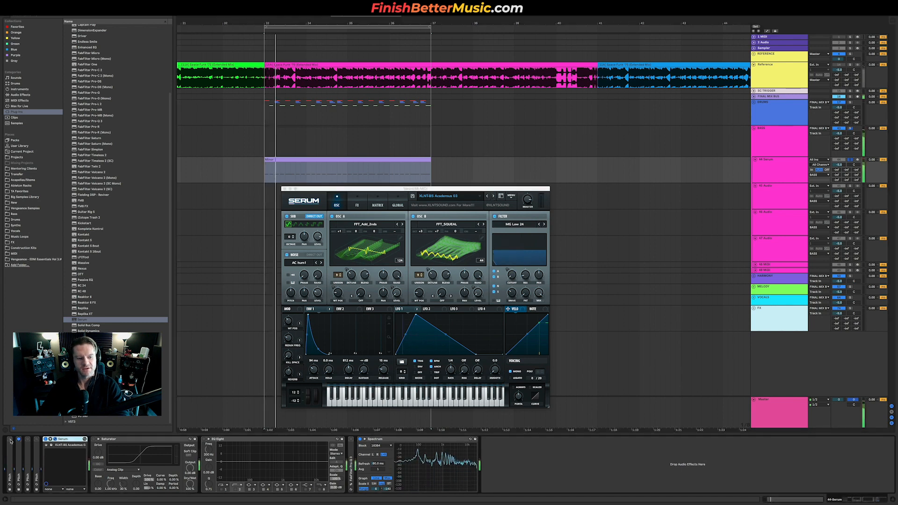
Audition Serum's XLNT-BS bass presets one after another over the looping bassline, from Bounce Boy onwards into the SW presets.
left_click(492, 197)
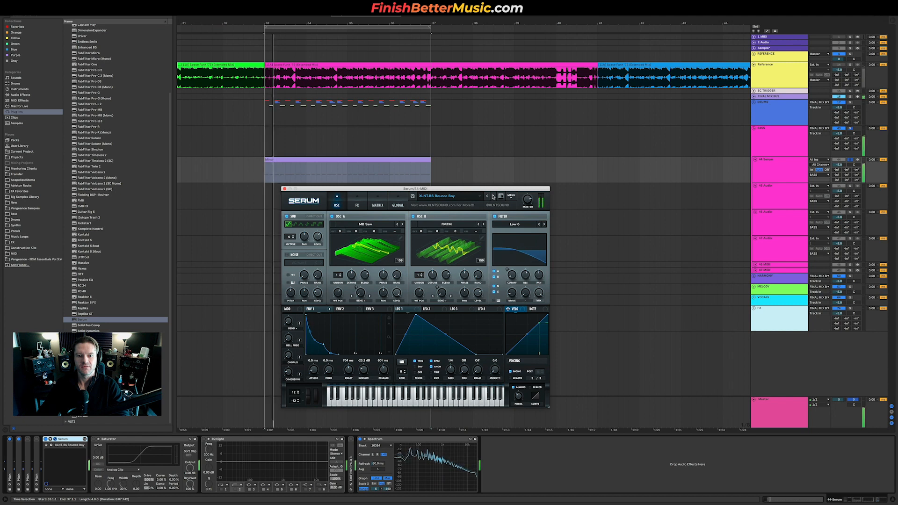
left_click(492, 196)
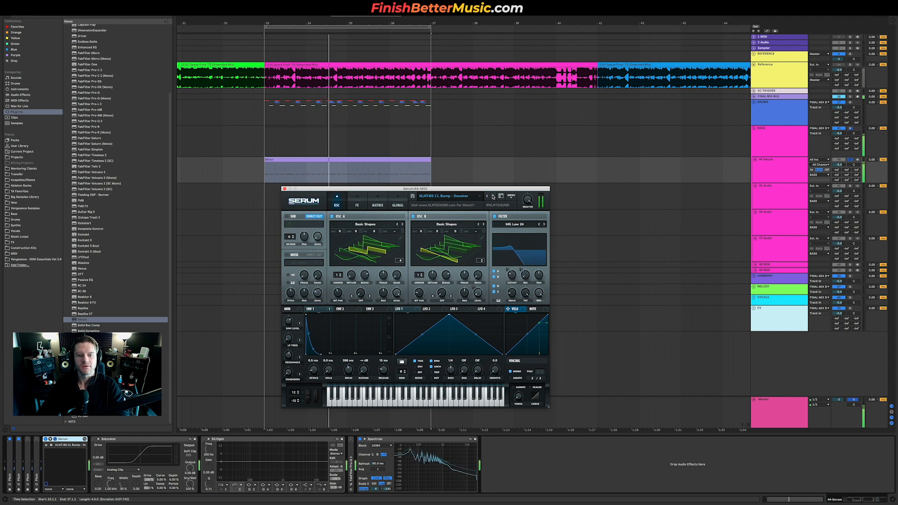
left_click(493, 196)
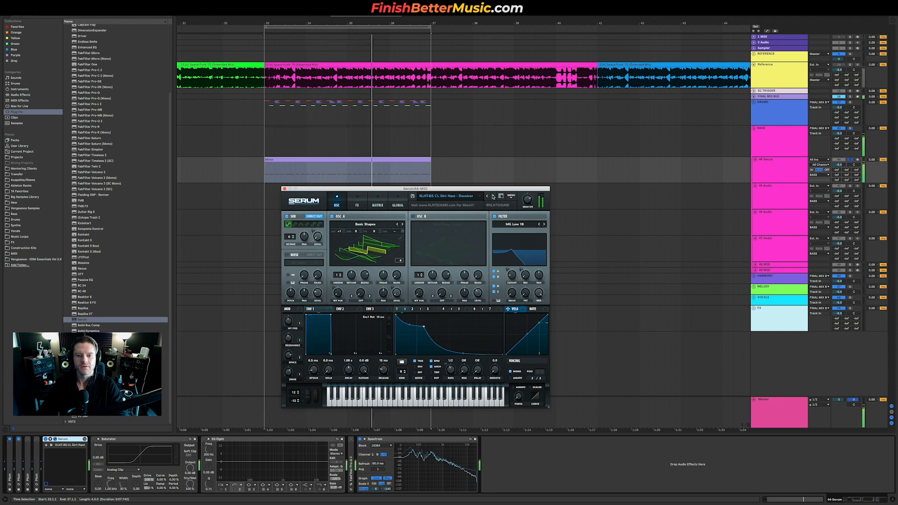
left_click(493, 196)
left_click(493, 197)
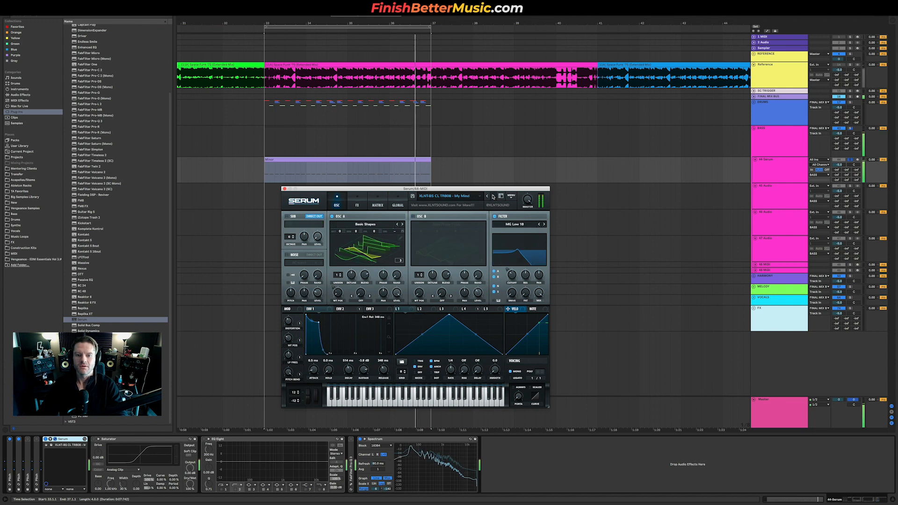
left_click(492, 197)
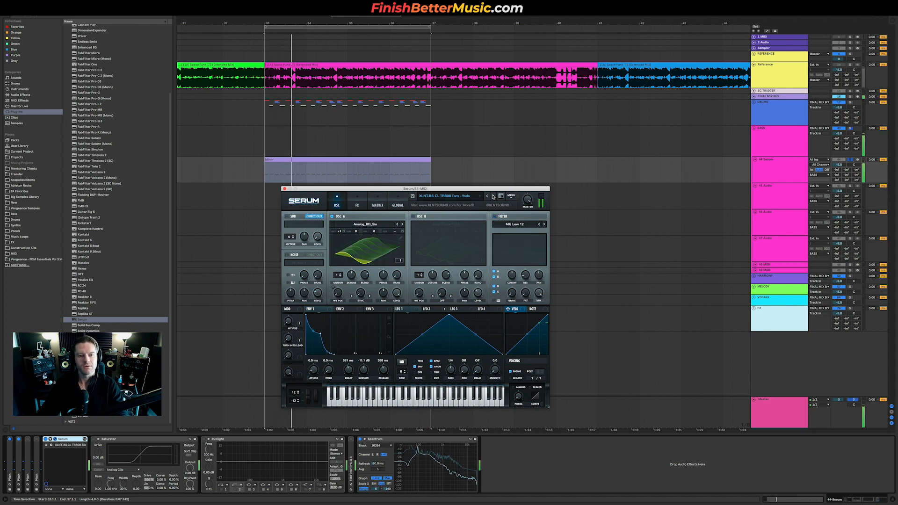
left_click(493, 197)
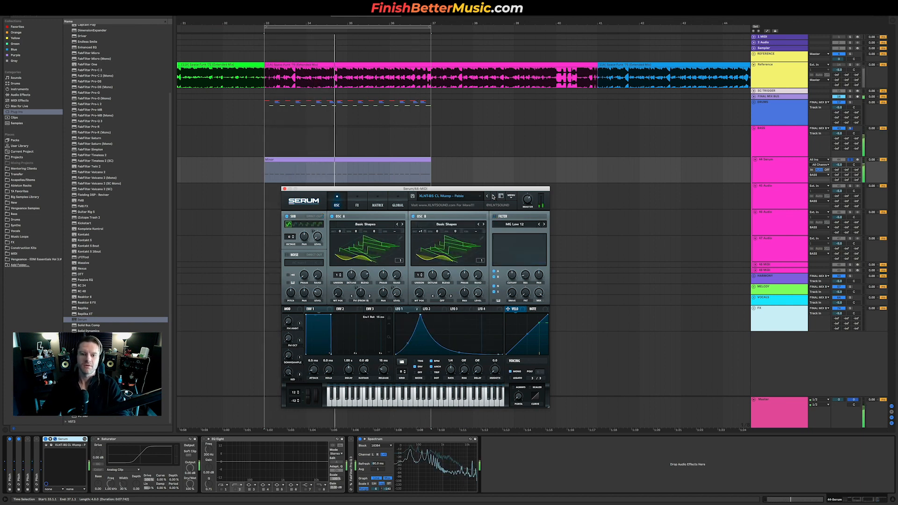
left_click(493, 196)
left_click(493, 196)
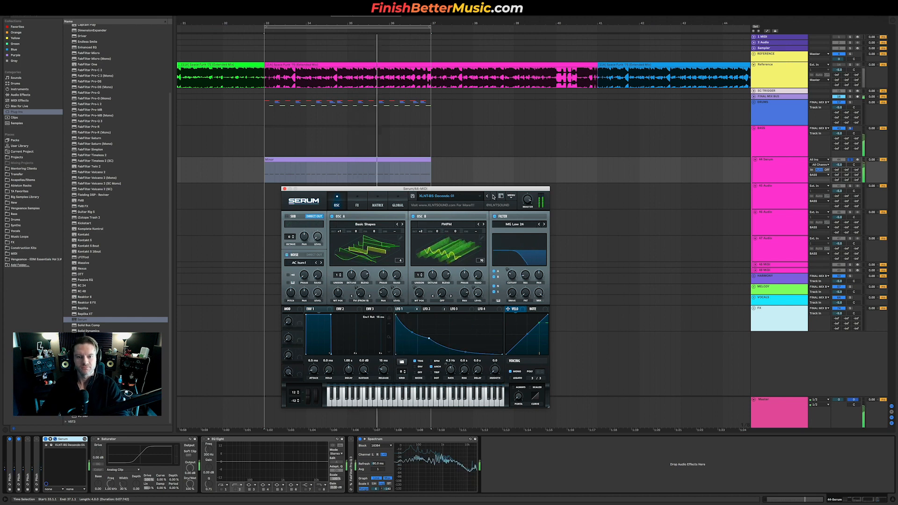
left_click(493, 197)
left_click(493, 196)
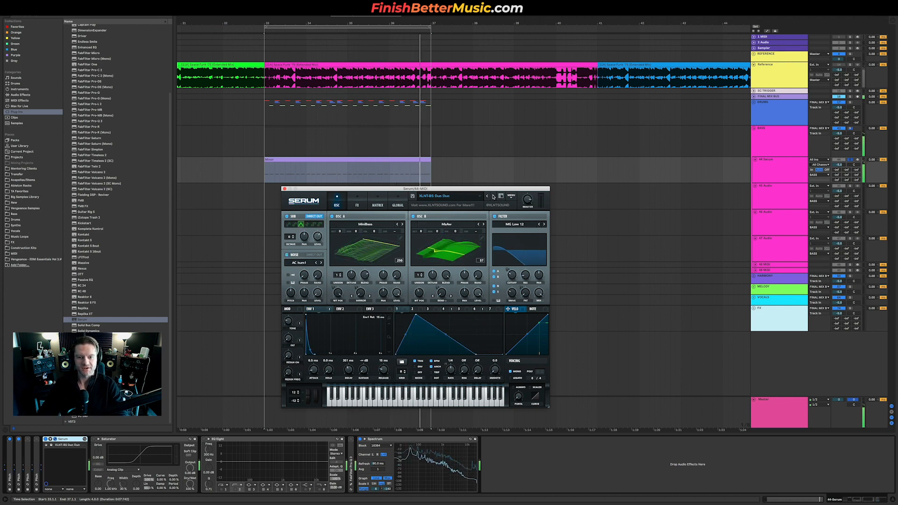
left_click(493, 196)
left_click(493, 196)
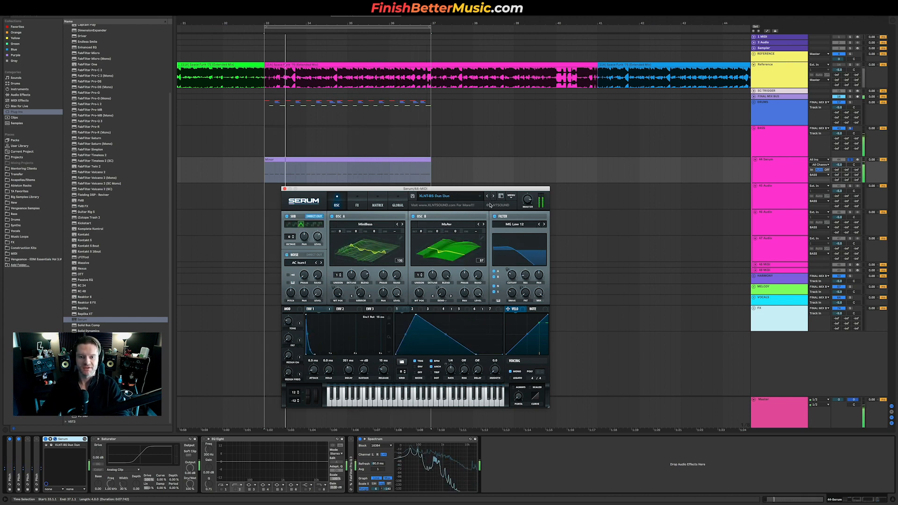
left_click(493, 197)
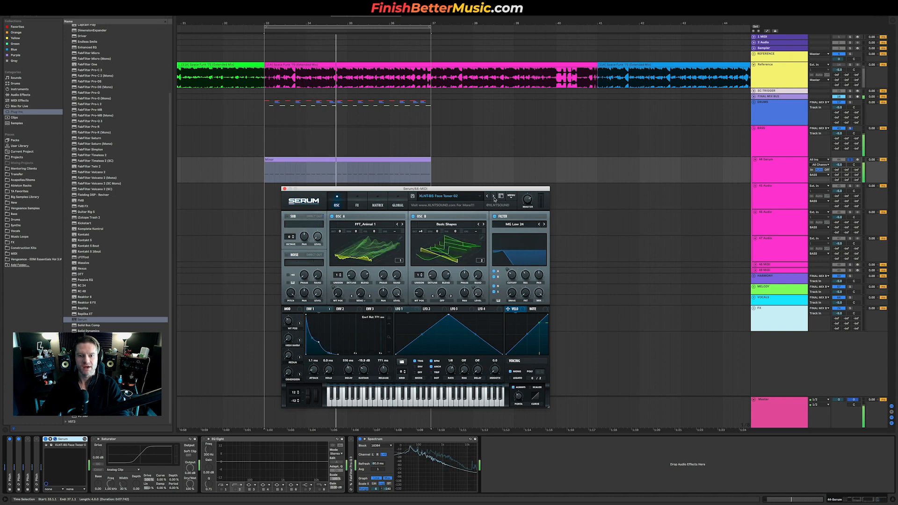
left_click(493, 197)
left_click(494, 197)
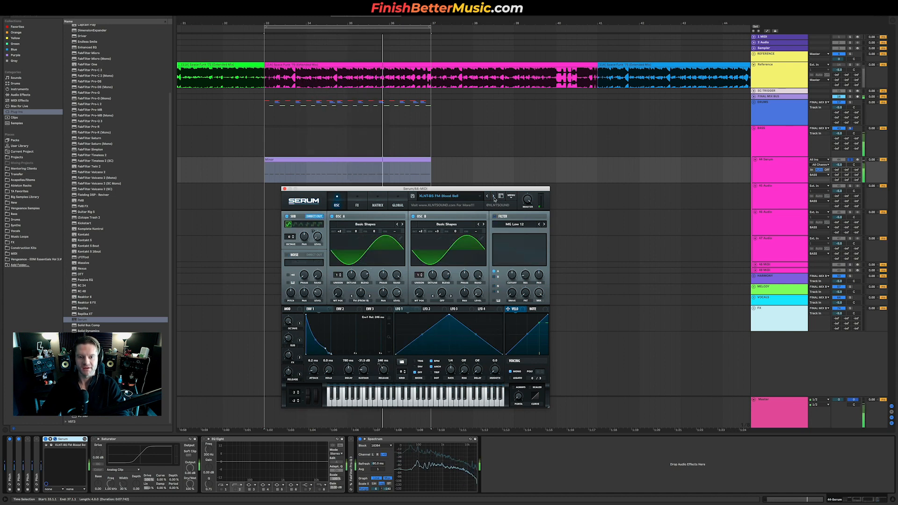
left_click(494, 197)
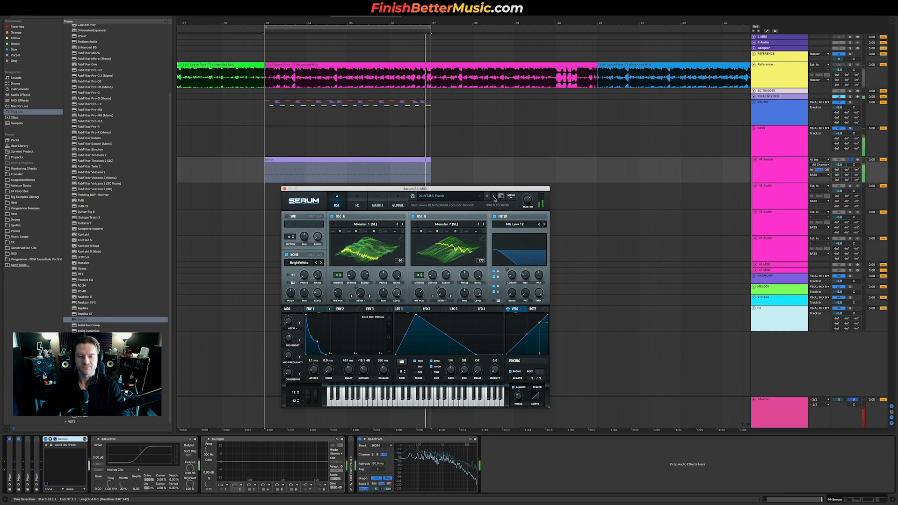
left_click(494, 197)
left_click(494, 198)
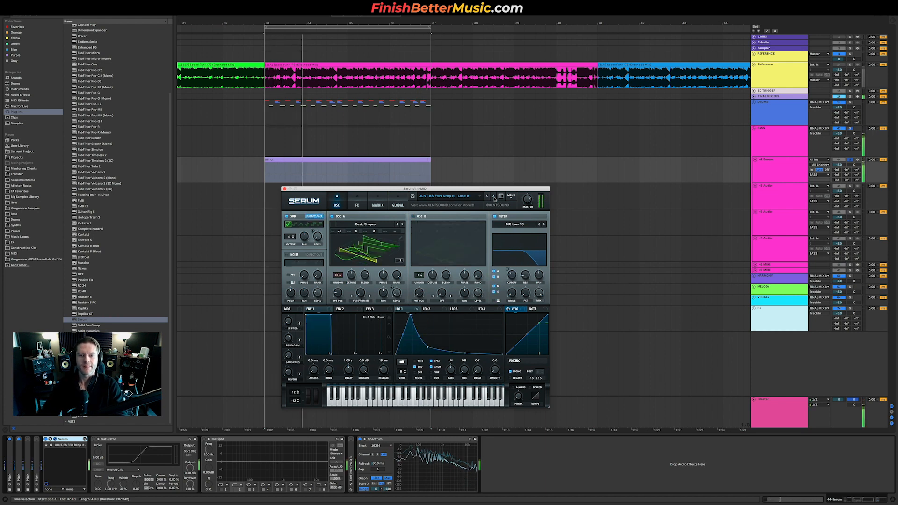
left_click(494, 198)
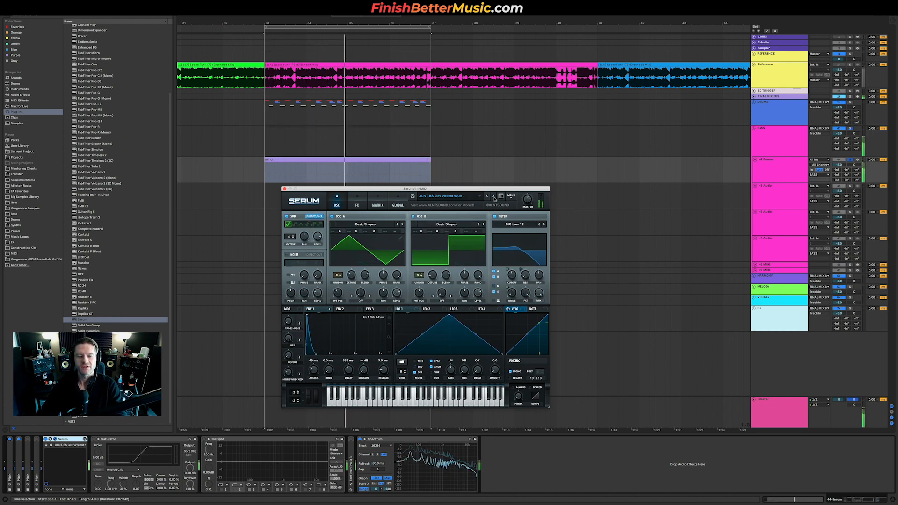
left_click(494, 197)
left_click(494, 197)
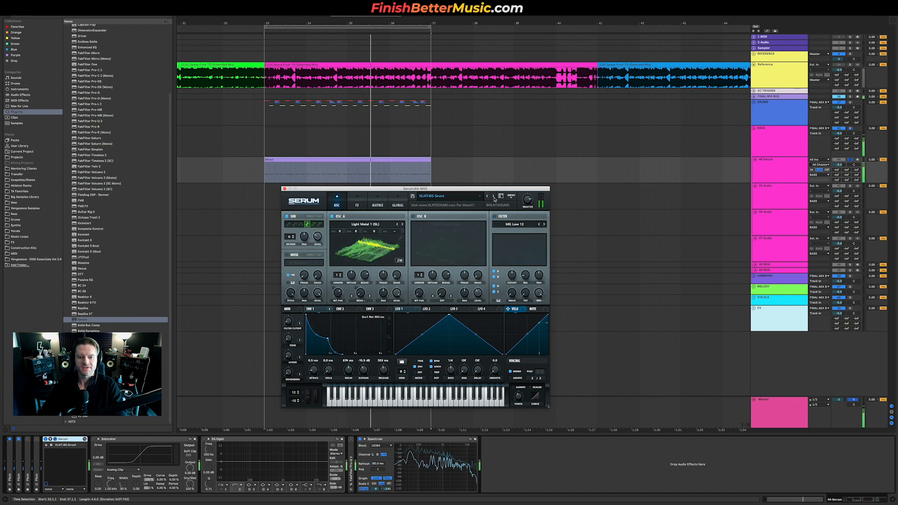
left_click(494, 197)
left_click(494, 198)
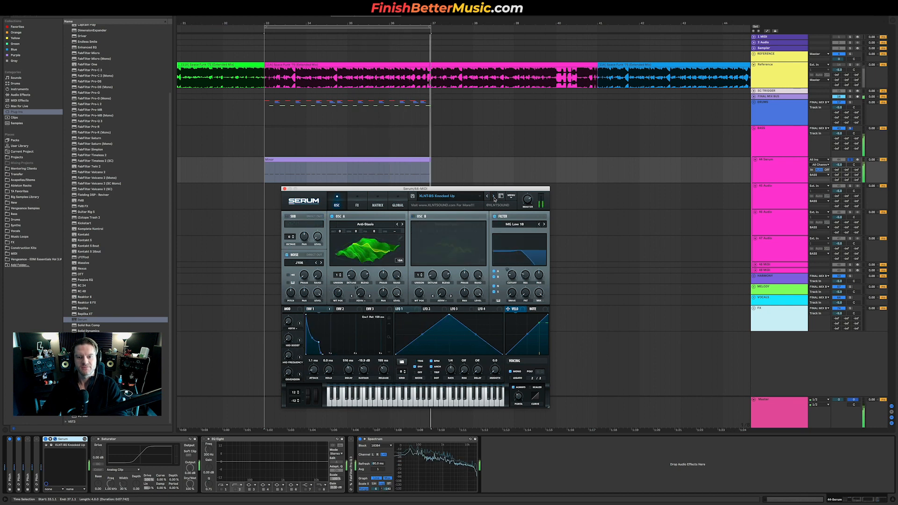
left_click(494, 198)
left_click(494, 197)
left_click(494, 197)
left_click(494, 197)
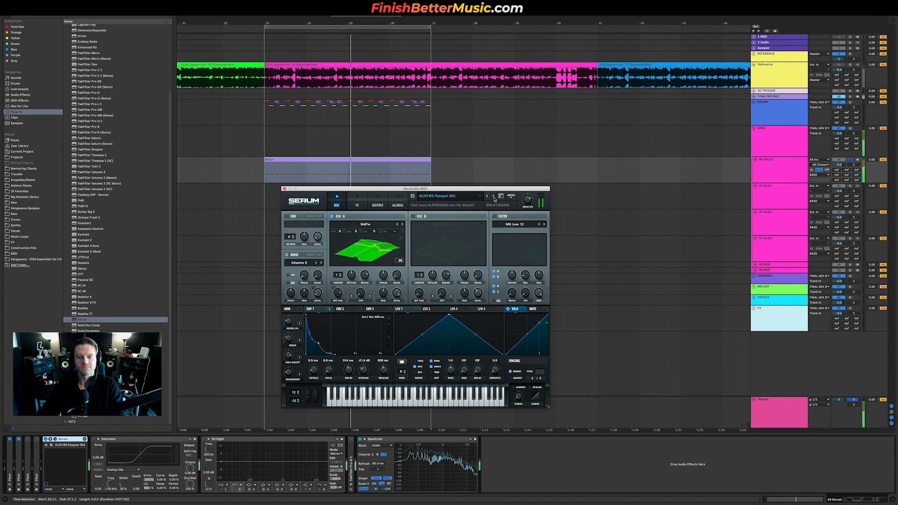
left_click(494, 197)
left_click(494, 197)
left_click(494, 197)
left_click(494, 197)
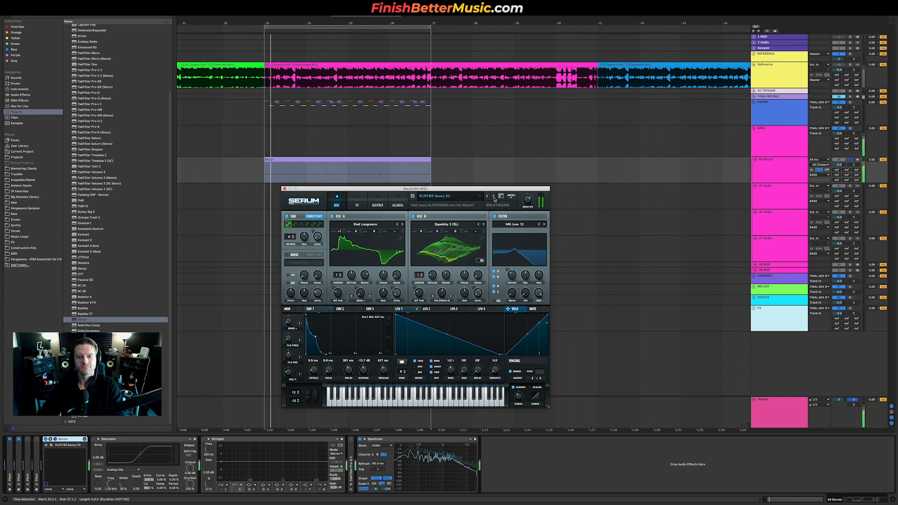
left_click(494, 197)
left_click(494, 197)
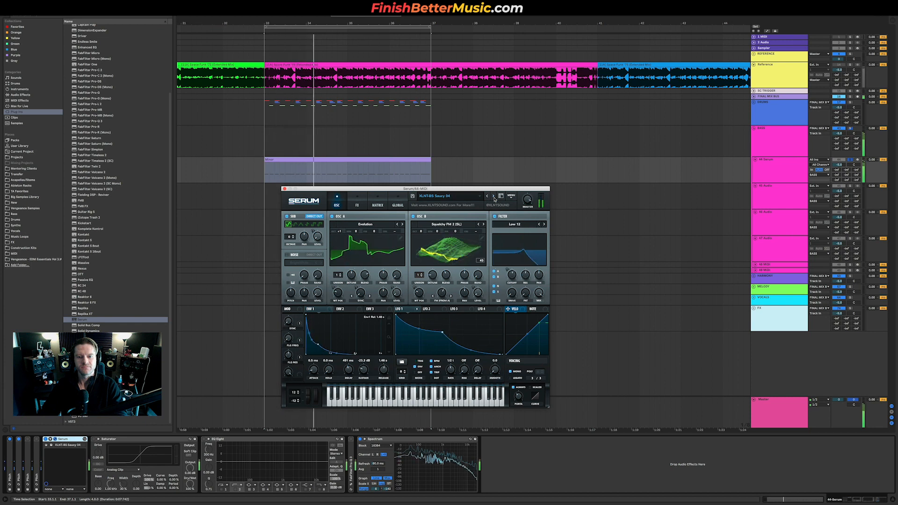
left_click(494, 197)
left_click(494, 197)
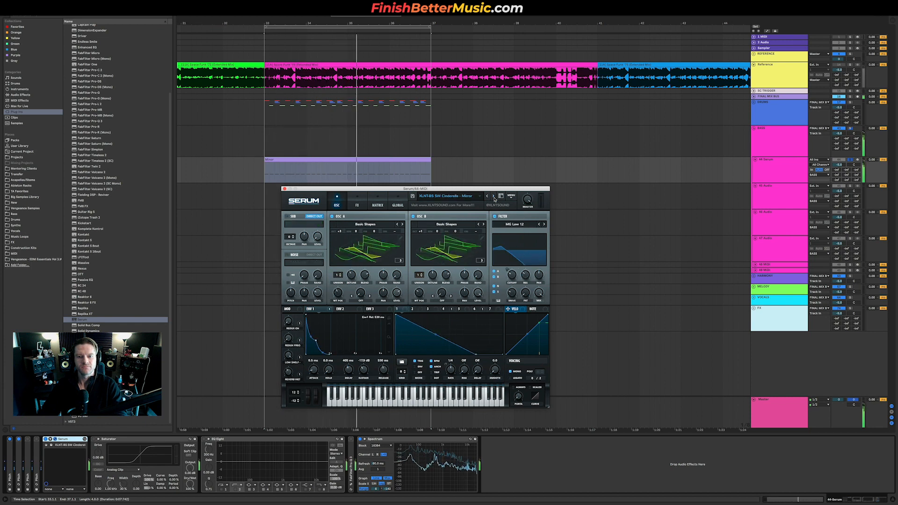
left_click(494, 198)
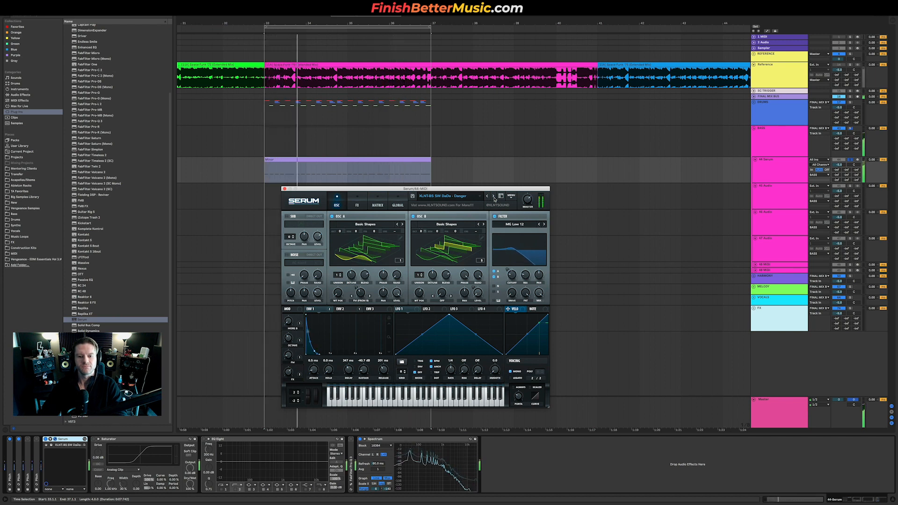
left_click(494, 197)
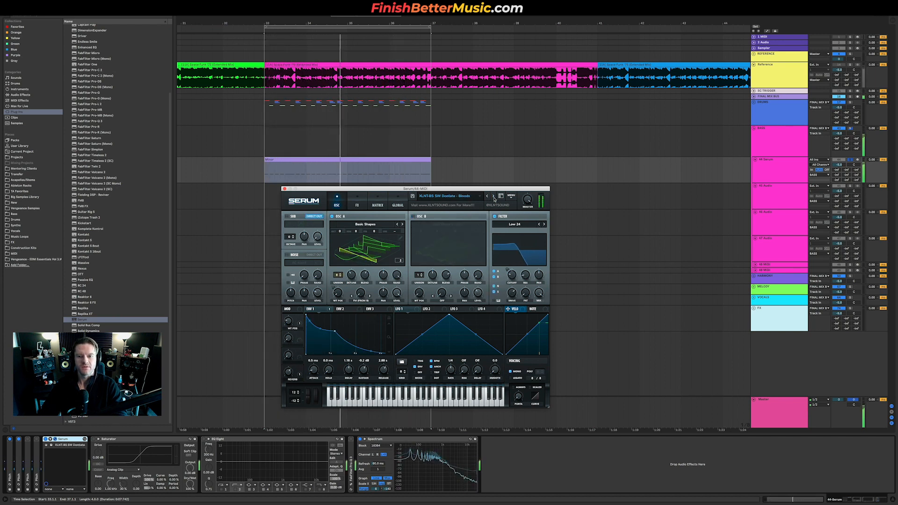
left_click(494, 198)
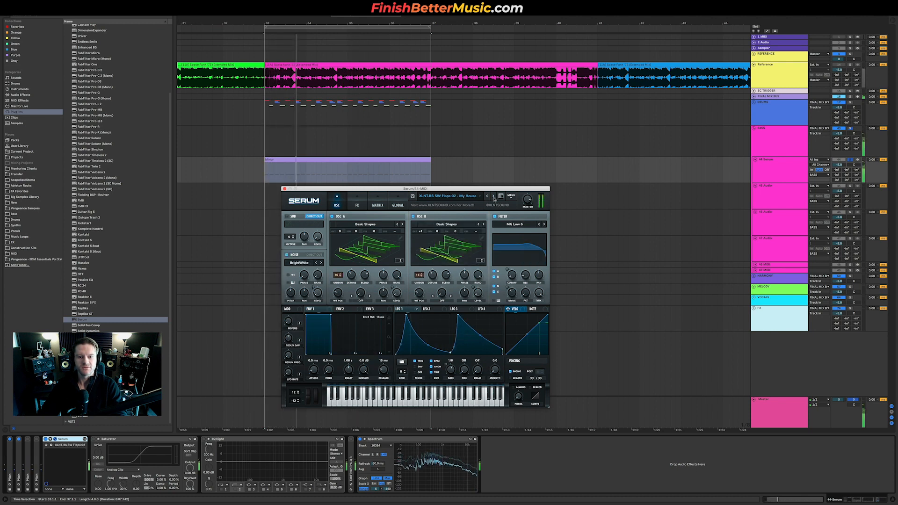
left_click(494, 198)
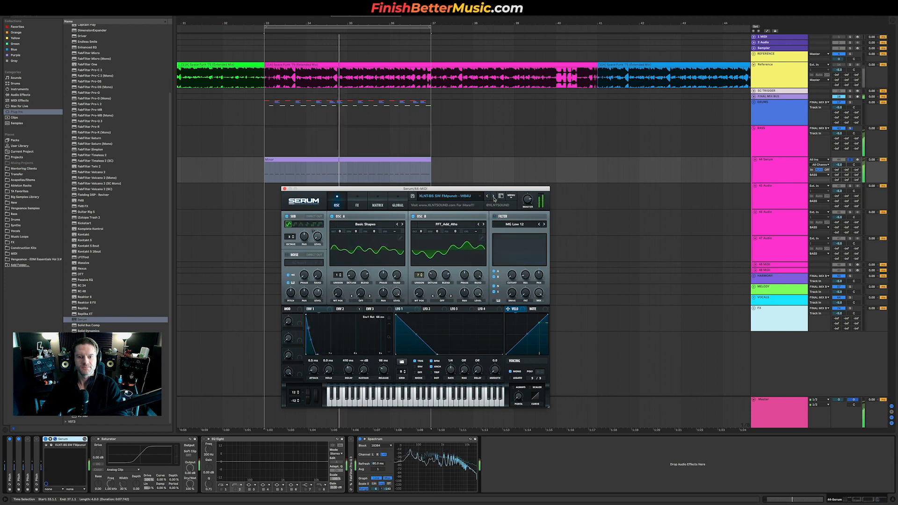
left_click(494, 197)
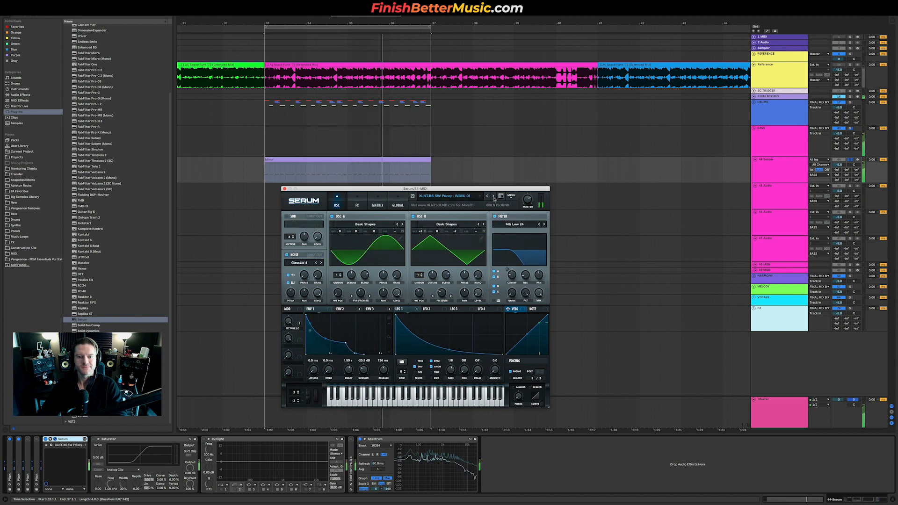
left_click(494, 197)
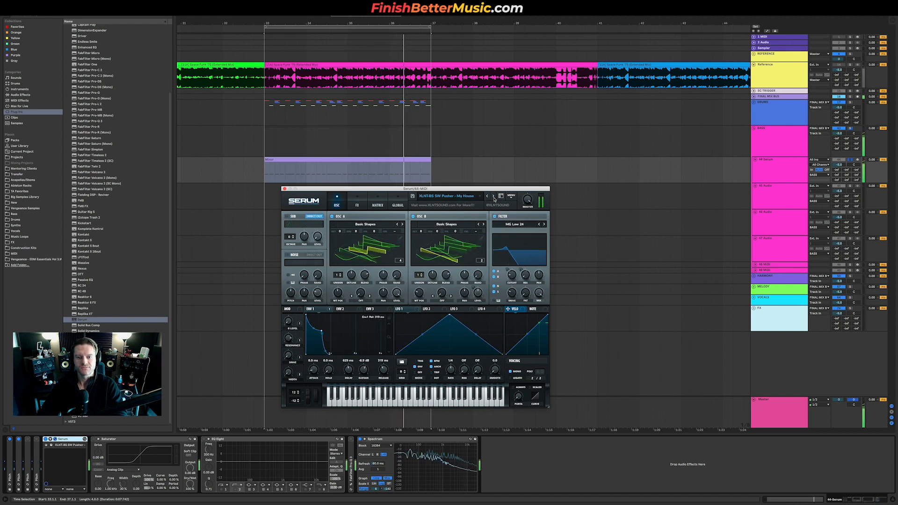
left_click(493, 197)
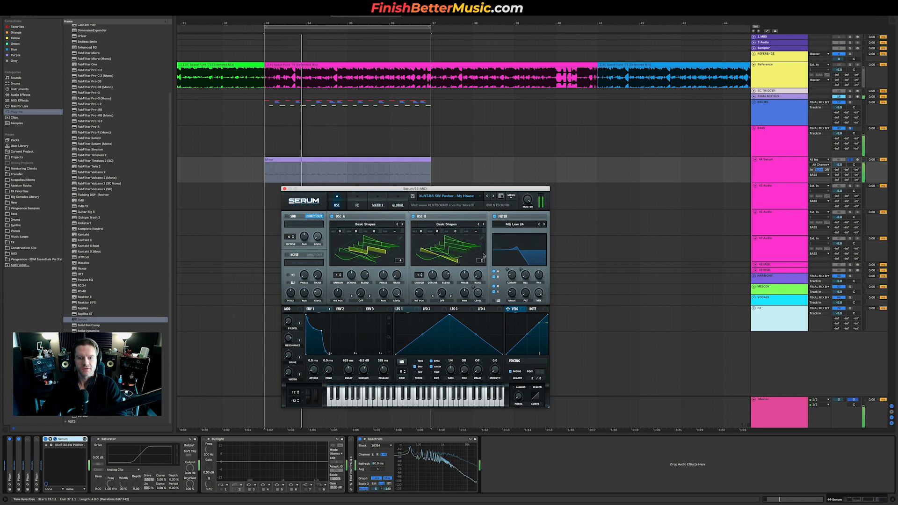
left_click(494, 197)
left_click(494, 197)
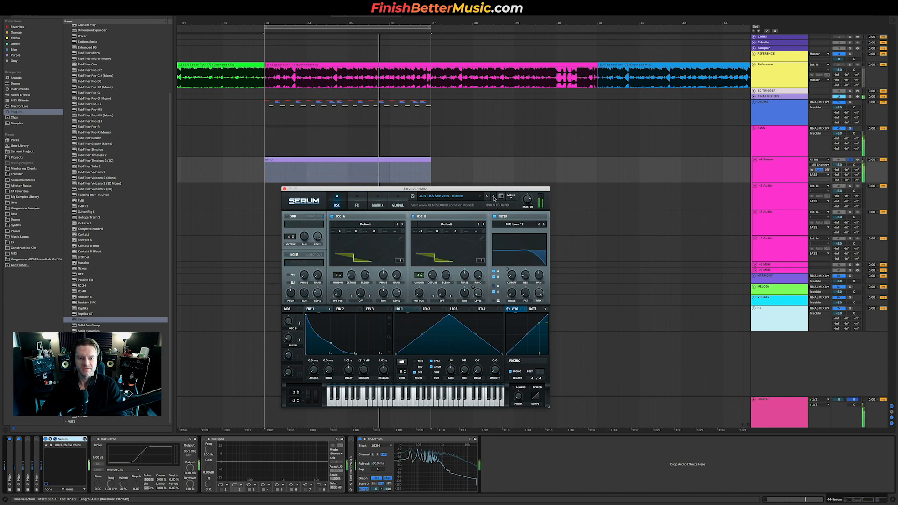
Step through Serum's XLNT-BS presets to Terminated 02 and listen to it over the looping bassline.
left_click(494, 197)
left_click(494, 197)
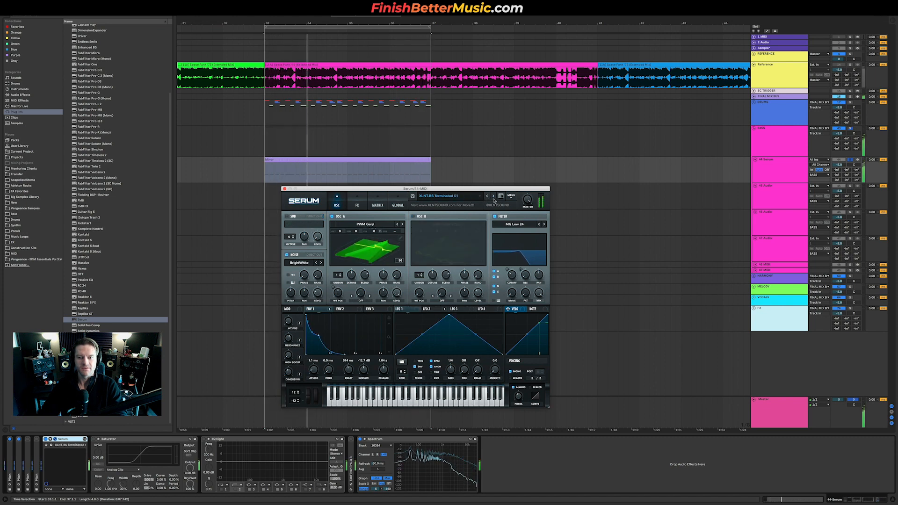
left_click(494, 198)
key("space")
key("space")
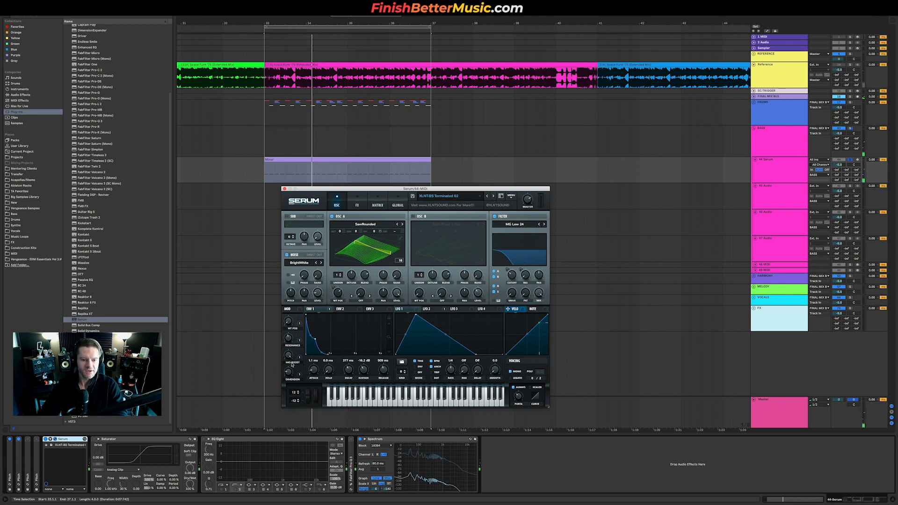
key("space")
key("space")
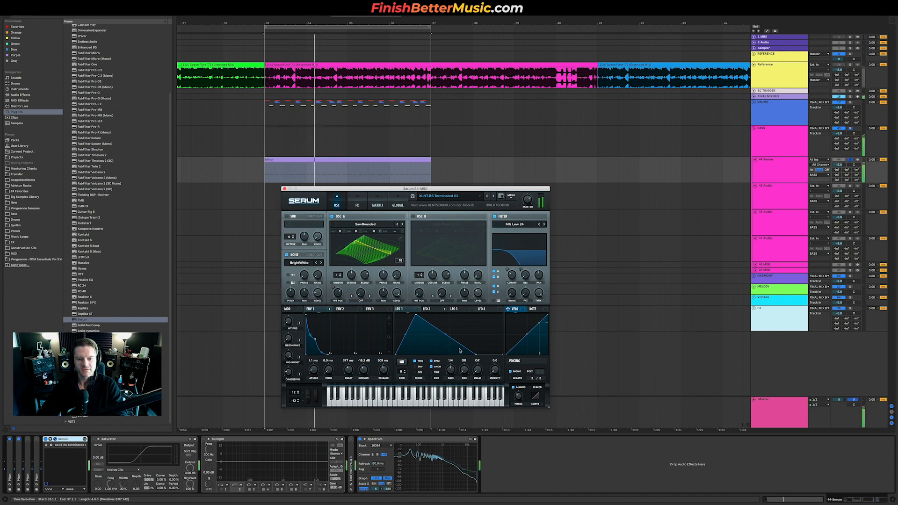
Duplicate the Serum bass track together with its bassline clip, and place the playback start on the original at 33.1.1.
left_click(777, 166)
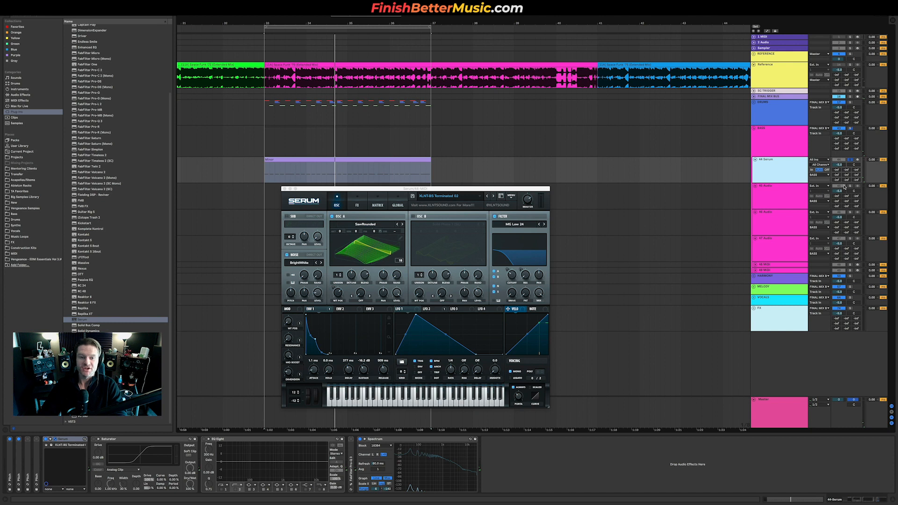
key("ctrl+d")
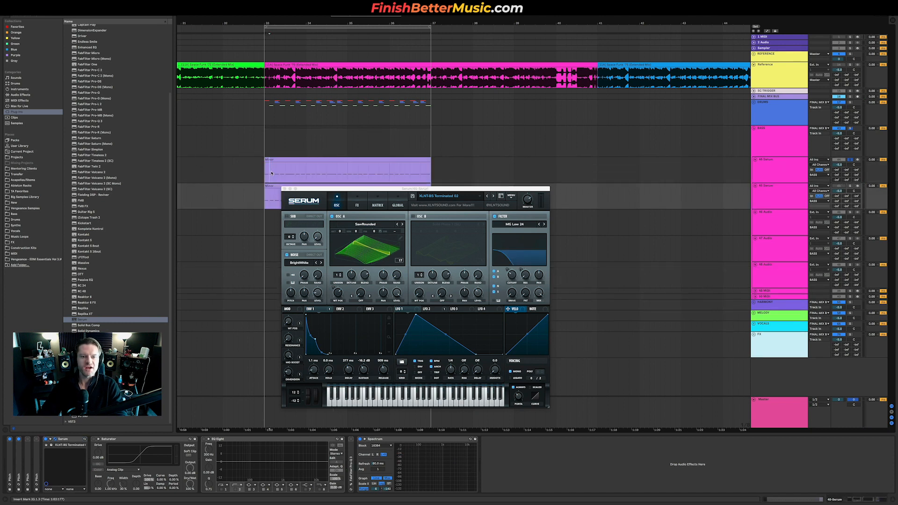
left_click(268, 172)
Load the XLNT-BS CL Bump - Deceiver preset from the Technically House Serum Presets and audition it over the loop.
left_click(446, 197)
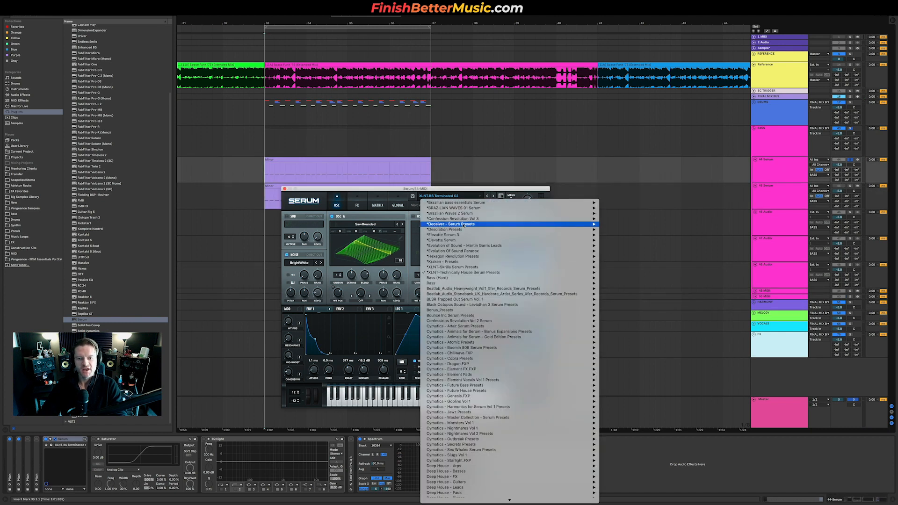
mouse_move(538, 272)
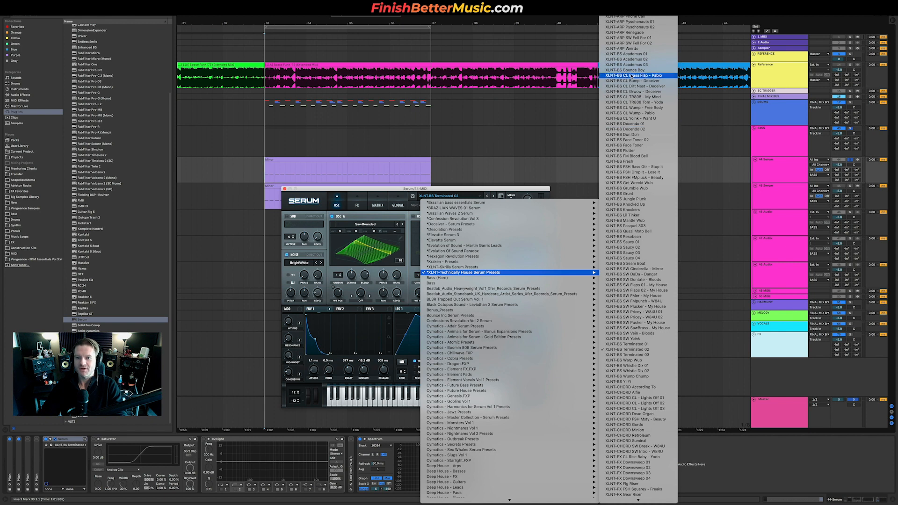
left_click(632, 76)
left_click(493, 197)
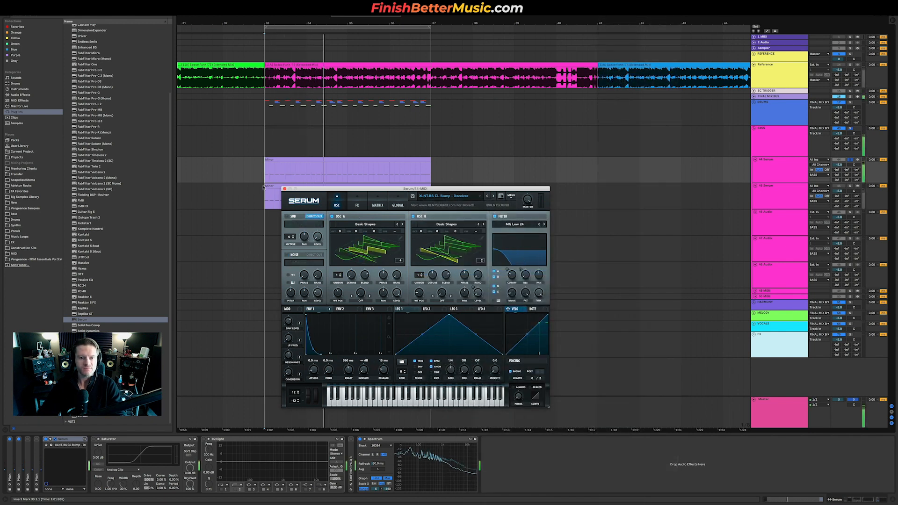
key("space")
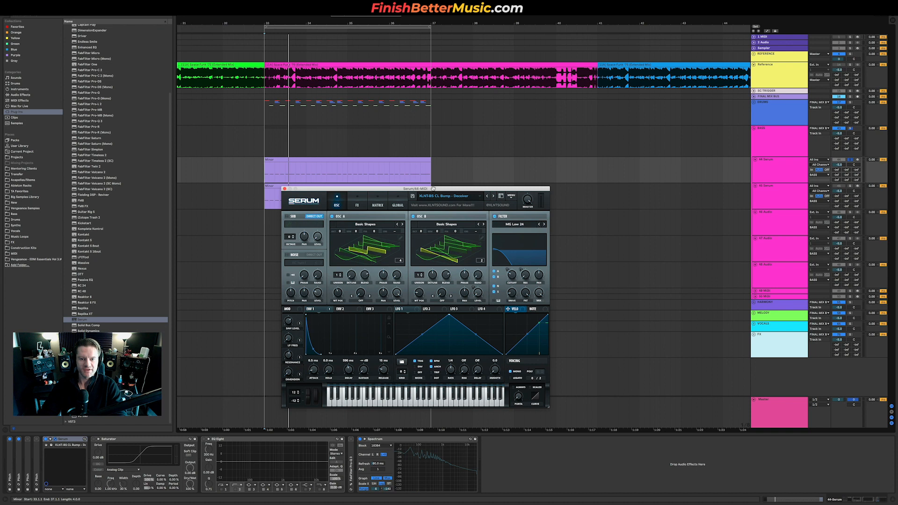
Move the Serum window clear of the bass clips and listen closely to the reference's opening bass notes from 33.1.1 to 33.4.1.
left_click_drag(433, 188, 581, 219)
scroll(278, 173, "up", 5)
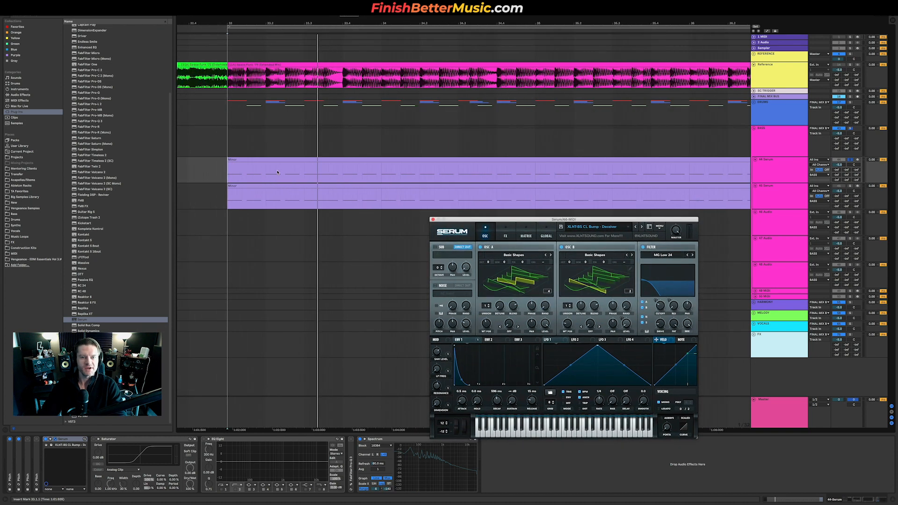
left_click(310, 202)
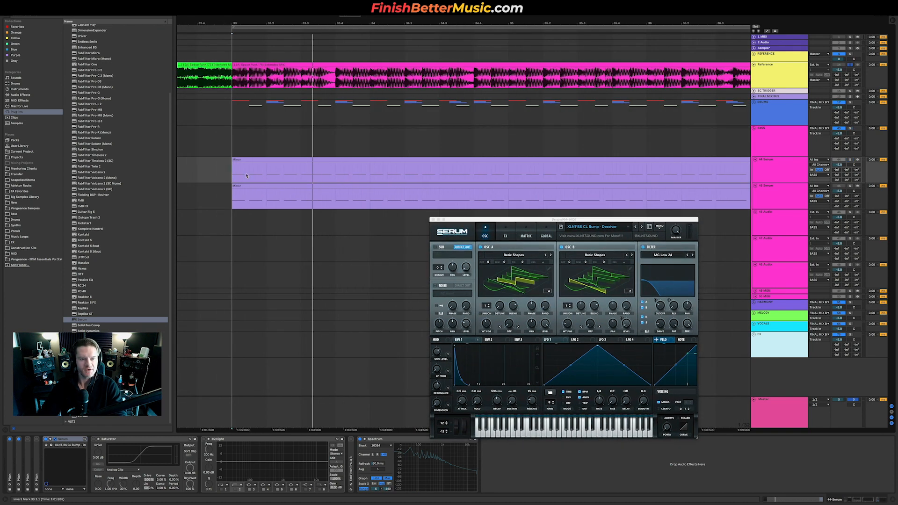
left_click_drag(233, 176, 357, 178)
key("space")
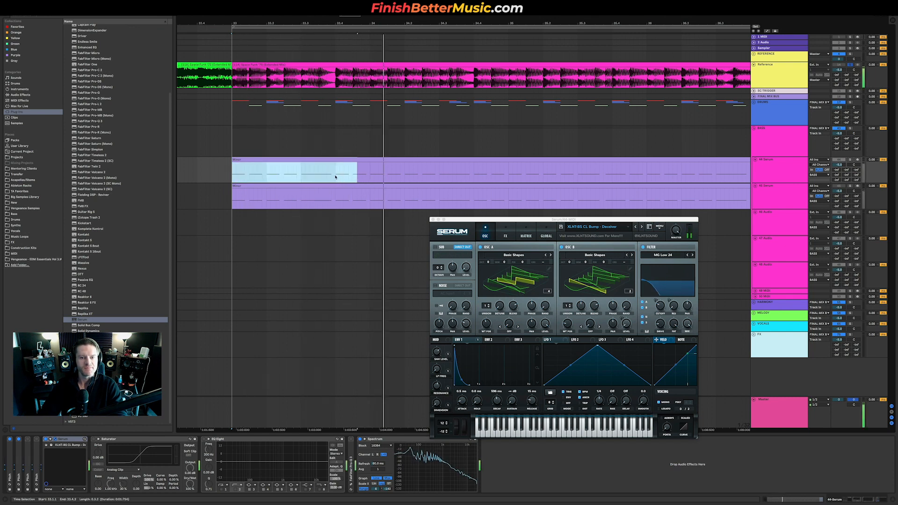
left_click(336, 177)
left_click(236, 172, "shift")
left_click_drag(232, 172, 335, 173)
left_click(229, 175)
key("space")
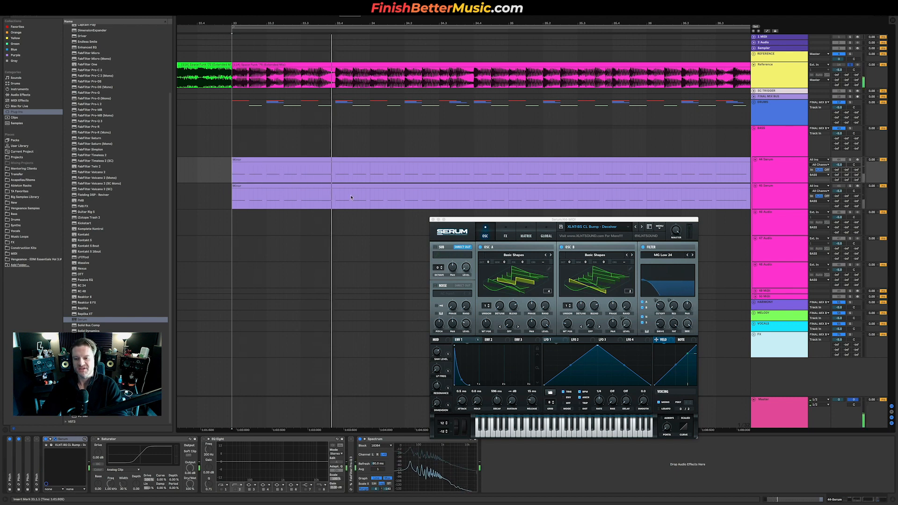
left_click(335, 174)
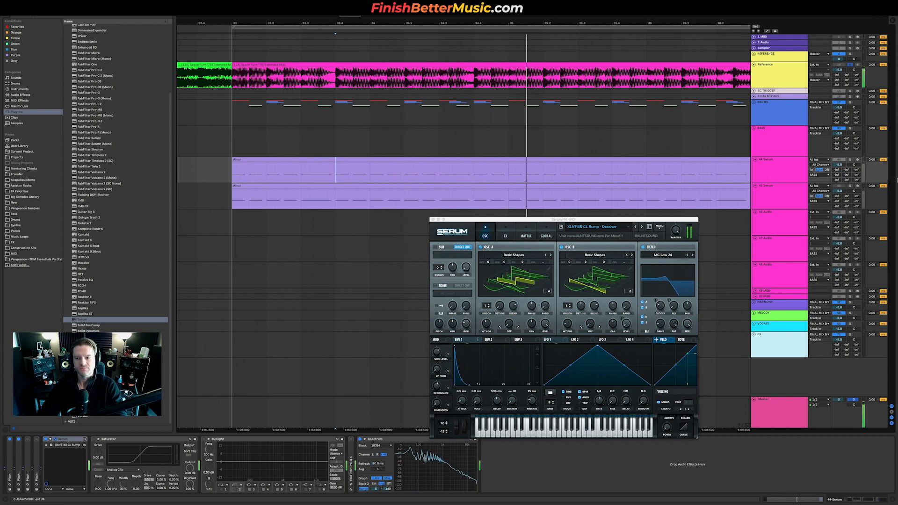
Solo the original Serum bass track and play it from 33.4.1 to compare its sound with the reference.
left_click(850, 160)
key("space")
key("space")
key("space")
key("space")
left_click(675, 308)
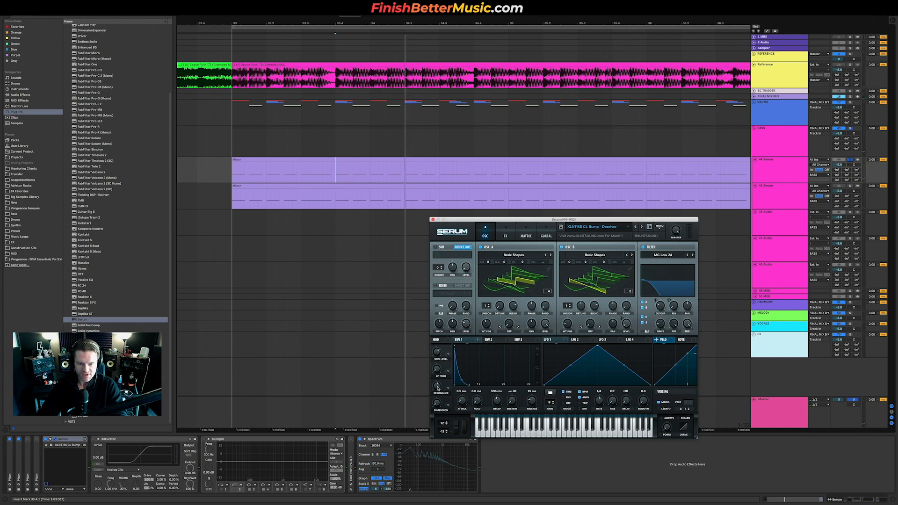
key("space")
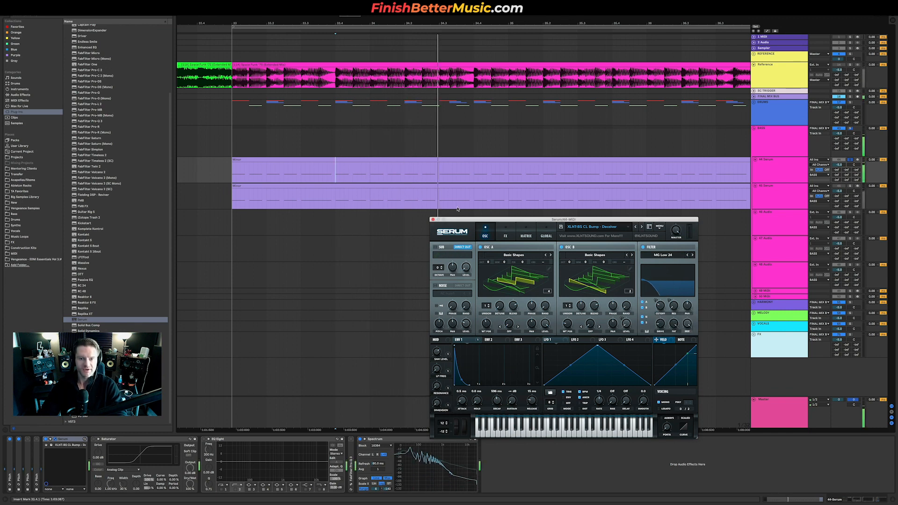
Extend the SC TRIGGER clip from the start of the arrangement through the whole drop section.
scroll(431, 116, "down", 10)
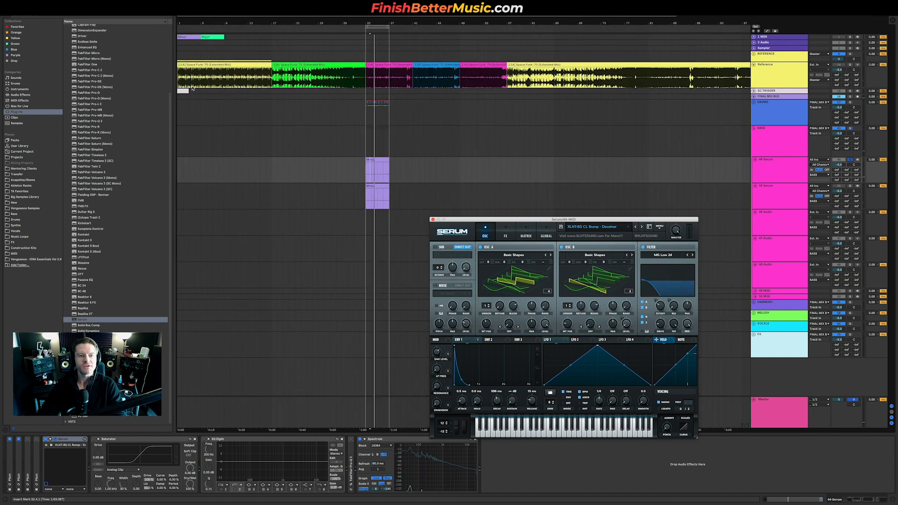
left_click(192, 91)
left_click_drag(190, 91, 460, 94)
scroll(361, 132, "up", 10)
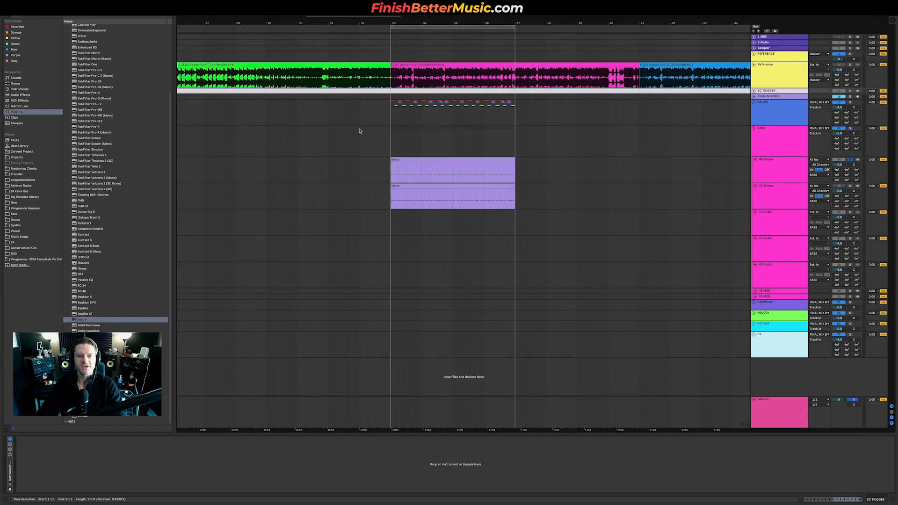
Switch on the Kickstart sidechain plug-in on the BASS group.
left_click(801, 164)
left_click(790, 141)
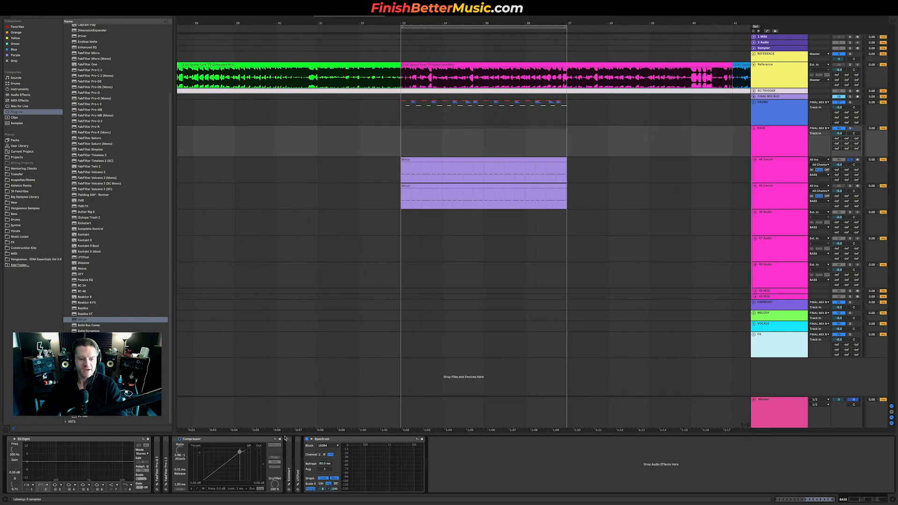
left_click(288, 440)
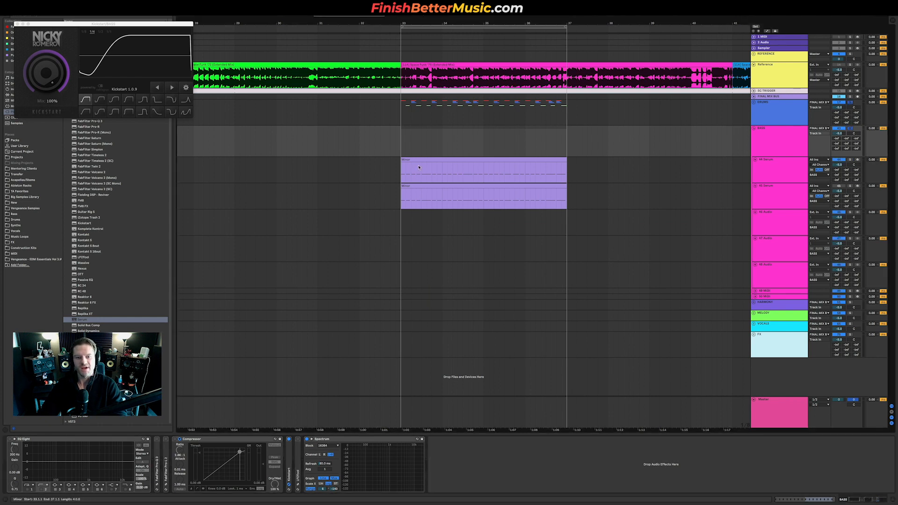
Switch on the Saturator on the original Serum bass track with 7.43 dB of drive while the loop plays.
left_click(403, 173)
key("space")
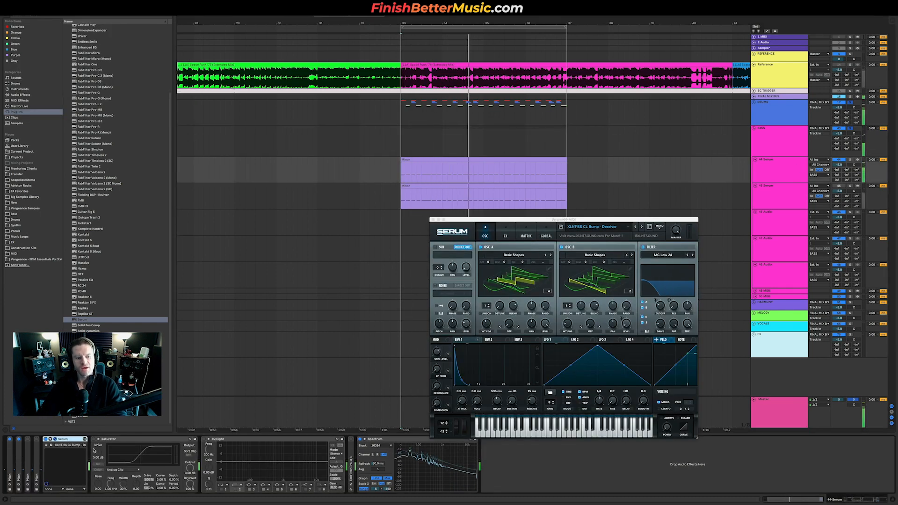
key("space")
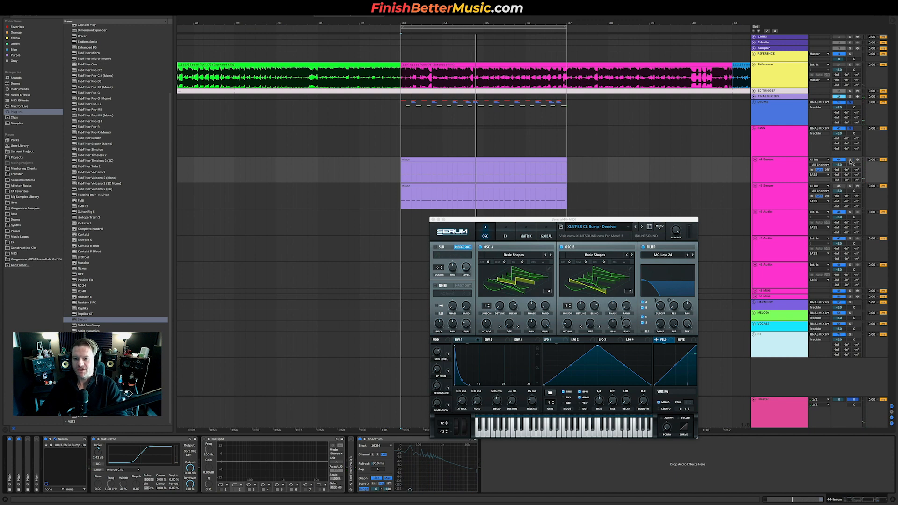
key("space")
Play the soloed reference from 33.1.1 and then the soloed Serum bass to compare their opening notes.
left_click_drag(400, 175, 569, 175)
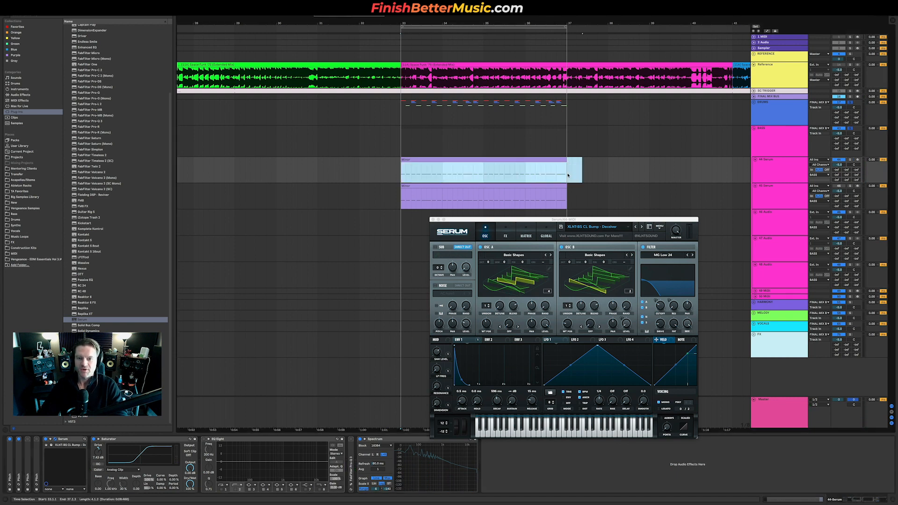
scroll(400, 179, "up", 5)
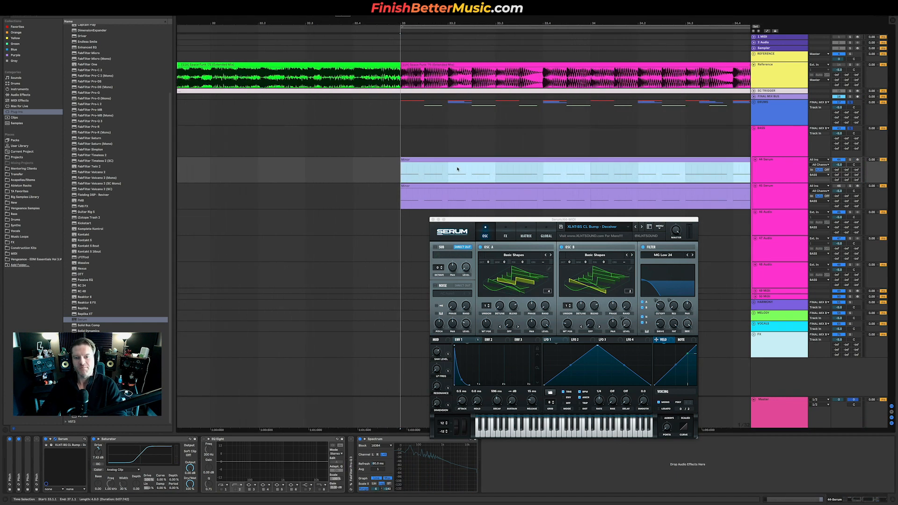
scroll(457, 170, "down", 4)
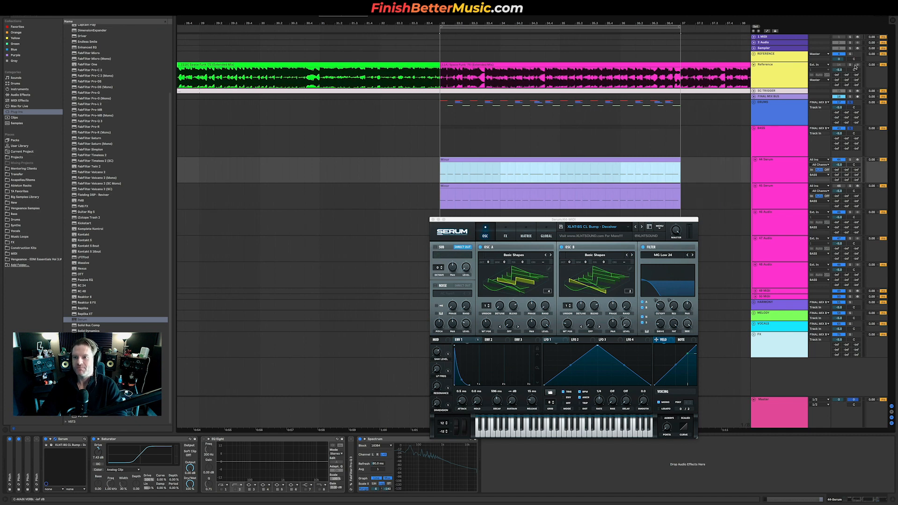
left_click(851, 65)
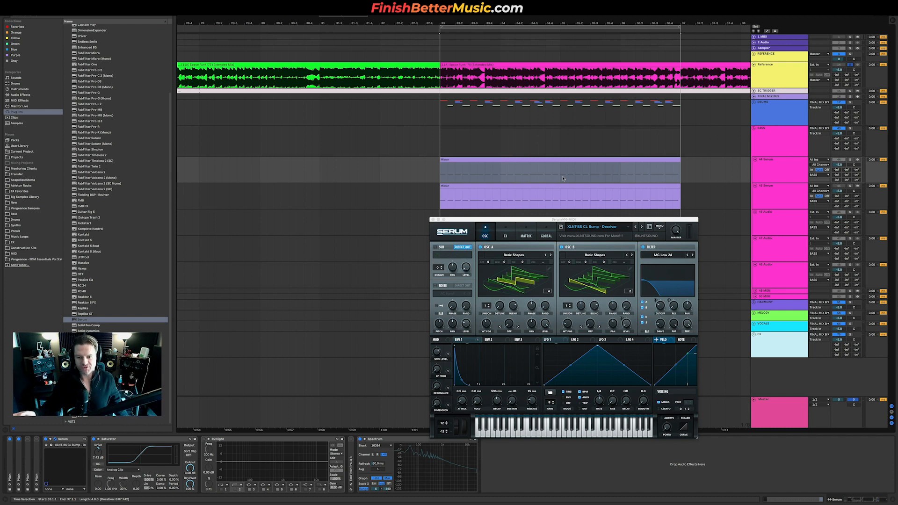
left_click(474, 179)
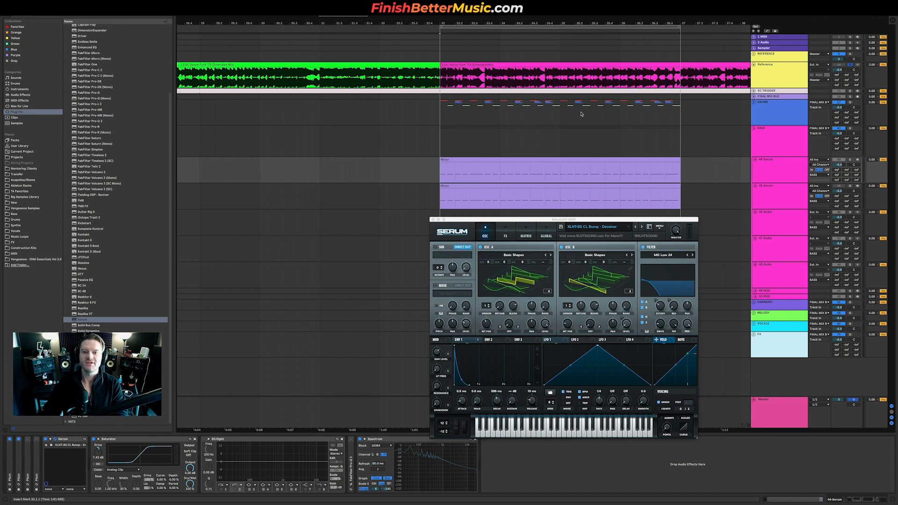
key("space")
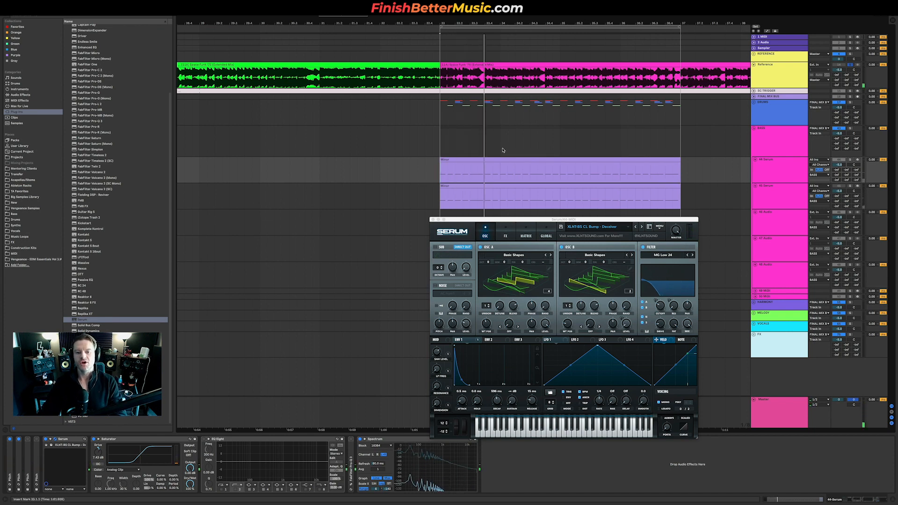
key("space")
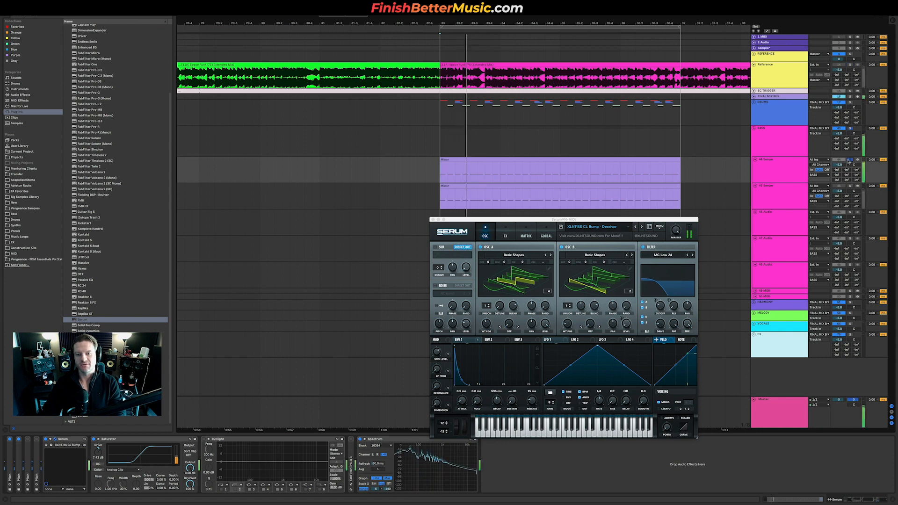
Open the original Serum track's bassline clip and move its first two notes up to B2.
scroll(445, 173, "up", 5)
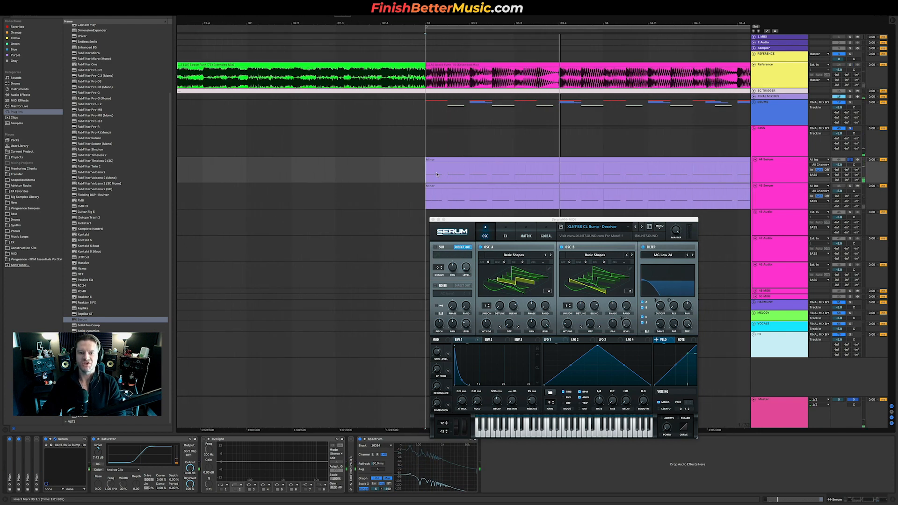
double_click(453, 158)
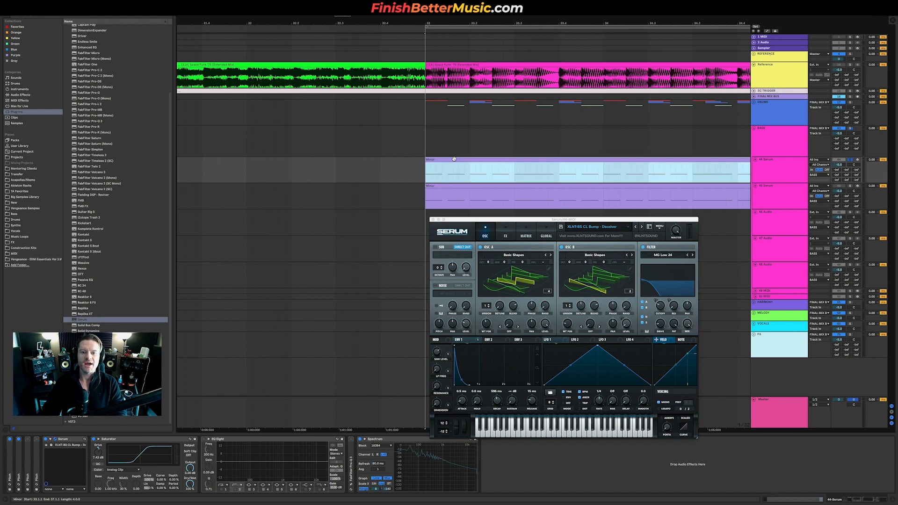
scroll(99, 444, "left", 3)
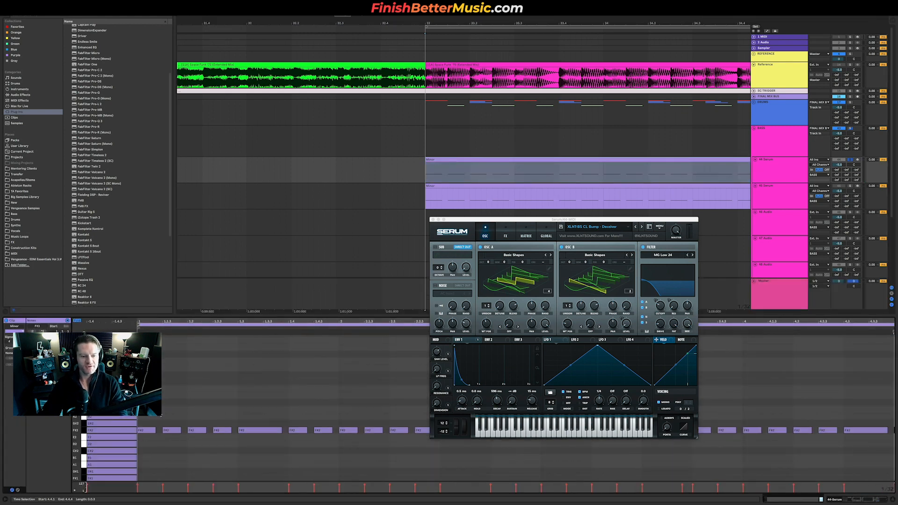
scroll(162, 415, "right", 3)
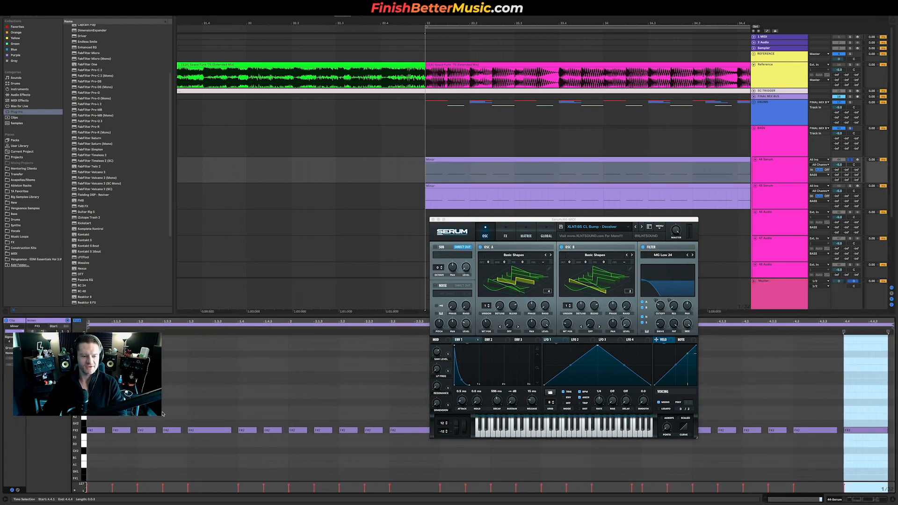
left_click_drag(100, 425, 133, 448)
scroll(132, 447, "left", 3)
scroll(133, 447, "right", 3)
scroll(132, 446, "left", 1)
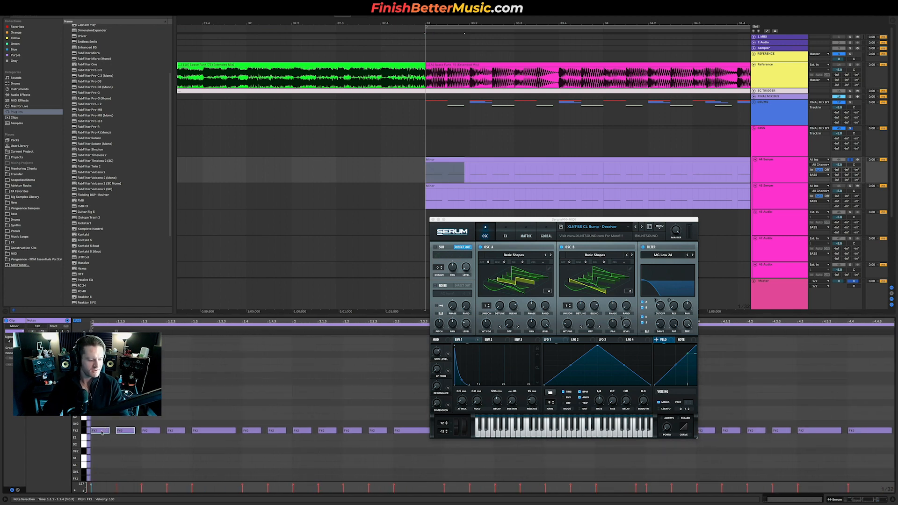
left_click_drag(102, 431, 104, 417)
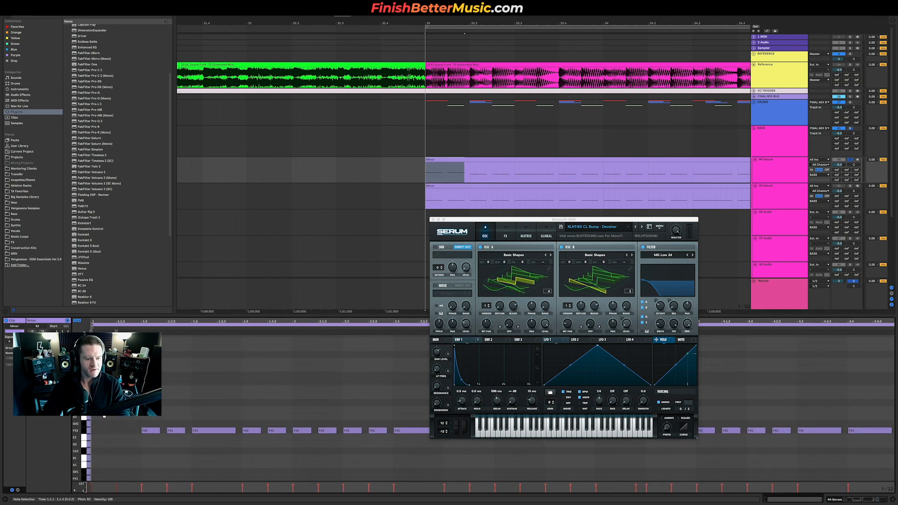
Unfold the note editor and set the third and fourth notes of the original Serum track's bassline to G2.
left_click_drag(151, 423, 179, 429)
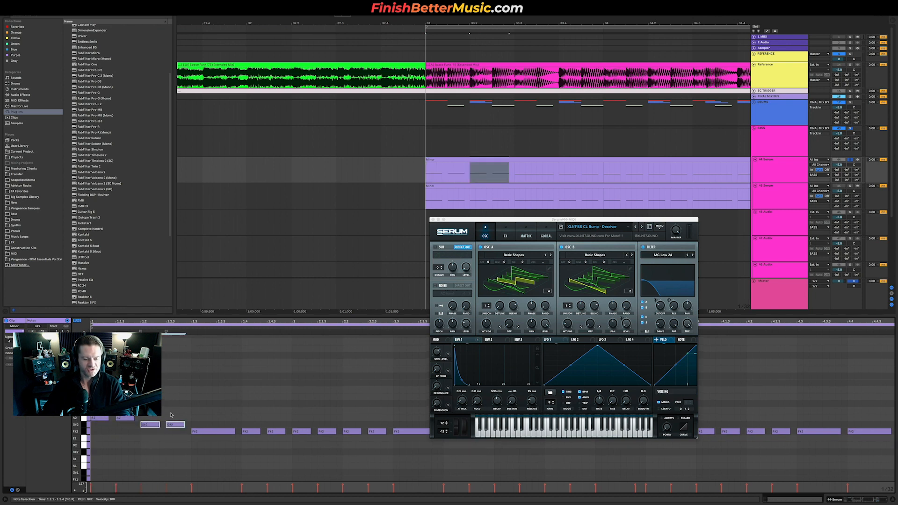
key("space")
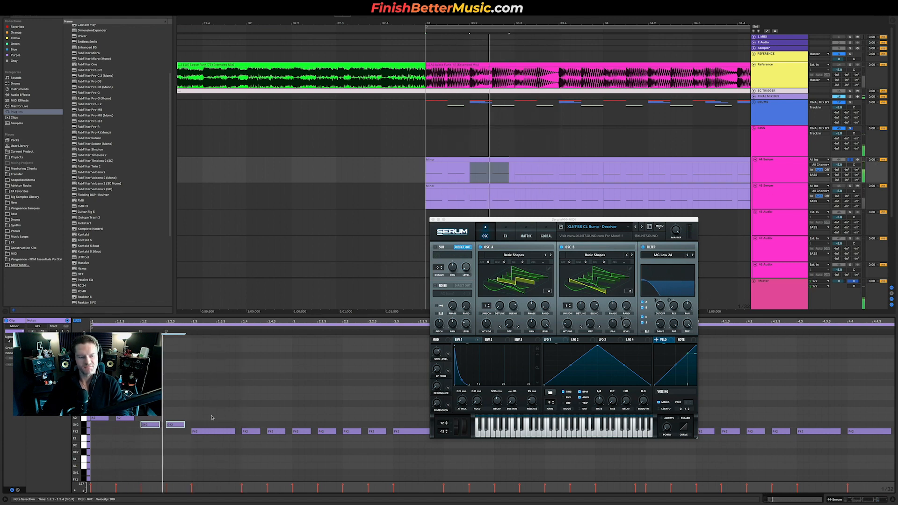
left_click(78, 320)
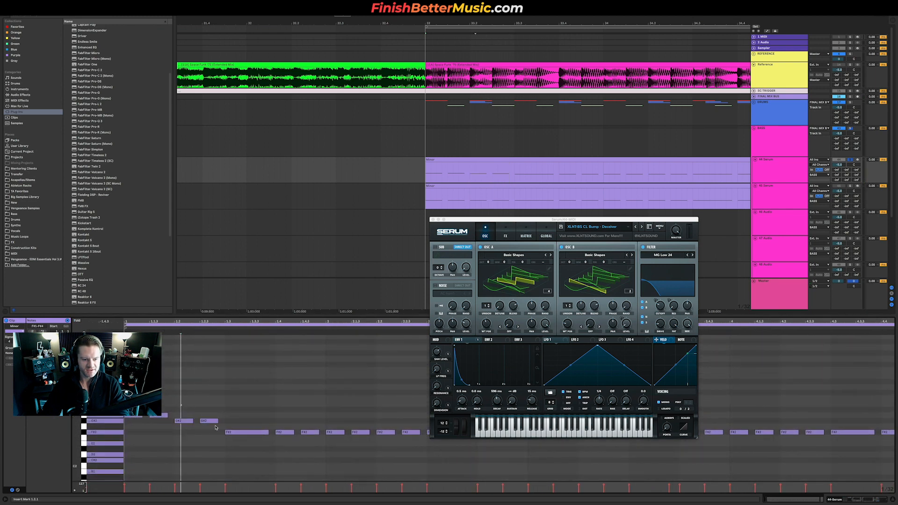
key("Down")
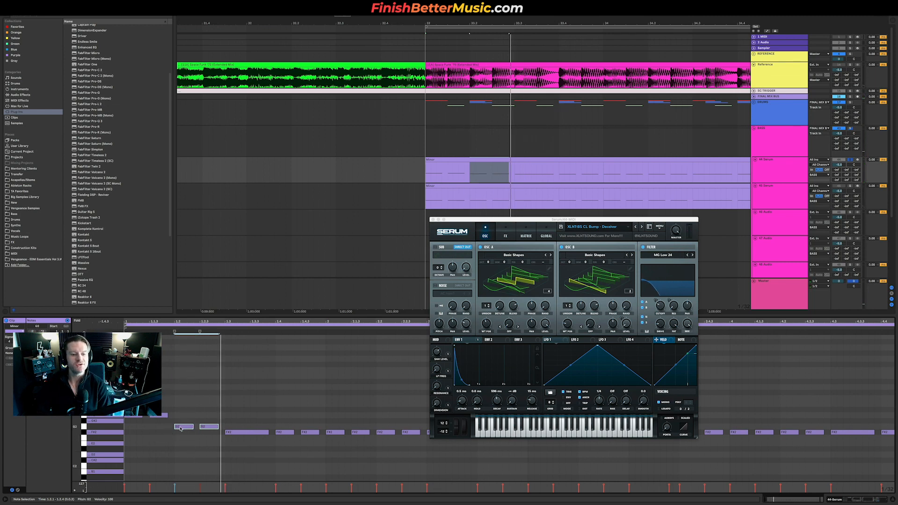
key("space")
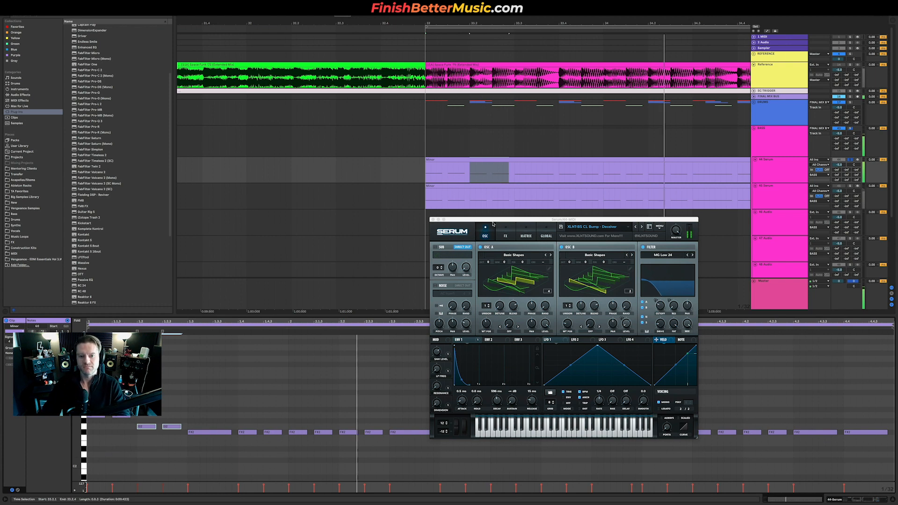
Unsolo the original Serum track and play the full loop with drums from 33.1.1.
left_click(433, 220)
key("minus")
key("minus")
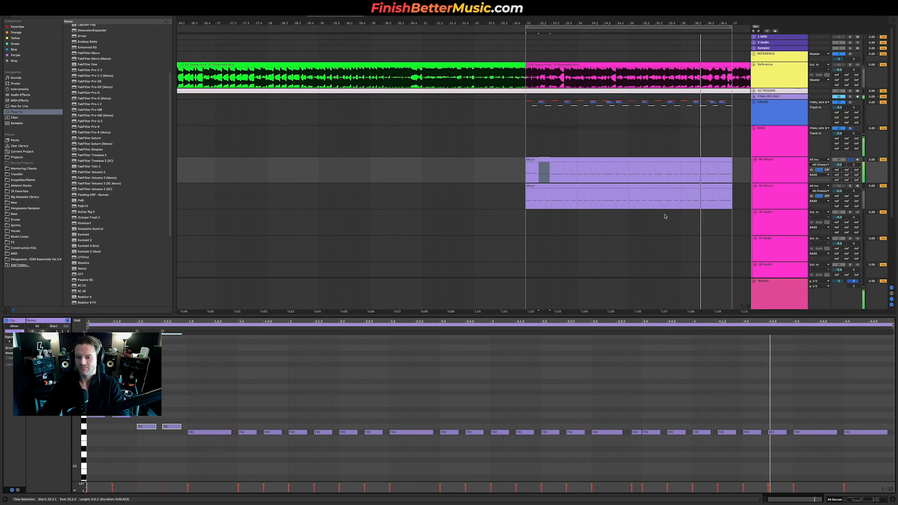
left_click(777, 171)
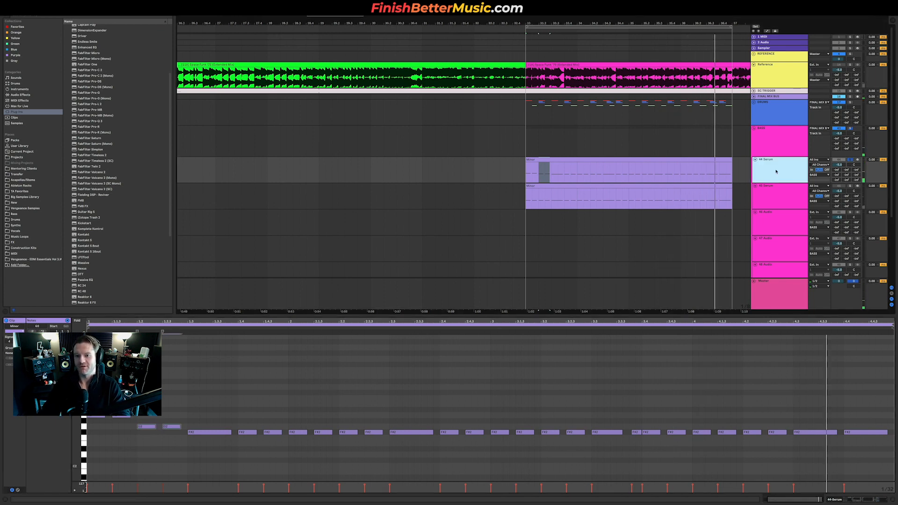
left_click(527, 175)
key("space")
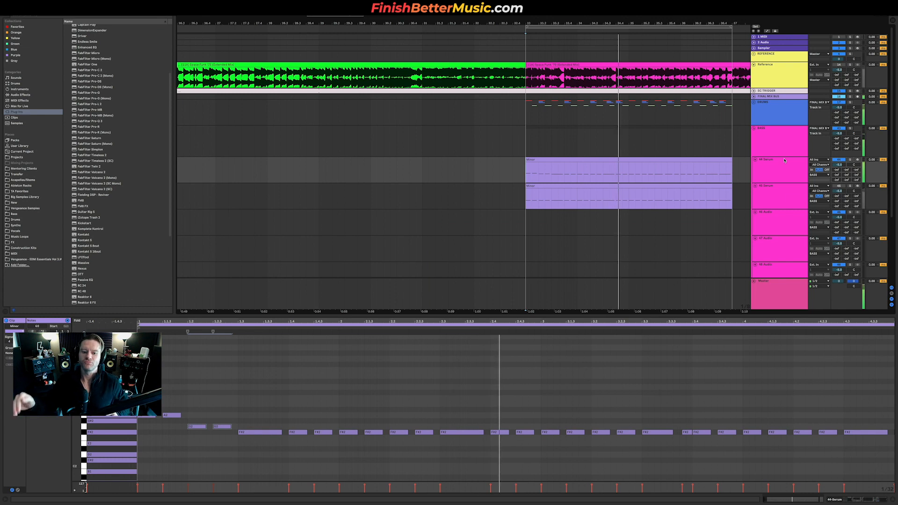
Open Serum on the original bass track and set Envelope 1's sustain to -36.0 dB while the loop plays.
key("shift+Tab")
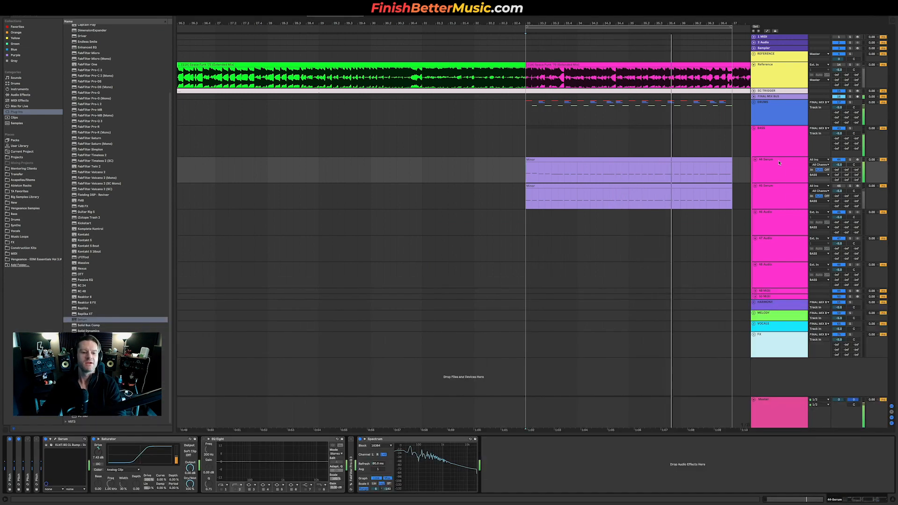
left_click(55, 440)
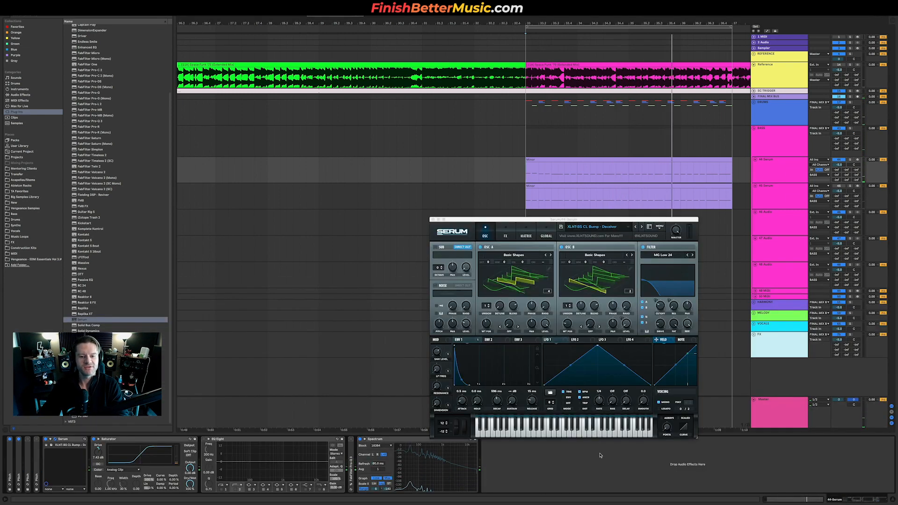
left_click_drag(518, 226, 500, 216)
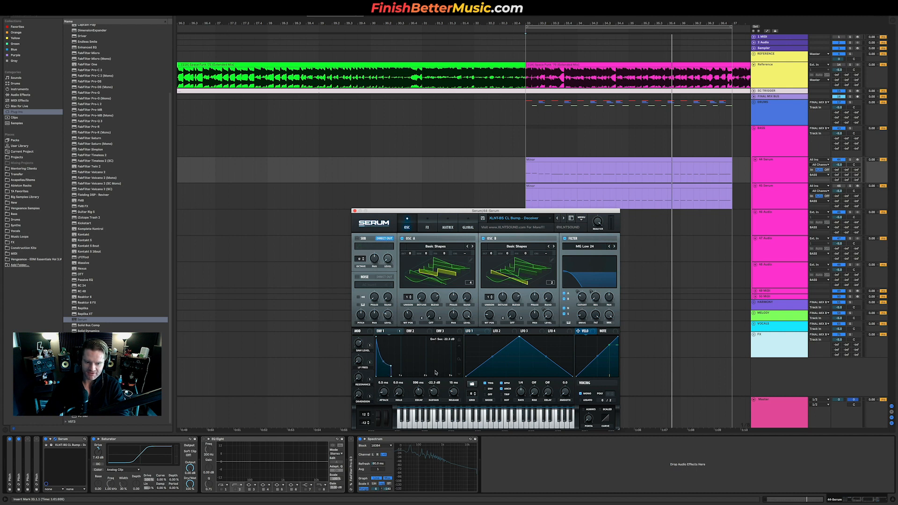
key("space")
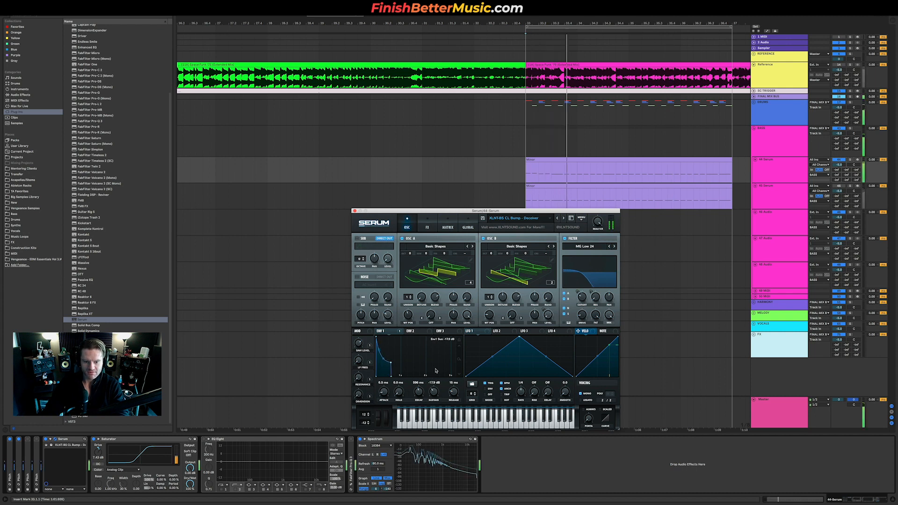
mouse_move(434, 393)
left_mouse_down()
mouse_move(436, 377)
mouse_move(439, 415)
mouse_move(439, 390)
left_mouse_up()
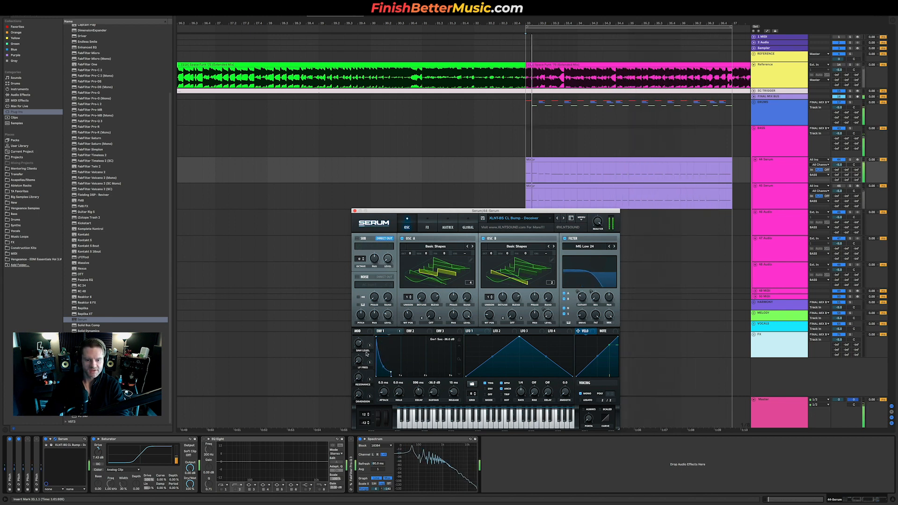
Adjust Serum's Saw Level and Resonance macros while the loop plays.
left_click_drag(361, 347, 360, 316)
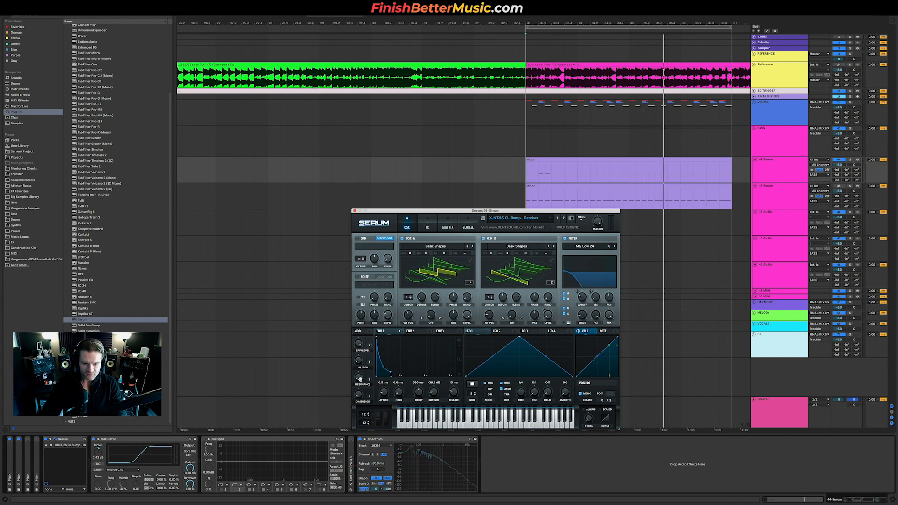
key("space")
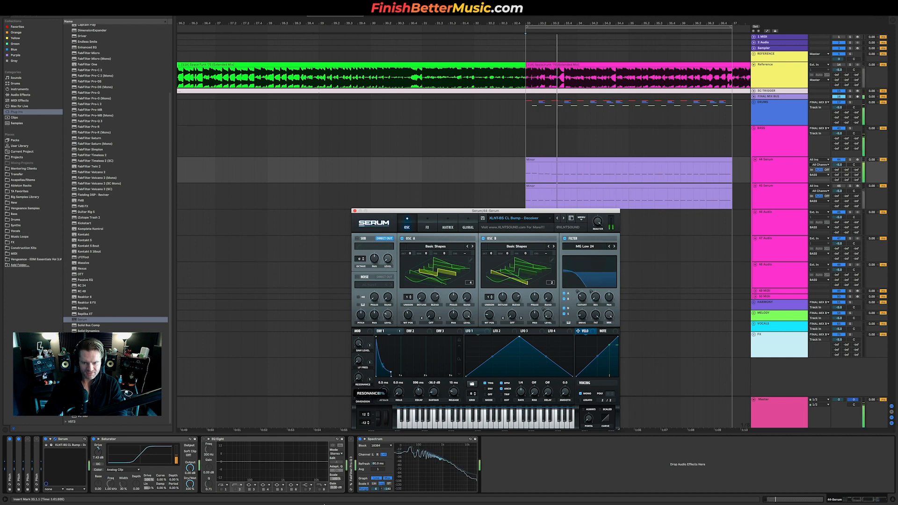
left_click(574, 190)
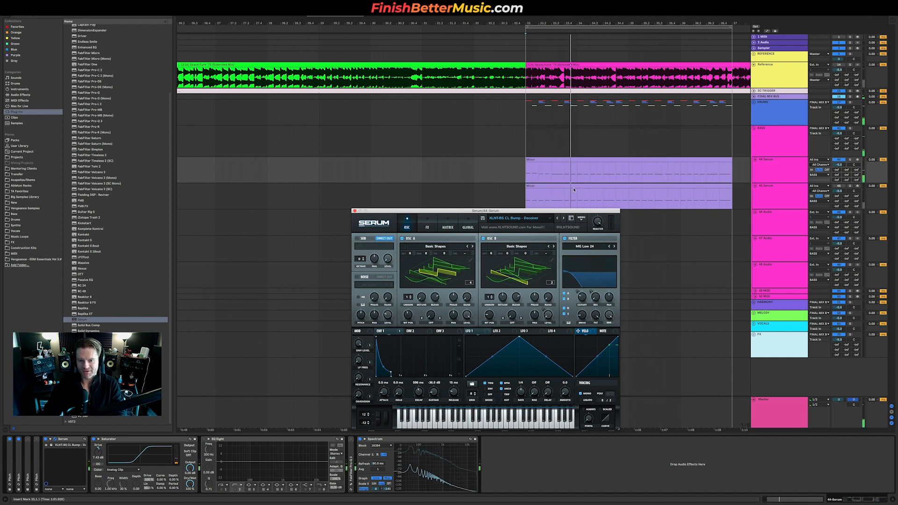
left_click(581, 165)
key("space")
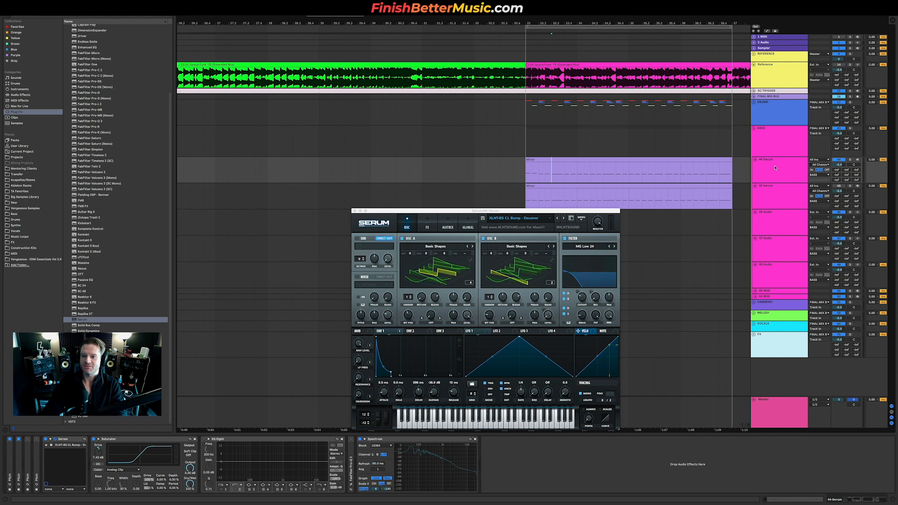
Duplicate the original Serum track and delete the original's bassline from 33.4.1 to 37.1.1.
left_click(776, 167)
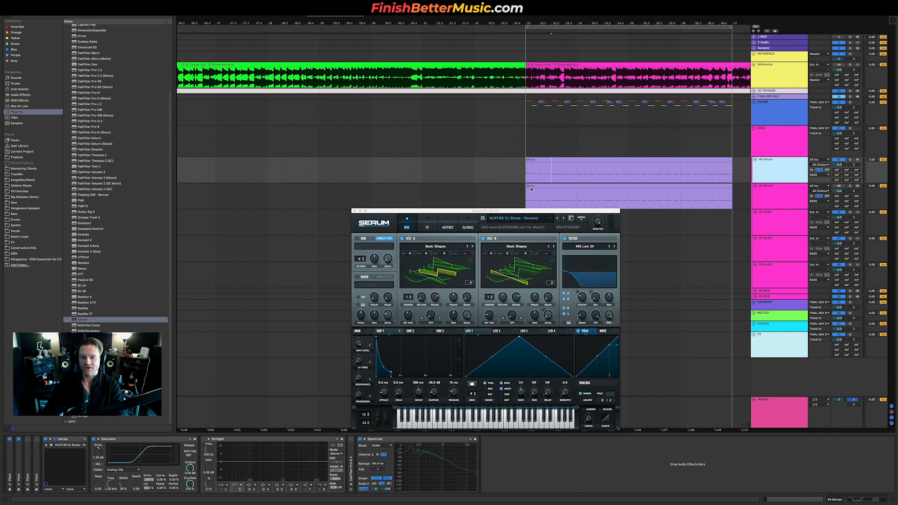
key("ctrl+d")
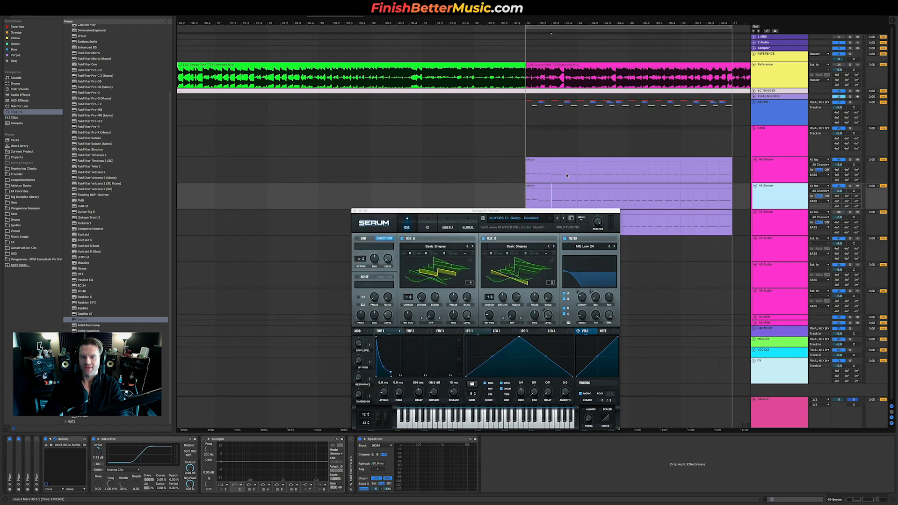
left_click(565, 174)
left_click_drag(567, 175, 733, 174)
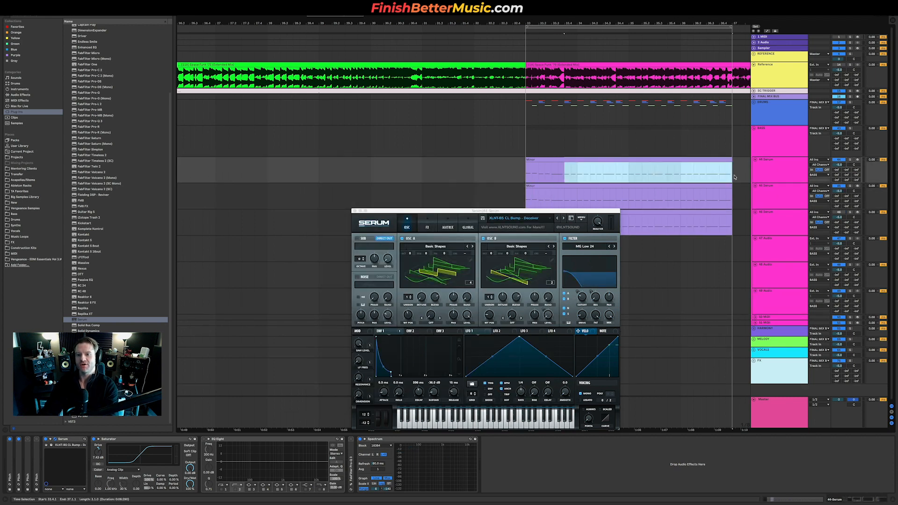
key("Delete")
Delete the duplicate Serum track's bassline before 33.4.1 and play the loop from that point.
left_click_drag(553, 199, 502, 199)
key("Delete")
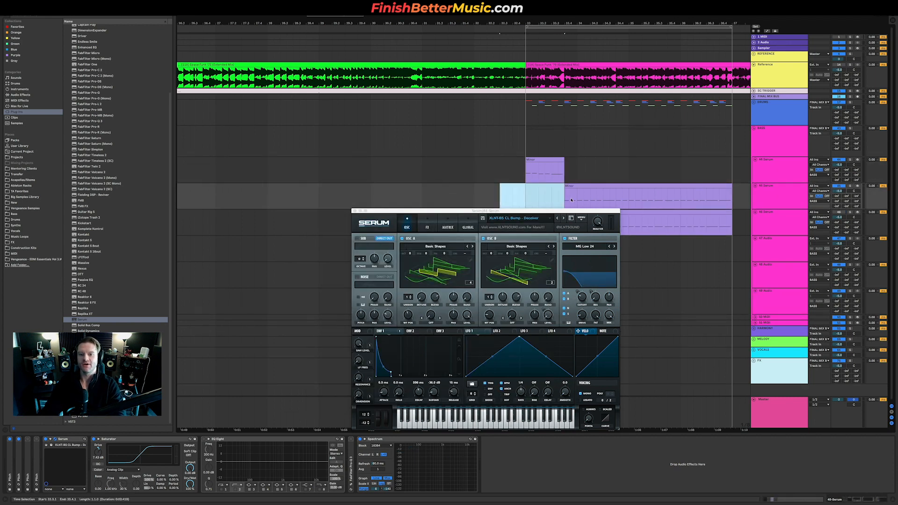
left_click(565, 196)
key("space")
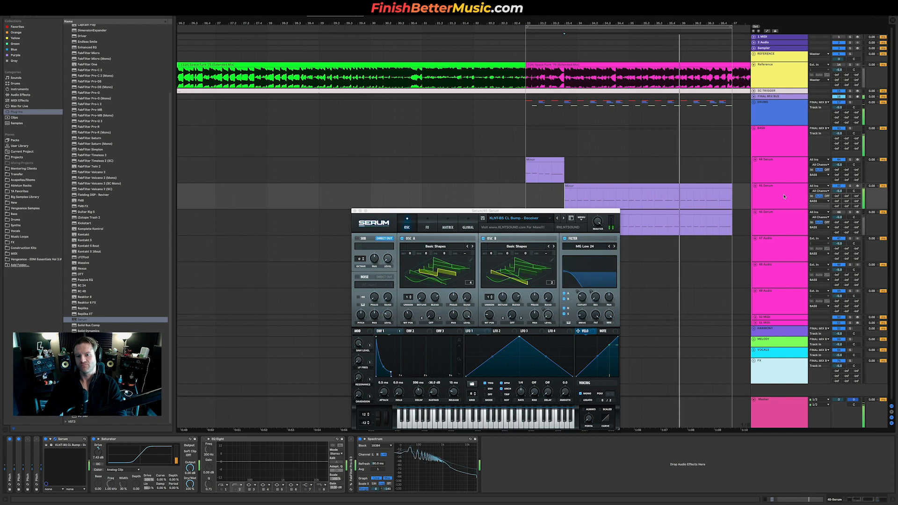
key("space")
Solo the original Serum track and set Serum's Envelope 1 sustain to 0.0 dB while the opening notes play.
left_click(783, 178)
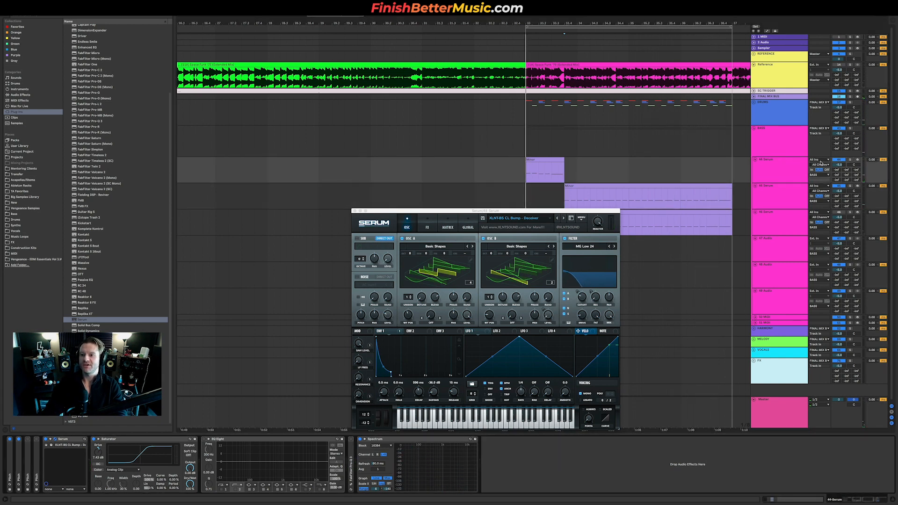
left_click(849, 161)
key("space")
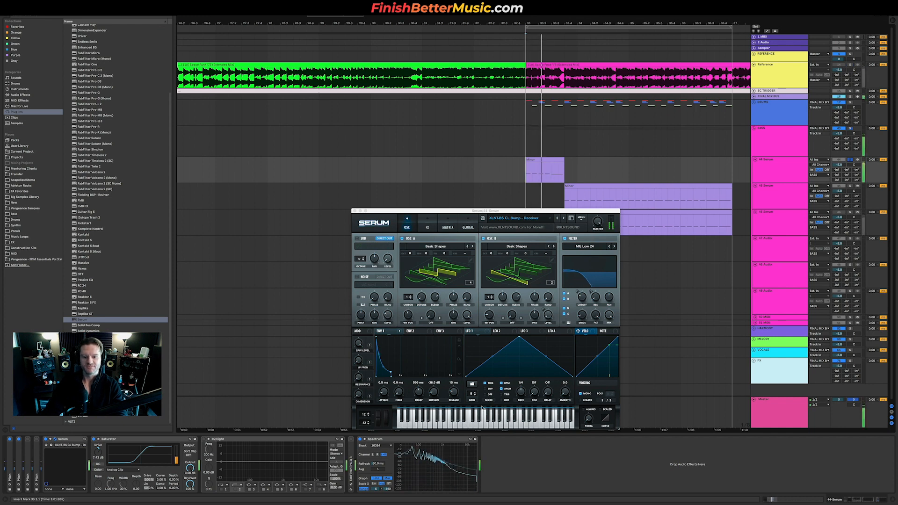
double_click(433, 394)
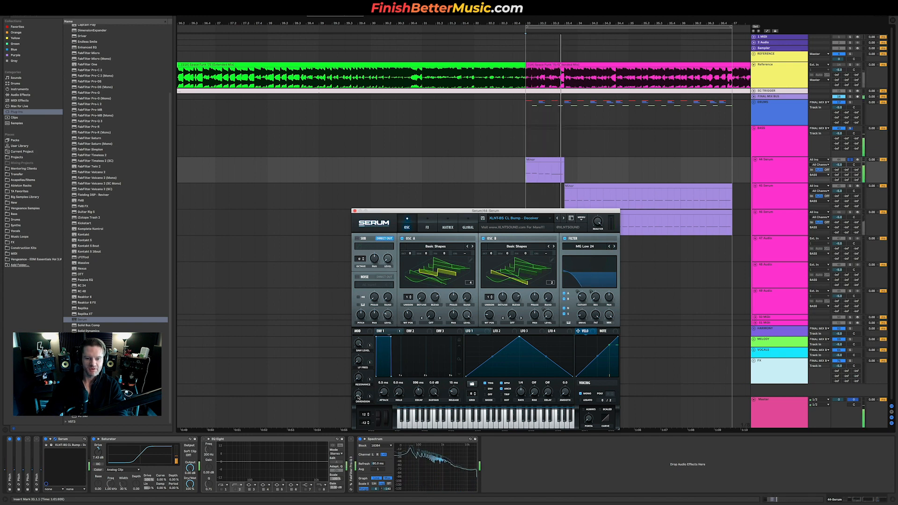
Raise Serum's LP Freq and Resonance macros and set Dimension to 100% while the soloed notes play.
left_click_drag(359, 360, 366, 317)
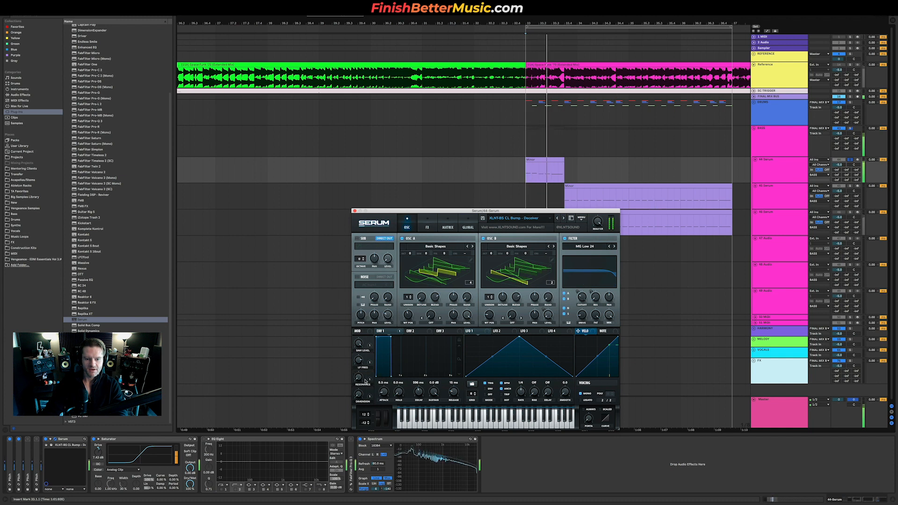
left_click_drag(359, 395, 366, 336)
key("space")
key("space")
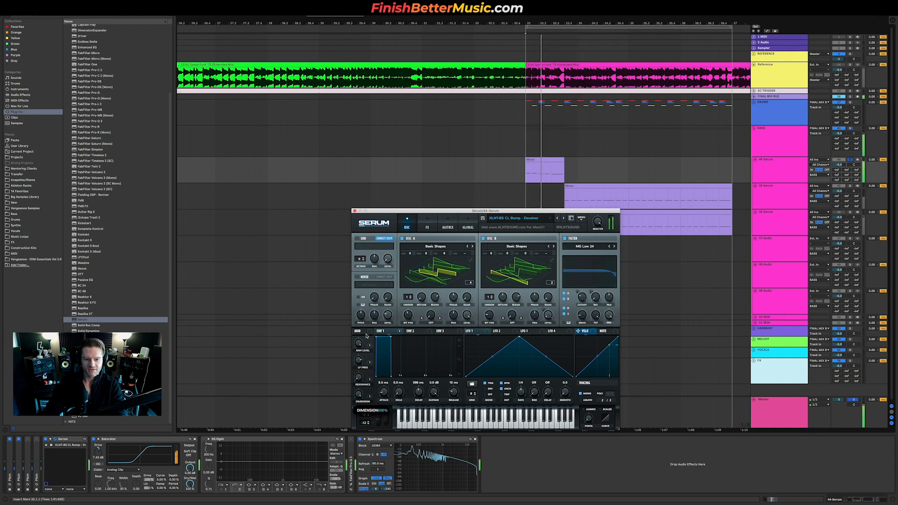
left_click_drag(357, 380, 377, 346)
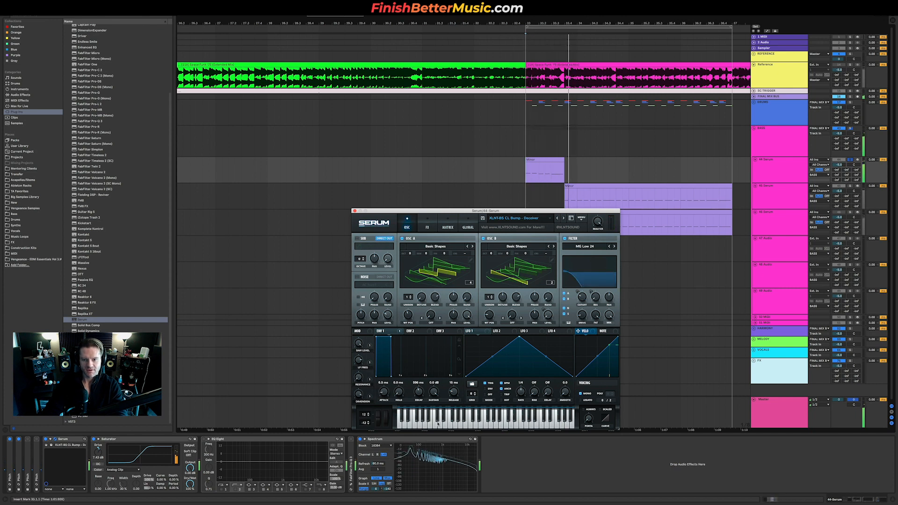
key("space")
key("space")
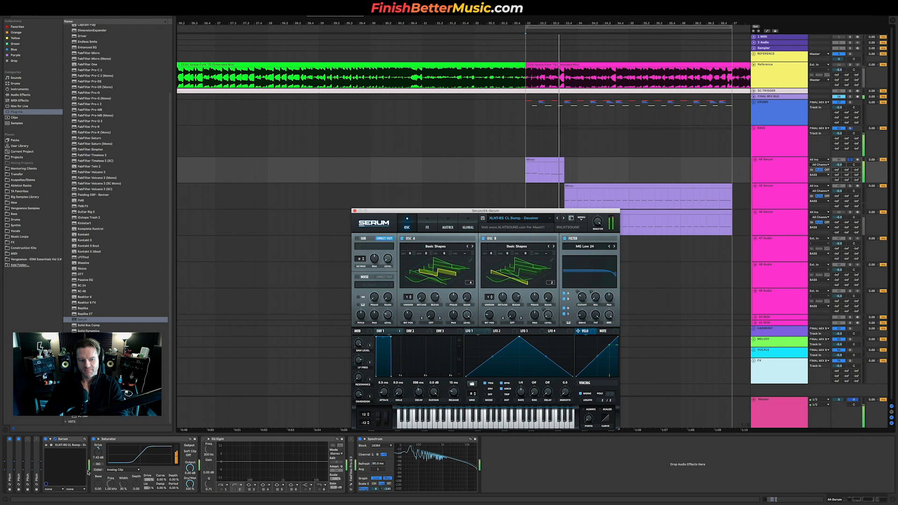
Bypass the Saturator on the original Serum track and replay the opening notes from 33.1.1.
left_click(94, 439)
key("space")
key("space")
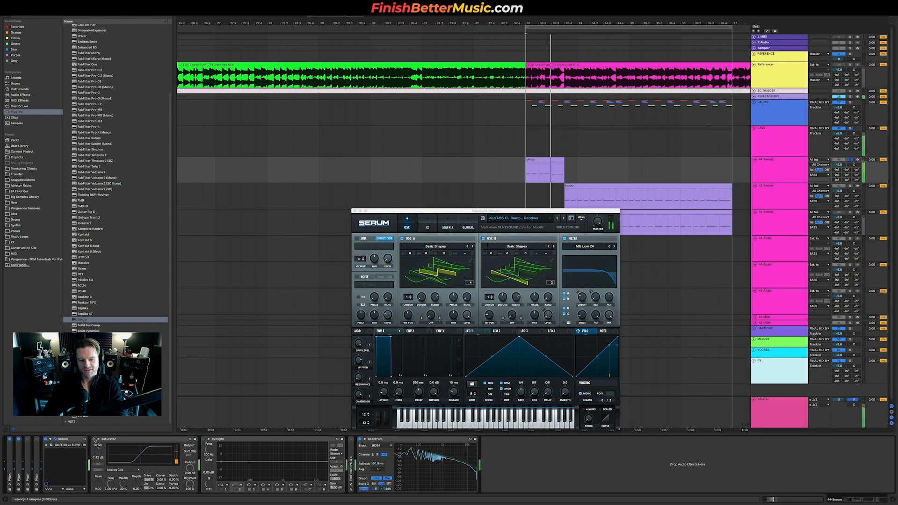
key("space")
key("space")
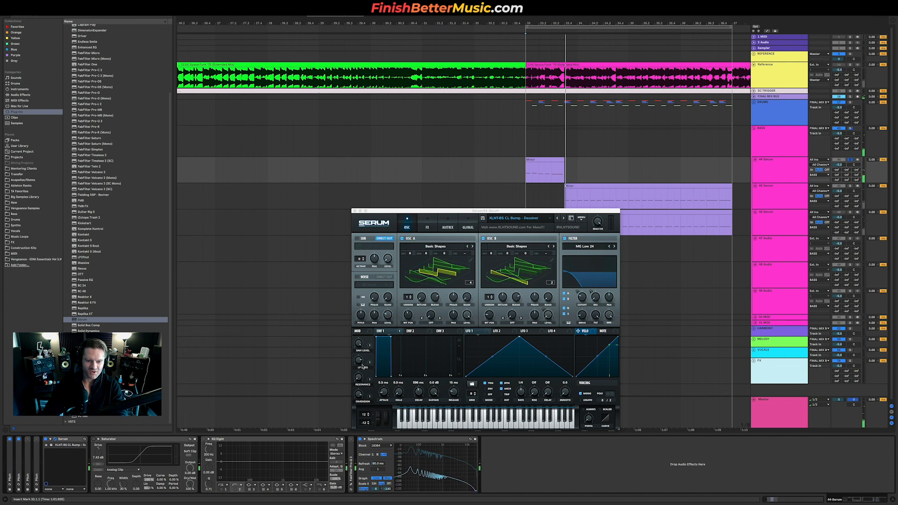
Readjust Serum's LP Freq macro while replaying the opening bass notes.
key("space")
key("space")
left_click_drag(361, 364, 360, 402)
key("space")
key("space")
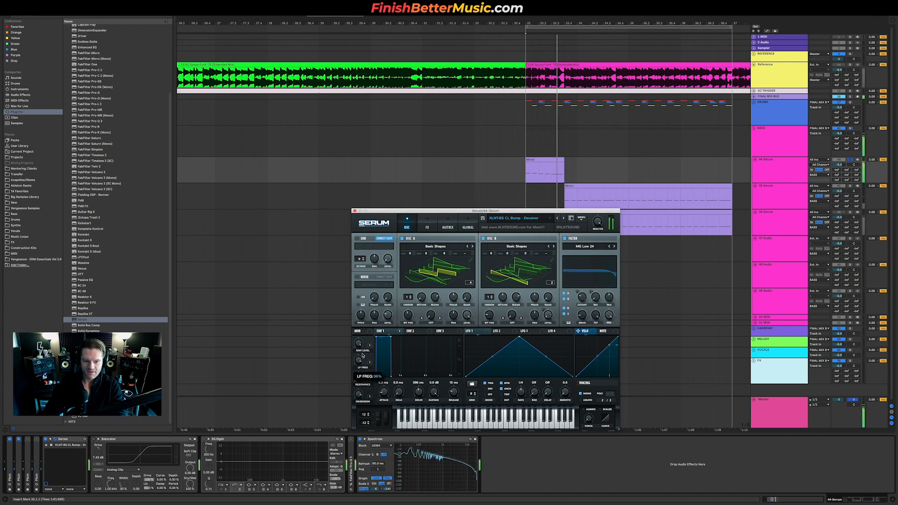
Adjust Serum's filter drive and Saw Level macro while auditioning the opening bass notes.
key("space")
key("space")
left_click_drag(583, 316, 584, 305)
key("space")
key("space")
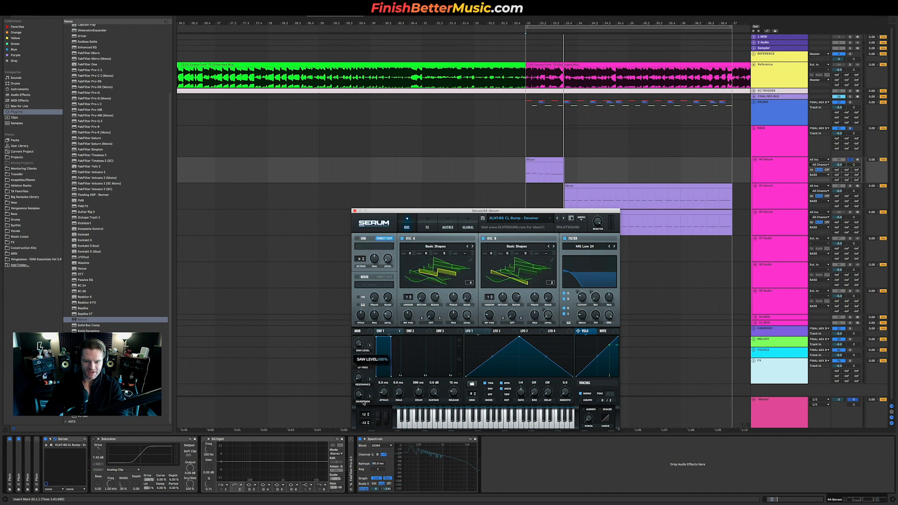
key("space")
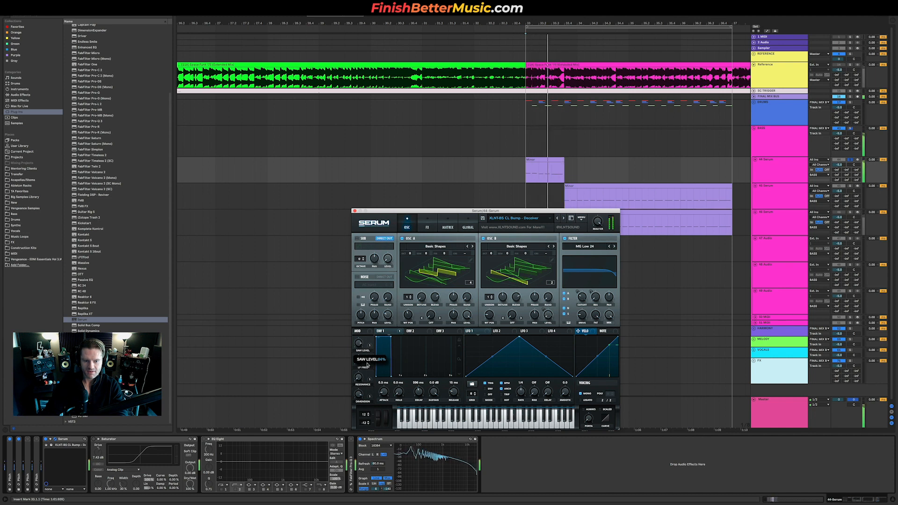
Switch the Saturator on and set its curve type to Medium Curve.
left_click(122, 470)
left_click(127, 485)
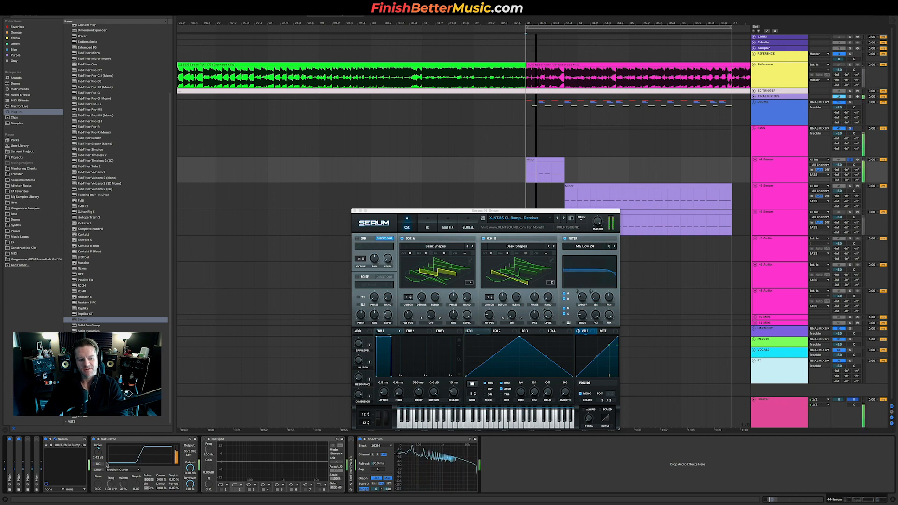
Try the Saturator's Soft Sine curve and switch back to Medium Curve while the opening bass notes play.
left_click(132, 472)
left_click(132, 479)
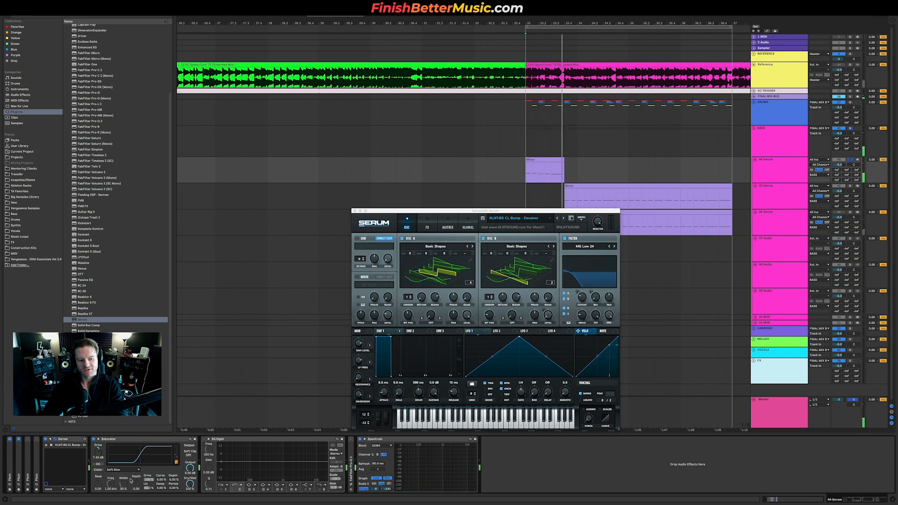
left_click(132, 471)
left_click(128, 484)
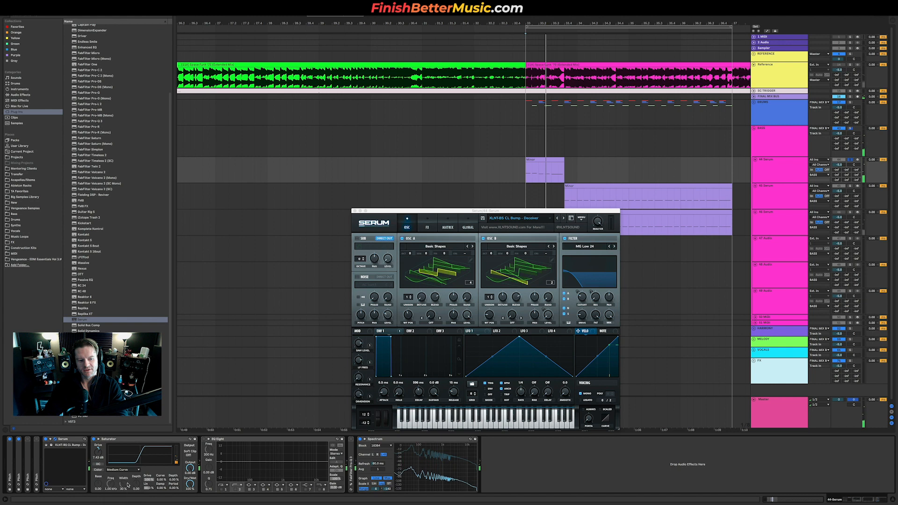
Set the Saturator's drive to 4.00 dB and compare the opening bass notes with the Saturator bypassed and active.
left_click_drag(98, 452, 98, 459)
key("space")
key("space")
left_click(94, 439)
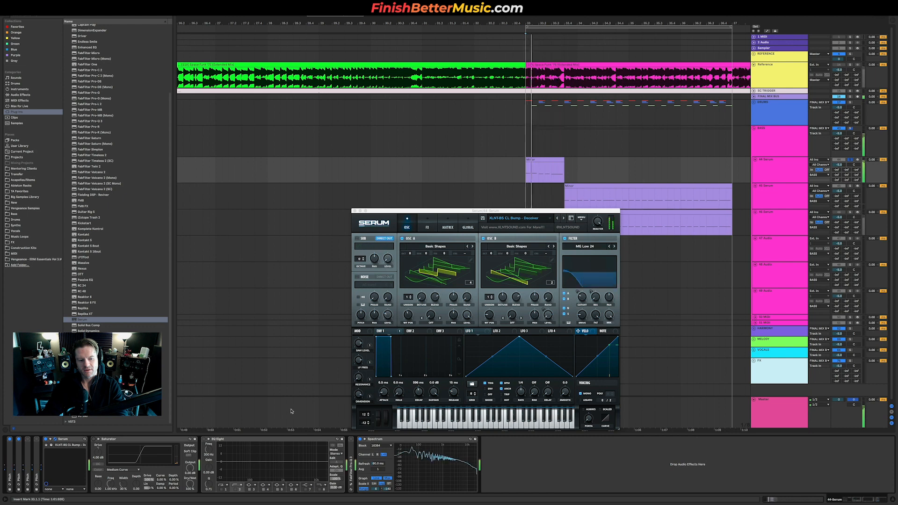
left_click(598, 230)
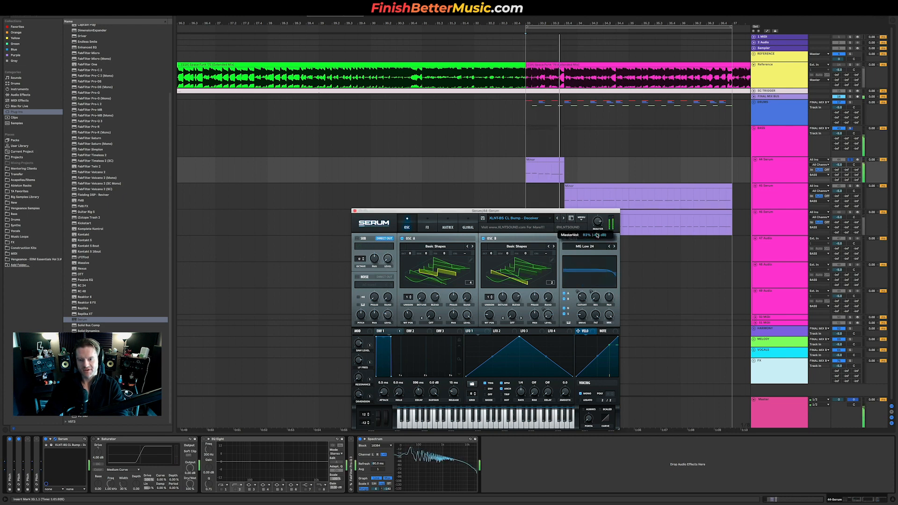
key("space")
left_click(94, 440)
key("space")
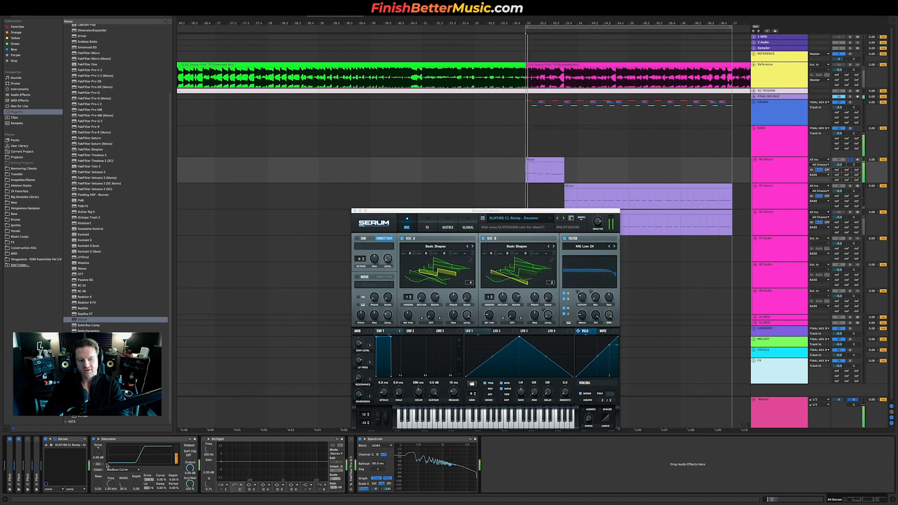
Readjust the Saturator's drive and lower its Dry/Wet mix to about 38 % while replaying the opening bass notes.
left_click_drag(98, 452, 98, 450)
key("space")
key("space")
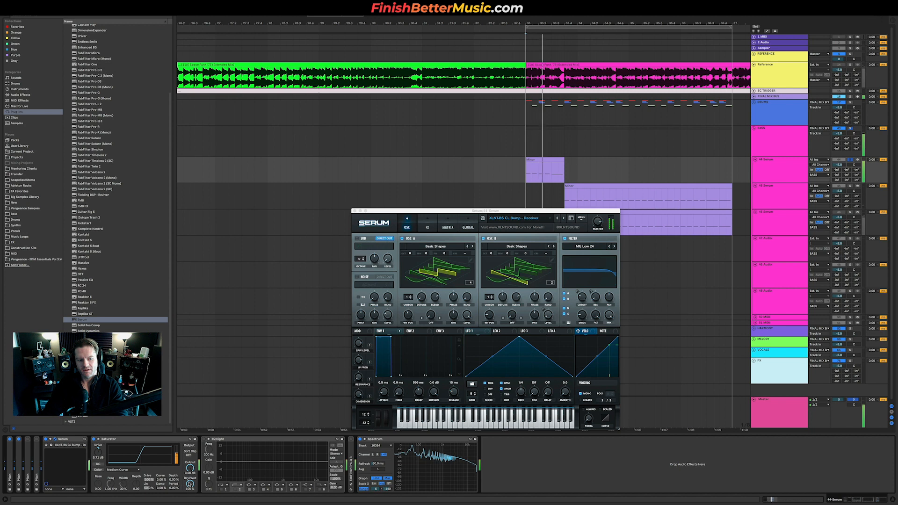
mouse_move(190, 484)
left_mouse_down()
mouse_move(190, 473)
mouse_move(193, 483)
left_mouse_up()
key("space")
key("space")
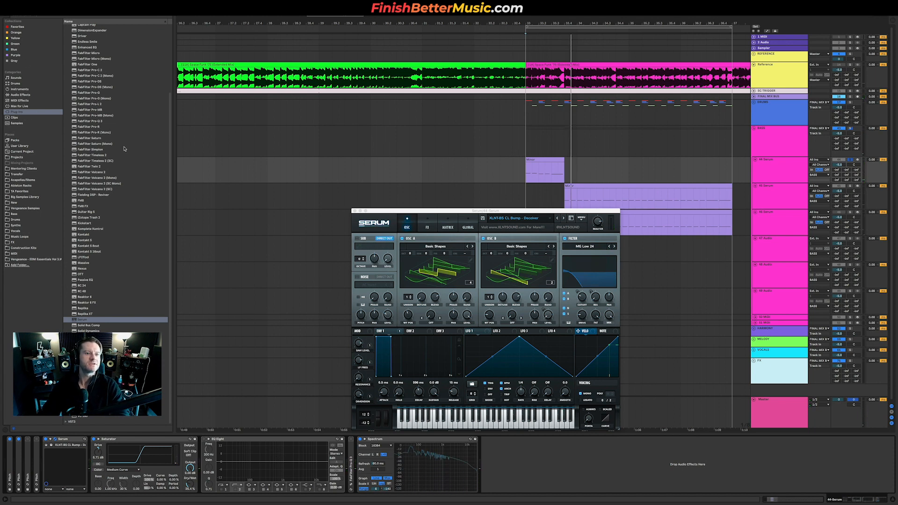
Add CamelCrusher after the Saturator on the opening bass track and clear its preset.
scroll(121, 147, "up", 5)
left_click_drag(93, 84, 220, 487)
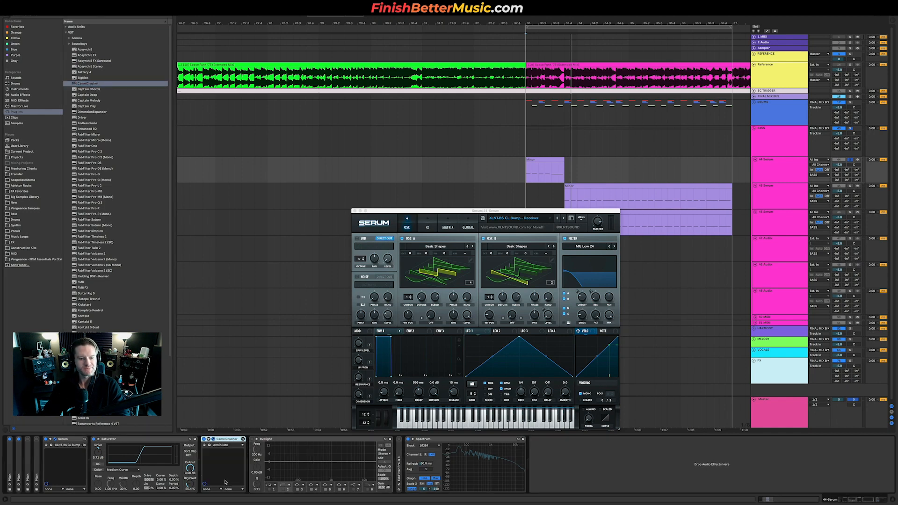
left_click(392, 255)
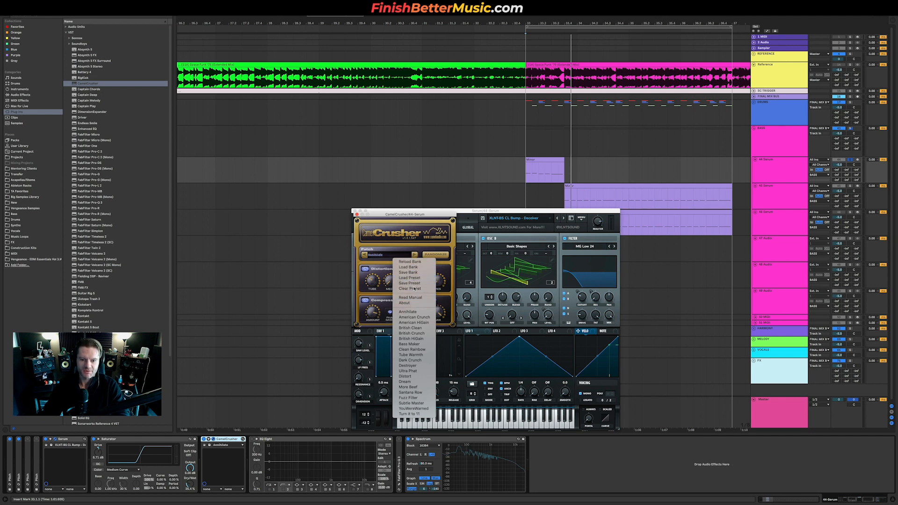
left_click(415, 289)
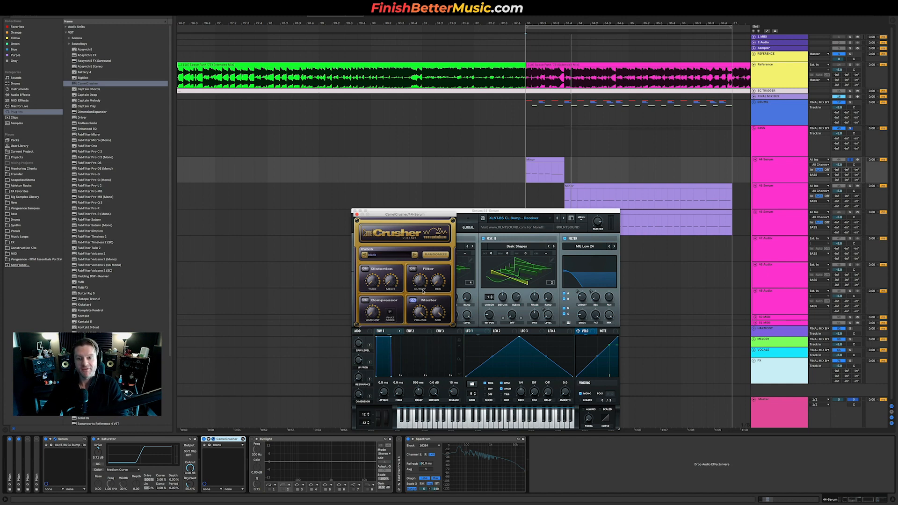
Switch to the browser, look through the posts on the Instagram profile, and return to Live.
key("ctrl+Left")
key("ctrl+Right")
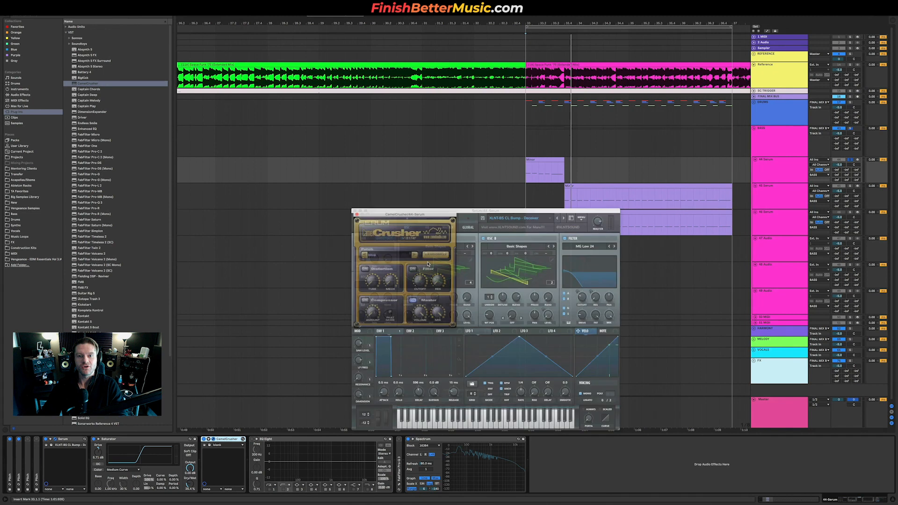
key("ctrl+Up")
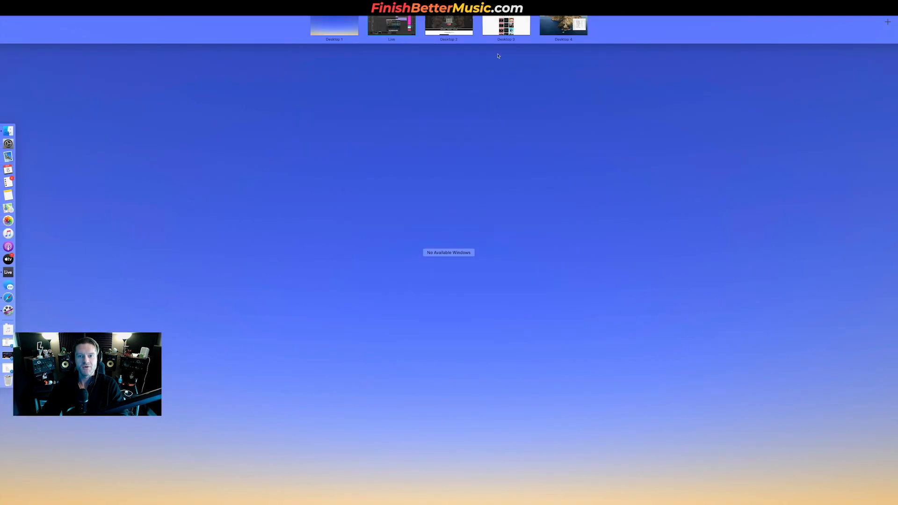
left_click(506, 26)
scroll(414, 62, "up", 2)
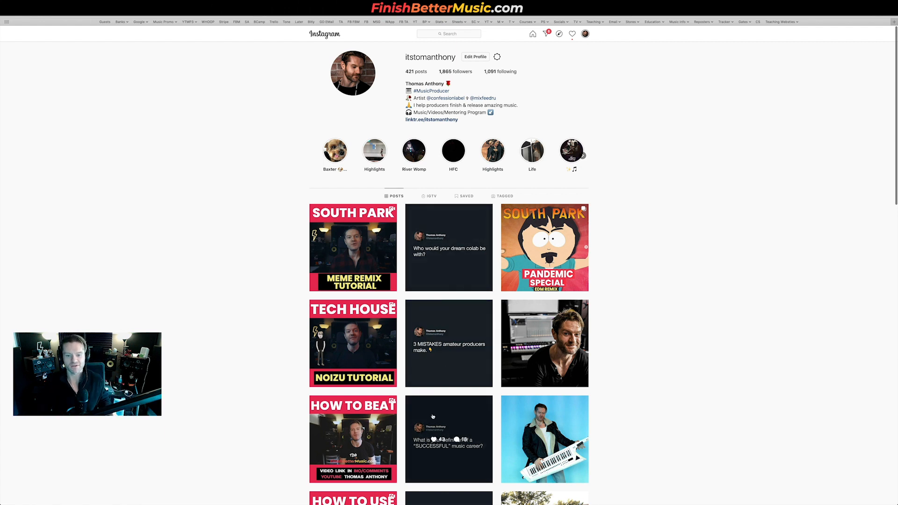
scroll(427, 291, "down", 1)
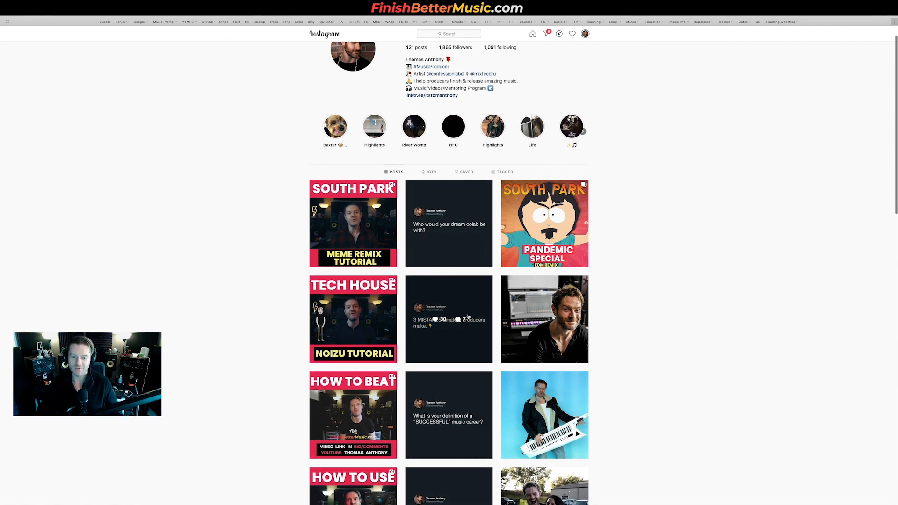
scroll(465, 318, "up", 1)
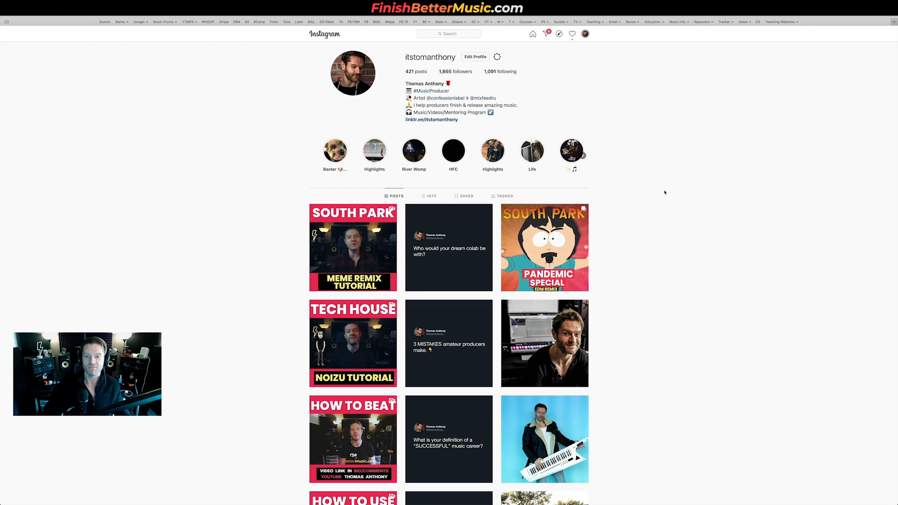
scroll(617, 229, "down", 4)
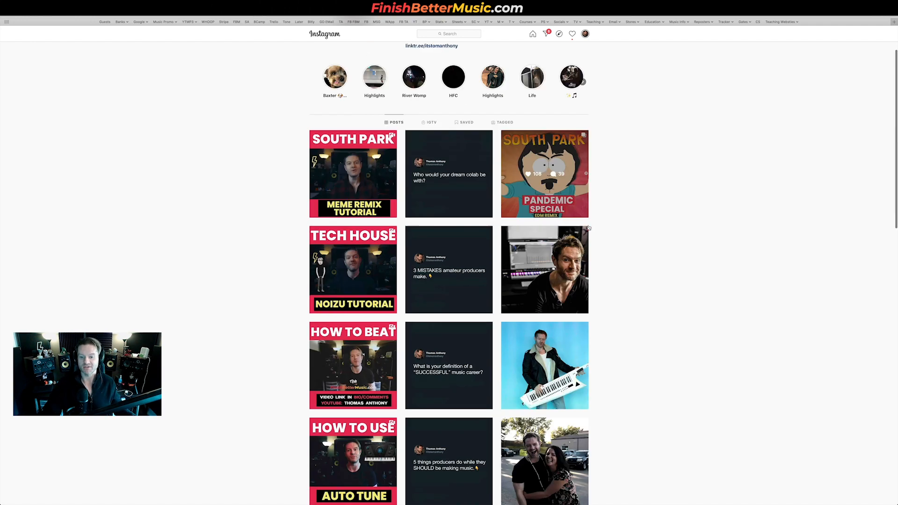
scroll(603, 234, "up", 1)
scroll(589, 241, "down", 3)
scroll(583, 243, "up", 4)
scroll(368, 145, "down", 2)
scroll(368, 145, "up", 3)
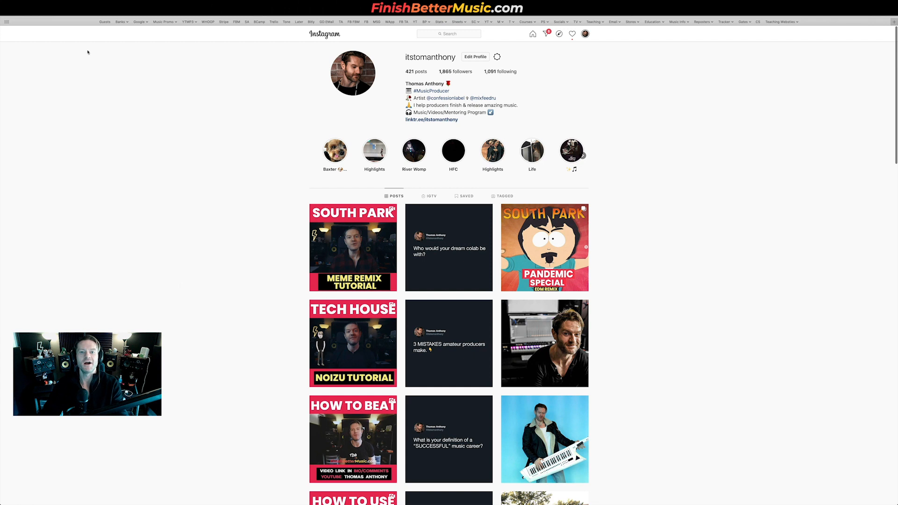
key("ctrl+Up")
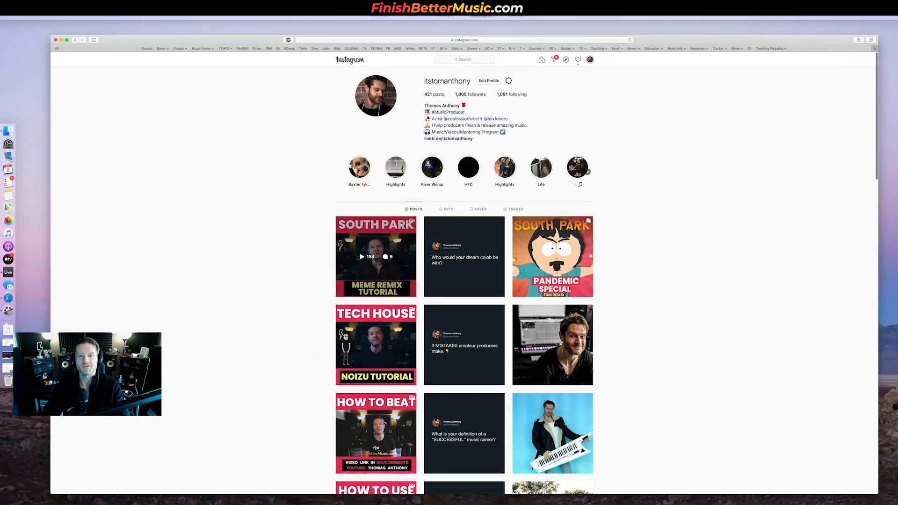
left_click(393, 27)
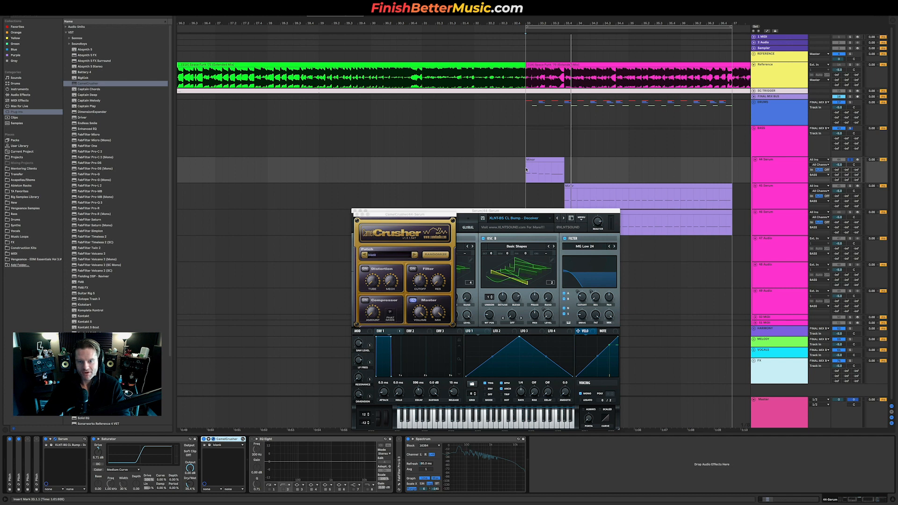
Switch on CamelCrusher's distortion and compare the opening bass notes with the Saturator bypassed and active.
key("space")
left_click(365, 269)
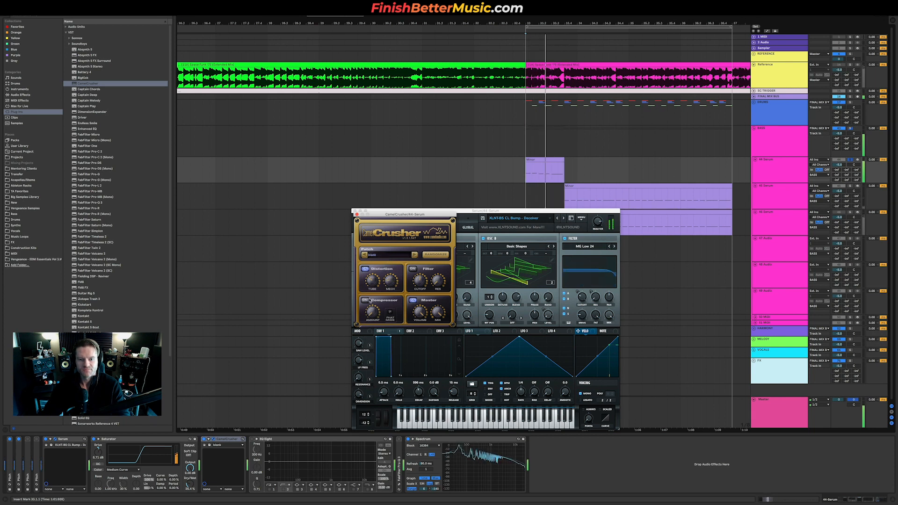
left_click(94, 440)
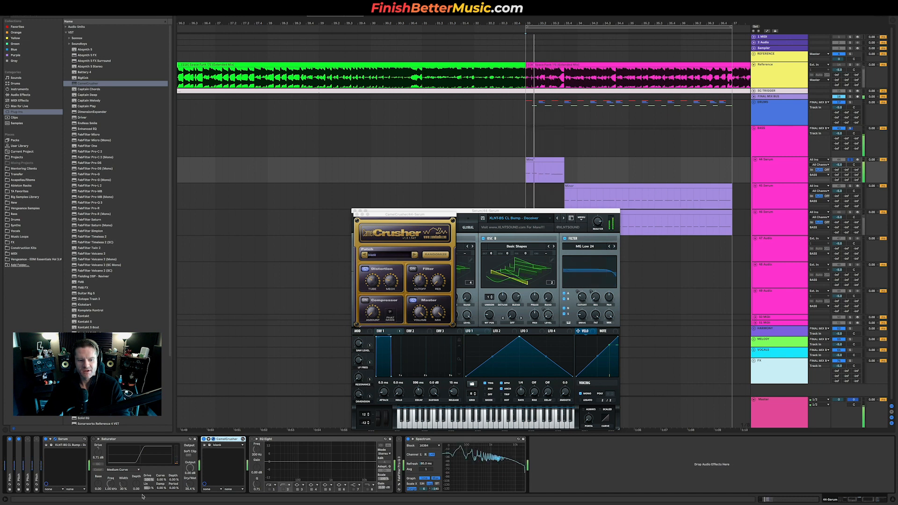
left_click(93, 439)
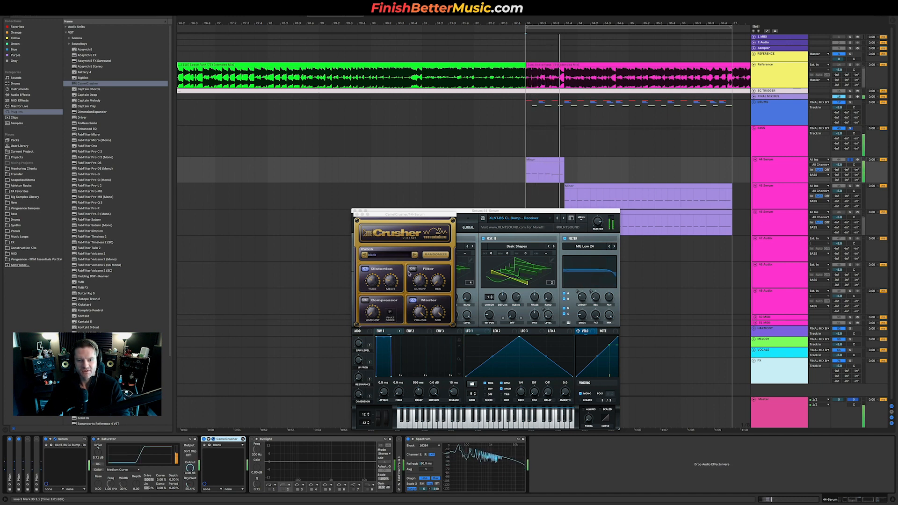
key("space")
Switch off CamelCrusher's distortion, close its window, and replay the opening bass notes.
left_click(388, 214)
key("space")
key("space")
left_click(365, 269)
key("space")
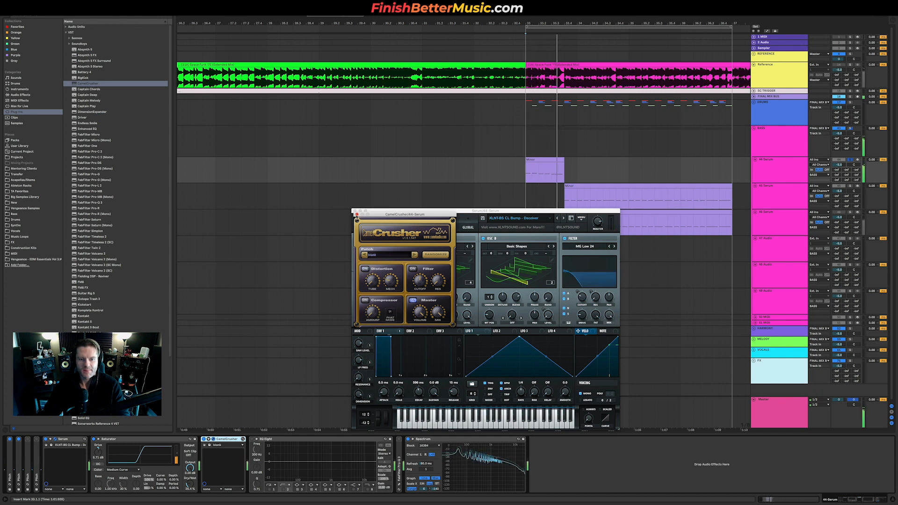
left_click(357, 214)
key("space")
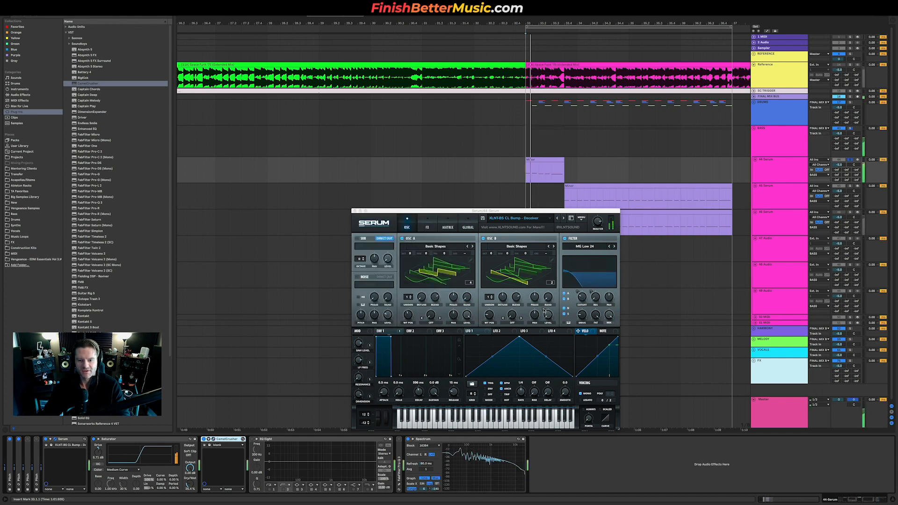
Compare the bass in the full mix with the soloed Reference track, and solo the opening-notes Serum track again.
key("space")
left_click(851, 160)
key("space")
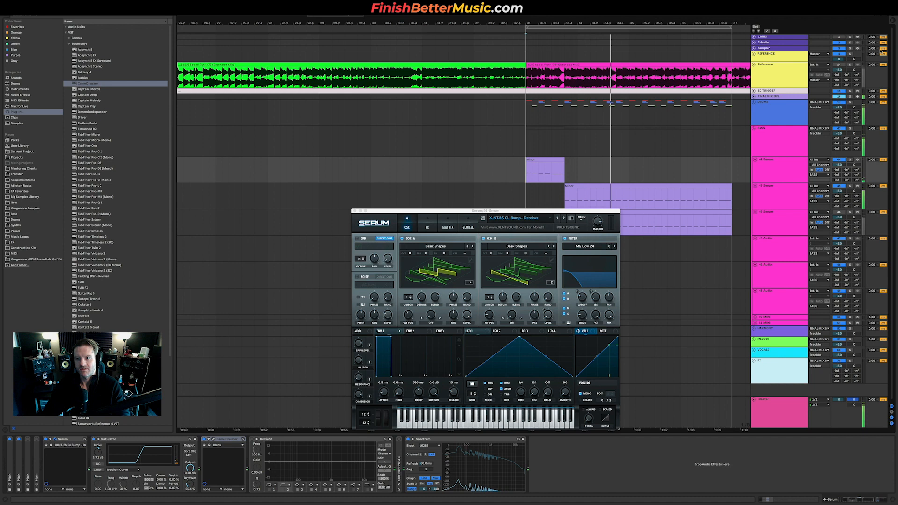
left_click(852, 65)
key("space")
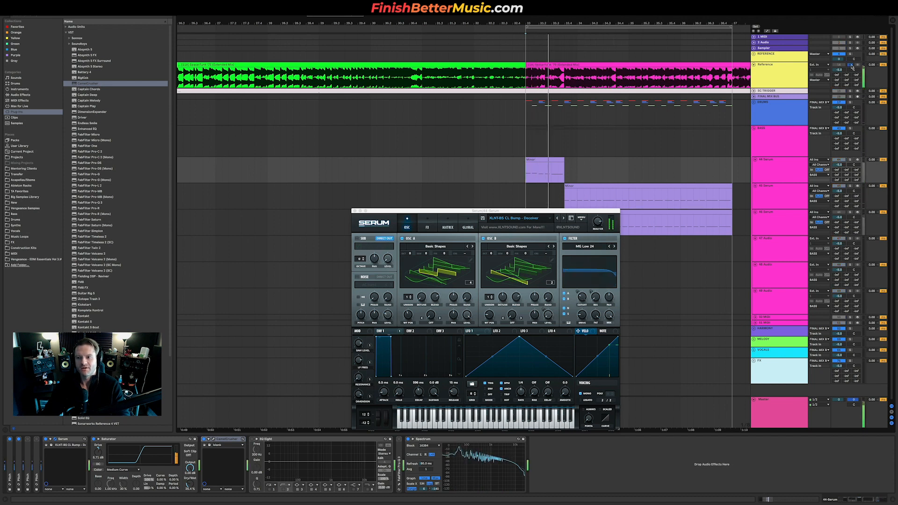
key("space")
left_click(851, 159)
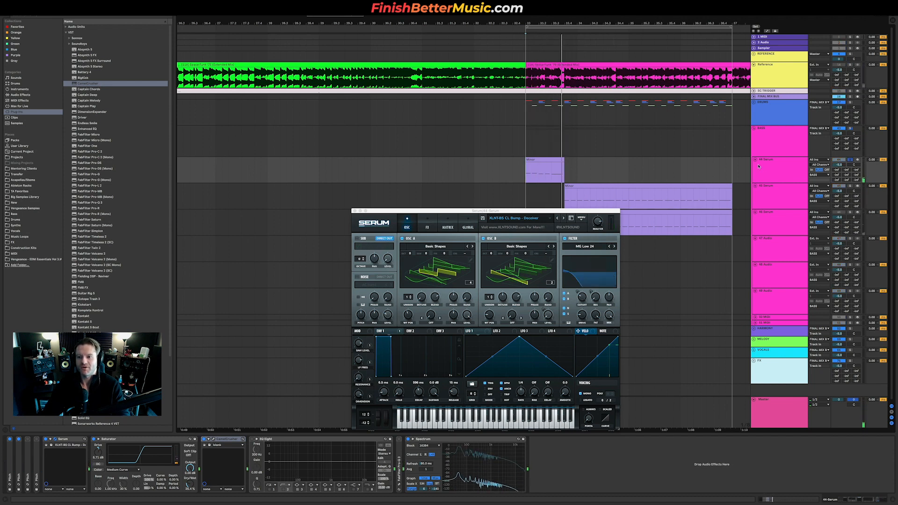
Open Serum on the third bass track and move its window clear of the clips.
left_click(792, 217)
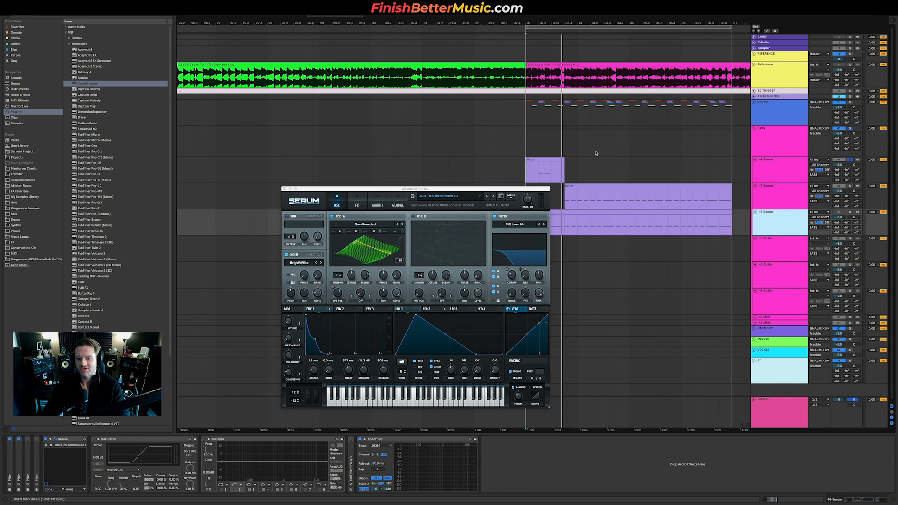
scroll(633, 183, "down", 1)
left_click(612, 220)
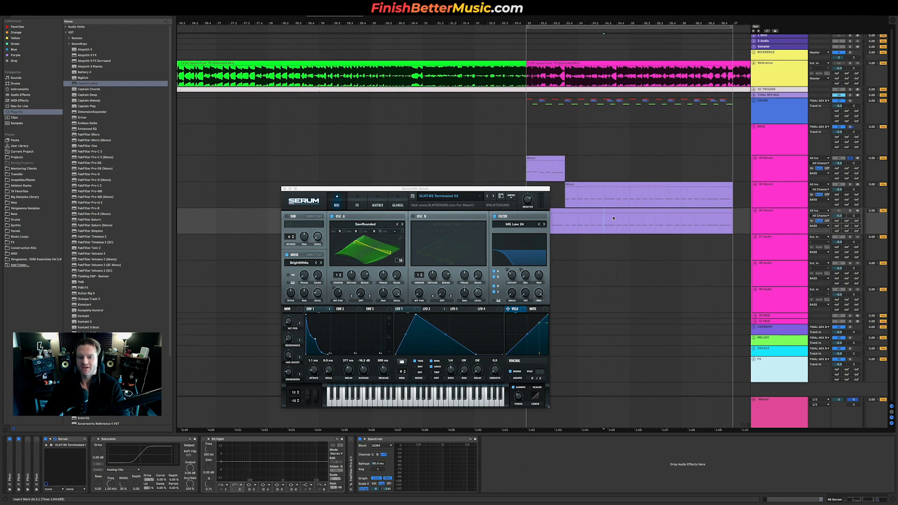
left_click_drag(351, 190, 195, 146)
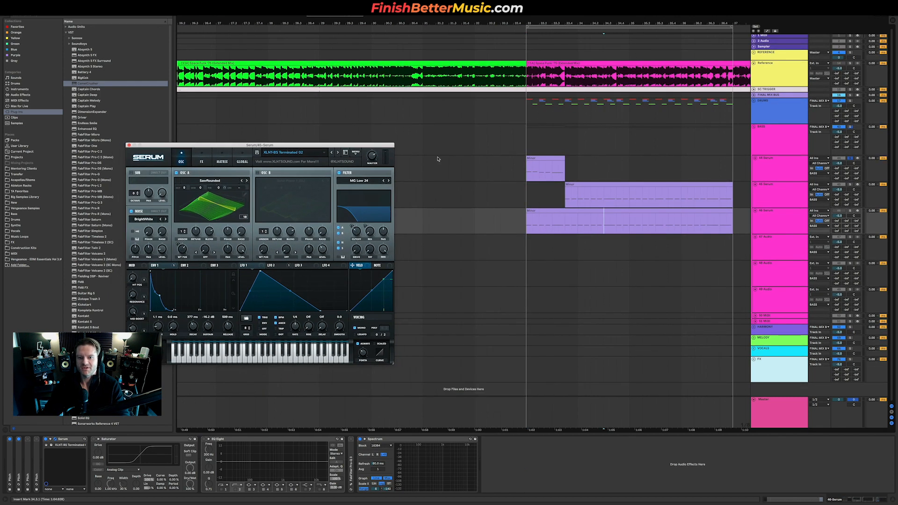
Try placing a copy of the opening clip on the second Serum track.
left_click(538, 176)
left_click_drag(558, 170, 387, 173)
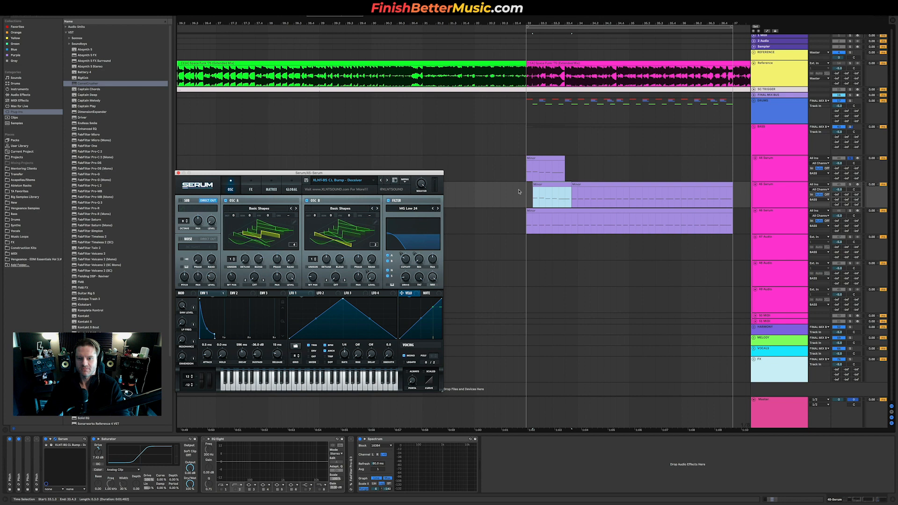
mouse_move(557, 189)
left_mouse_down()
mouse_move(548, 222)
mouse_move(572, 185)
left_mouse_up()
Delete the third Serum clip's section after the opening notes and extend the second Serum clip's start back to that point.
left_click(574, 211)
key("Delete")
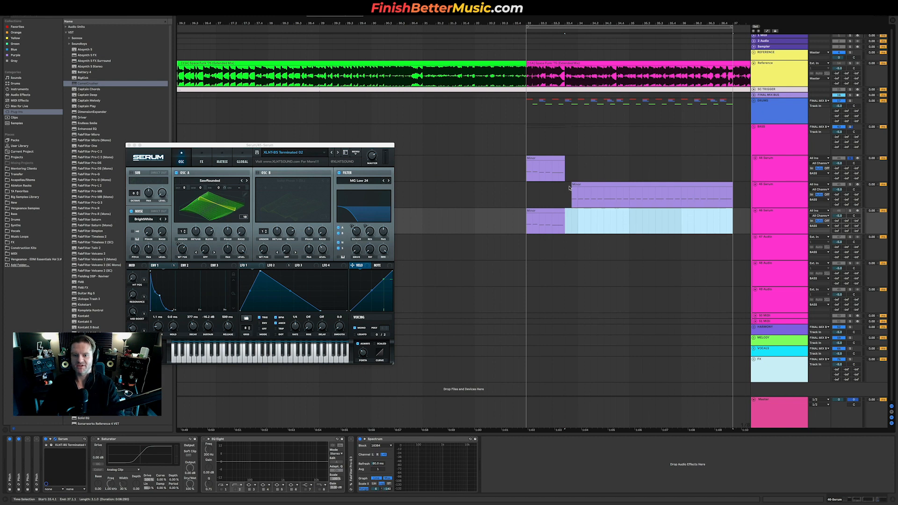
left_click_drag(573, 185, 566, 185)
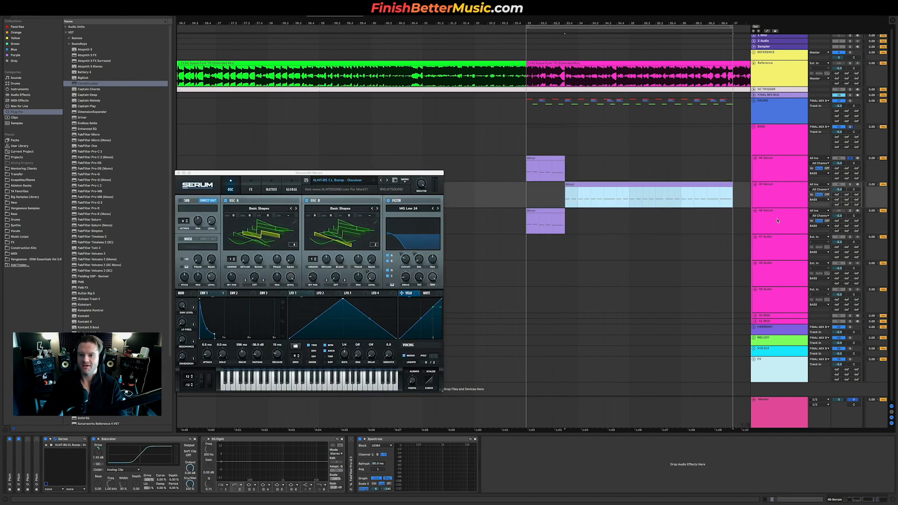
Move the XLNT-BS Terminated 02 Serum track up so it sits directly below the opening-notes Serum track.
left_click(791, 216)
left_click_drag(792, 219, 792, 187)
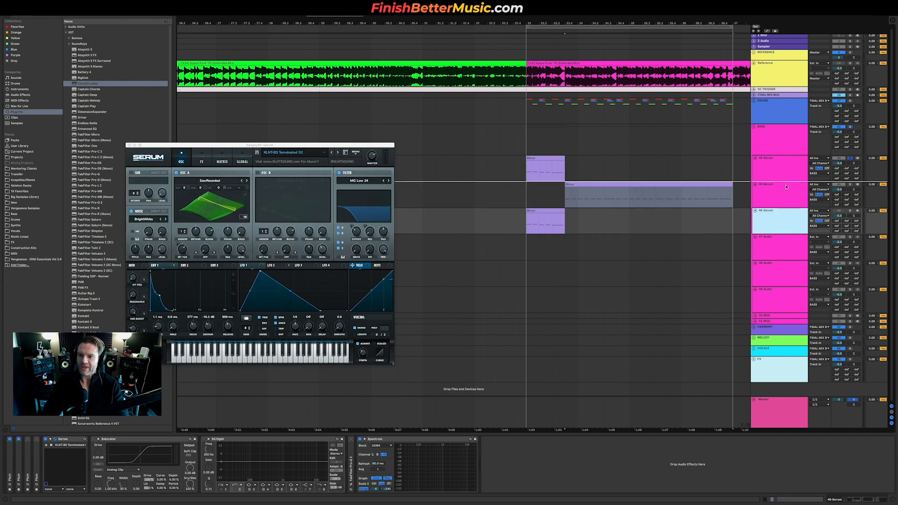
left_click_drag(684, 178, 683, 180)
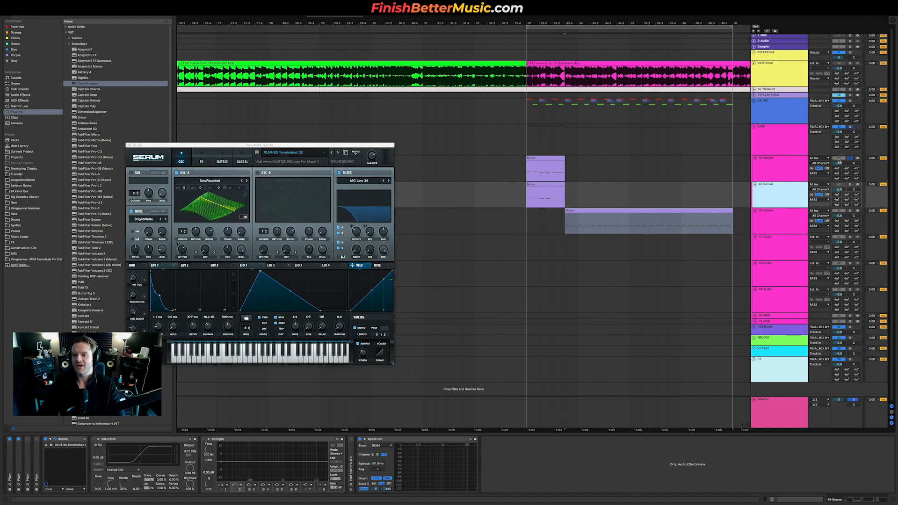
Solo the XLNT-BS Terminated 02 Serum track and raise its Env 1 sustain to 0.0 dB while playing the opening notes.
left_click(850, 184)
key("space")
key("space")
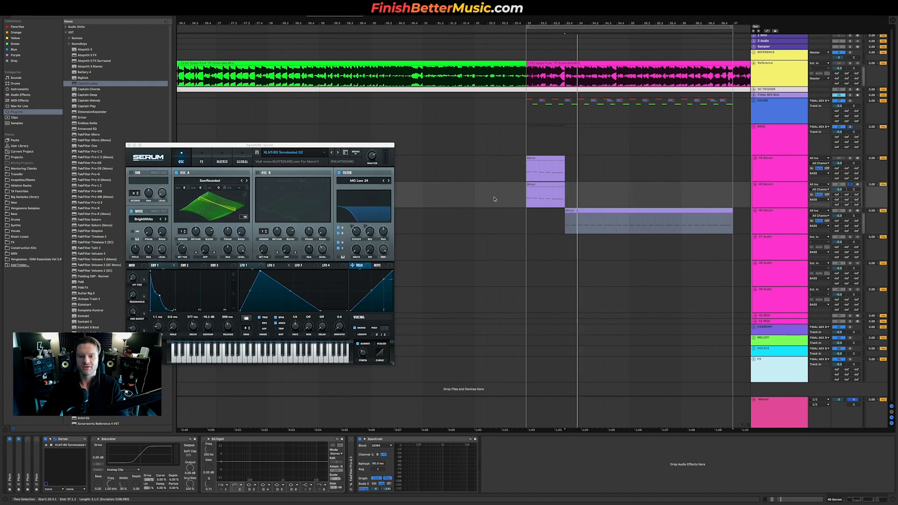
left_click(521, 202)
key("Right")
key("space")
key("space")
key("space")
key("space")
left_click_drag(208, 326, 226, 235)
key("space")
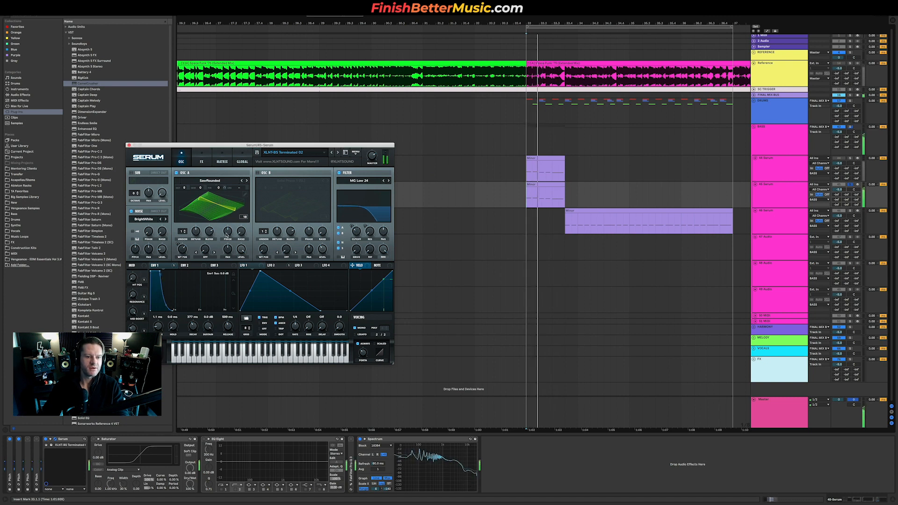
Raise the WT POS and Resonance macros of the XLNT-BS Terminated 02 patch while auditioning it.
key("space")
left_click_drag(134, 278, 138, 242)
key("space")
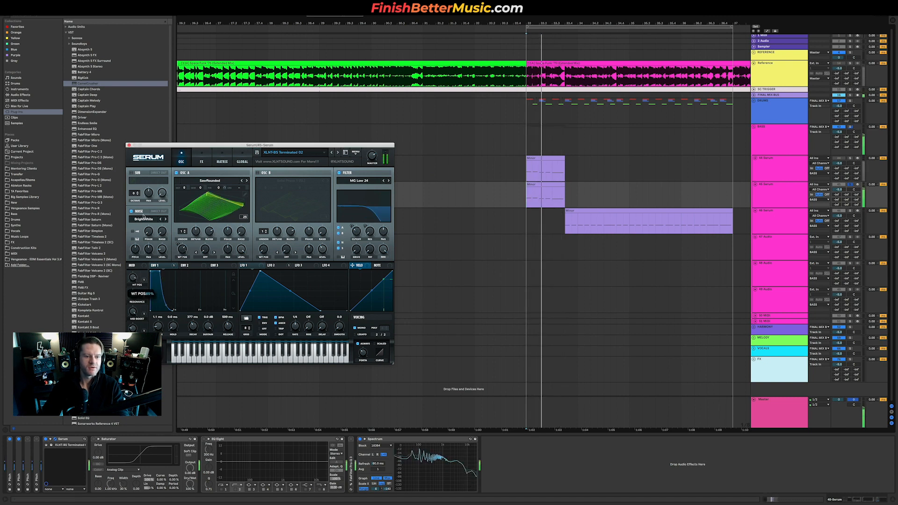
key("space")
key("space")
key("space")
key("space")
left_click_drag(132, 295, 150, 235)
key("space")
key("space")
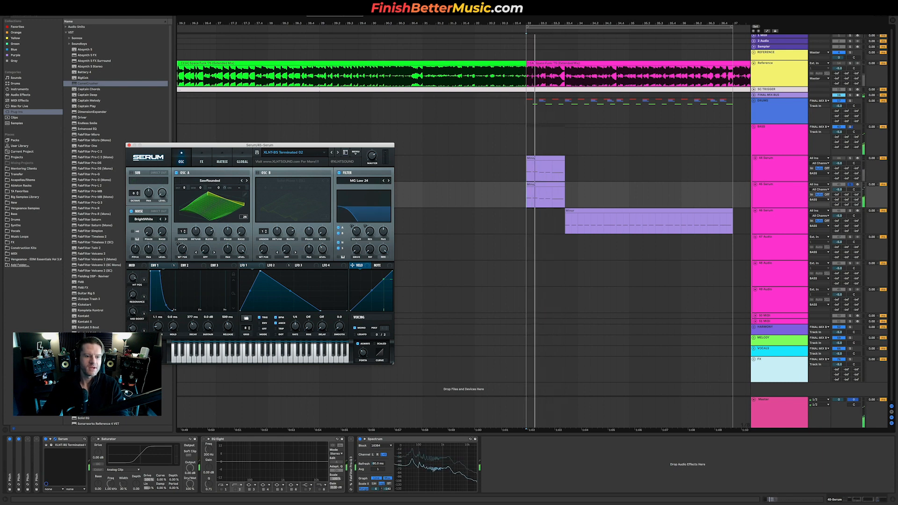
Audition the reshaped XLNT-BS Terminated 02 sound repeatedly over the opening notes.
key("space")
key("space")
key("space")
key("space")
key("space")
key("space")
key("space")
key("space")
key("space")
key("space")
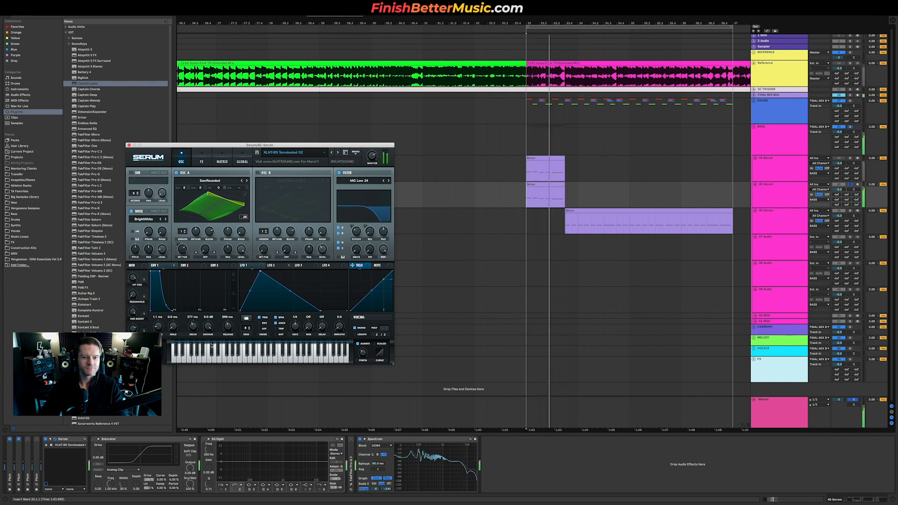
Turn on the XLNT-BS Terminated 02 track's EQ Eight and roll off its lows, checking it against the opening-notes Serum track.
left_click(850, 159)
key("space")
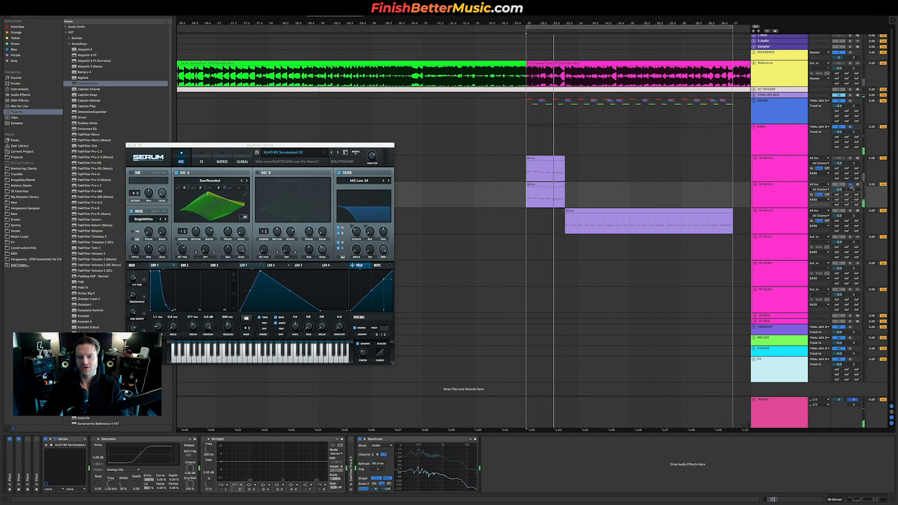
left_click(205, 440)
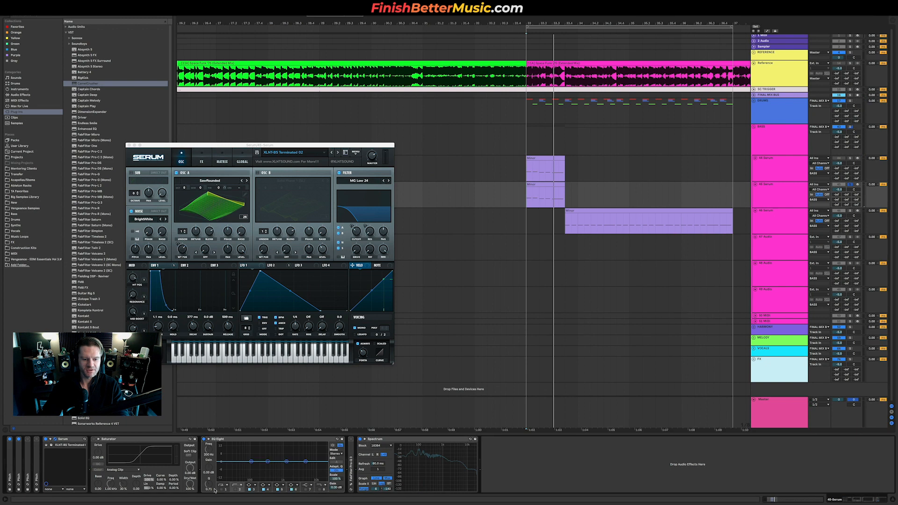
key("space")
mouse_move(210, 452)
left_mouse_down()
mouse_move(209, 432)
mouse_move(210, 440)
left_mouse_up()
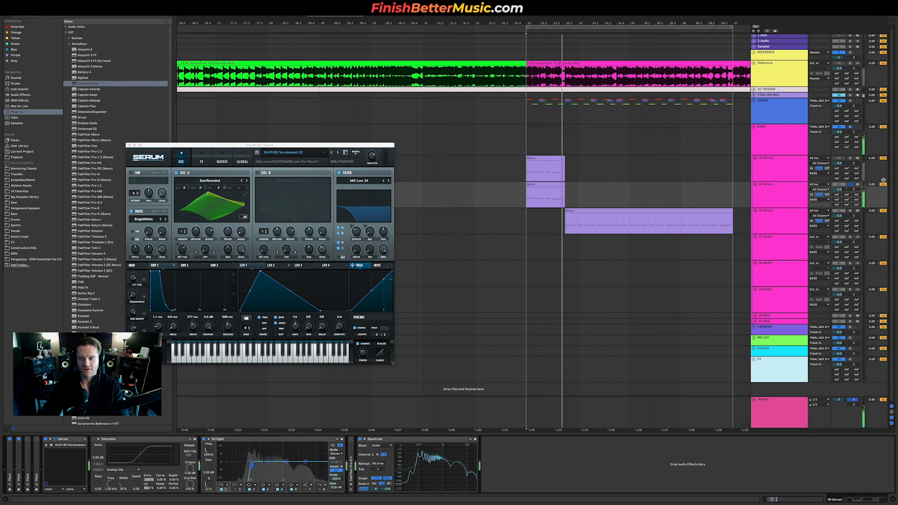
key("space")
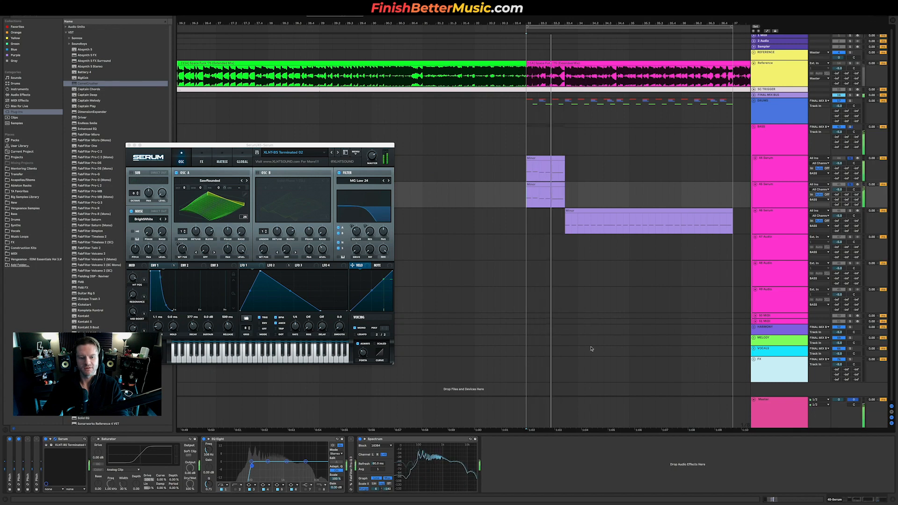
key("space")
key("space")
Add a high cut at the top end in EQ Eight and move the low cut to a higher frequency while auditioning.
left_click(320, 490)
mouse_move(323, 466)
left_mouse_down()
mouse_move(316, 469)
mouse_move(326, 469)
left_mouse_up()
key("space")
key("space")
key("space")
key("space")
mouse_move(252, 466)
left_mouse_down()
mouse_move(273, 467)
mouse_move(265, 468)
left_mouse_up()
key("space")
key("space")
key("space")
key("space")
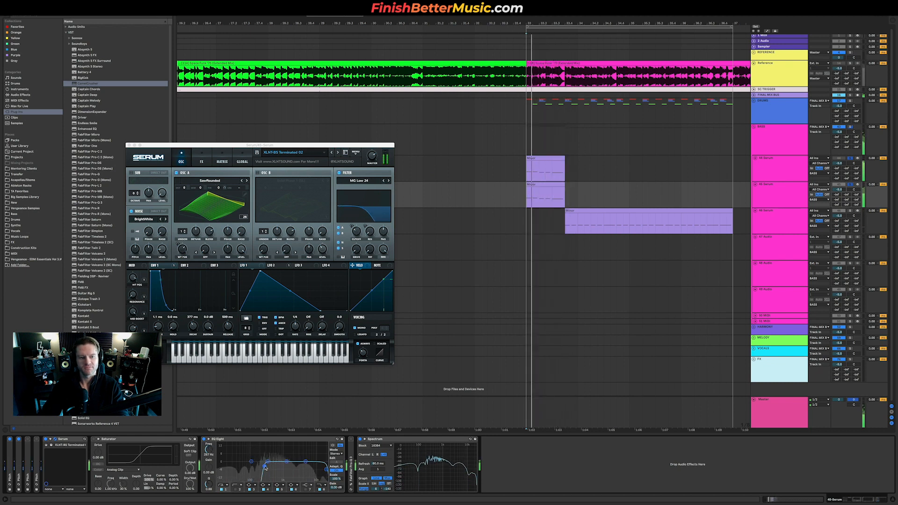
Duplicate the XLNT-BS Terminated 02 Serum track, solo the copy and turn off the copy's EQ Eight.
left_click(785, 197)
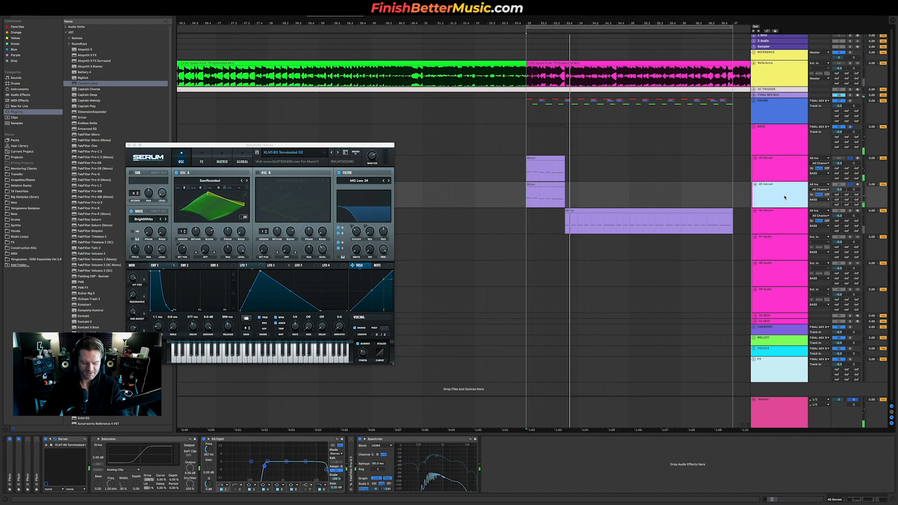
key("super+d")
left_click(850, 187)
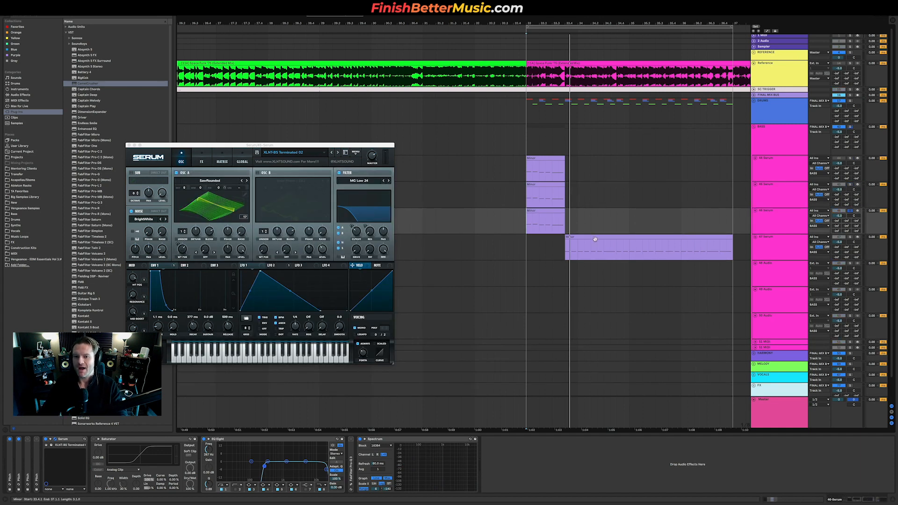
key("space")
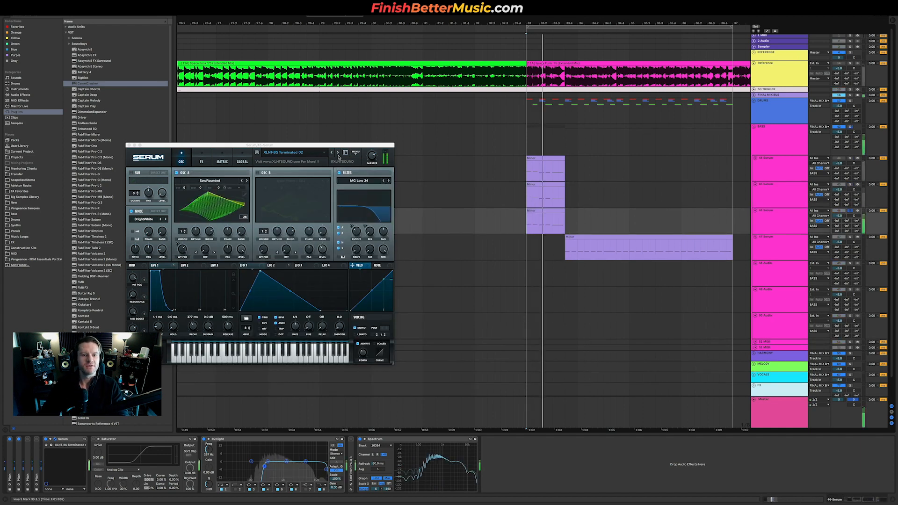
left_click(203, 439)
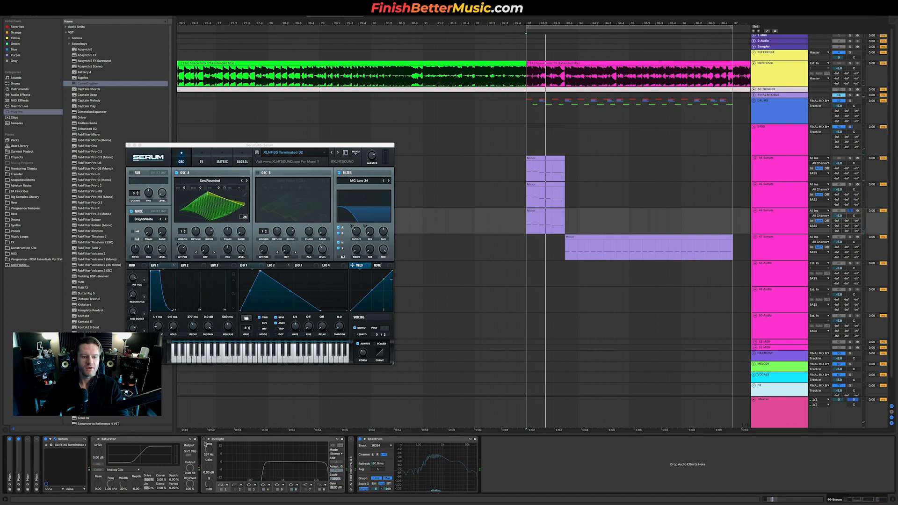
Load the XLNT-BS Academus 02 preset on the duplicated Serum track and turn on its Saturator.
left_click(300, 154)
mouse_move(343, 230)
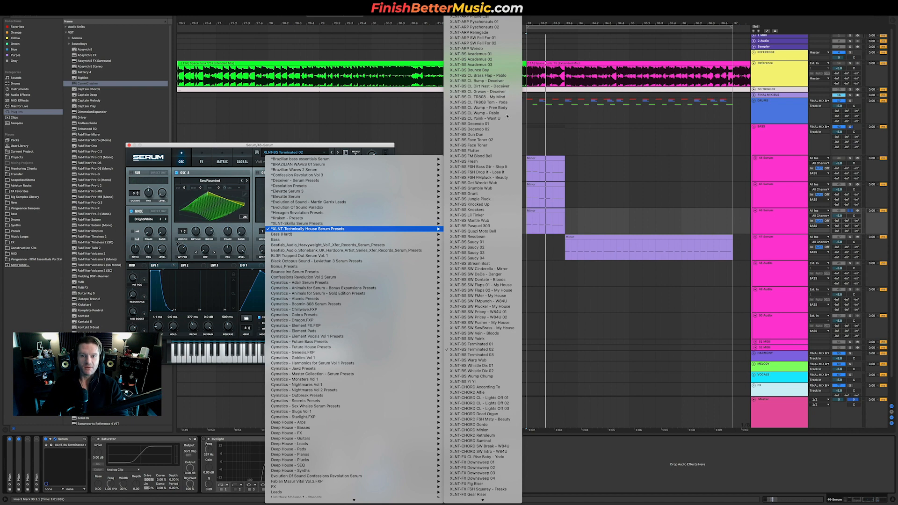
left_click(482, 60)
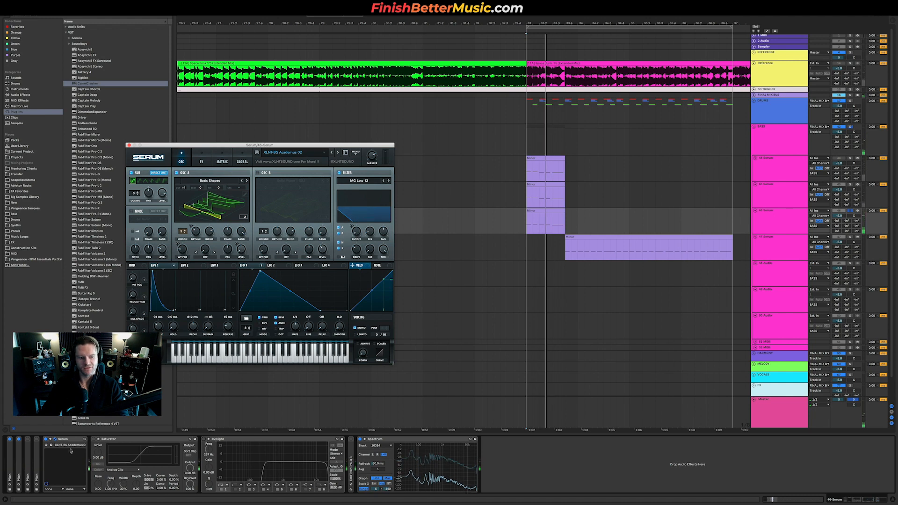
left_click(96, 445)
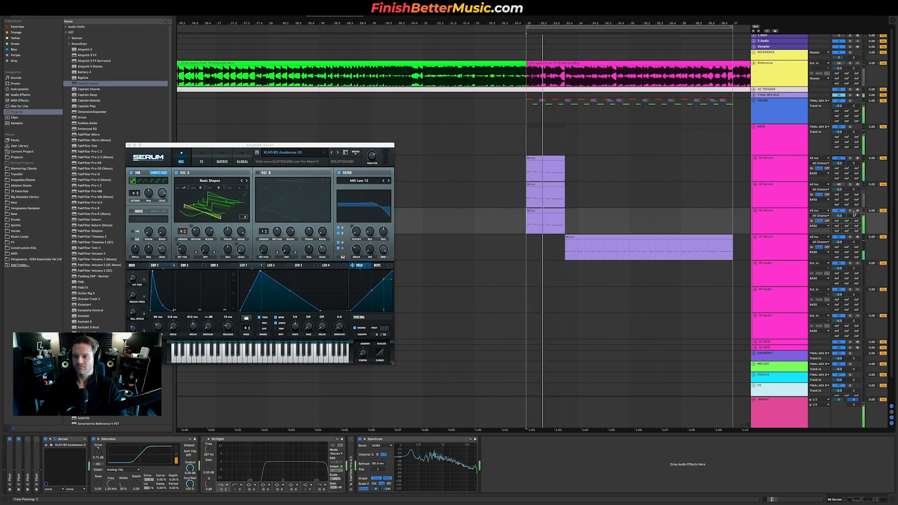
Duplicate the XLNT-BS Academus 02 track and advance the copy's Serum preset to XLNT-BS Bounce Boy during playback.
left_click(774, 216)
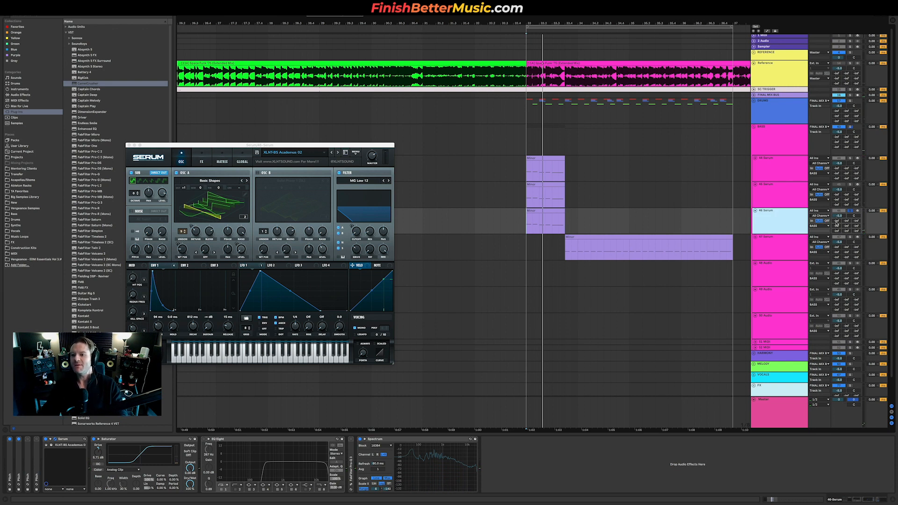
key("super+d")
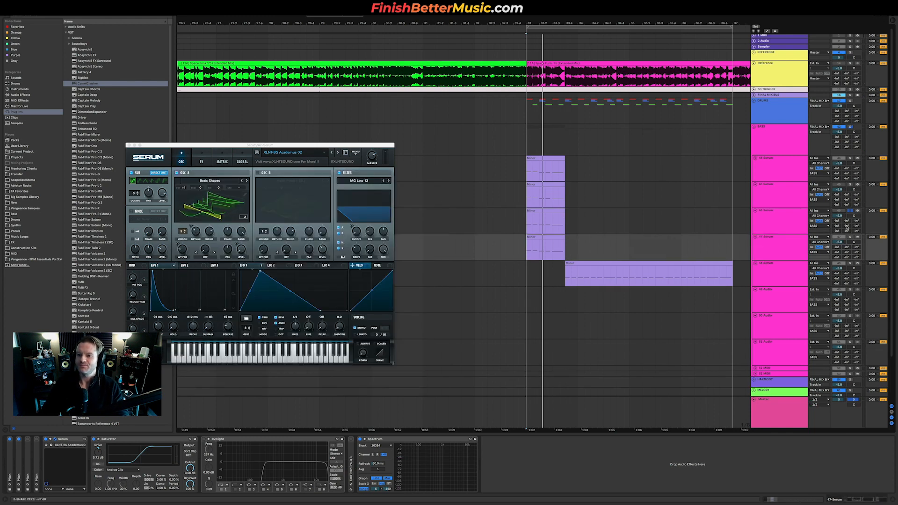
key("space")
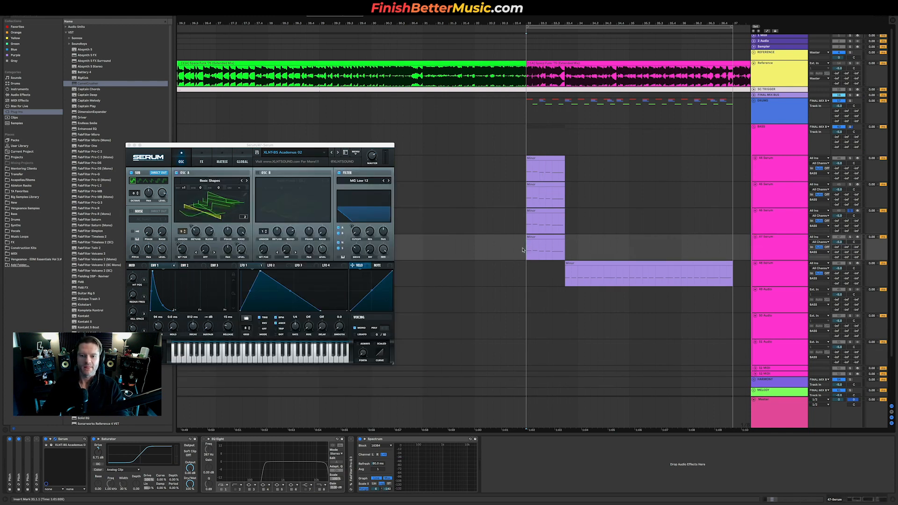
left_click(526, 249)
key("space")
left_click(337, 153)
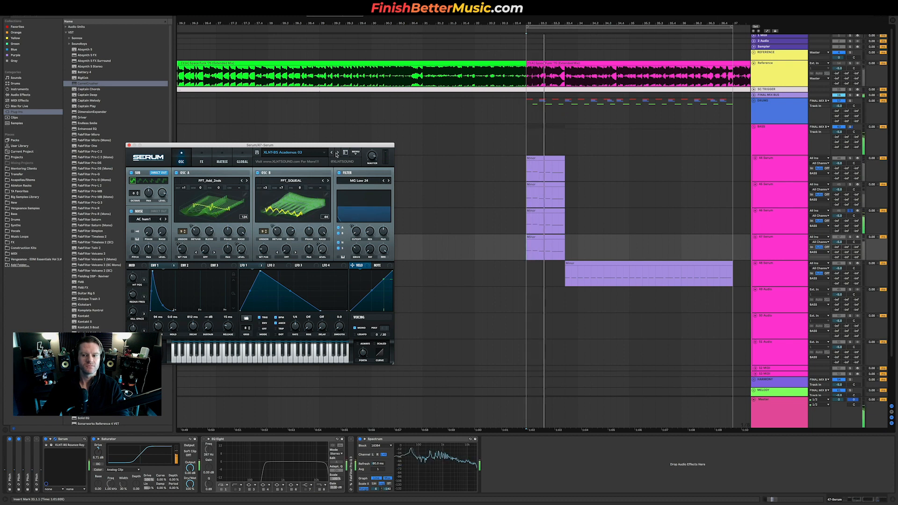
left_click(337, 153)
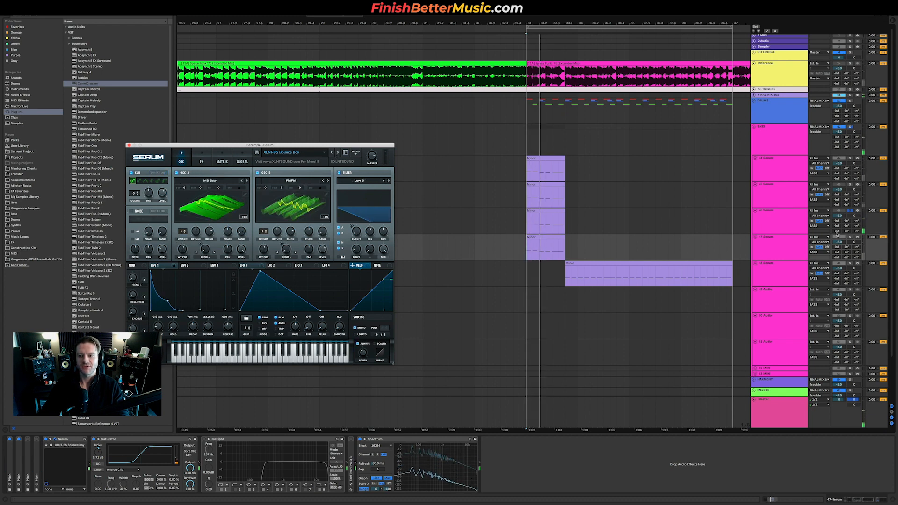
Solo the XLNT-BS Bounce Boy track, move its Serum window clear and raise its Env 1 sustain to -5.8 dB.
left_click(850, 237)
key("space")
key("space")
key("space")
left_click_drag(265, 146, 363, 193)
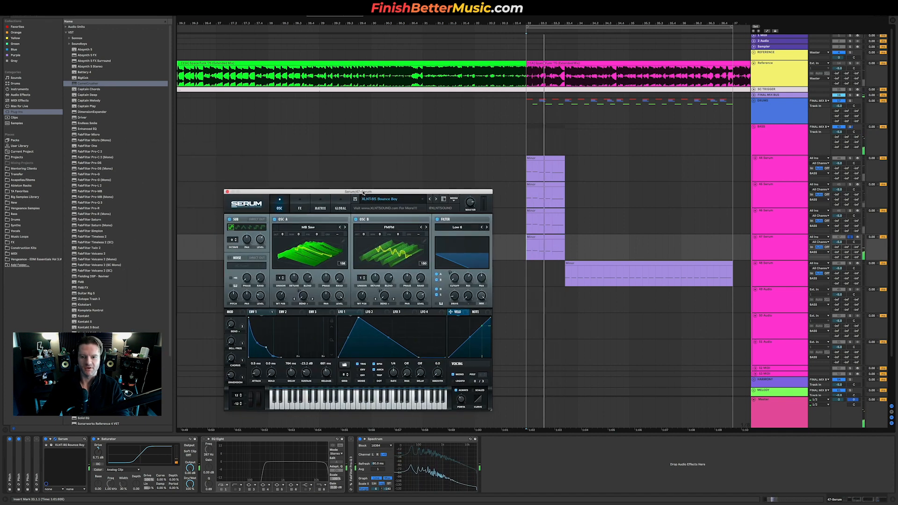
left_click_drag(311, 357, 313, 348)
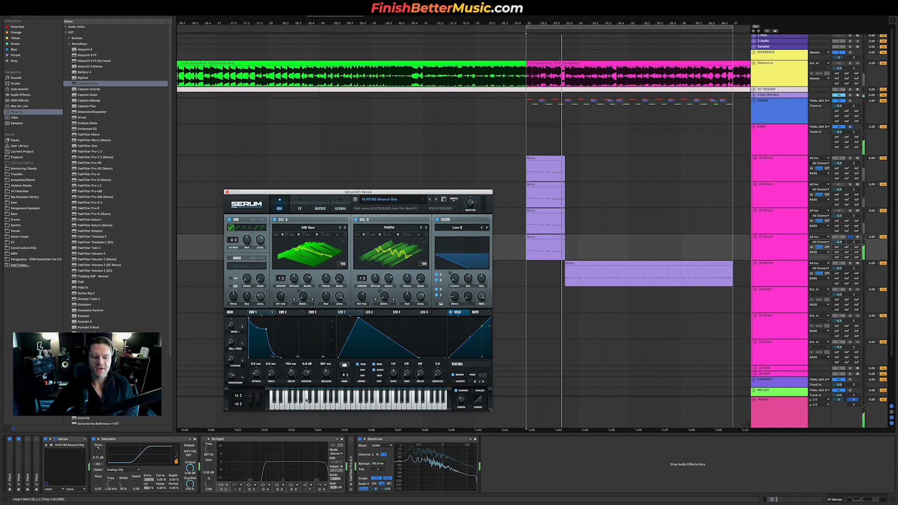
Examine the XLNT-BS Bounce Boy patch's effects, and play its opening-notes section.
left_click(300, 208)
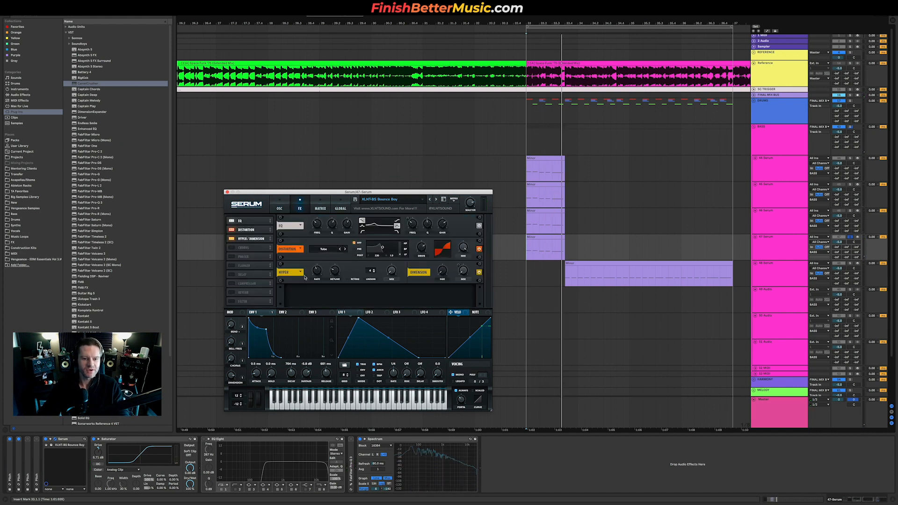
left_click(280, 205)
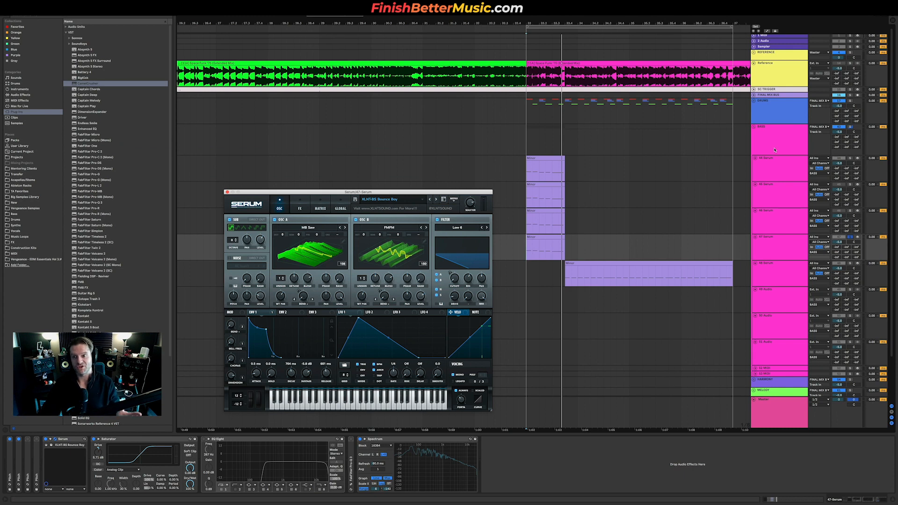
left_click_drag(528, 250, 565, 250)
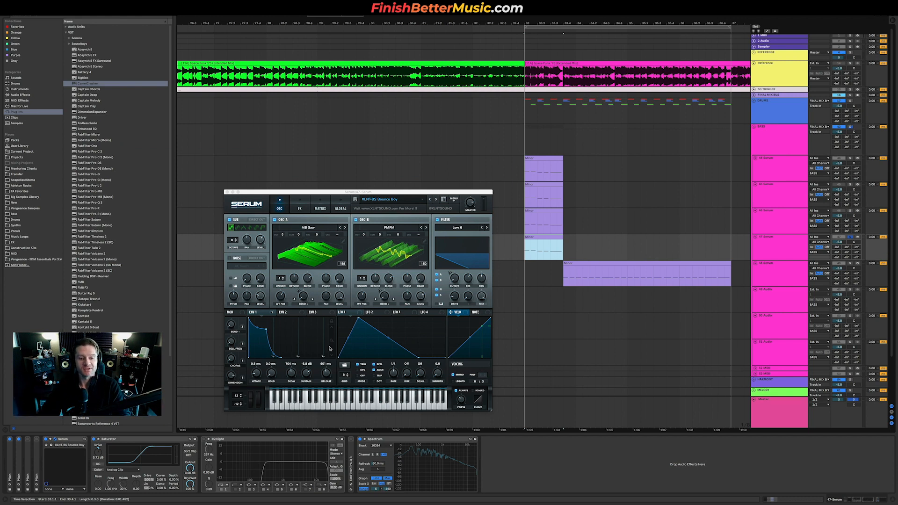
key("space")
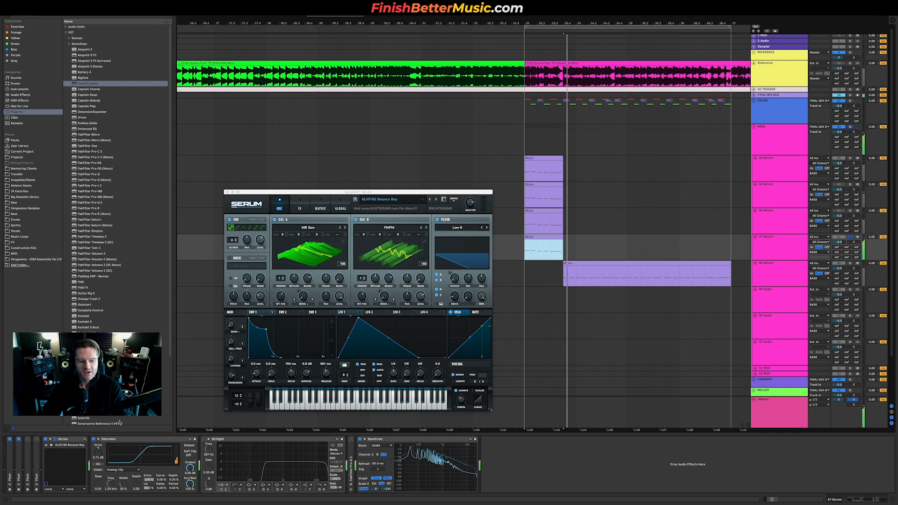
Set the Bounce Boy track's Saturator to Hard Curve and lower its Env 1 sustain to -13.4 dB.
left_click(120, 469)
left_click(130, 479)
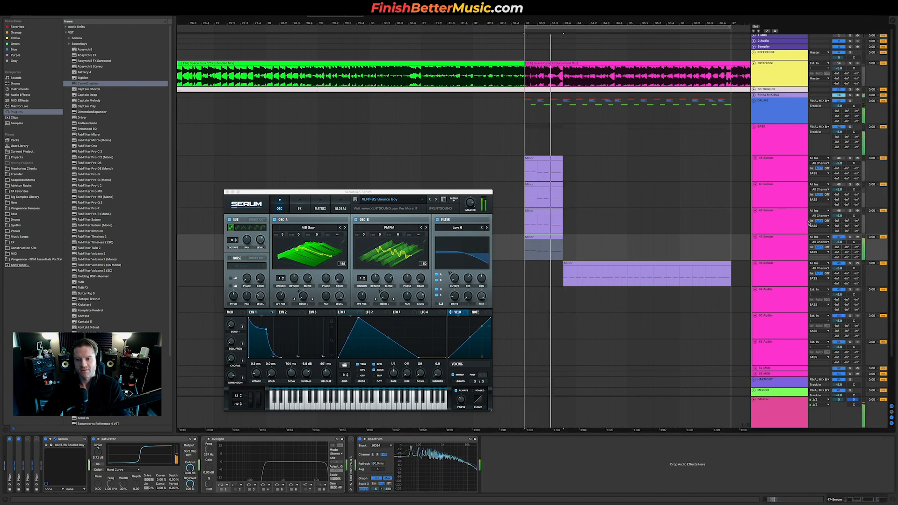
left_click_drag(305, 373, 307, 399)
key("space")
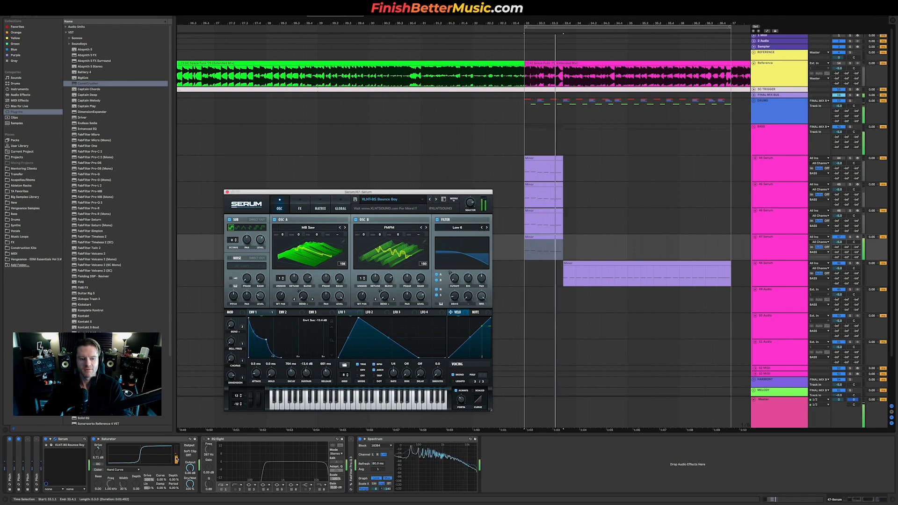
Try bypassing the first Pitch device on the Bounce Boy track during playback.
left_click(10, 439)
key("space")
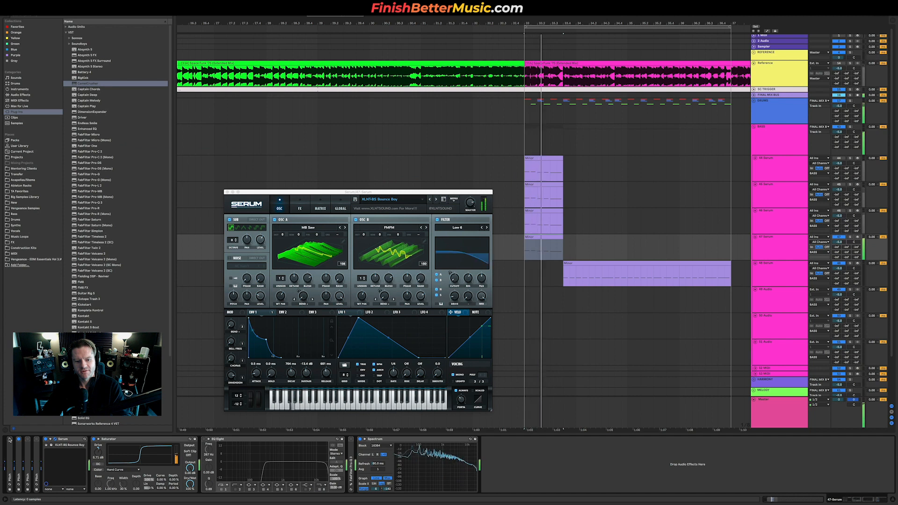
left_click(10, 439)
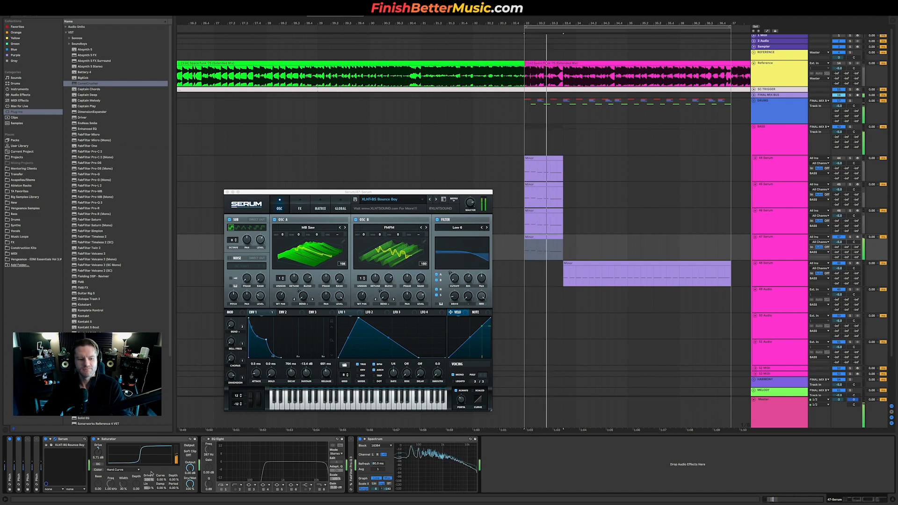
Change the Bounce Boy track's Saturator to Medium Curve and audition the result.
left_click(129, 469)
left_click(122, 482)
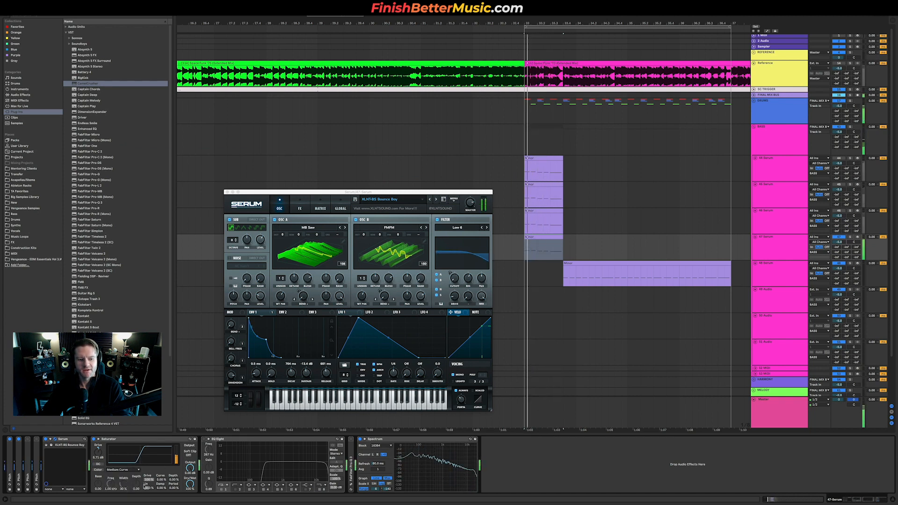
key("space")
key("space")
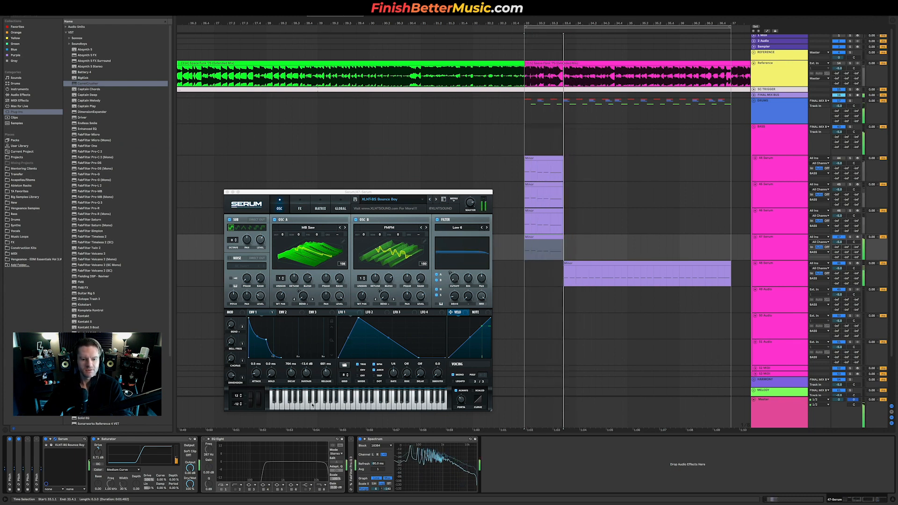
left_click(231, 375)
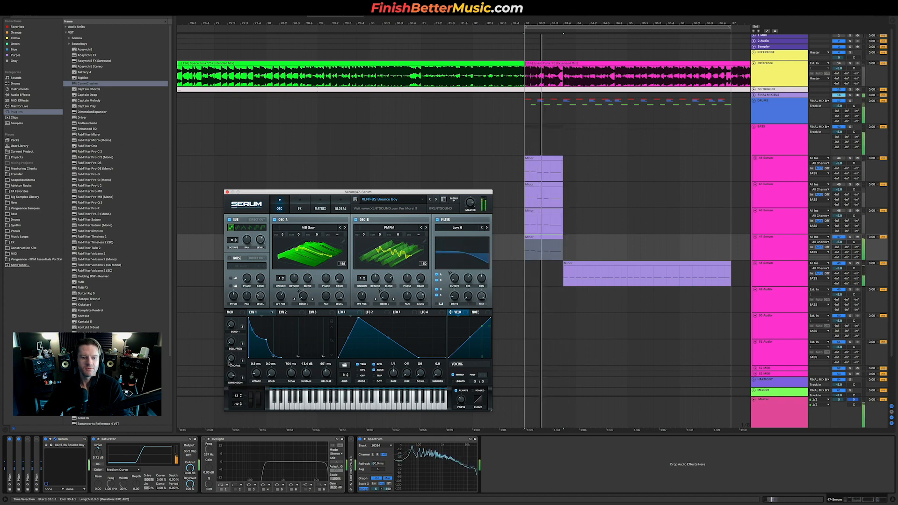
Adjust the Bounce Boy patch's Chorus, Bell Freq and Bend macros during playback and audition the opening notes.
left_click_drag(231, 360, 235, 280)
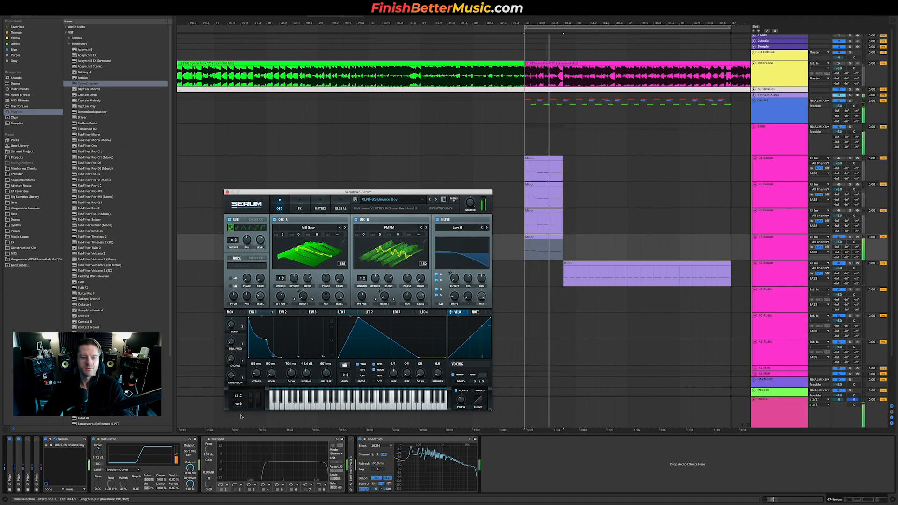
left_click_drag(231, 343, 234, 300)
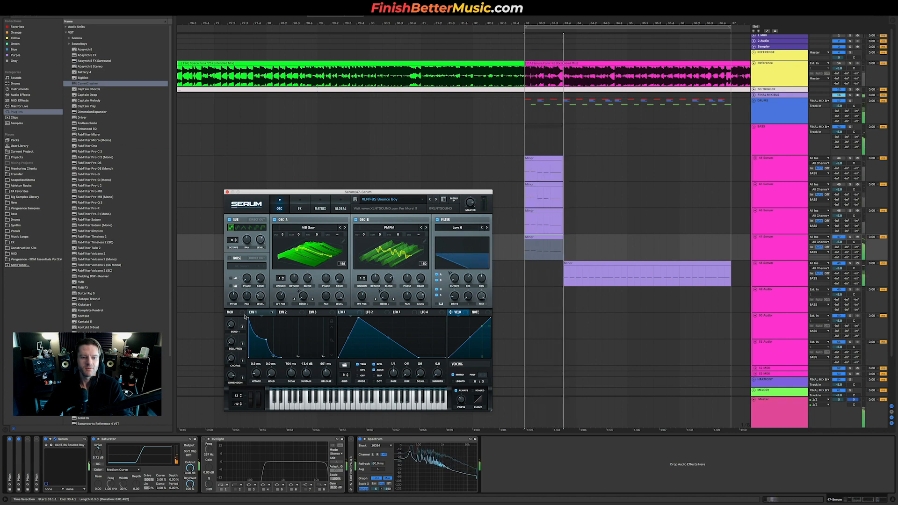
left_click_drag(231, 325, 230, 289)
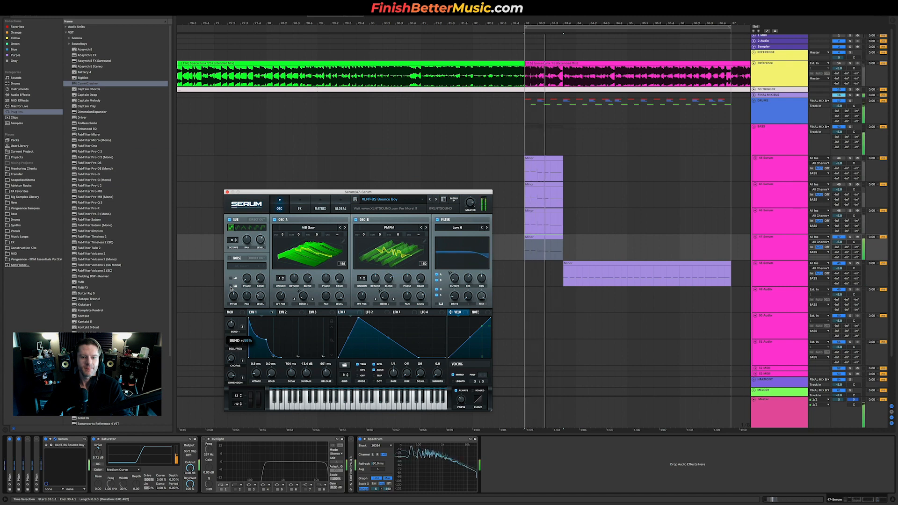
mouse_move(231, 288)
left_mouse_down()
mouse_move(224, 309)
mouse_move(237, 277)
left_mouse_up()
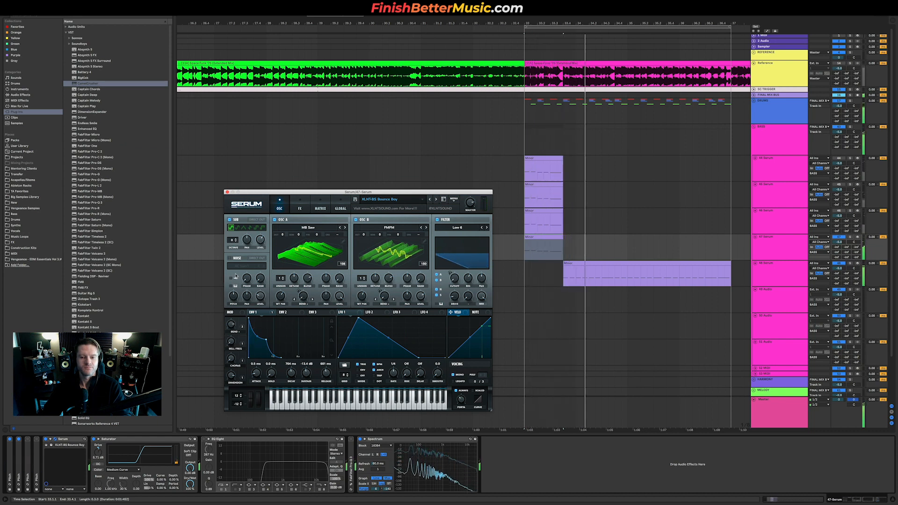
key("space")
key("space")
key("space")
key("space")
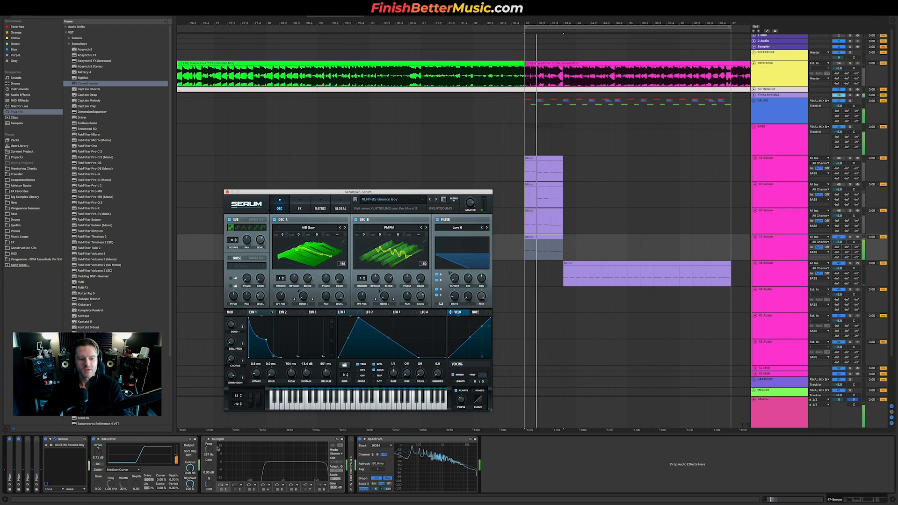
Enable the Bounce Boy track's EQ Eight and turn off its low-cut band 1 and high-cut band 8.
left_click(203, 439)
left_click(222, 490)
left_click(321, 490)
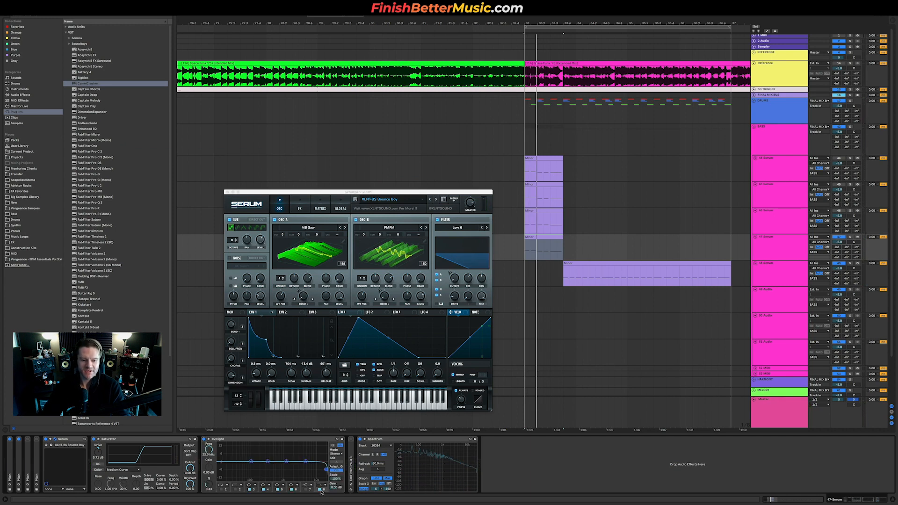
left_click(306, 490)
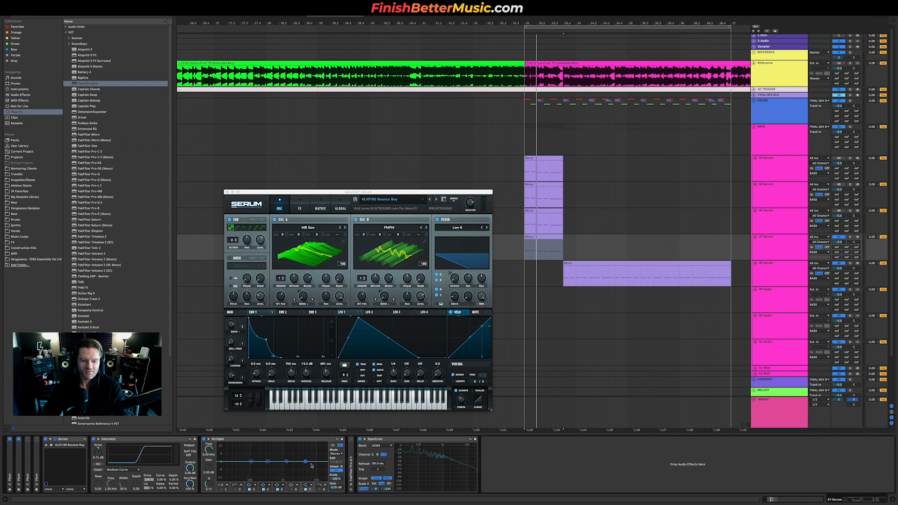
Boost the highs with EQ Eight's band 7 shelf from about 340 Hz and audition the result.
left_click_drag(305, 461, 263, 454)
key("space")
key("space")
key("space")
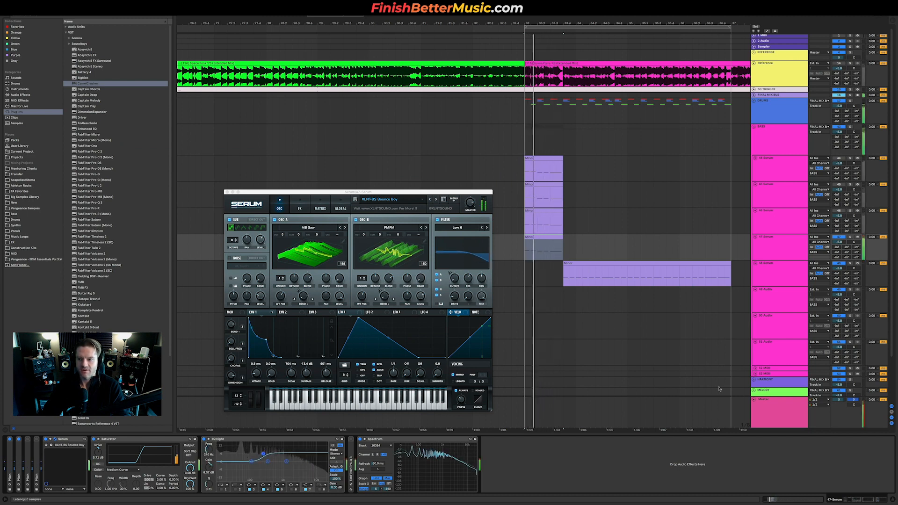
key("space")
key("space")
Lower the Bounce Boy track's volume during playback and close the open Serum windows.
left_click_drag(839, 242, 839, 254)
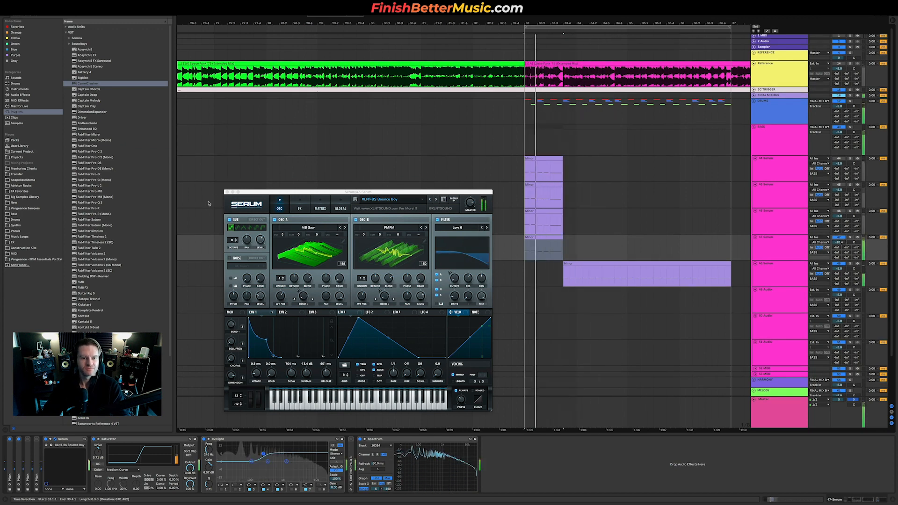
key("space")
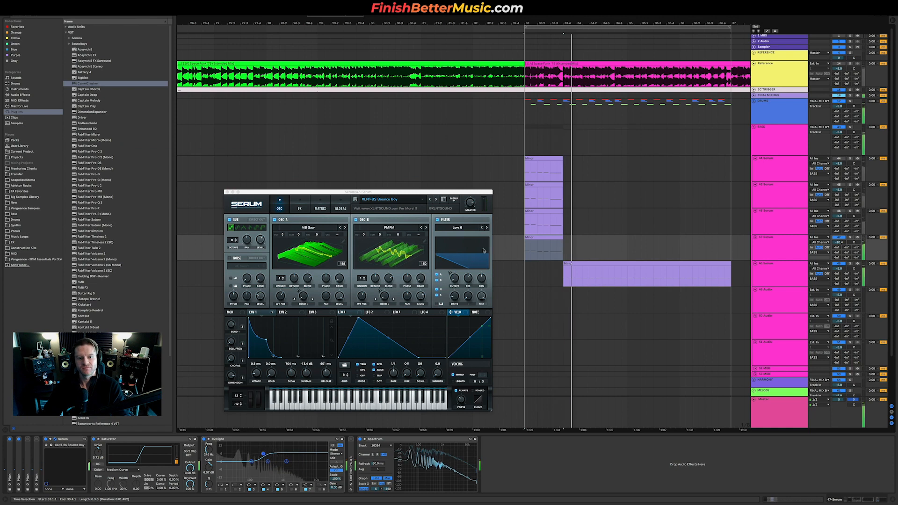
left_click(228, 192)
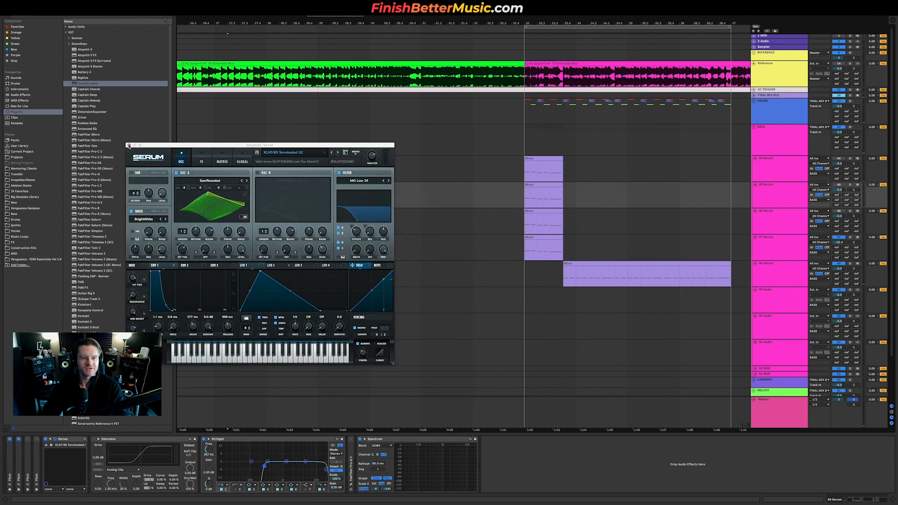
left_click(129, 146)
left_click(492, 248)
key("space")
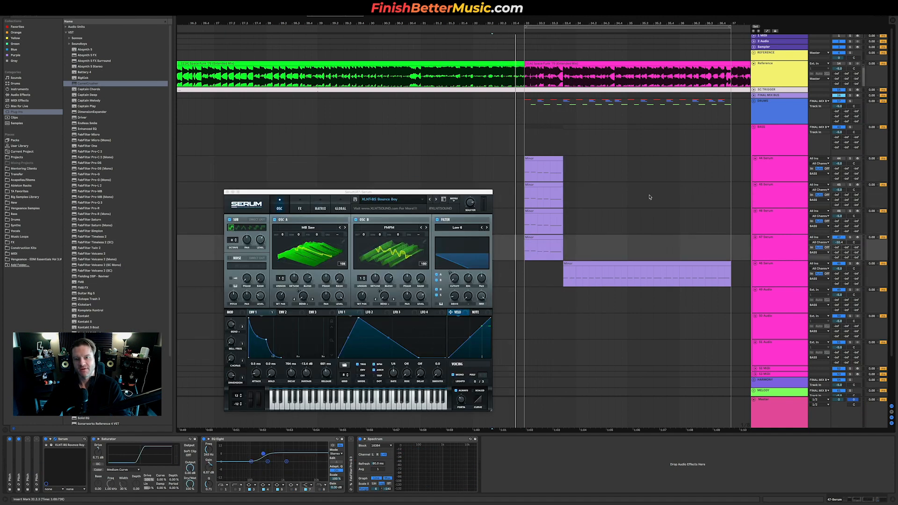
Duplicate the Reference track and delete every clip on the copy except the green section before the drop.
scroll(601, 191, "down", 3)
left_click(788, 79)
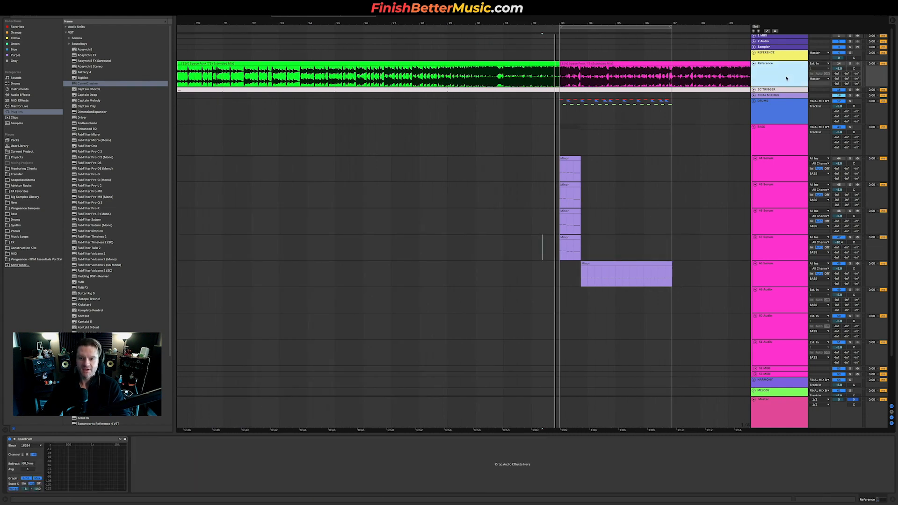
key("ctrl+d")
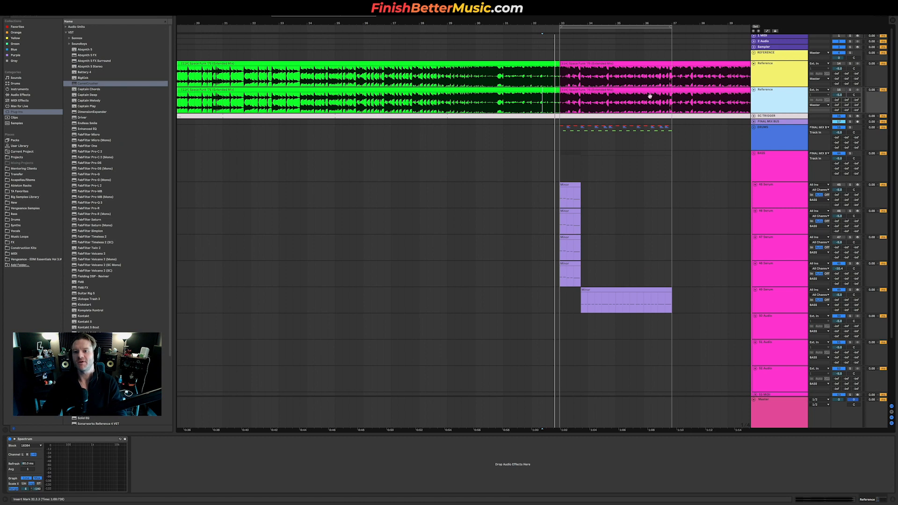
key("w")
left_click_drag(727, 100, 313, 97)
key("Delete")
left_click(235, 88)
key("Delete")
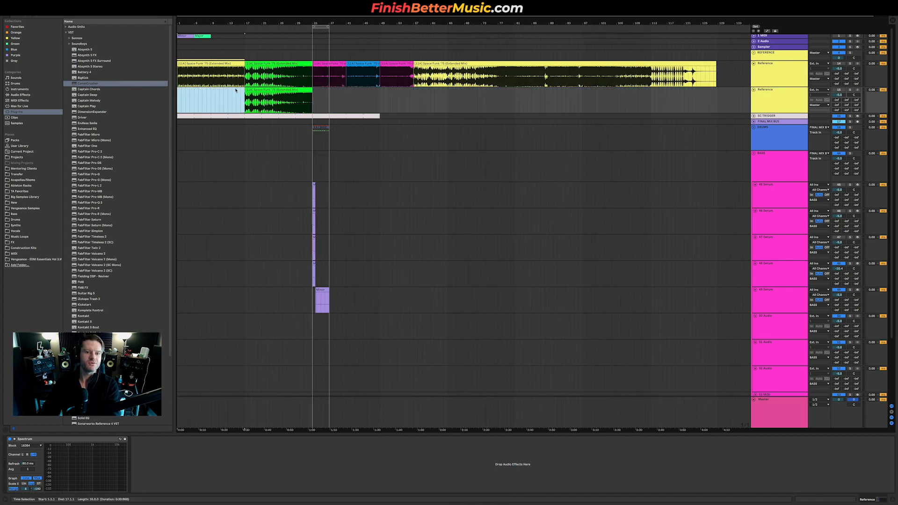
Activate the duplicated Reference track, lower its volume and play the transition into the drop.
key("space")
left_click(839, 90)
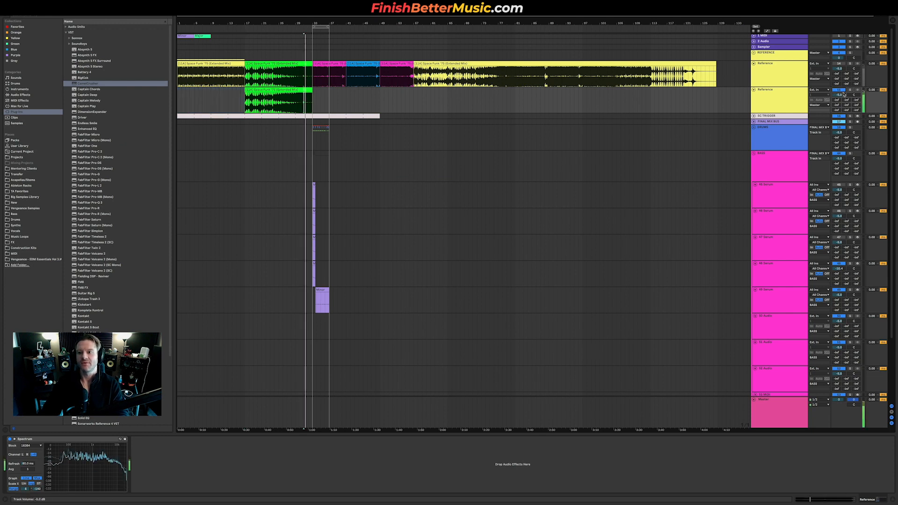
left_click_drag(839, 95, 839, 102)
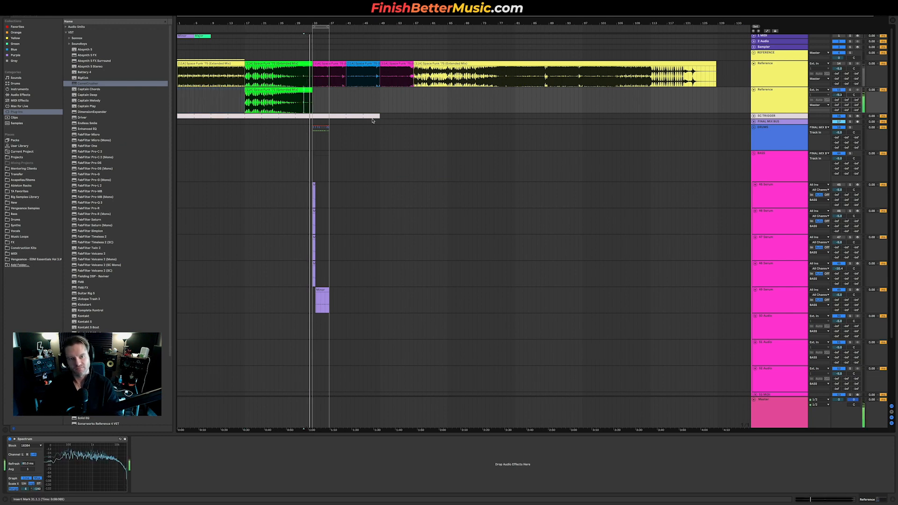
scroll(293, 120, "up", 10)
scroll(370, 114, "up", 2)
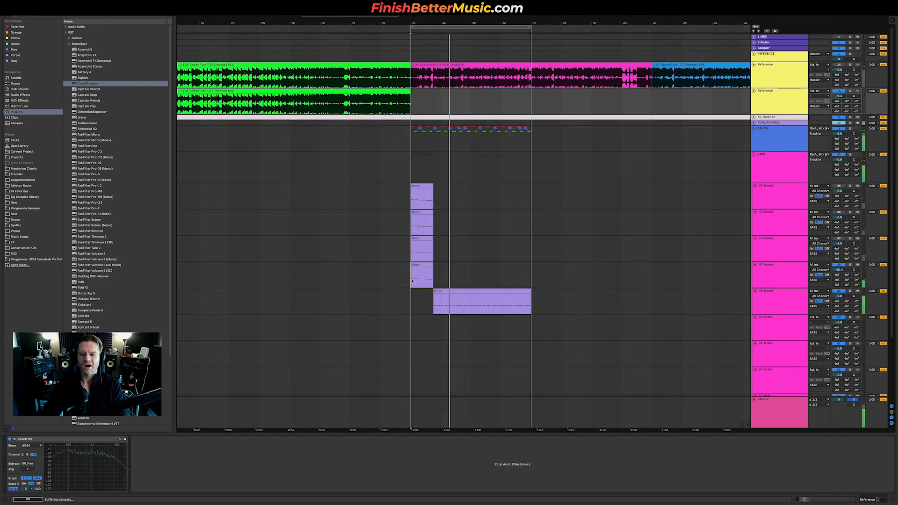
Stop playback and solo the Bounce Boy track.
key("space")
left_click(787, 268)
left_click(851, 265)
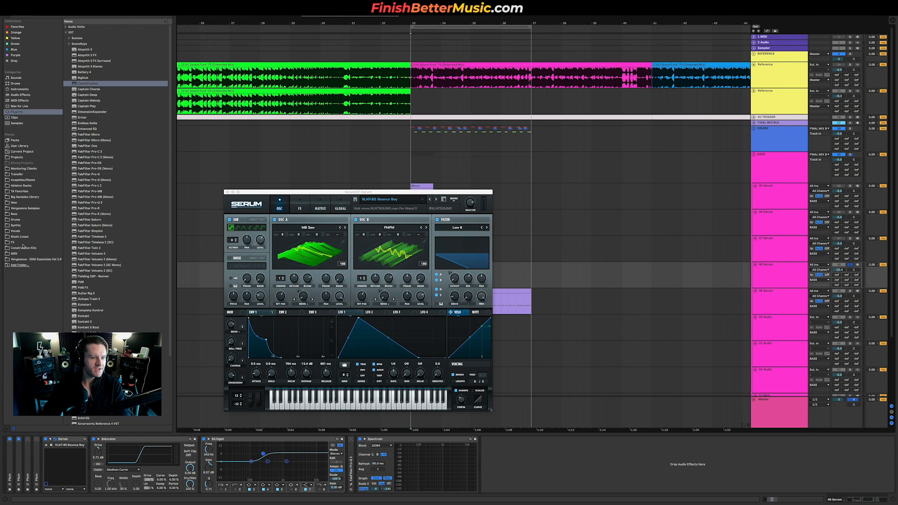
Open the Bass One Shots folder of the XLNT-Technically House pack in the New place.
left_click(19, 203)
left_click(90, 259)
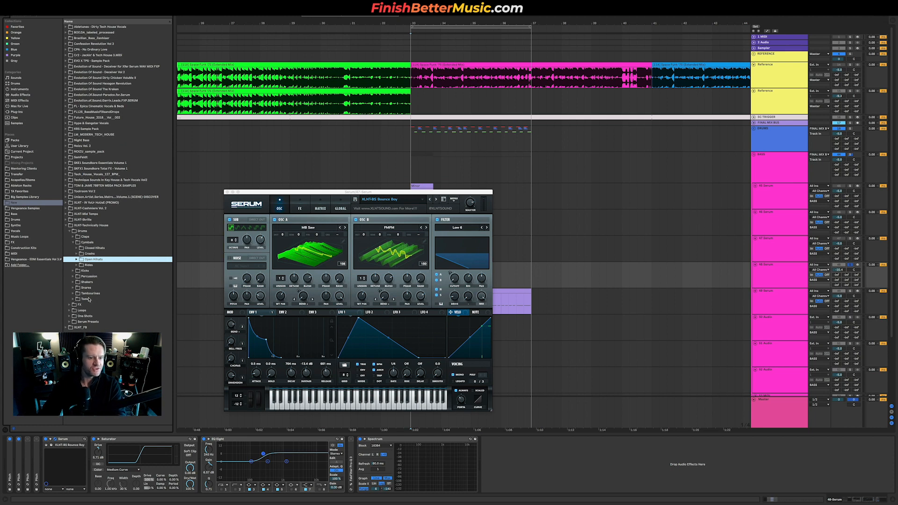
left_click(88, 317)
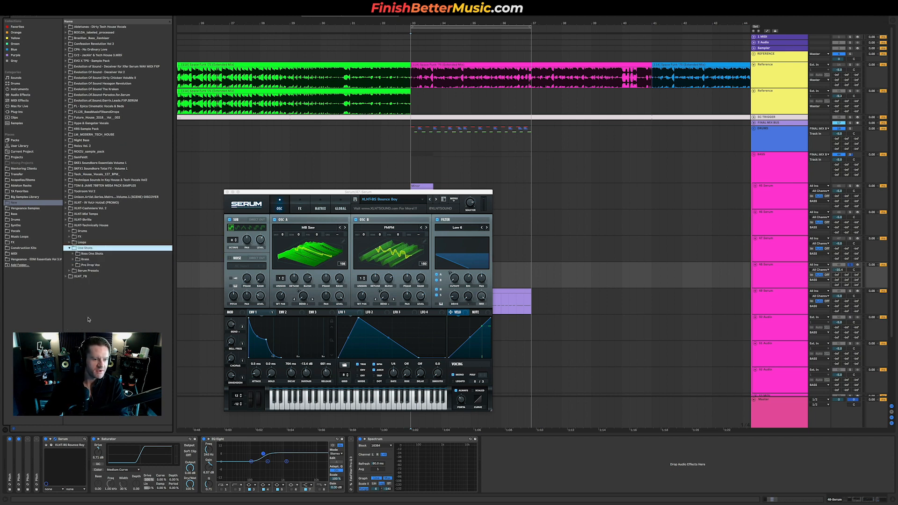
left_click(97, 254)
Audition the samples throughout the Bass One Shots folder, going back and forth to compare the XLNT-Tech House bass shots.
left_click(106, 271)
key("Down")
key("Down")
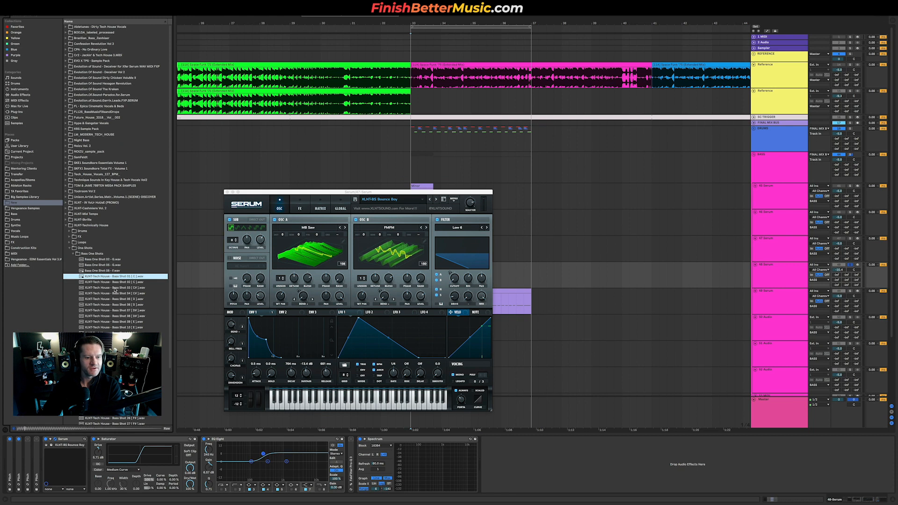
key("Down")
key("Down")
key("Down")
key("Down")
key("Down")
key("Down")
key("Down")
key("Down")
key("Down")
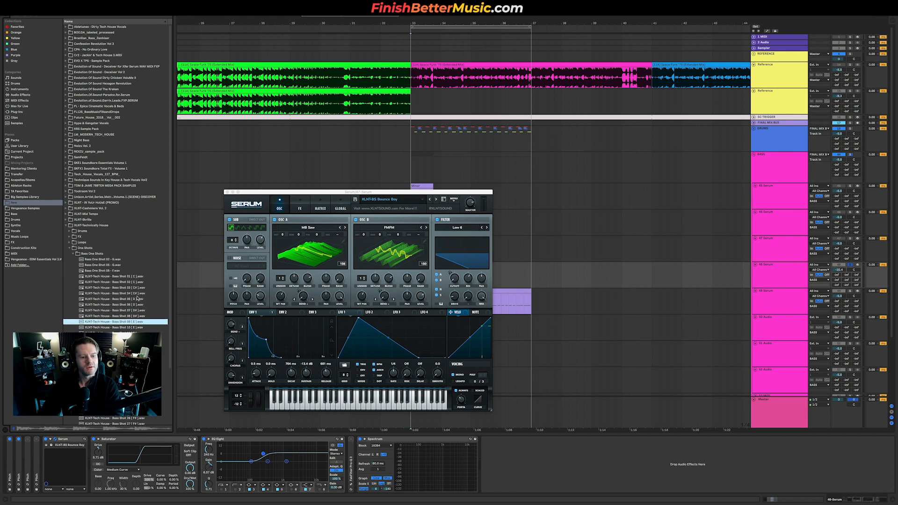
key("Down")
key("Down")
key("Down")
scroll(132, 294, "down", 4)
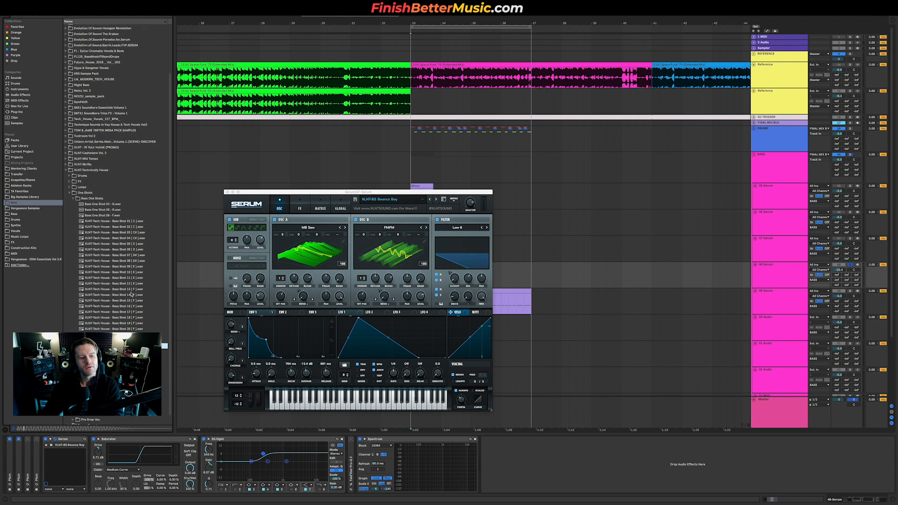
key("Down")
key("Down")
key("Up")
key("Down")
key("Down")
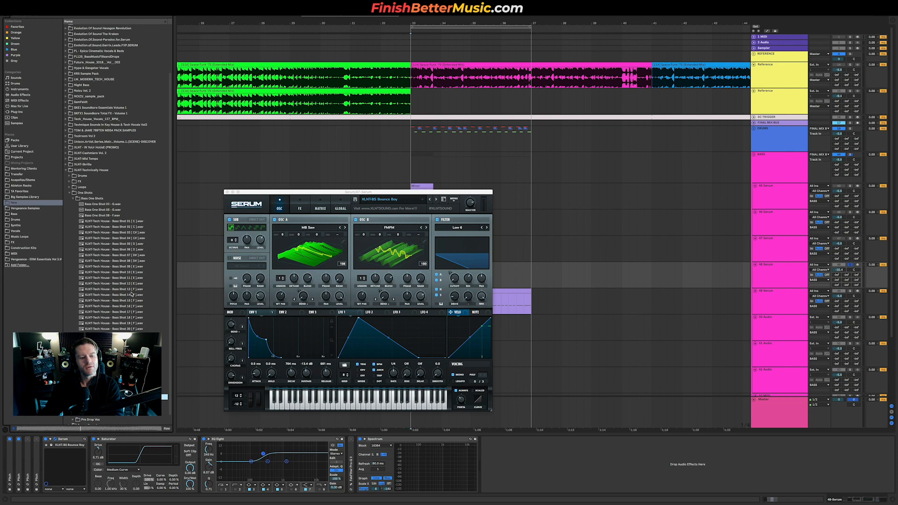
key("Down")
key("Up")
key("Up")
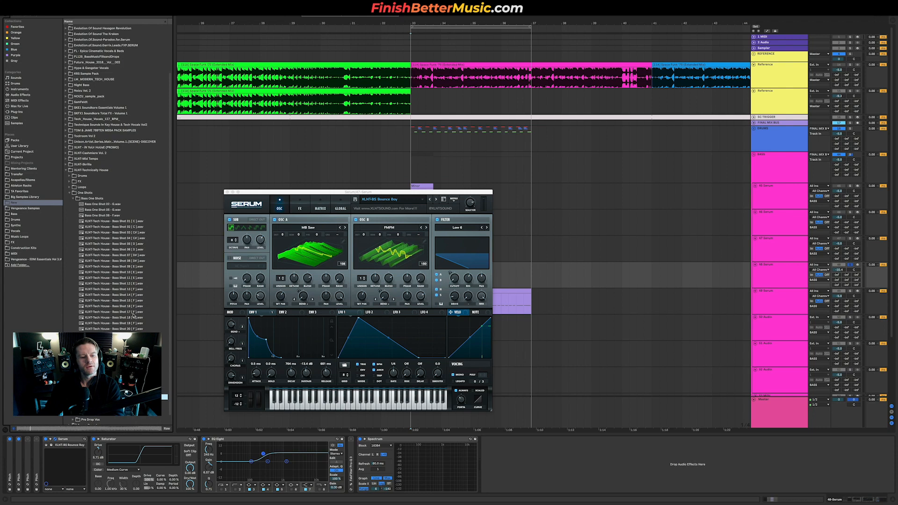
key("Down")
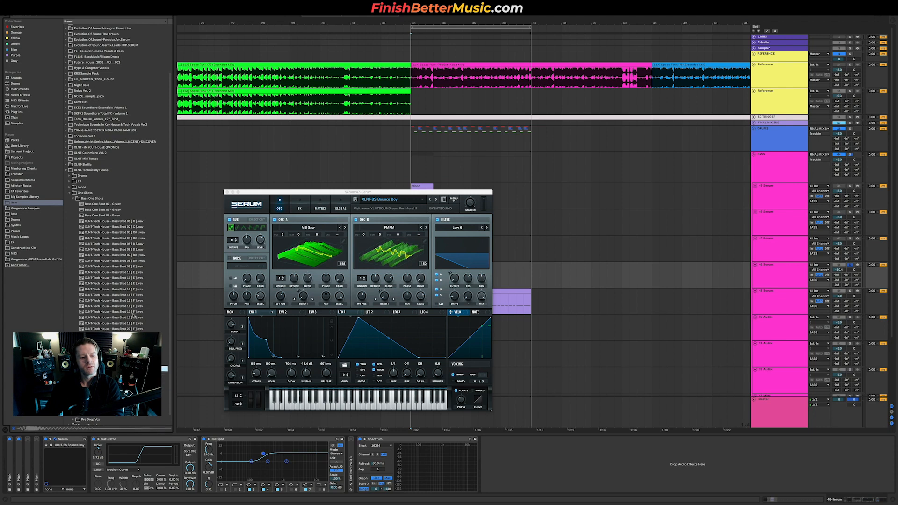
key("Up")
key("Up")
key("Up")
key("Up")
key("Up")
key("Up")
key("Up")
key("Up")
key("Up")
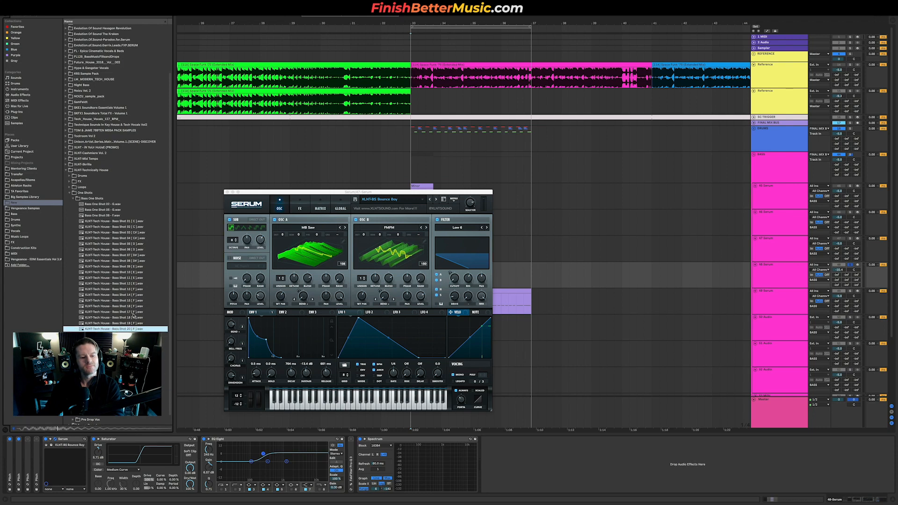
key("Up")
key("Up")
key("Up")
key("Up")
key("Up")
key("Up")
key("Up")
key("Up")
key("Up")
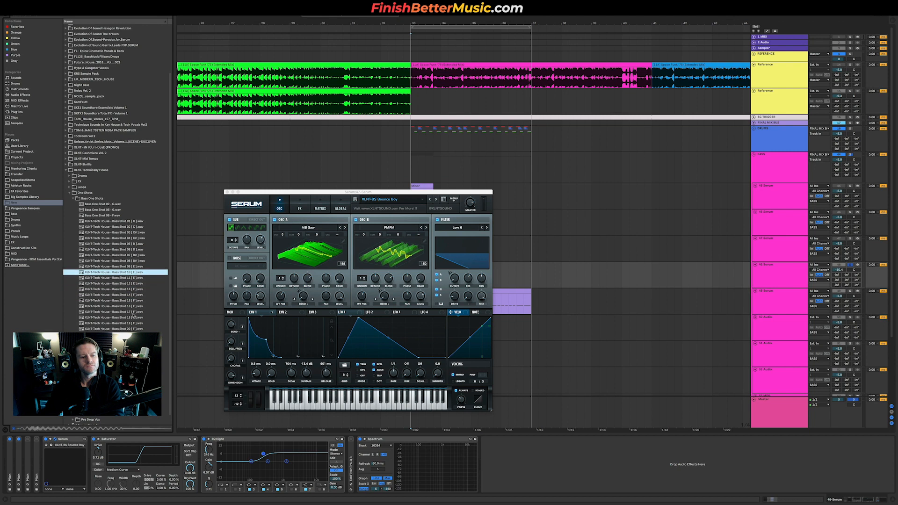
key("Up")
key("Up")
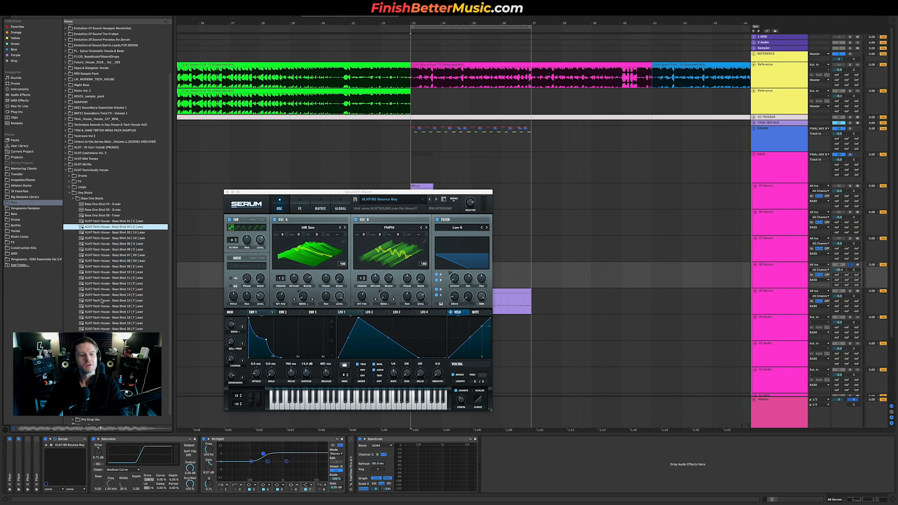
Open the Basses folder within the Vengeance EDM Essentials Vol 3 pack's Synth folder.
left_click(46, 260)
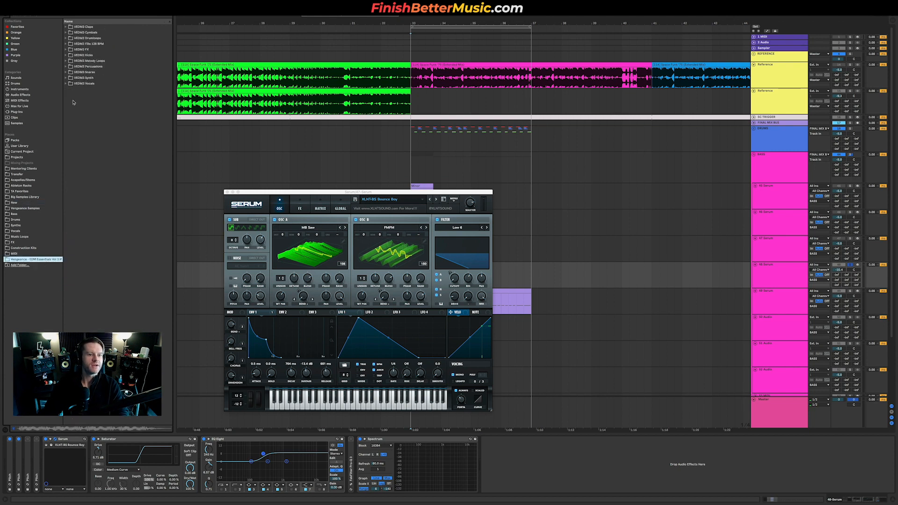
double_click(90, 79)
double_click(89, 89)
Audition the VEEM3 bass one-shots from Bass 03 through Bass 10.
left_click(111, 112)
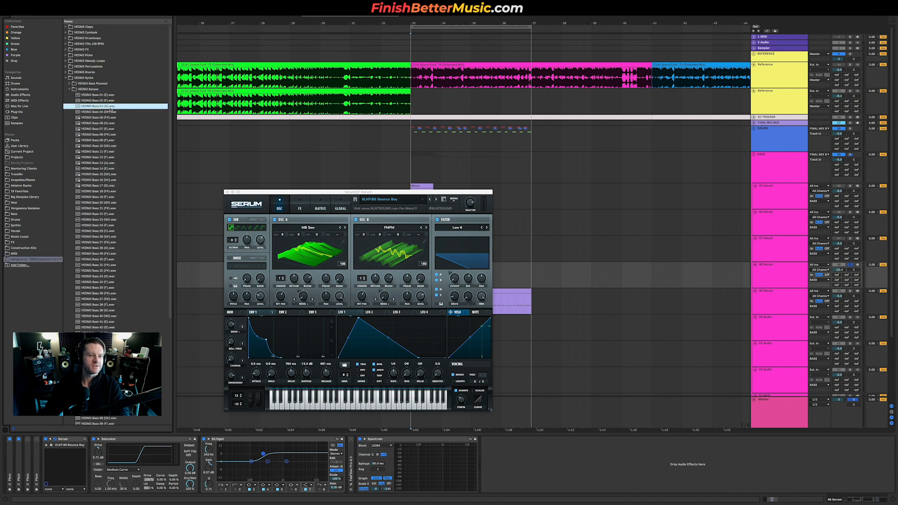
left_click(114, 117)
left_click(127, 124)
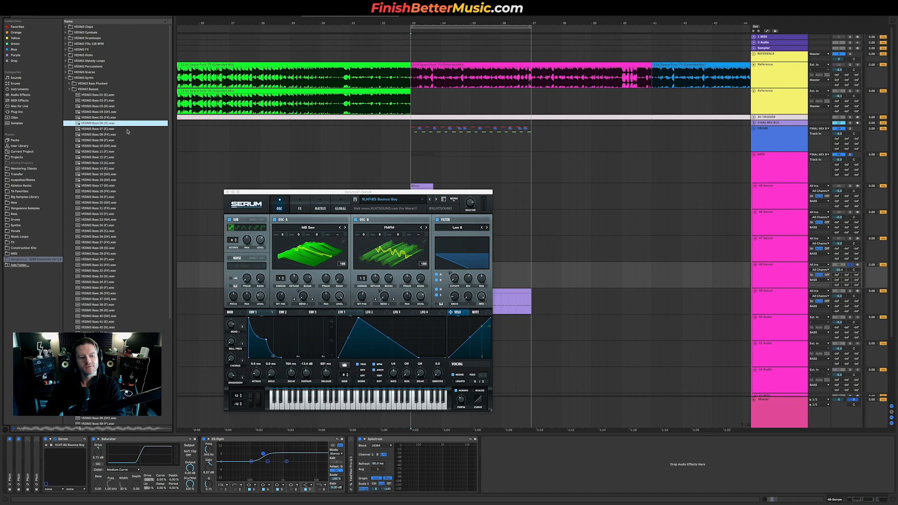
key("Down")
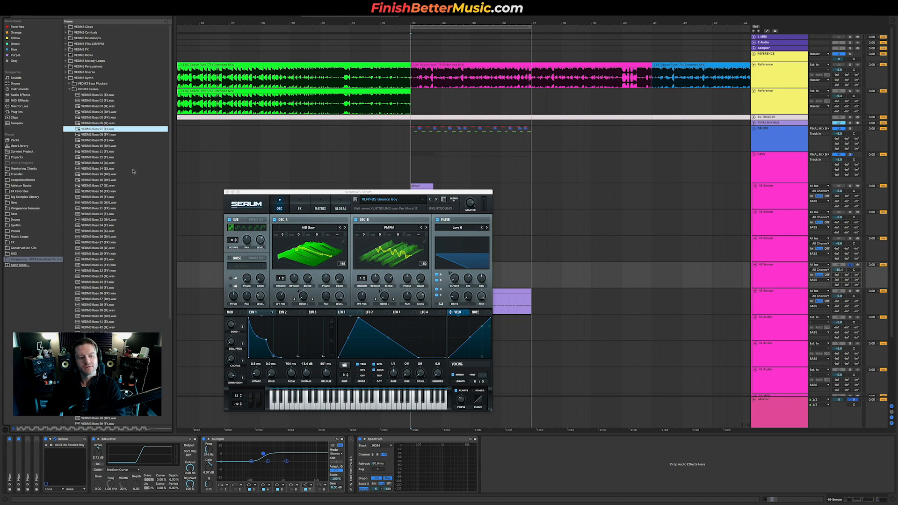
key("Down")
key("Down")
key("Down")
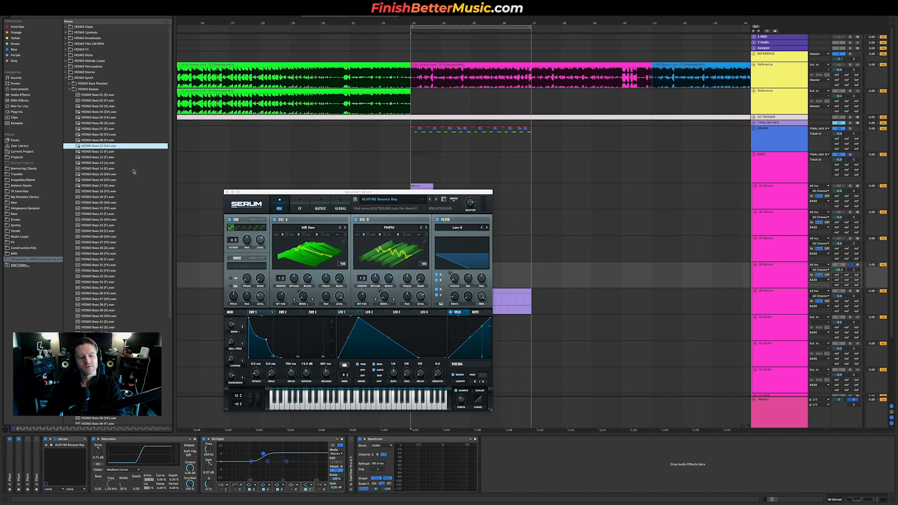
Audition the bass samples in the VEDM3 Basses folder, stopping on VEDM3 Bass 12 (F).wav.
key("Down")
key("Down")
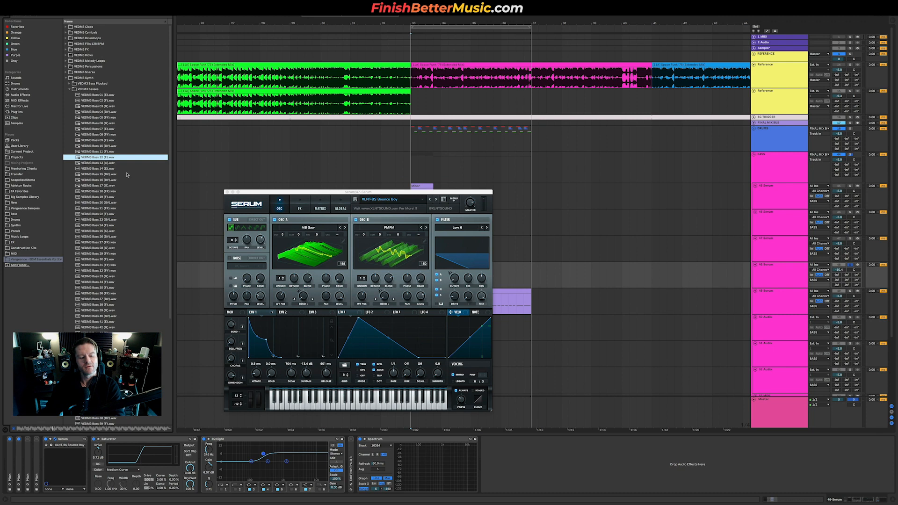
key("Down")
key("Down")
key("Up")
key("Up")
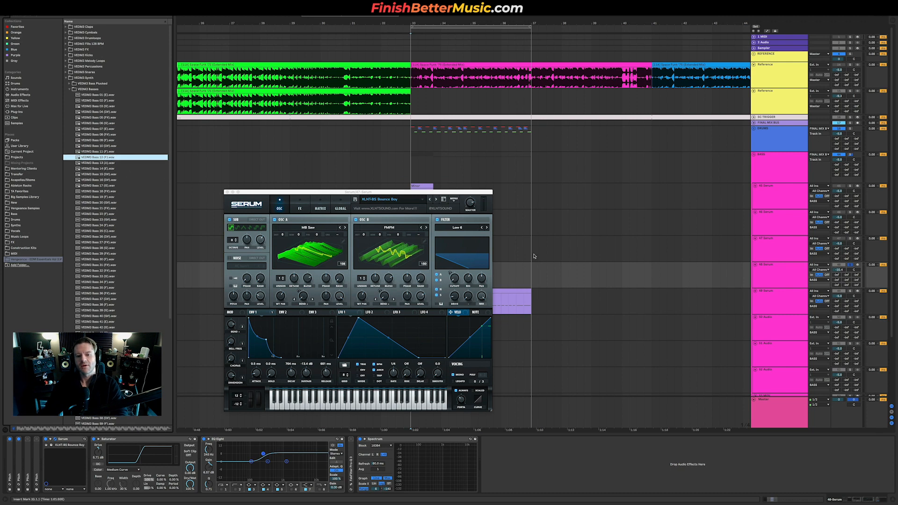
Add a new MIDI track below the 49 Serum track and unfold it.
left_click(785, 302)
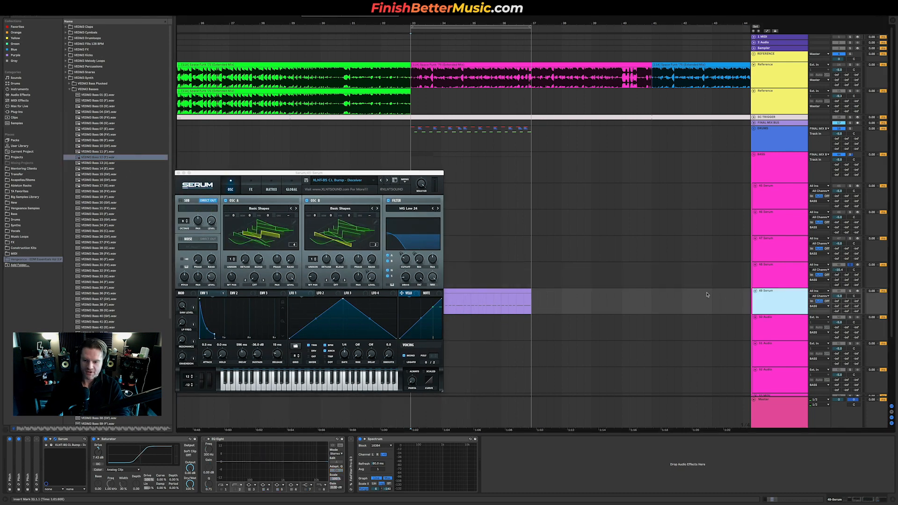
key("ctrl+shift+t")
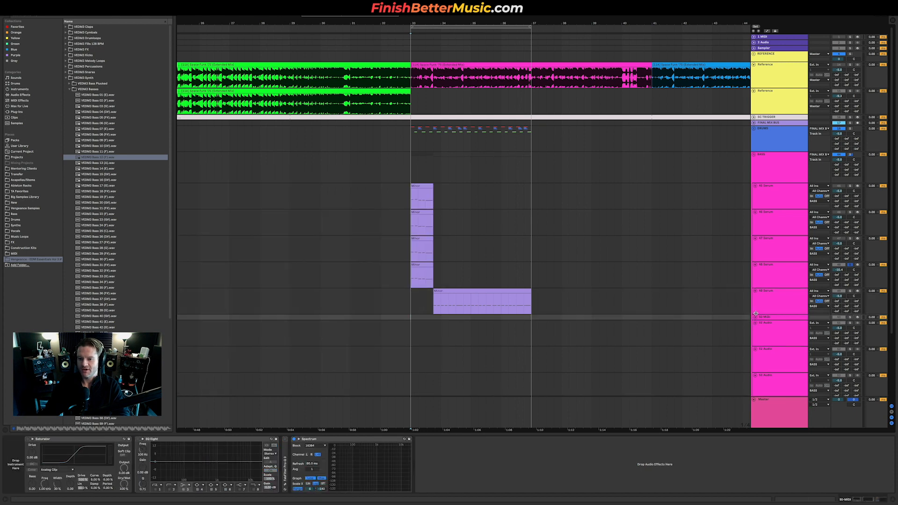
left_click(755, 318)
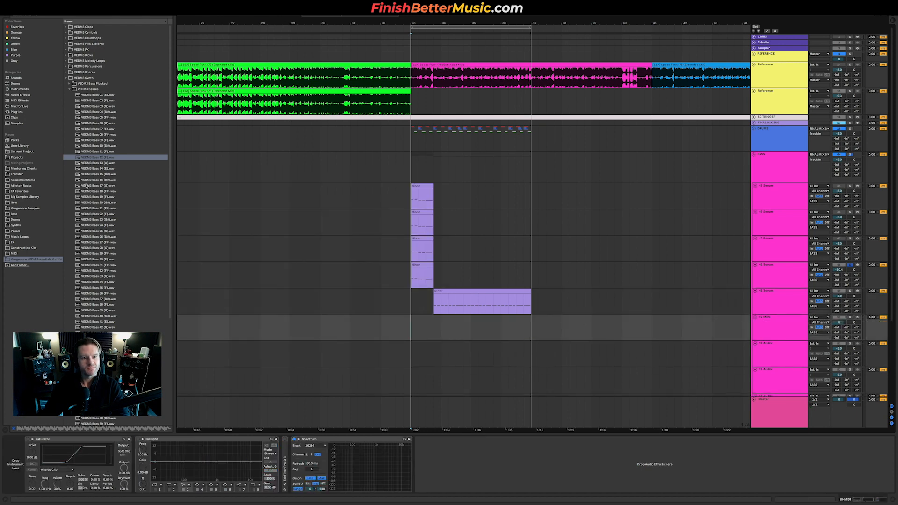
Load the Sampler instrument onto the new MIDI track ahead of its effects.
left_click(23, 90)
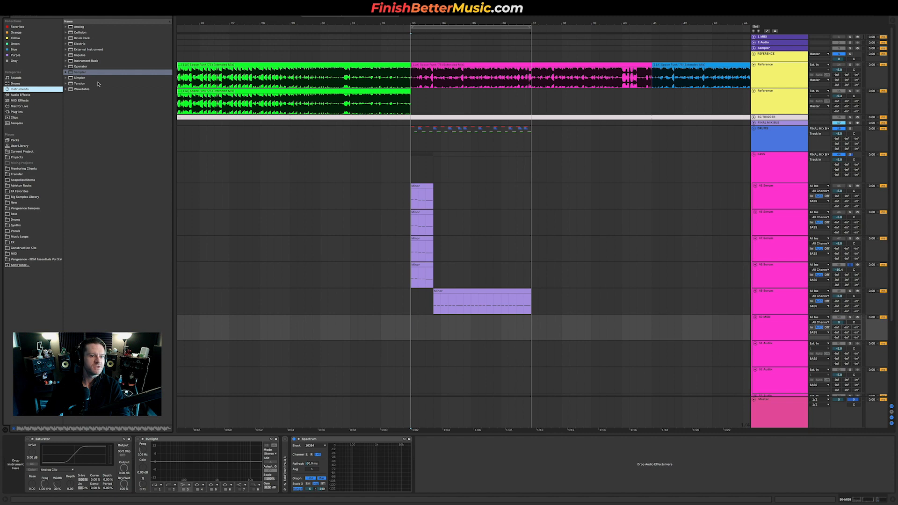
left_click_drag(77, 73, 28, 470)
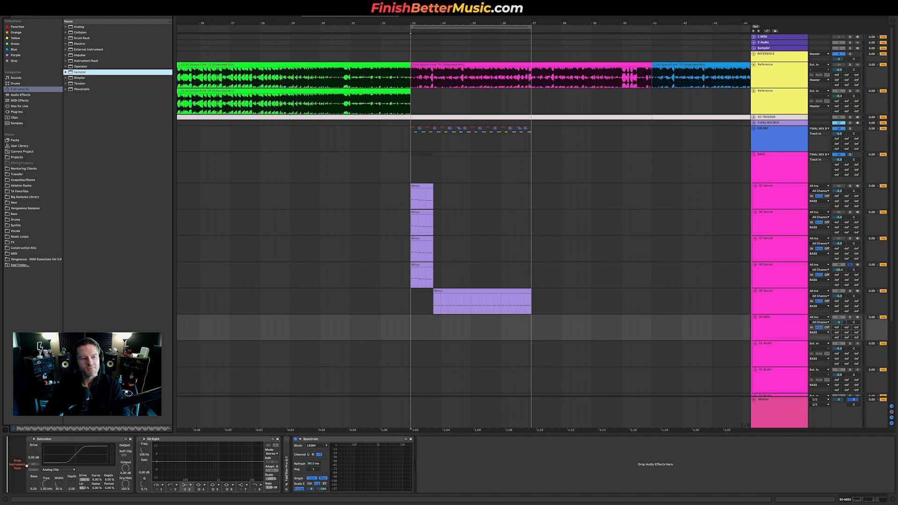
left_click_drag(28, 464, 29, 465)
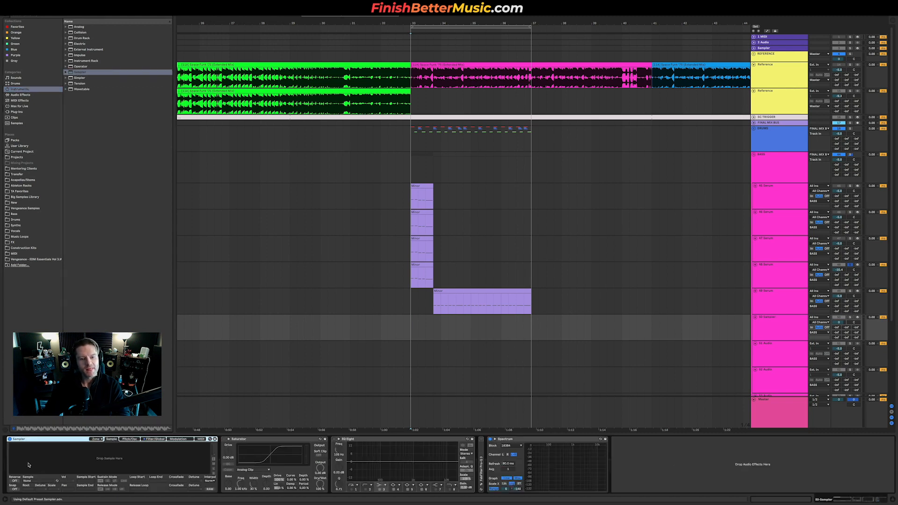
Load VEDM3 Bass 12 (F).wav from the Vengeance EDM Essentials folder into Sampler and adjust its root key.
left_click(42, 255)
left_click(54, 260)
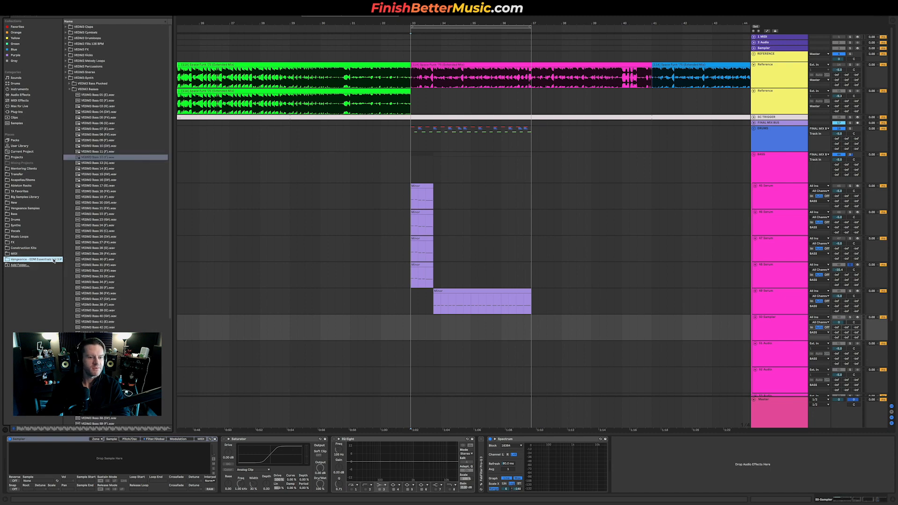
left_click_drag(118, 161, 87, 465)
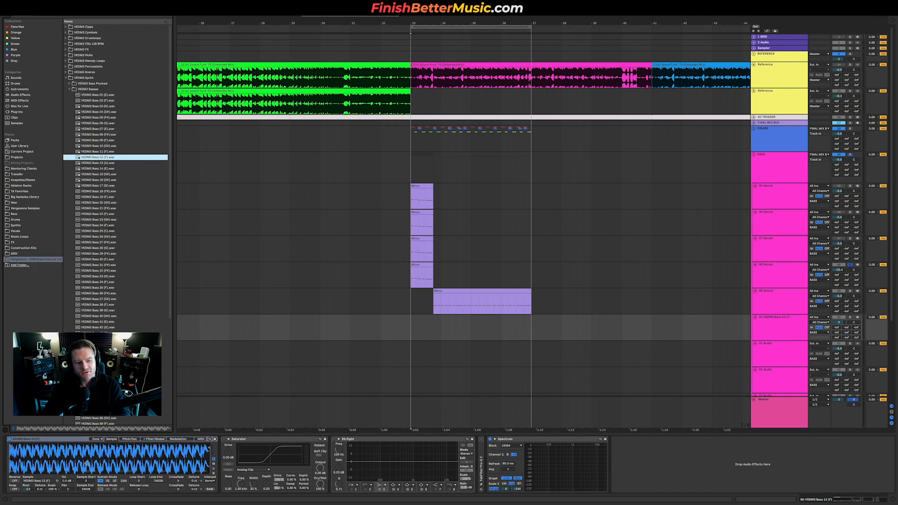
left_click_drag(28, 489, 28, 486)
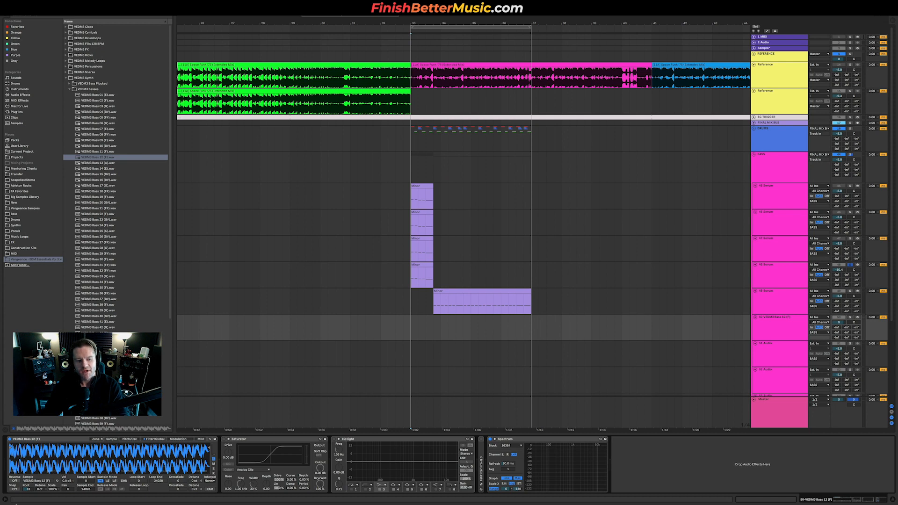
left_click_drag(29, 490, 28, 487)
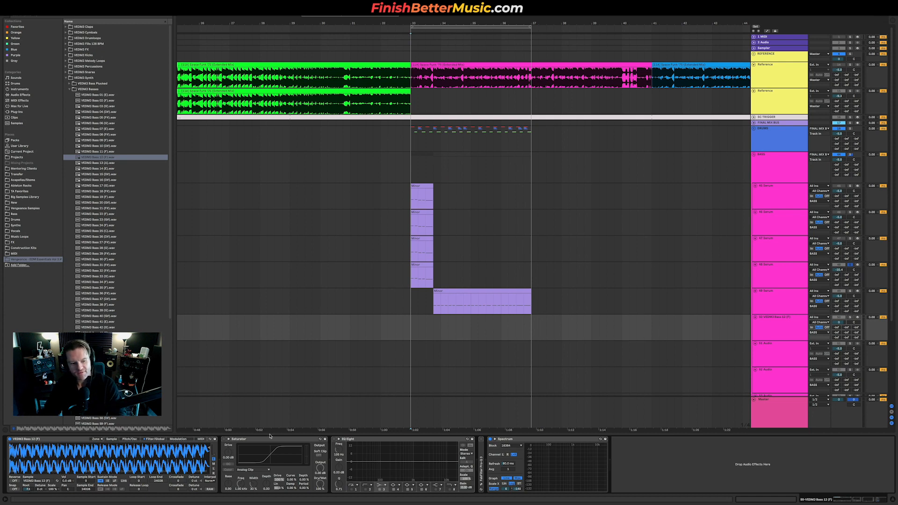
Copy the short MIDI clip from the 48 Serum track onto the new Sampler track at the loop start.
left_click(445, 293)
left_click_drag(394, 174, 313, 121)
left_click(420, 265)
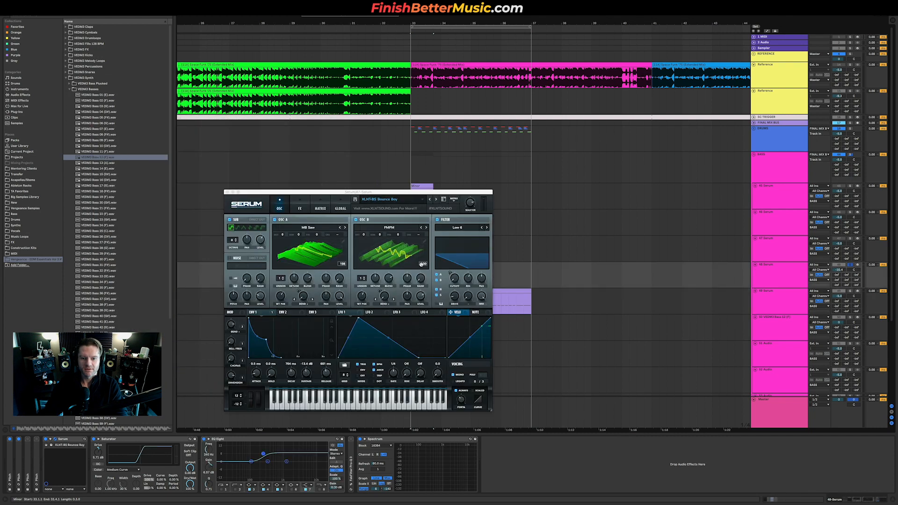
left_click(227, 192)
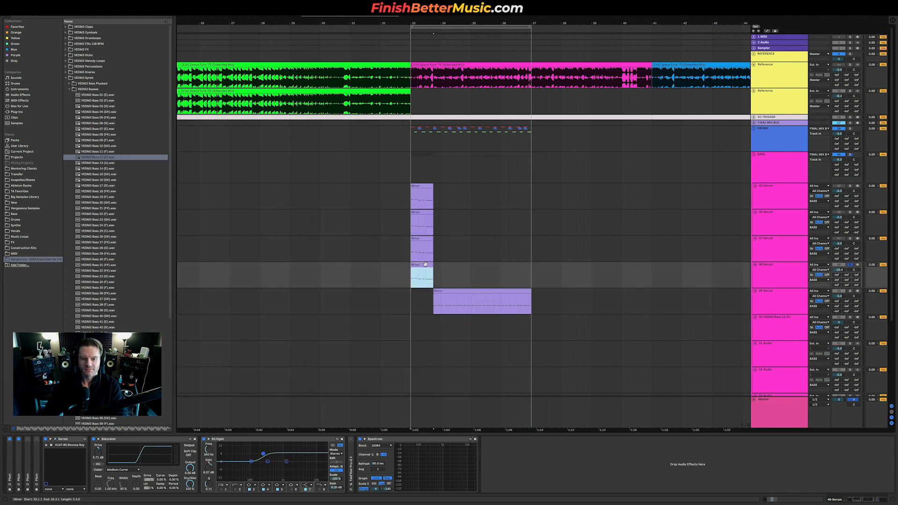
left_click_drag(425, 265, 425, 317)
Play the copied bass clip and set the sample's root key to F3 in Sampler.
key("space")
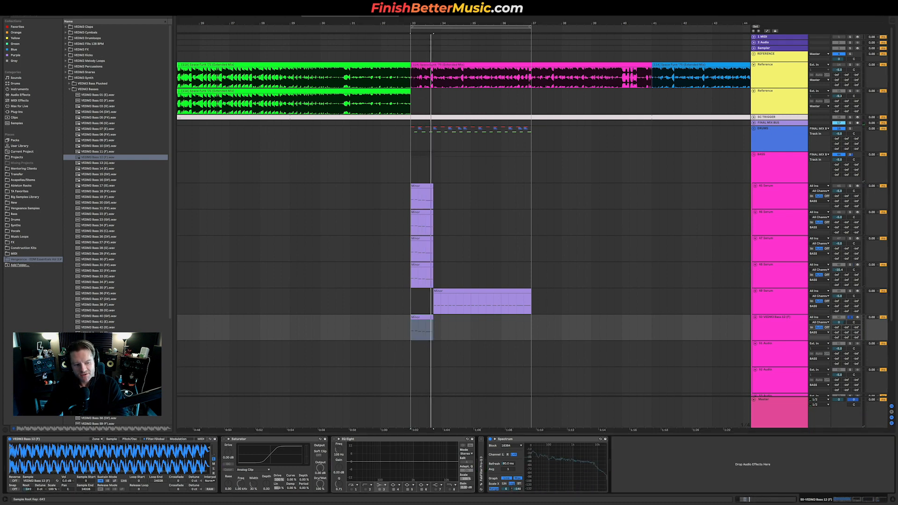
key("space")
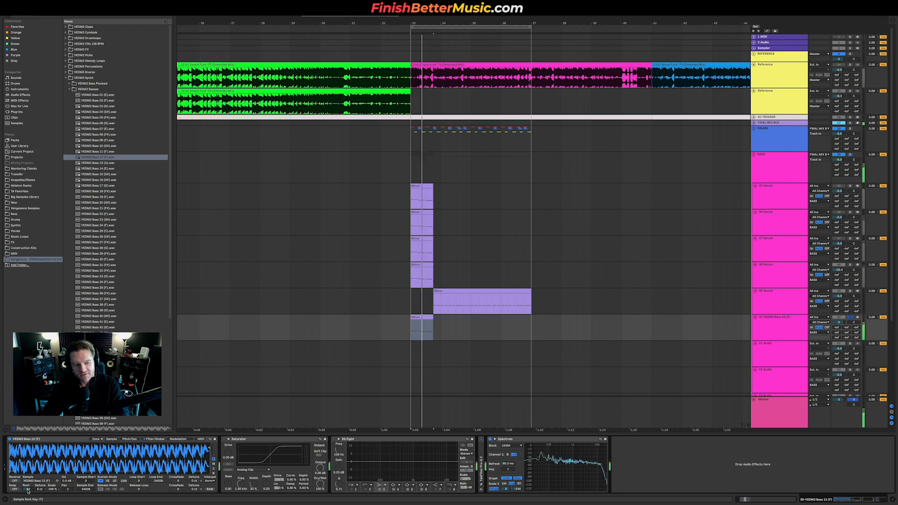
key("space")
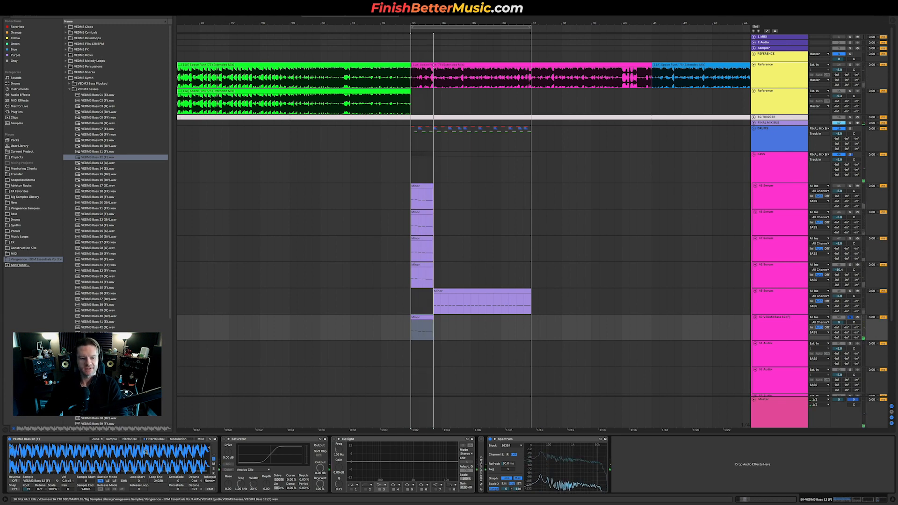
Raise the Sampler's global volume and set the track's C-MAIN VERB send to -27.0 dB.
left_click(148, 439)
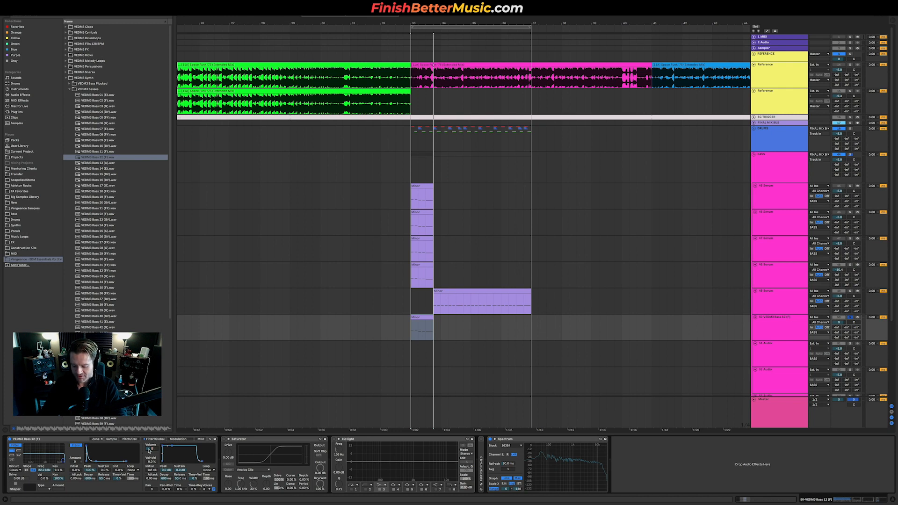
key("space")
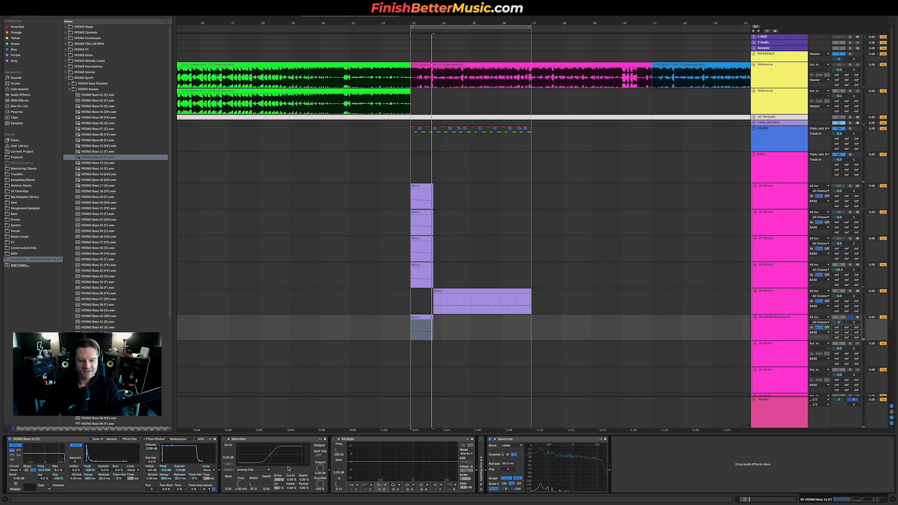
mouse_move(857, 328)
left_mouse_down()
mouse_move(857, 318)
mouse_move(856, 330)
left_mouse_up()
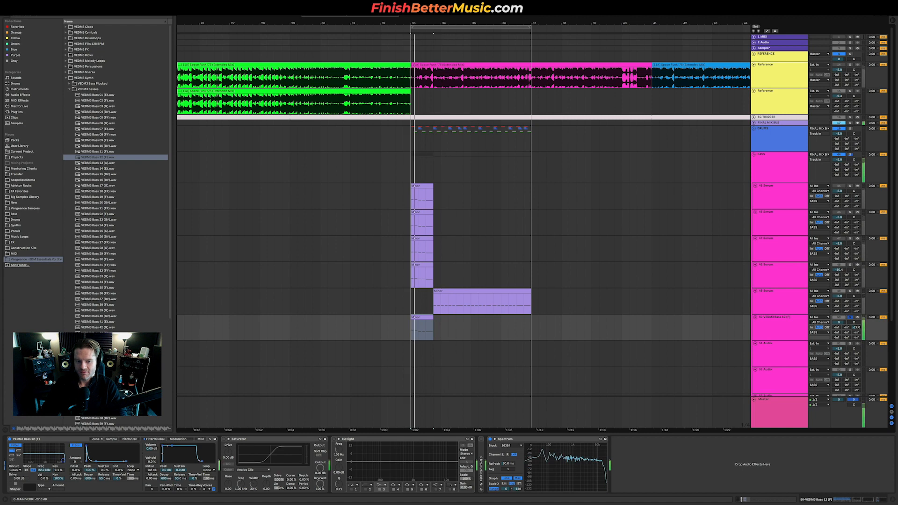
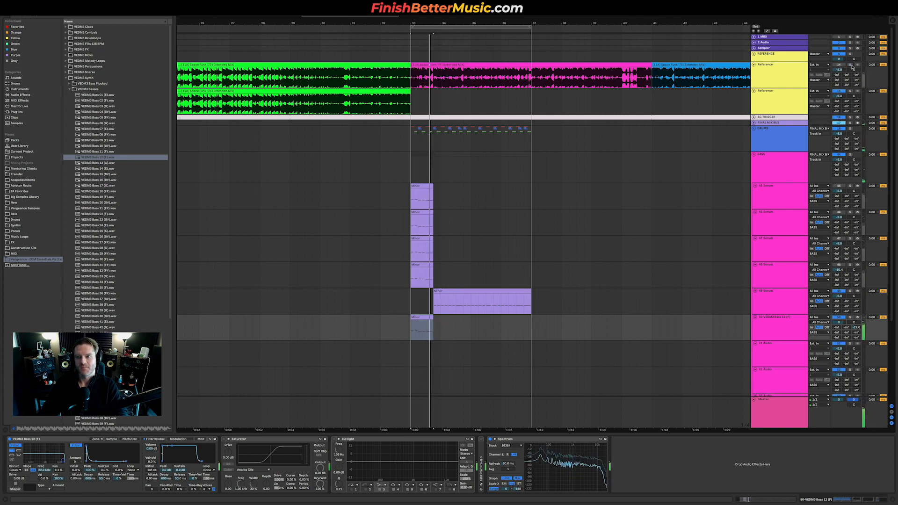
Turn on EQ Eight on the Sampler track and roll off its high frequencies.
left_click(334, 439)
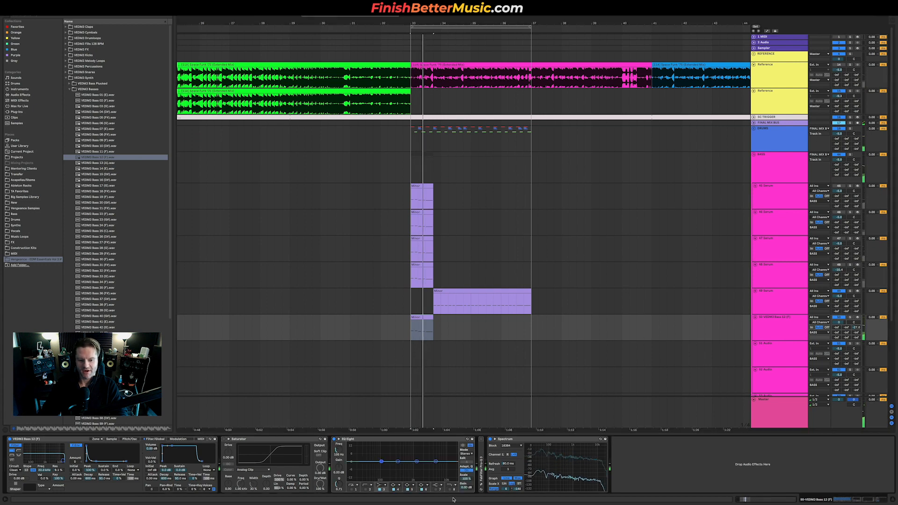
left_click_drag(449, 467, 433, 466)
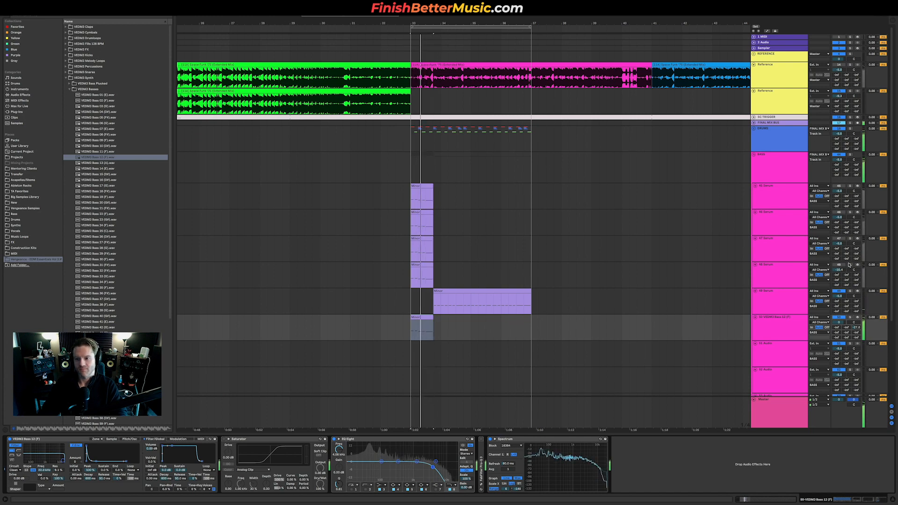
Solo the 48 Serum and 47 Serum tracks in turn and audition each with the Sampler bass over the loop.
left_click(850, 265)
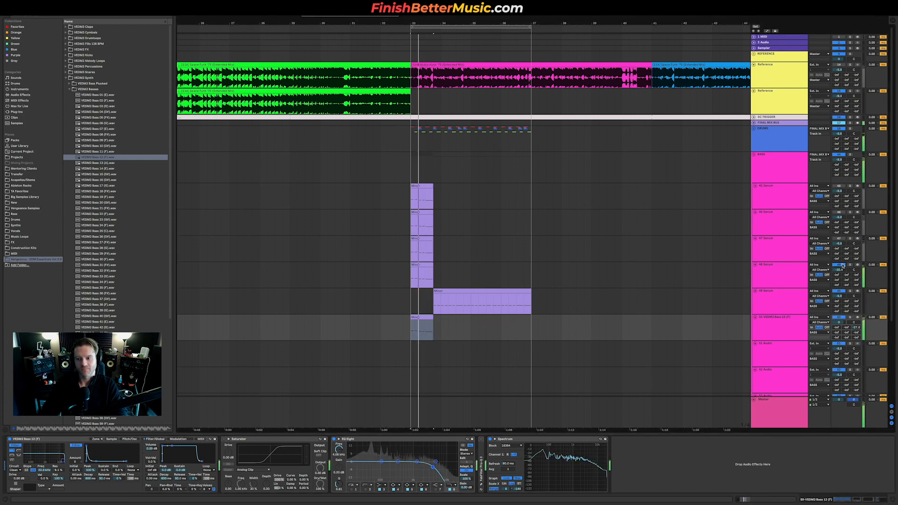
key("space")
key("space")
left_click(852, 240)
key("space")
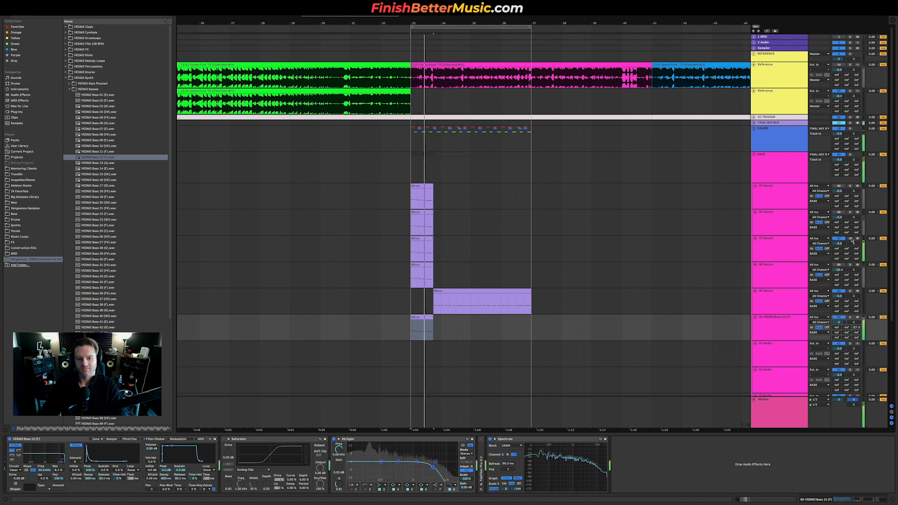
key("space")
key("space")
scroll(406, 343, "up", 1)
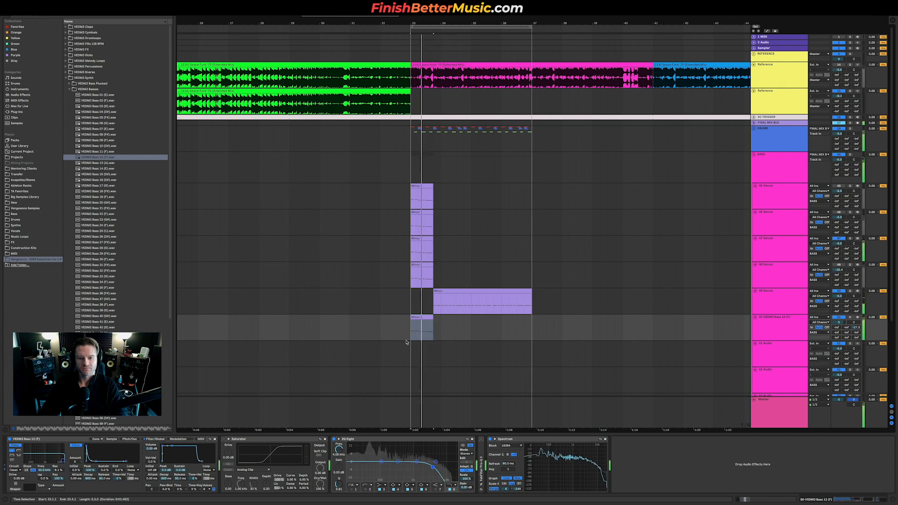
scroll(406, 343, "up", 3)
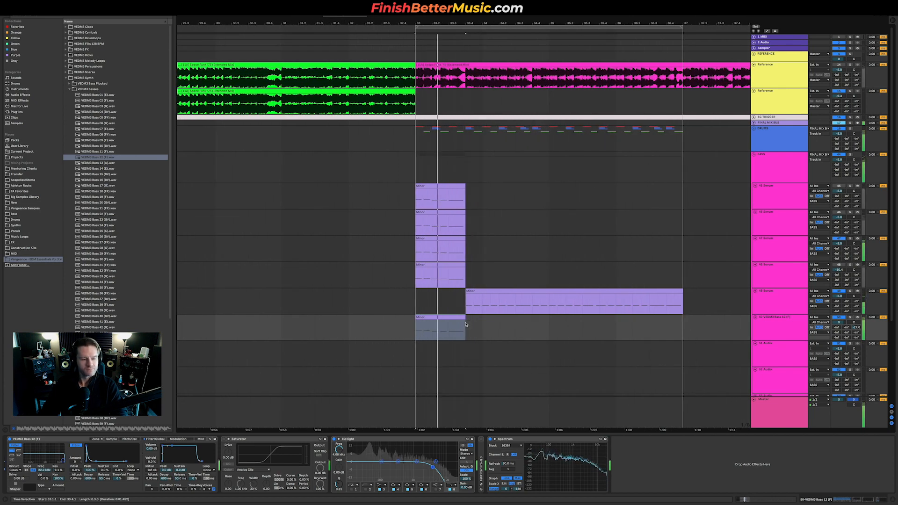
Toggle solo on the first Reference track during playback to compare it with the layered bass.
key("space")
key("space")
left_click(850, 65)
key("space")
key("space")
left_click(850, 65)
key("space")
key("space")
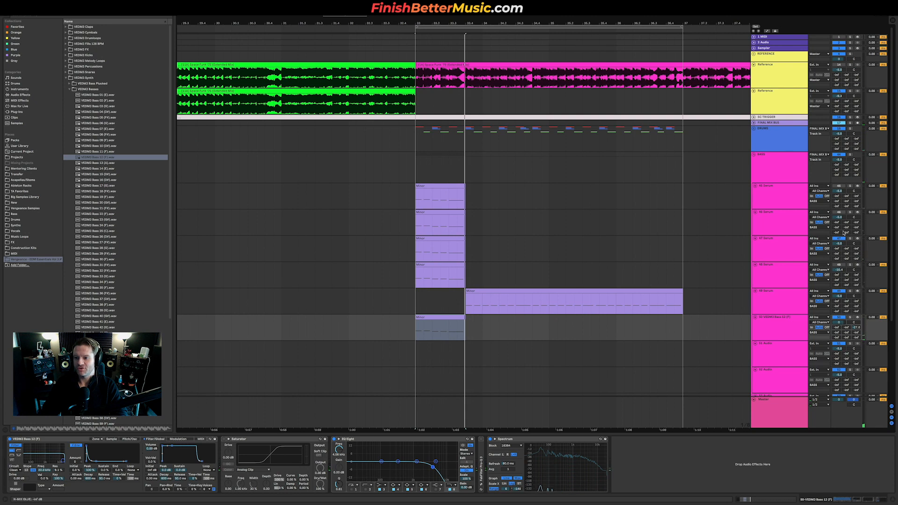
Audition the Sampler bass with the 46 Serum layer, switching the solo to the 45 Serum layer.
left_click(850, 212)
key("space")
key("space")
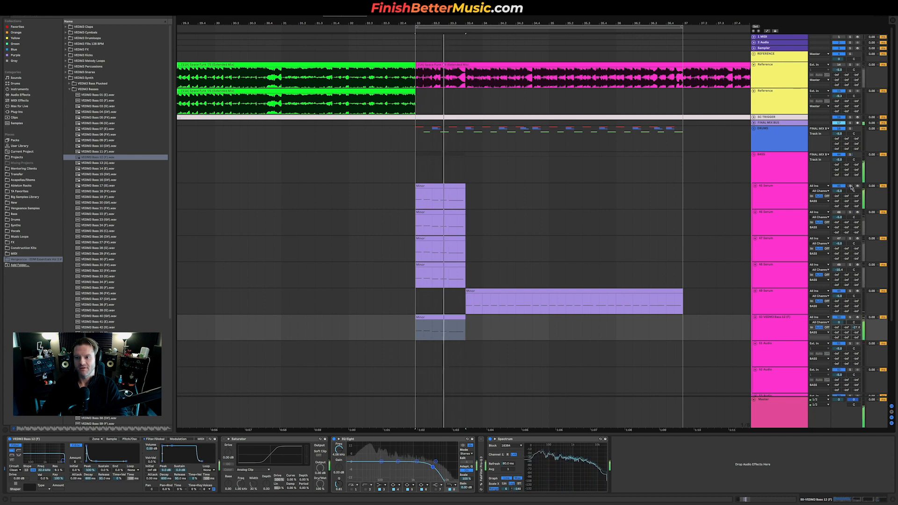
key("space")
key("space")
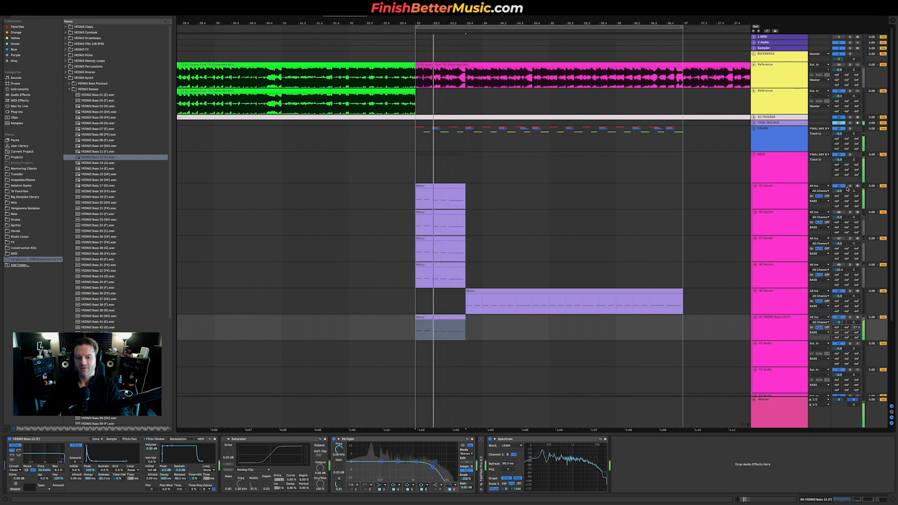
Add a low cut in the Sampler track's EQ Eight and set the track volume to about -5.3 dB during playback.
left_click(351, 489)
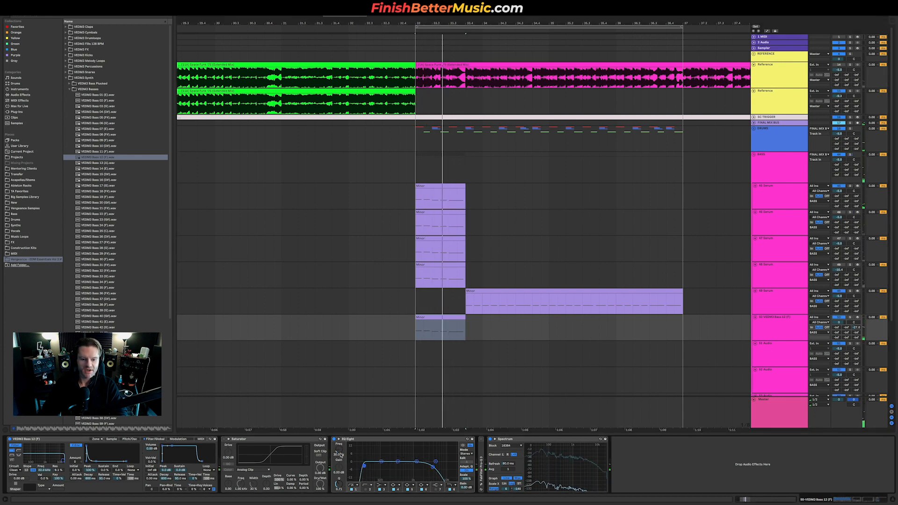
key("space")
key("space")
key("space")
key("space")
key("space")
key("space")
left_click_drag(839, 322, 842, 332)
key("space")
key("space")
key("space")
key("space")
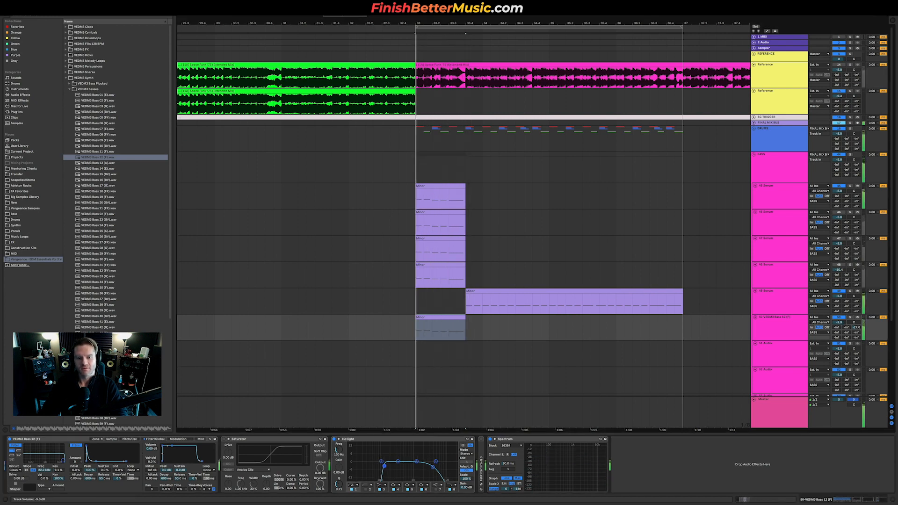
Inspect the notes in the Sampler track's MIDI clip and return to Sampler's sample settings.
double_click(453, 319)
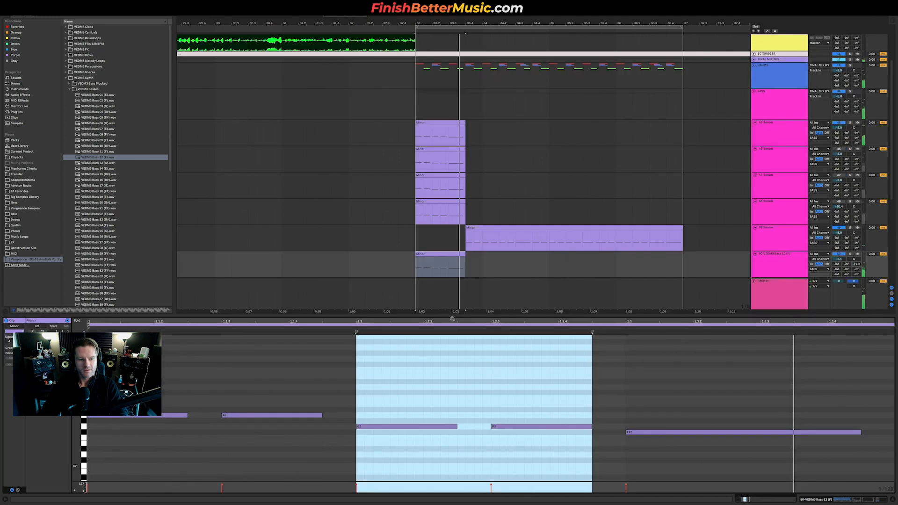
key("shift+Tab")
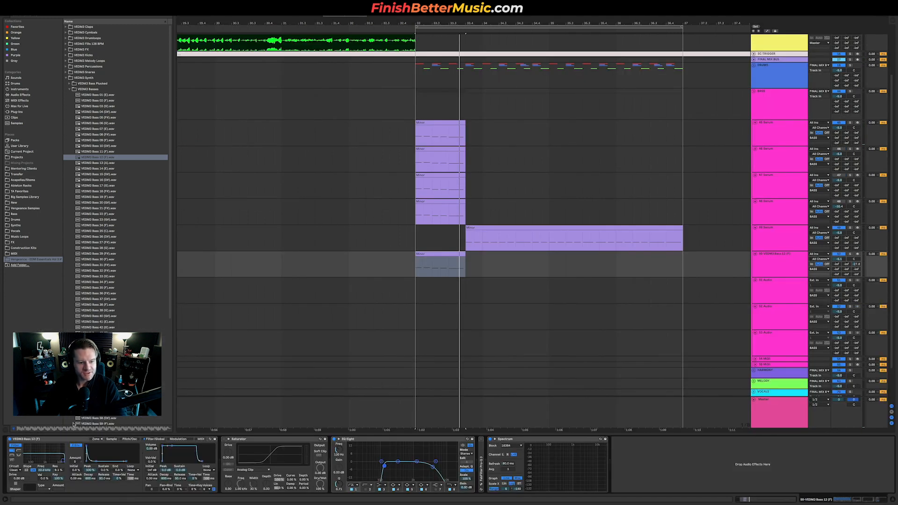
left_click(112, 440)
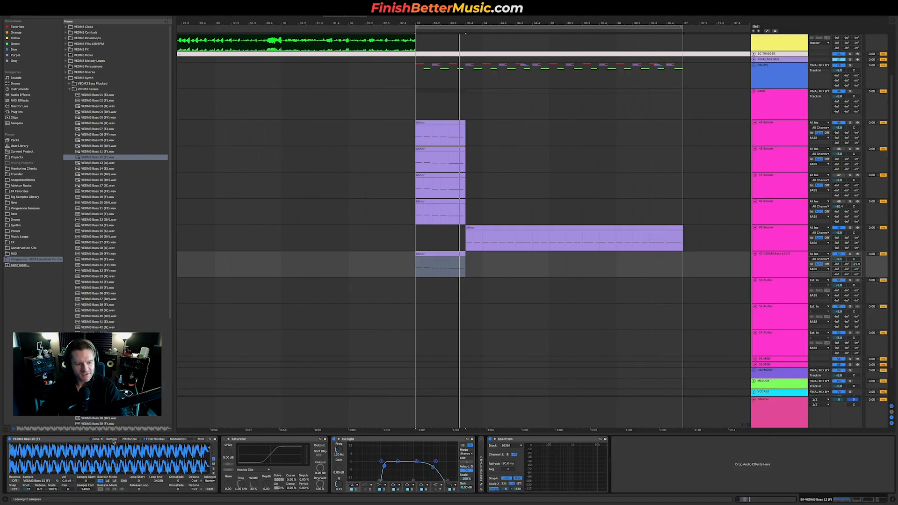
Raise the drive of the Sampler track's Saturator to about 6 dB during playback and set its curve to Medium Curve.
key("space")
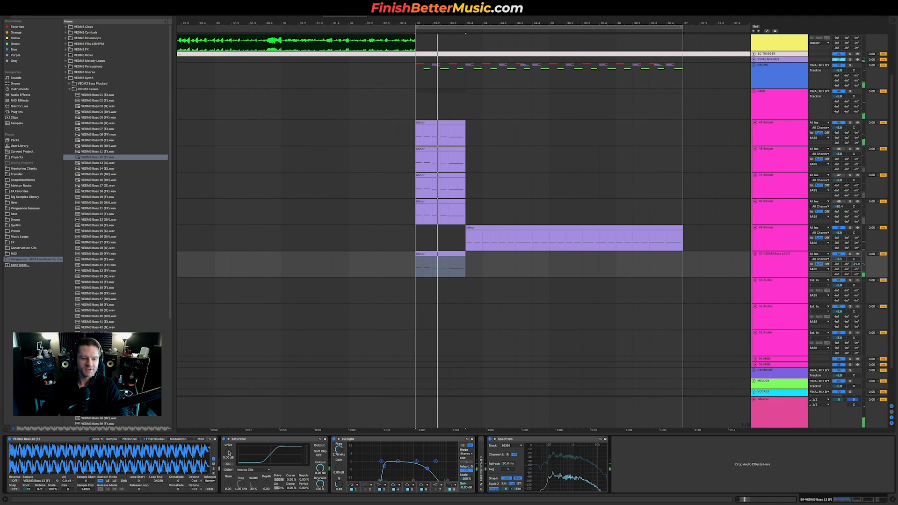
left_click(253, 469)
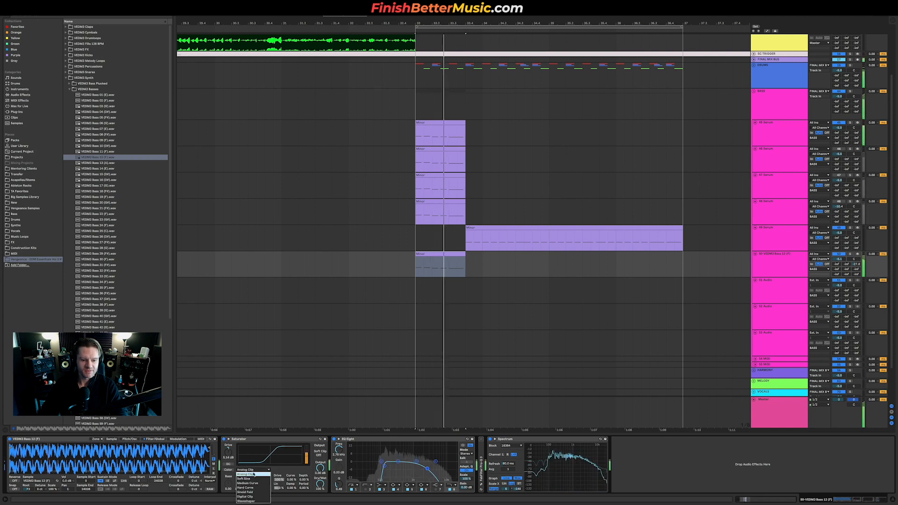
left_click(257, 481)
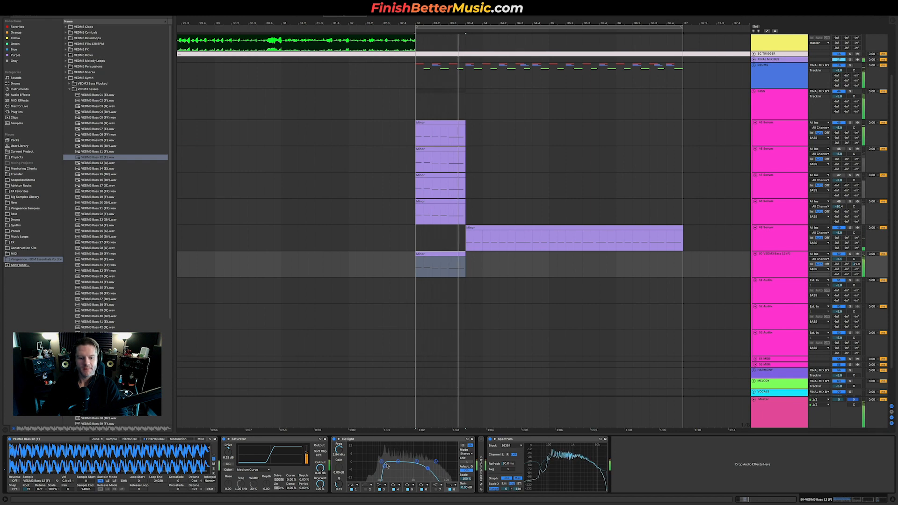
Solo the 45 Serum track and switch off its CamelCrusher while auditioning it.
left_click(862, 122)
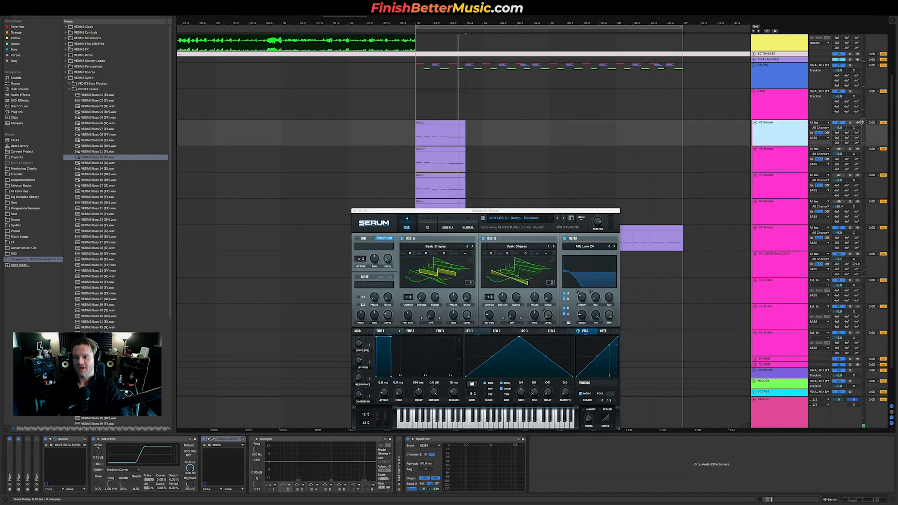
key("space")
left_click(850, 123)
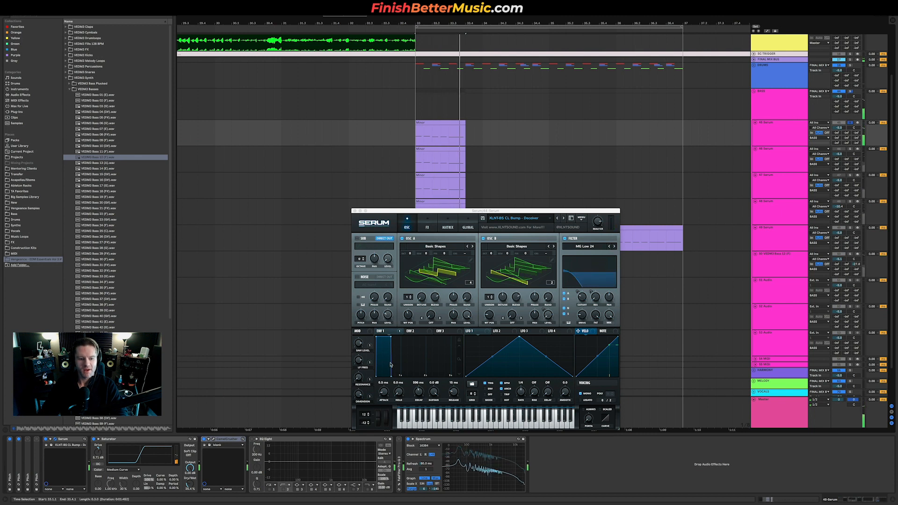
left_click(204, 440)
key("space")
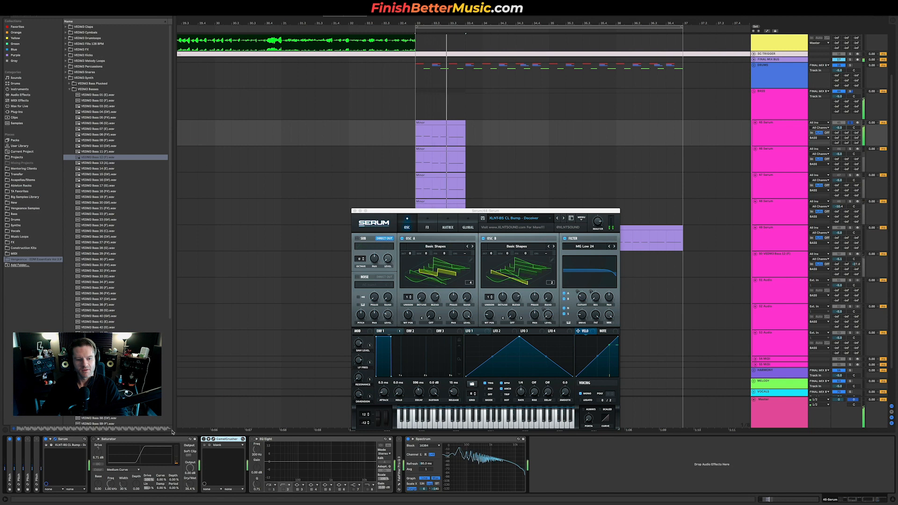
Enable EQ Eight on the 45 Serum track with a high cut around 700 Hz, and toggle the track's Saturator.
left_click(252, 439)
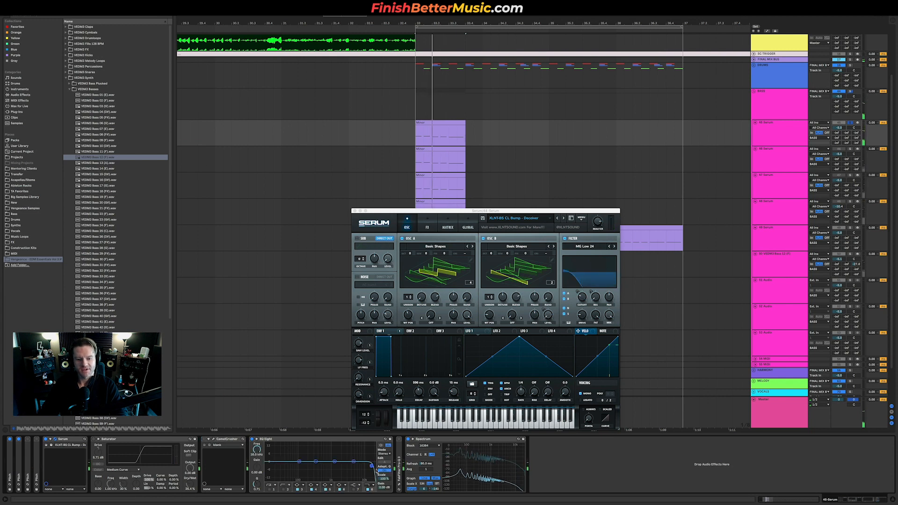
key("space")
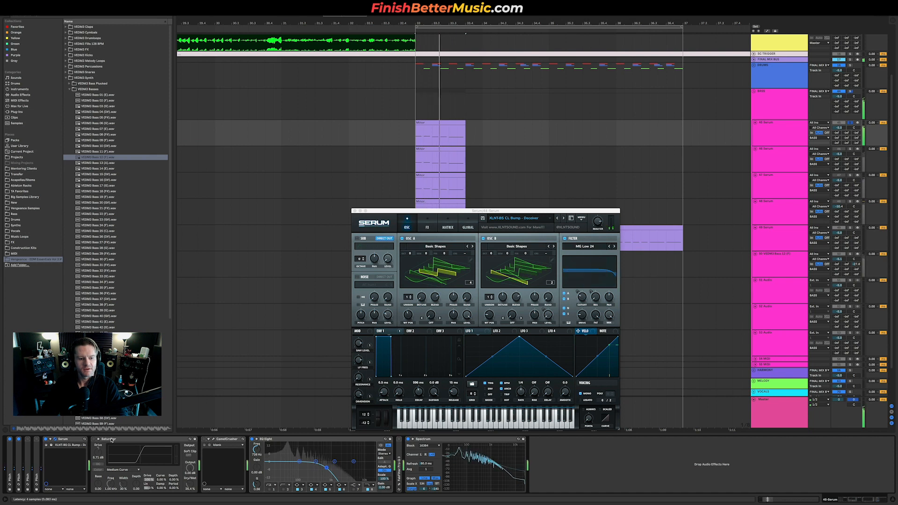
left_click(94, 439)
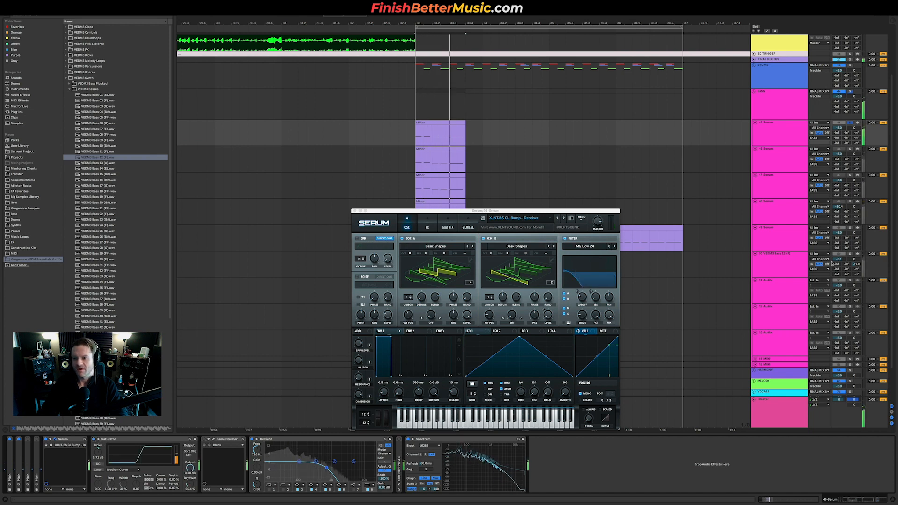
Solo the Sampler bass alongside 45 Serum and raise its EQ Eight high cut to above 18 kHz during playback.
left_click_drag(490, 208, 193, 158)
left_click(850, 254)
key("space")
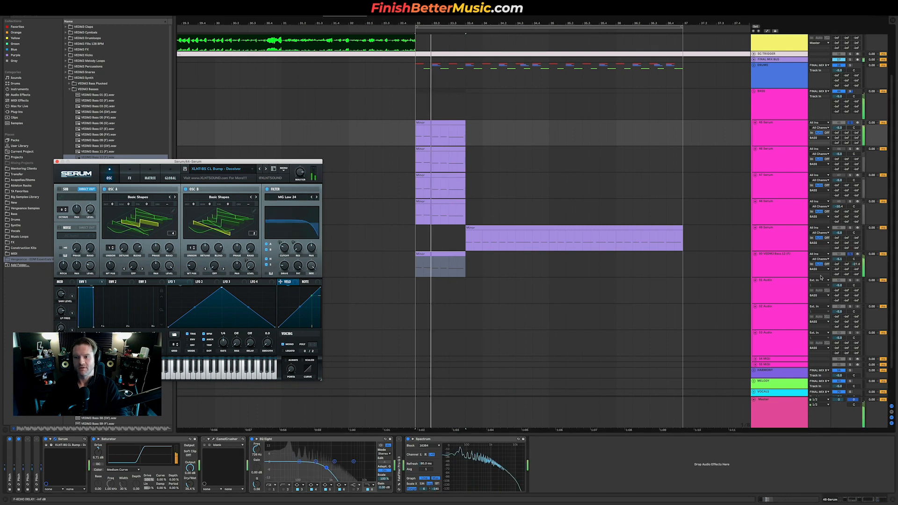
left_click(778, 261)
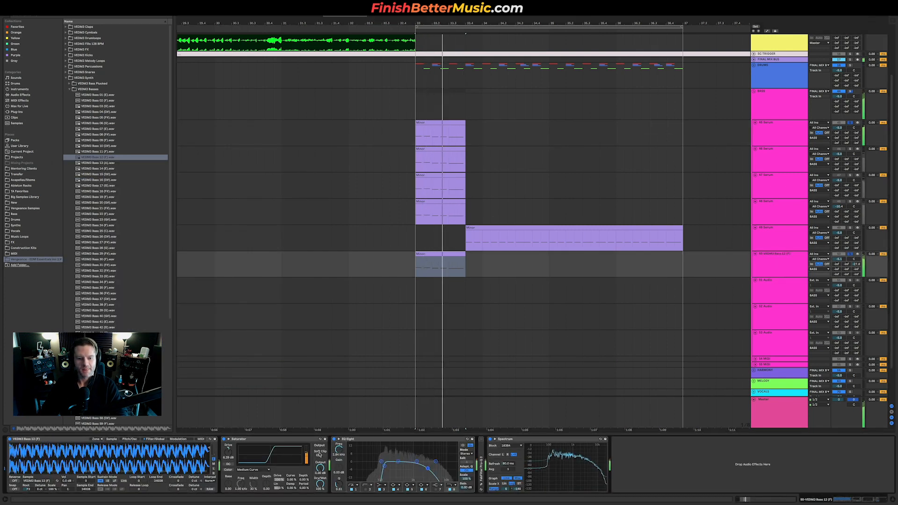
left_click_drag(427, 468, 454, 477)
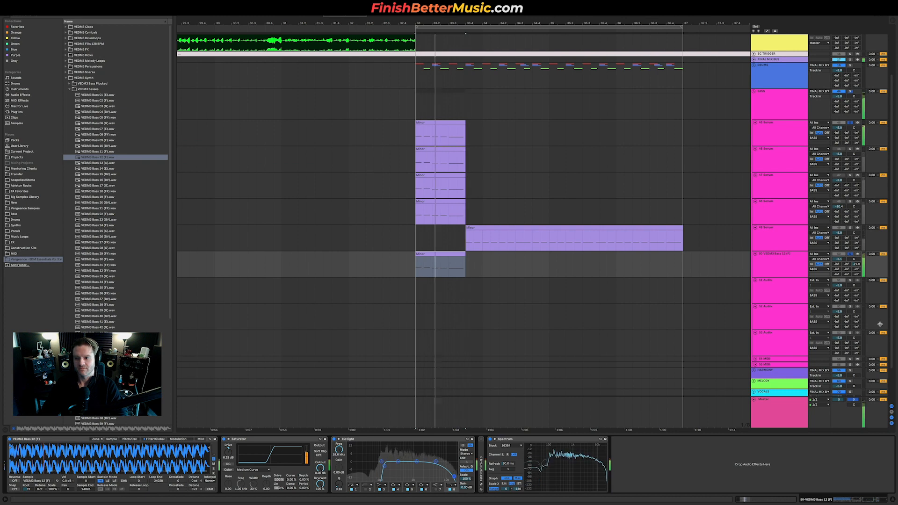
Raise the Sampler track's send level and track volume, and clear the solos.
left_click_drag(855, 266, 856, 247)
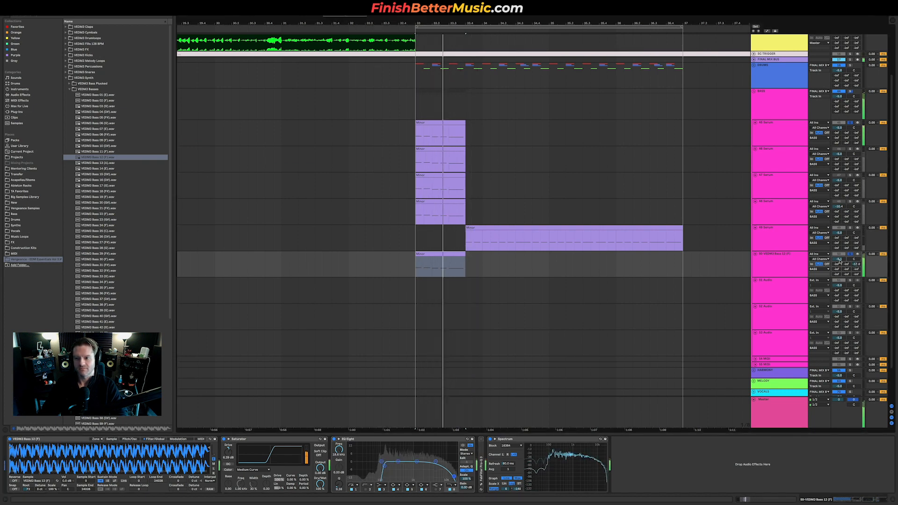
left_click_drag(839, 259, 840, 253)
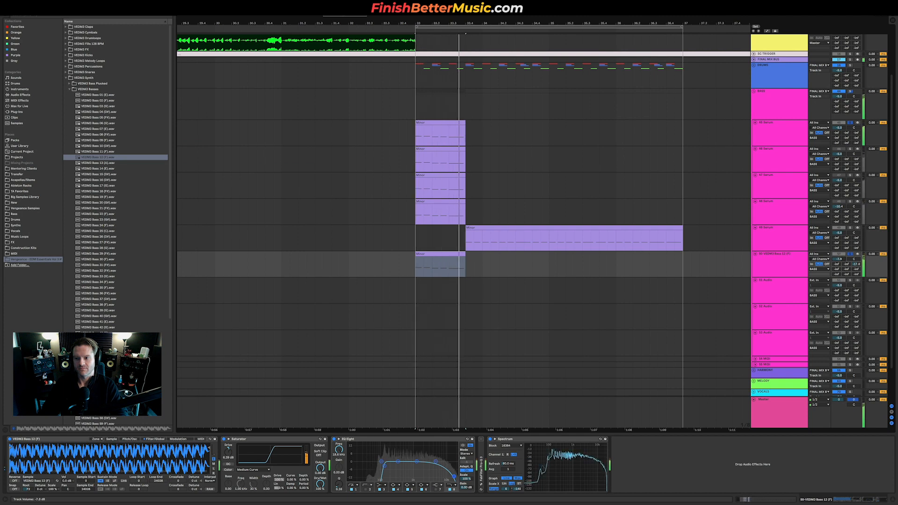
left_click(850, 254)
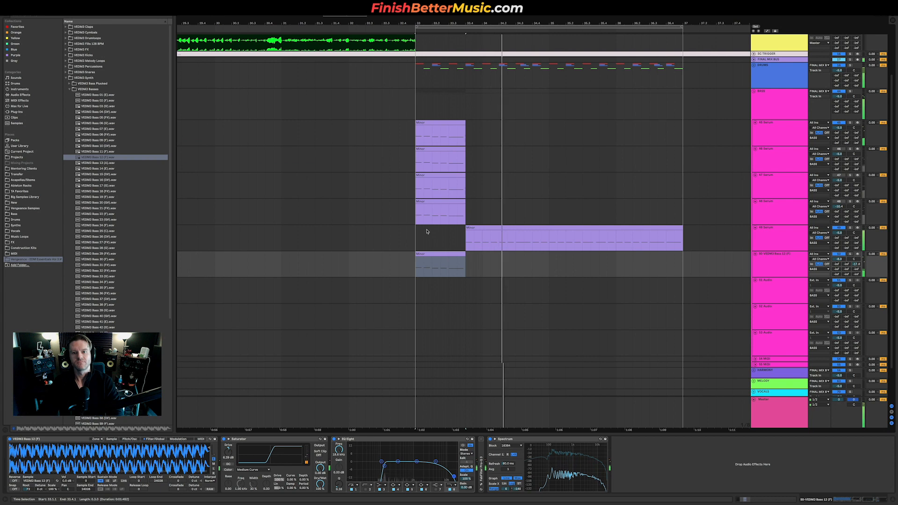
Play from the end of the green reference clip into the bass section to hear all layers together.
left_click(294, 264)
key("space")
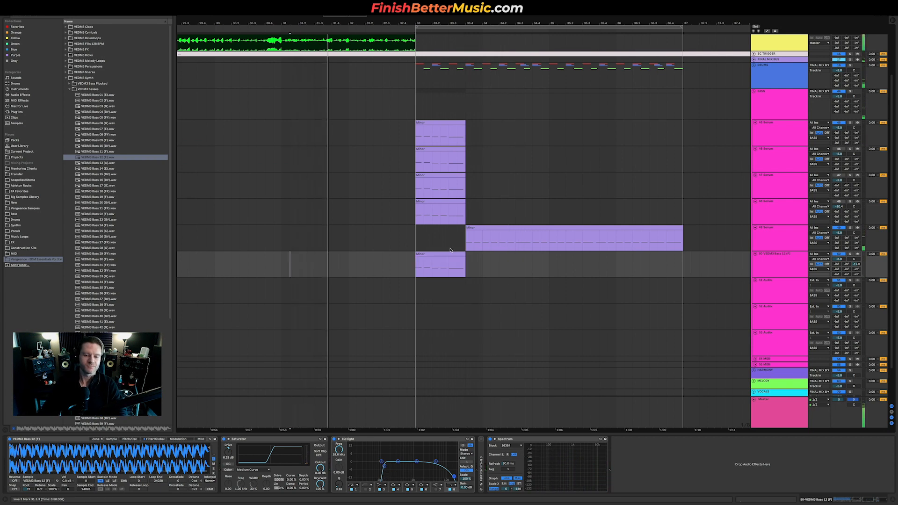
scroll(453, 270, "down", 3)
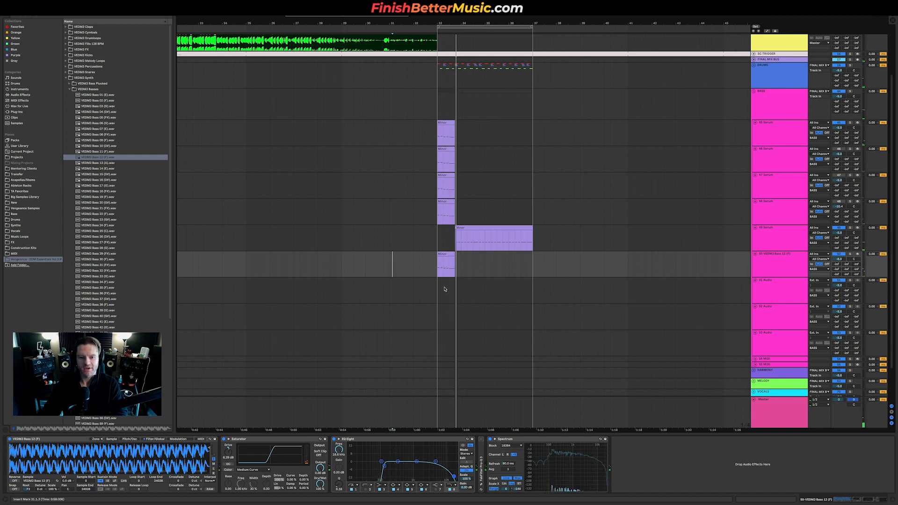
key("space")
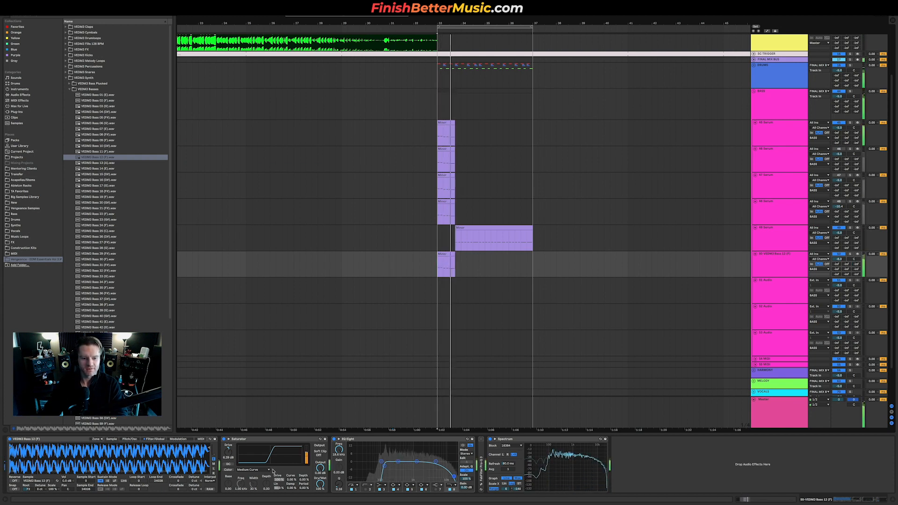
Change the Sampler track's Saturator curve to Soft Sine and lower its EQ Eight high cut to just under 5 kHz, auditioning the result.
key("space")
left_click(256, 470)
left_click(253, 478)
key("space")
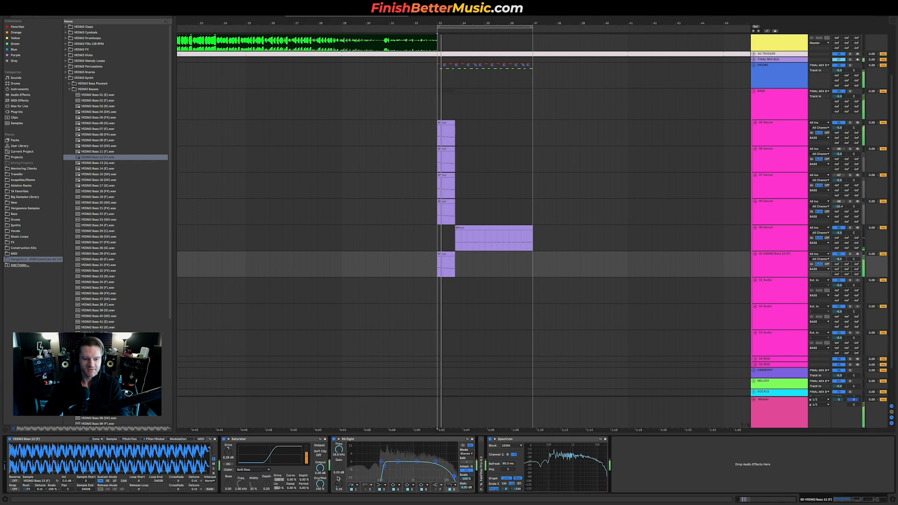
left_click_drag(454, 477, 436, 466)
key("space")
key("space")
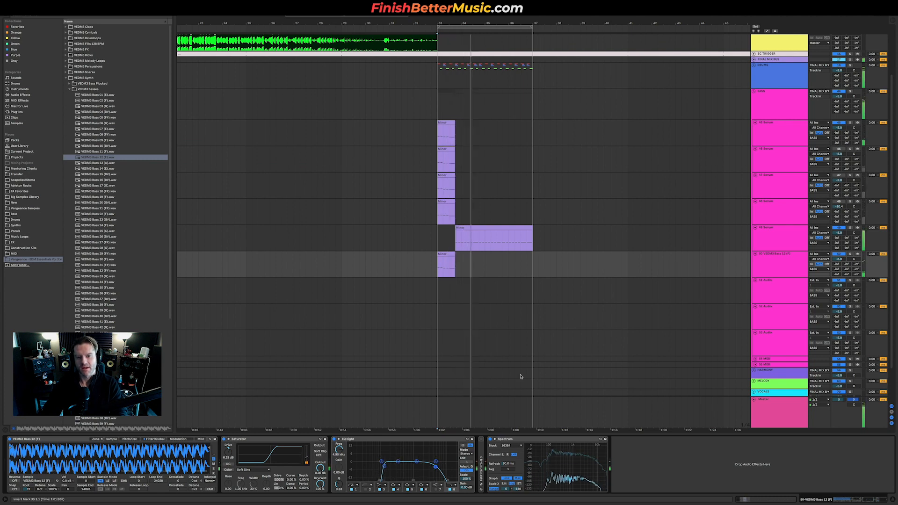
key("space")
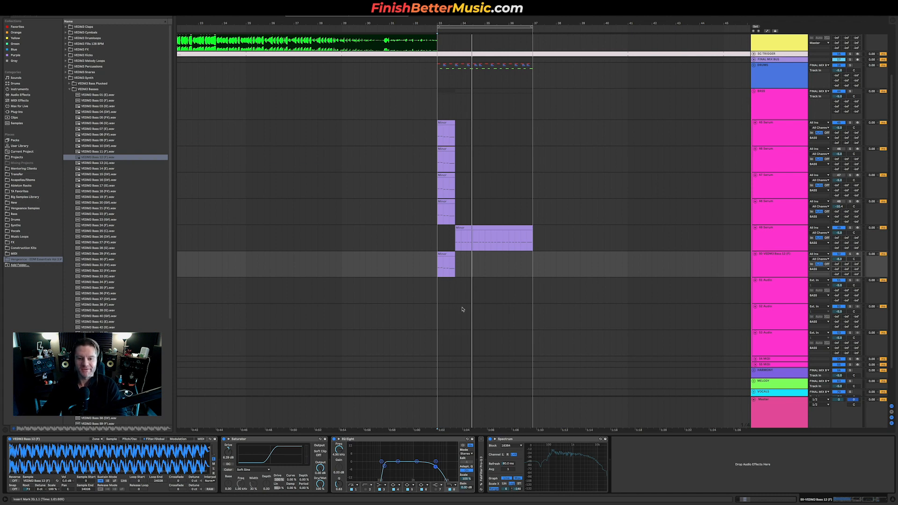
scroll(438, 271, "up", 5)
left_click_drag(437, 270, 497, 265)
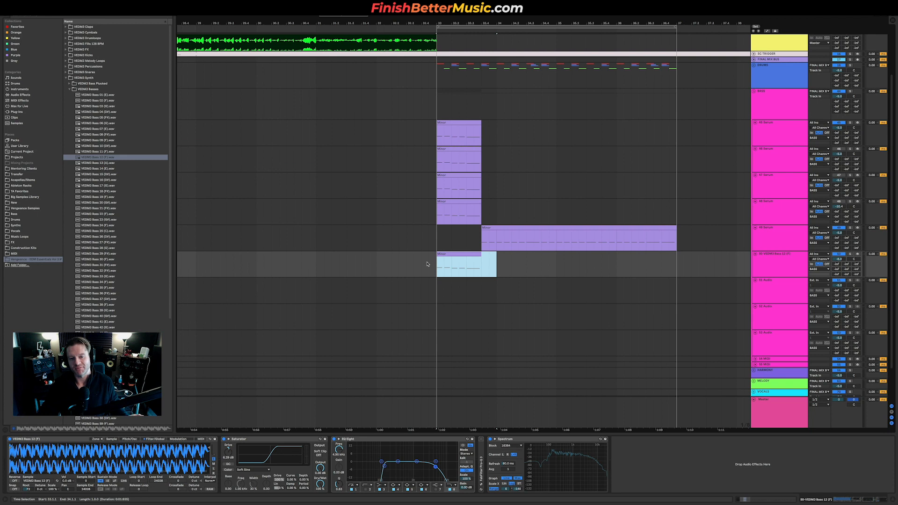
left_click(465, 266)
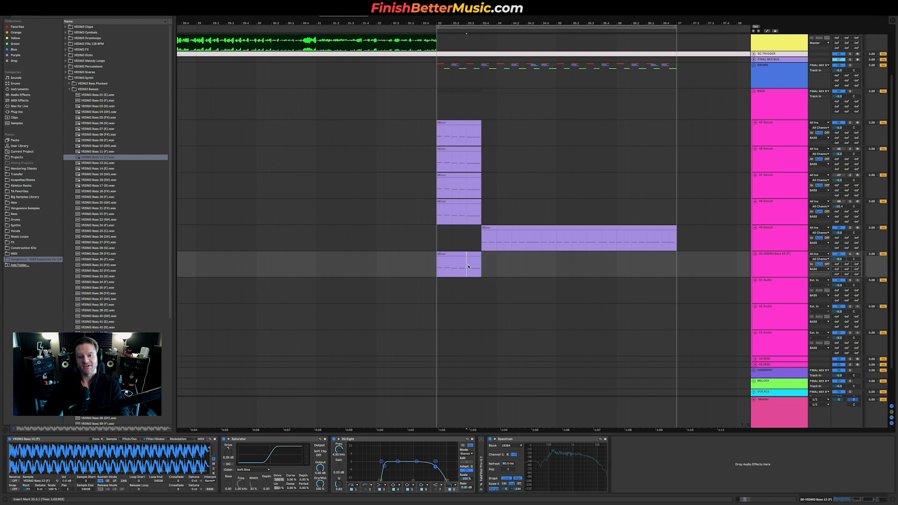
scroll(511, 267, "down", 3)
scroll(465, 258, "right", 5)
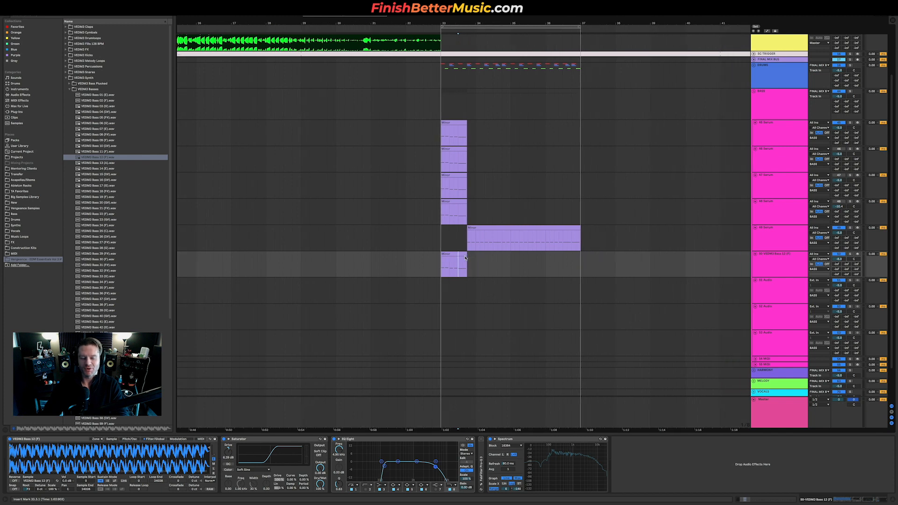
Collapse the tracks in the BASS group and unfold its first audio track.
scroll(458, 274, "down", 2)
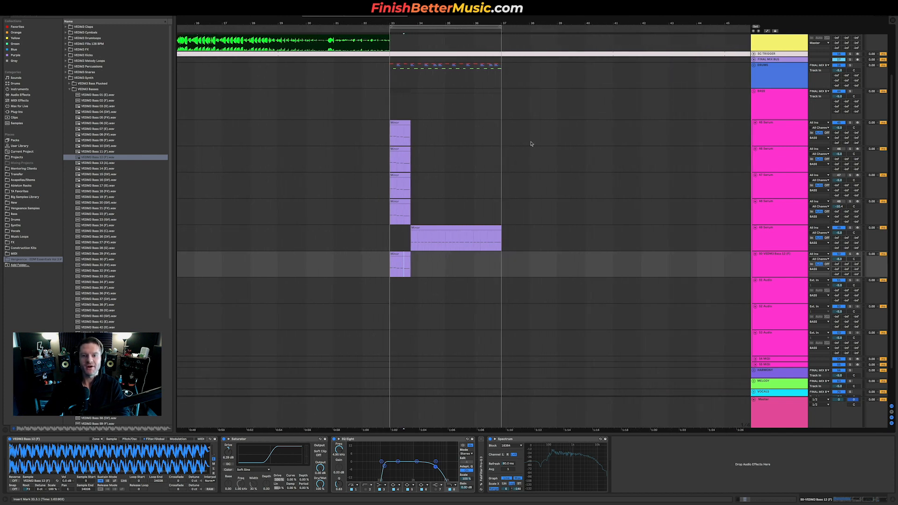
left_click(756, 122, "alt")
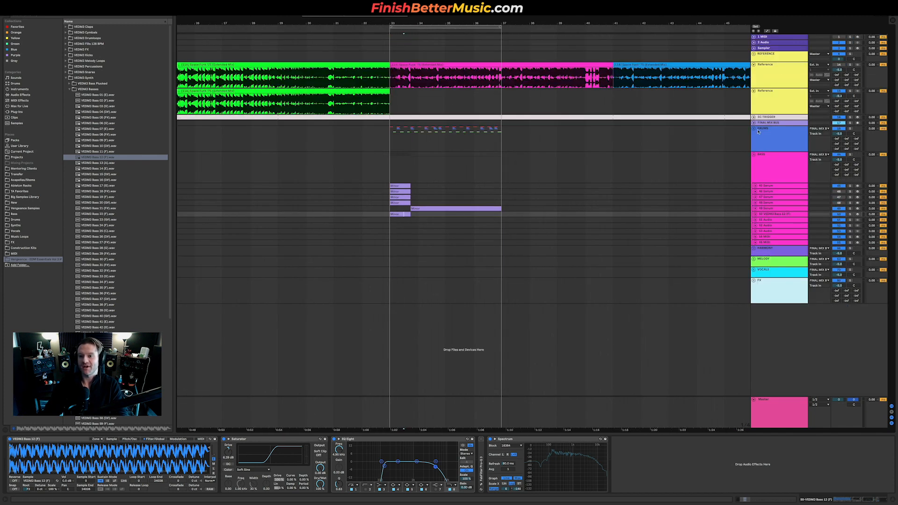
left_click(753, 220)
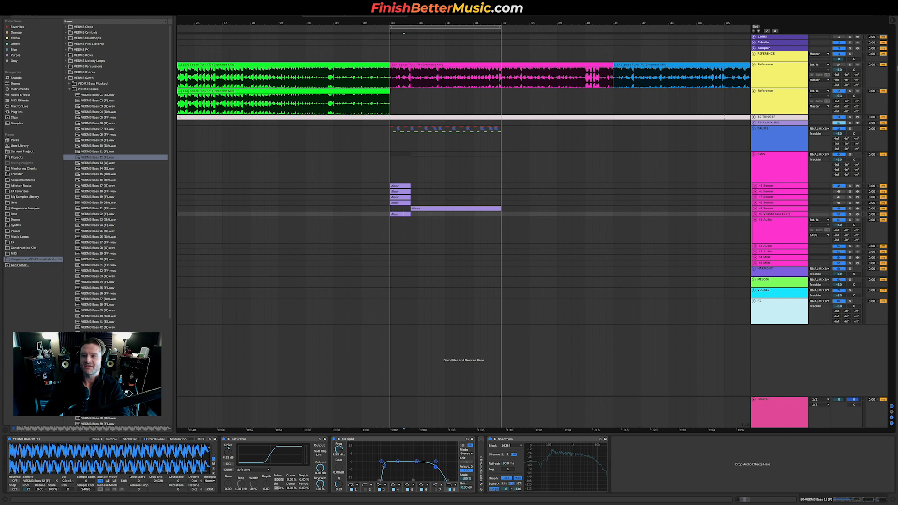
Solo the first Reference track and listen to it from bar 33 and from where the second bass part begins.
key("space")
key("space")
key("space")
scroll(411, 88, "up", 2)
scroll(411, 88, "up", 5)
key("space")
key("space")
key("space")
left_click(327, 86)
key("space")
key("space")
key("space")
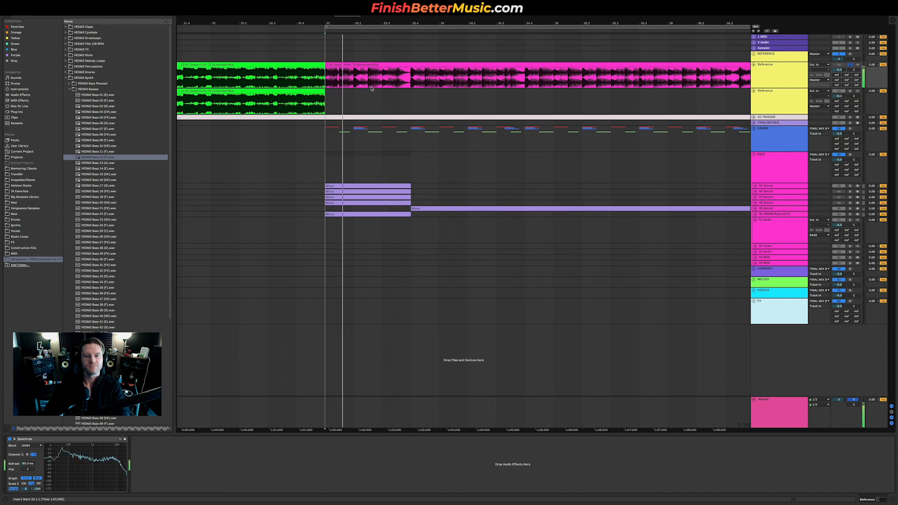
left_click(413, 83)
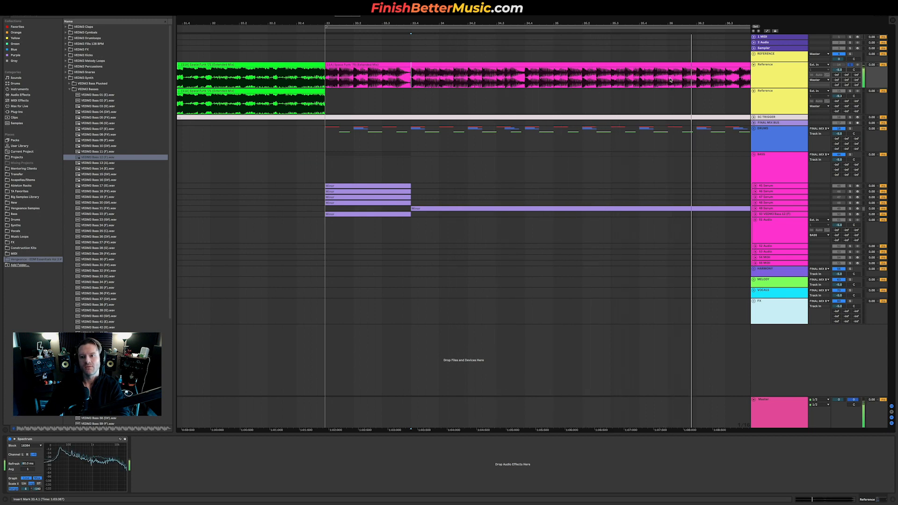
key("space")
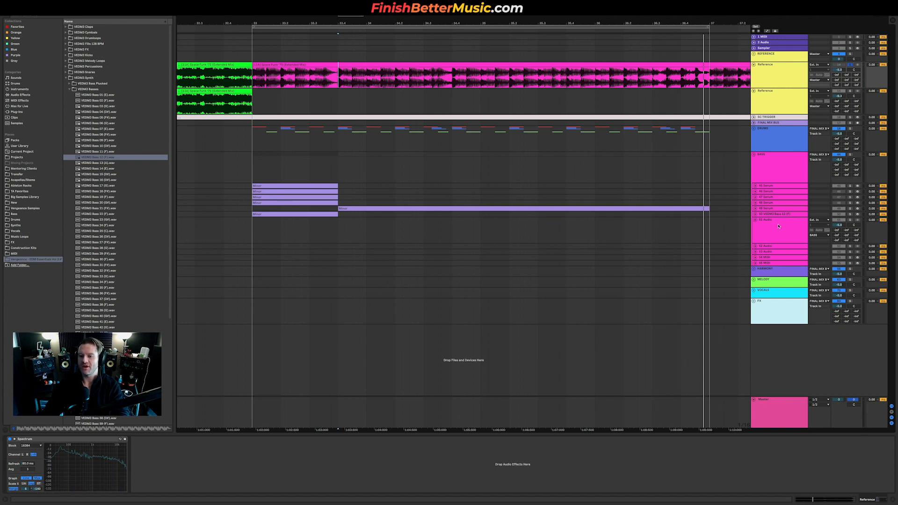
Duplicate the Serum track that holds the long bass clip and close its Serum window.
left_click(767, 209)
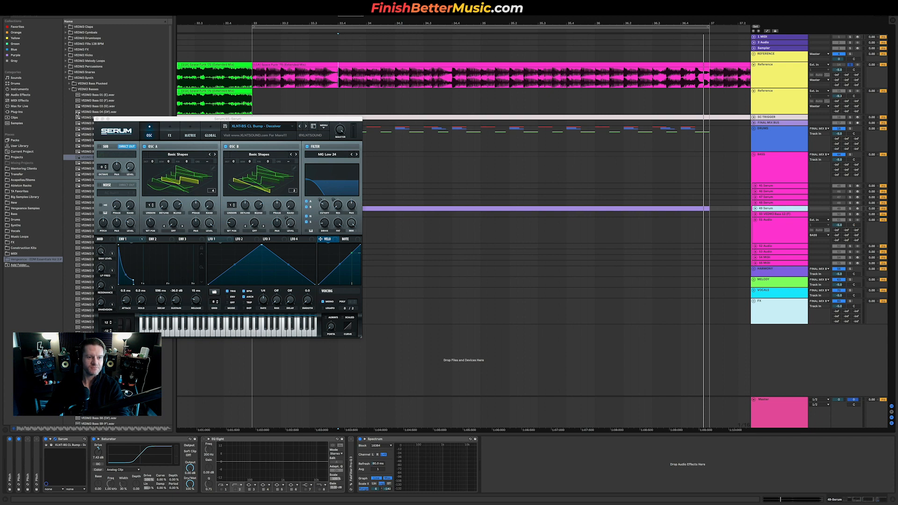
key("Down")
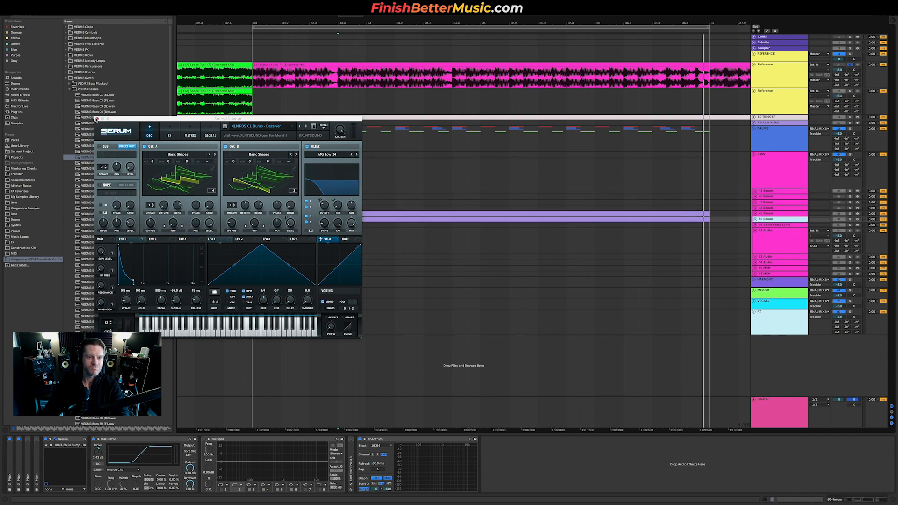
left_click(97, 120)
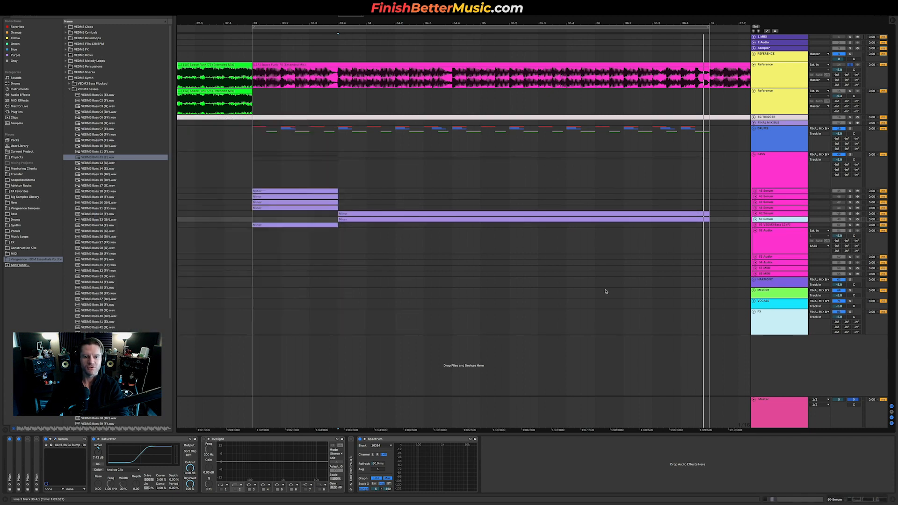
In the duplicated track's MIDI clip, stretch the first of the repeated F#2 notes into one long note reaching the final note.
left_click(755, 219)
left_click(410, 240)
double_click(352, 219)
scroll(115, 437, "down", 3)
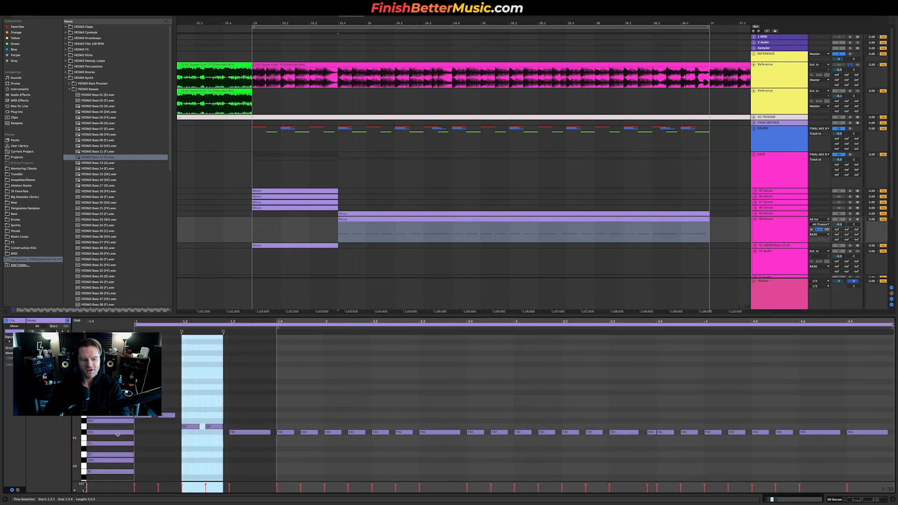
left_click(258, 442)
left_click_drag(294, 431, 846, 430)
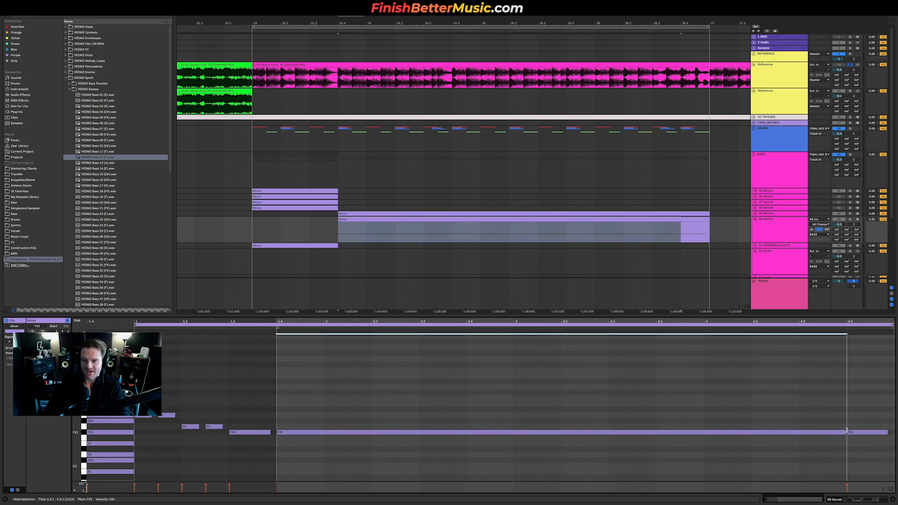
Delete the final F#2 note in the duplicated track's clip and shorten the long F#2 note to end at 4.3.
left_click(857, 433)
key("Delete")
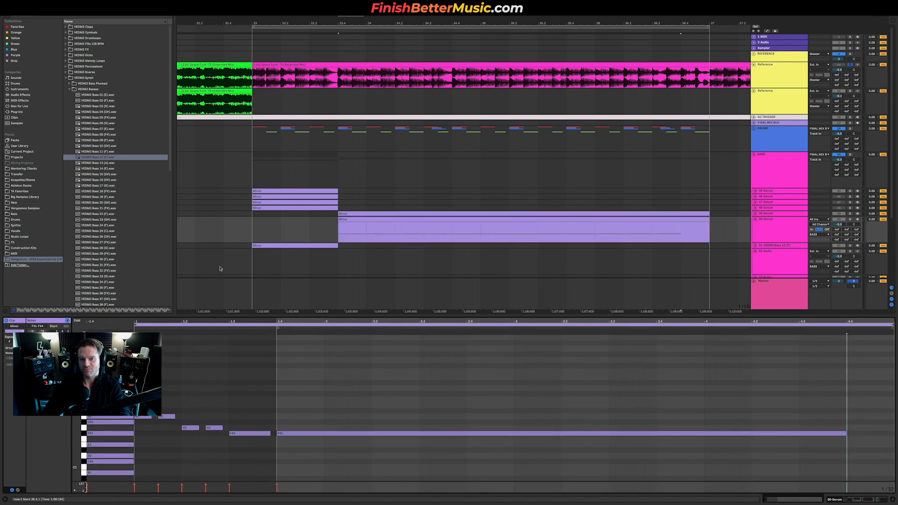
left_click(339, 236)
key("space")
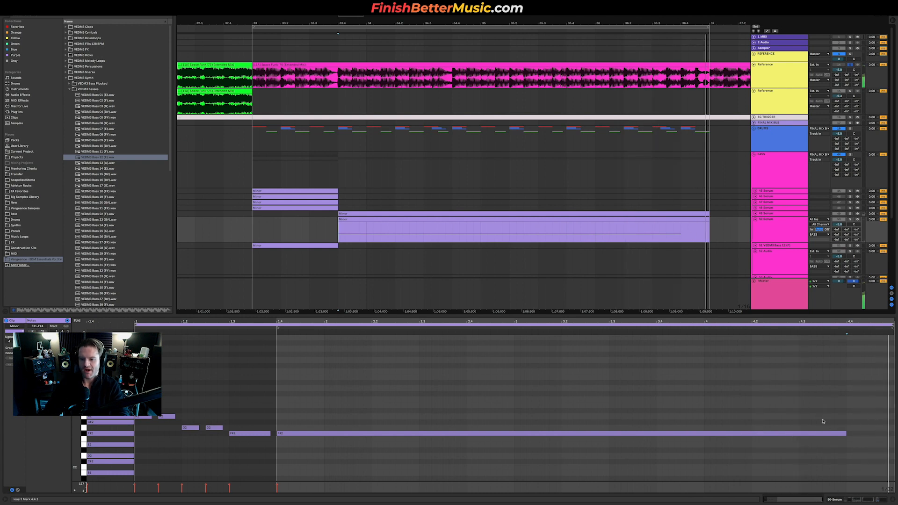
left_click(853, 438)
key("space")
left_click_drag(841, 432, 798, 433)
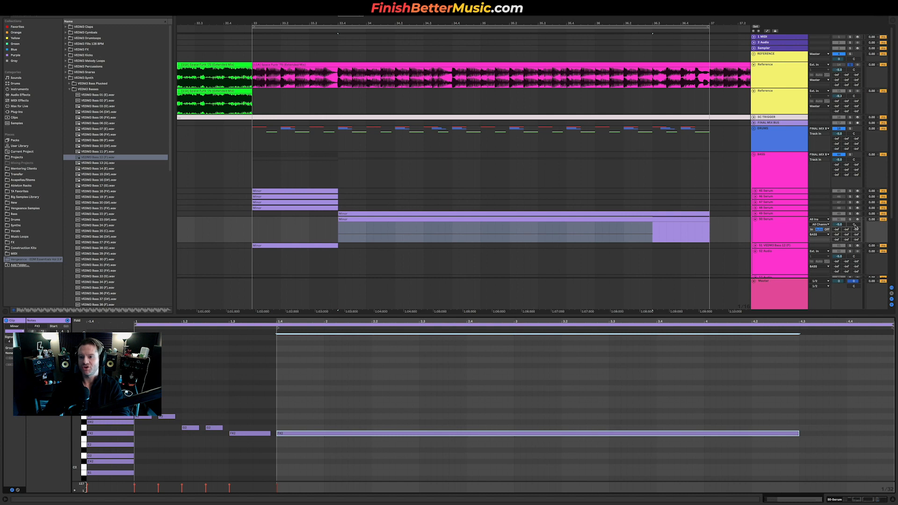
Solo the duplicated Serum track and load the preset XLNT-FX Fig Riser from the XLNT-Technically House Serum Presets folder.
left_click(850, 220)
key("space")
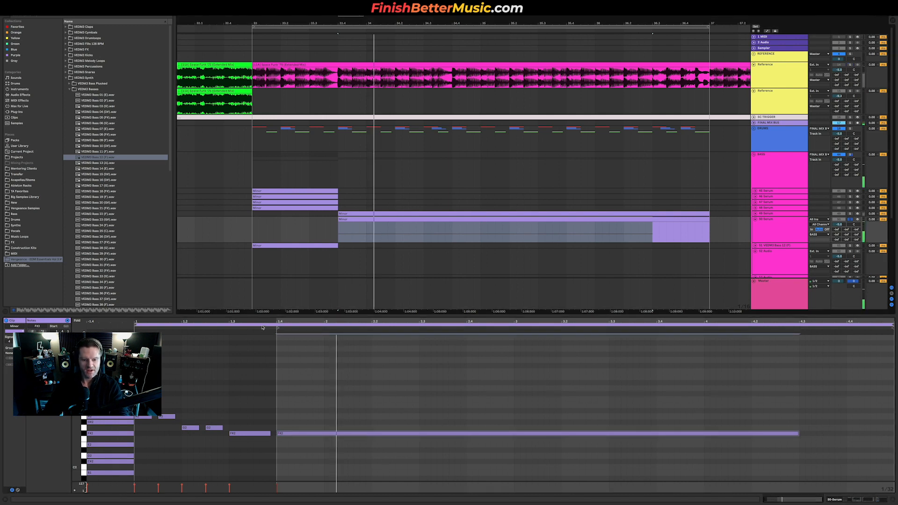
key("shift+Tab")
left_click(55, 440)
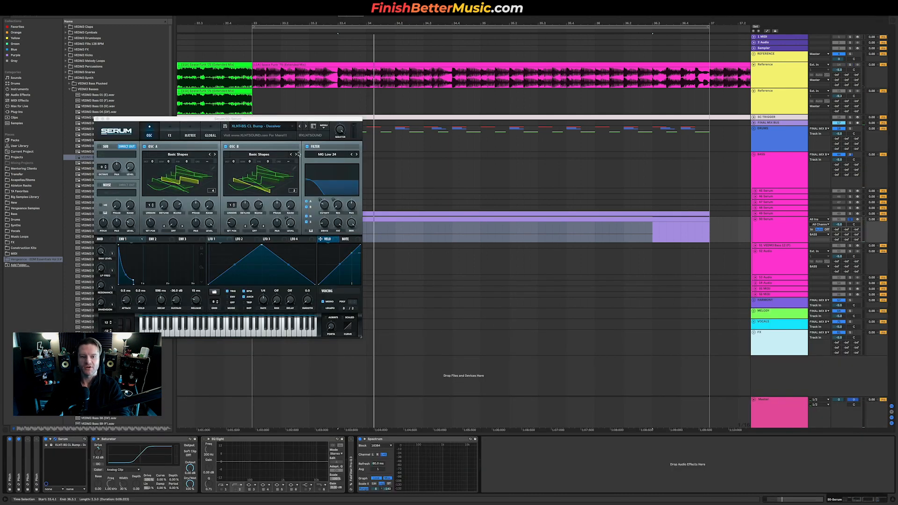
left_click(277, 129)
mouse_move(281, 202)
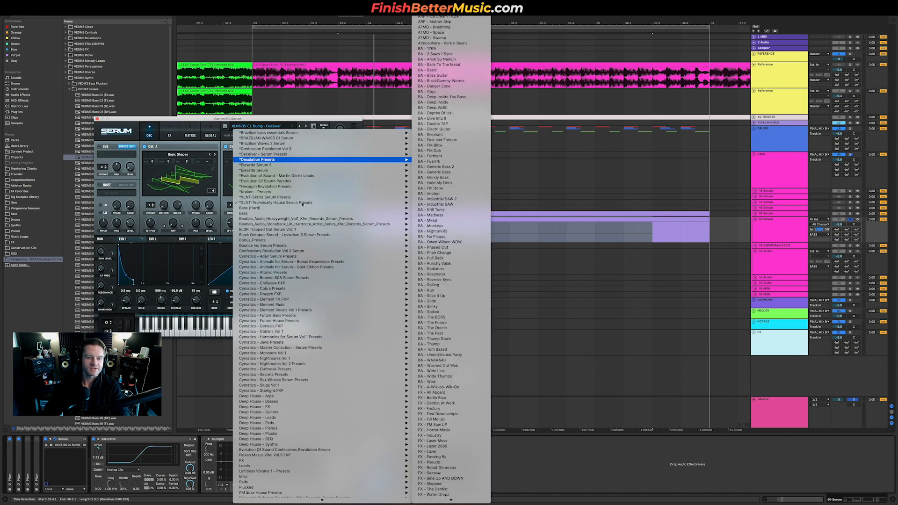
scroll(459, 232, "down", 10)
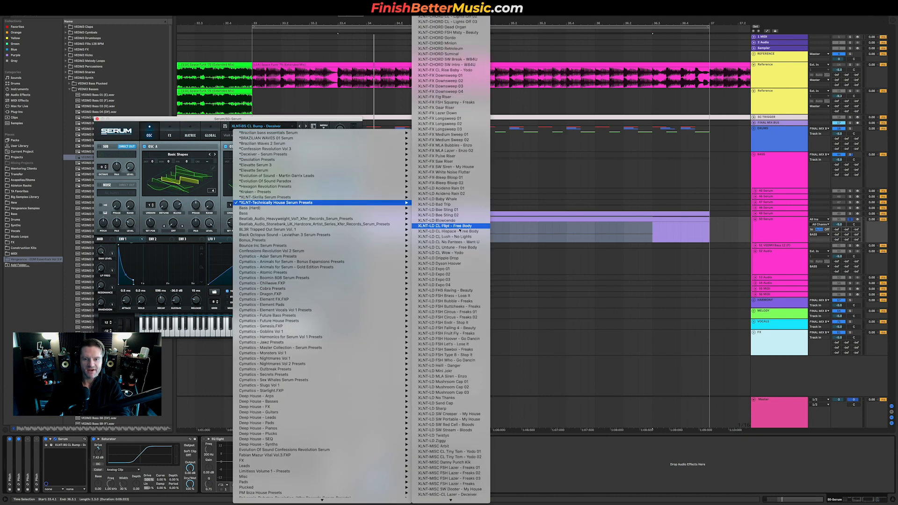
scroll(438, 118, "up", 3)
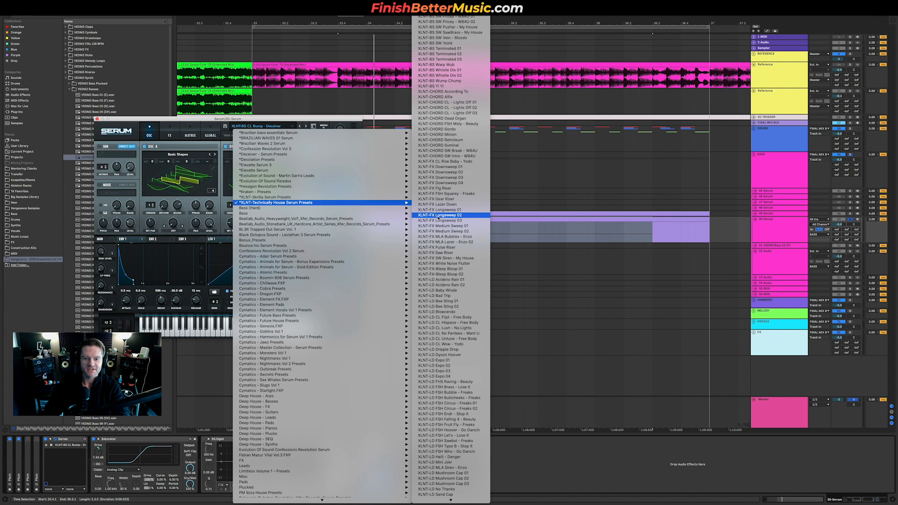
left_click(449, 189)
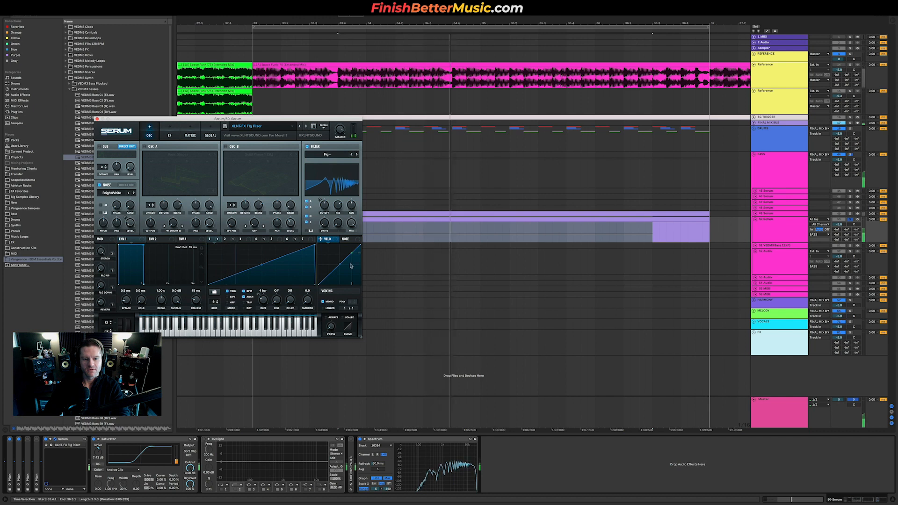
Switch the Serum preset to XLNT-FX FSH Squeaky - Freaks while comparing neighbouring sounds, and duplicate its track.
left_click(307, 127)
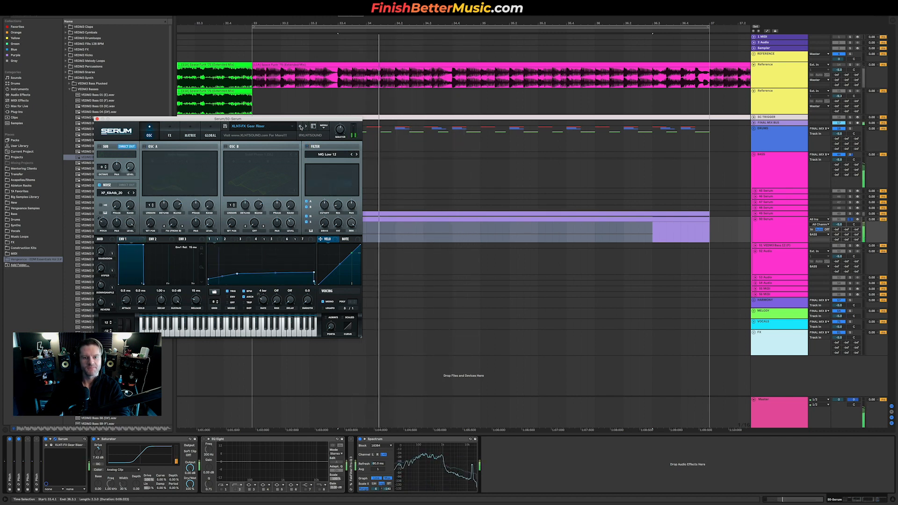
left_click(785, 228)
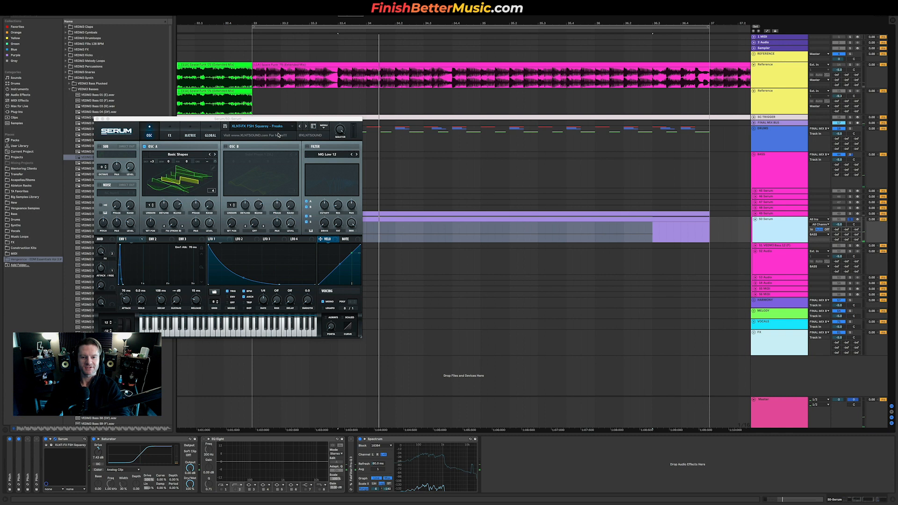
key("super+d")
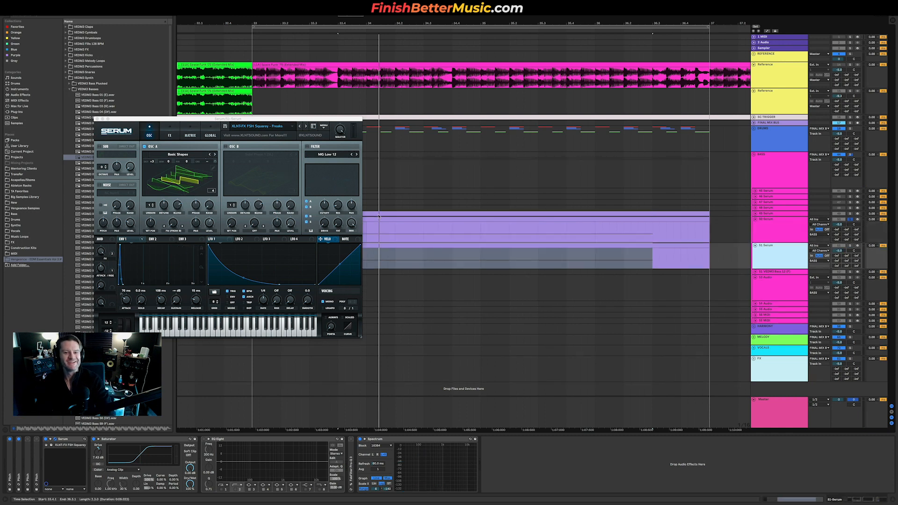
Solo the new duplicate, switch its Serum preset to XLNT-FX Gear Riser and listen to it.
left_click(850, 247)
key("space")
left_click(307, 127)
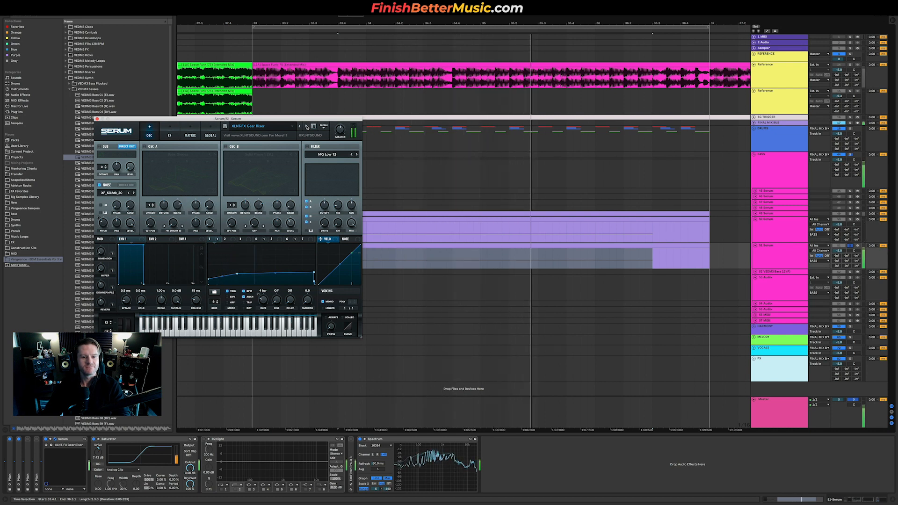
key("space")
key("space")
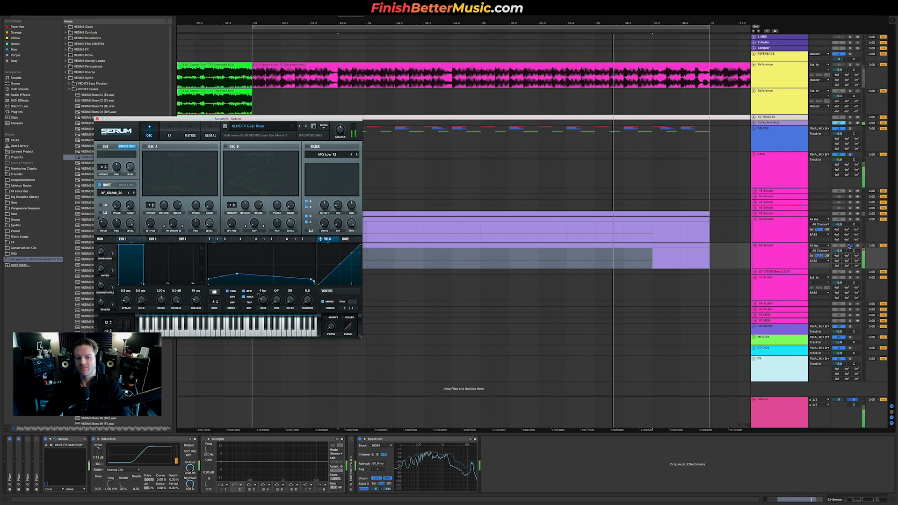
Enable EQ Eight on the Gear Riser track, cut its lows at about 122 Hz and close the Serum window.
left_click(207, 444)
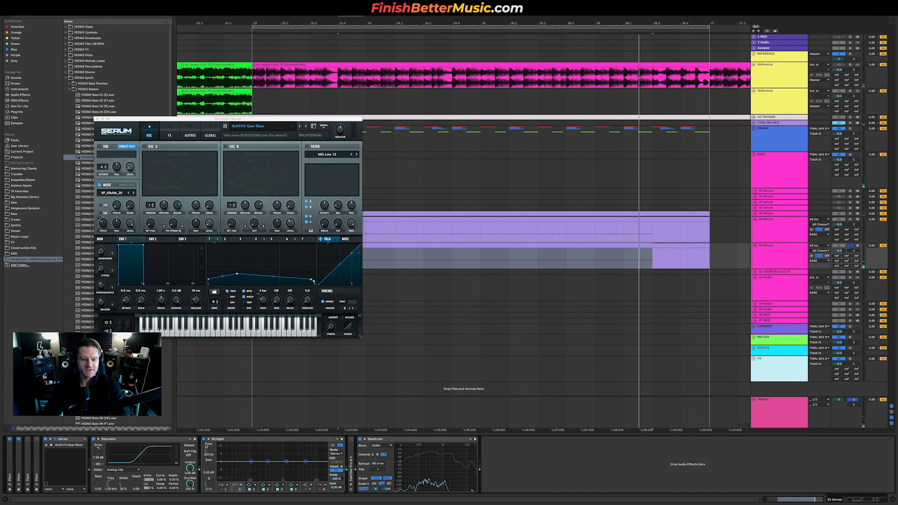
left_click(222, 490)
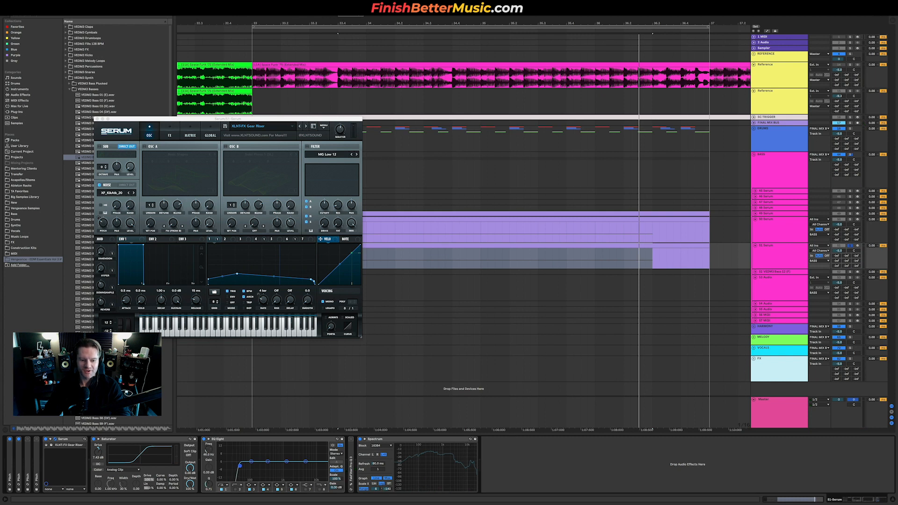
left_click(97, 119)
scroll(590, 294, "down", 5)
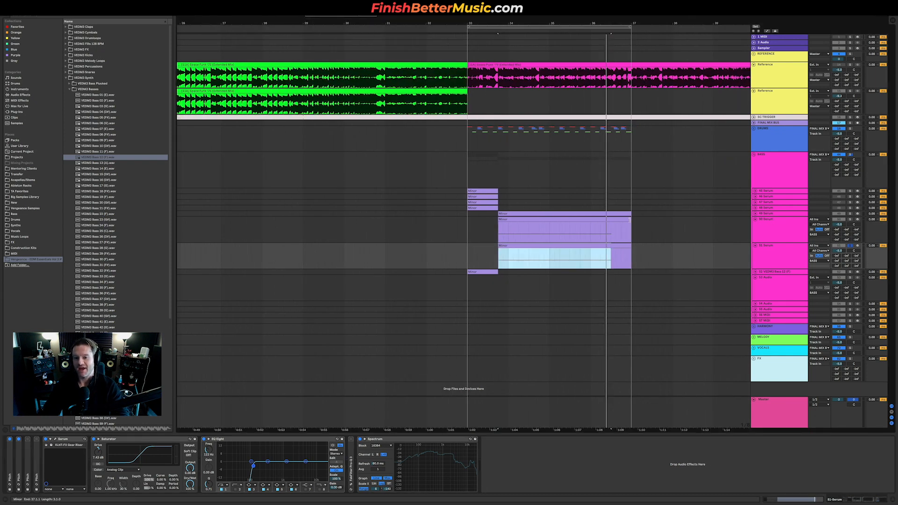
Enable EQ Eight on the FSH Squeaky track with a low cut at about 442 Hz.
left_click(874, 238)
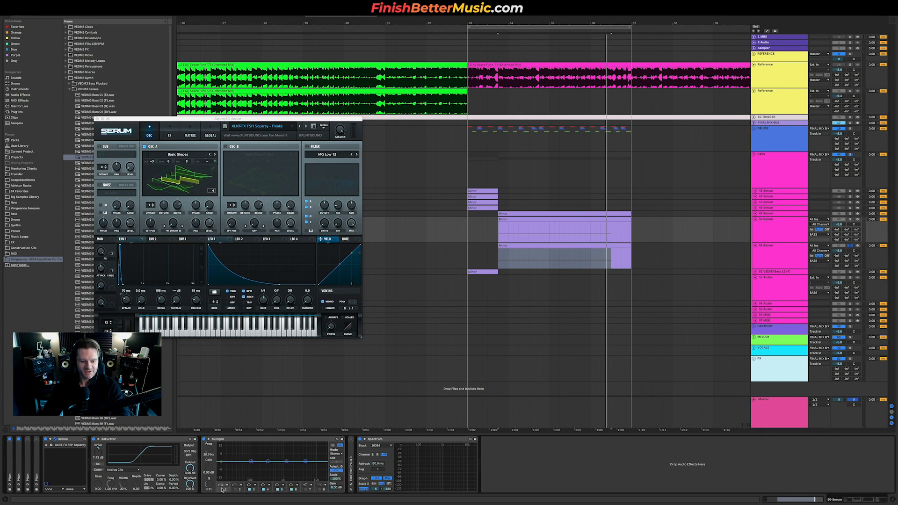
left_click_drag(258, 466, 270, 466)
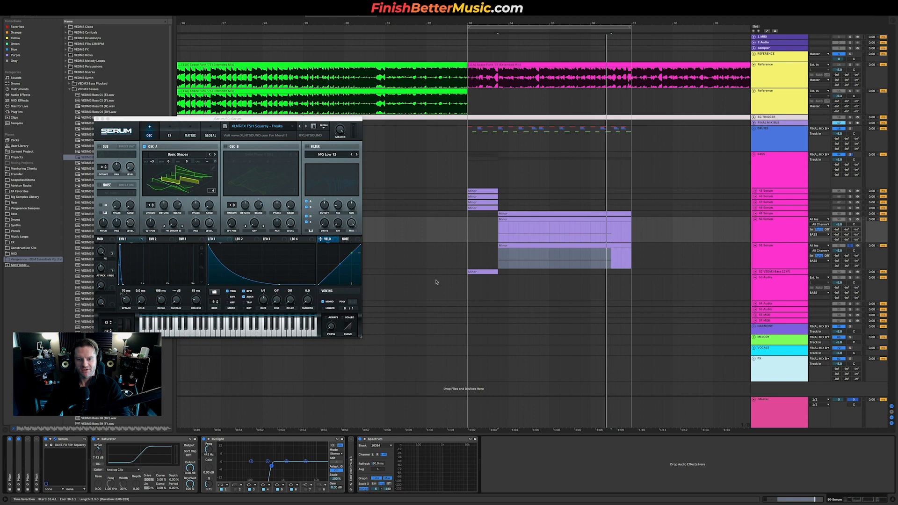
left_click(433, 264)
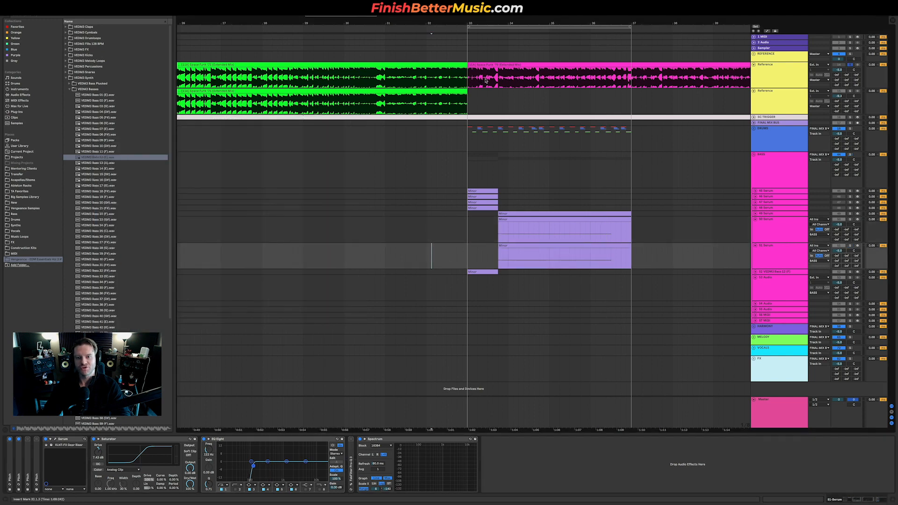
Listen to the first Reference track from bar 33.
left_click(469, 80)
key("space")
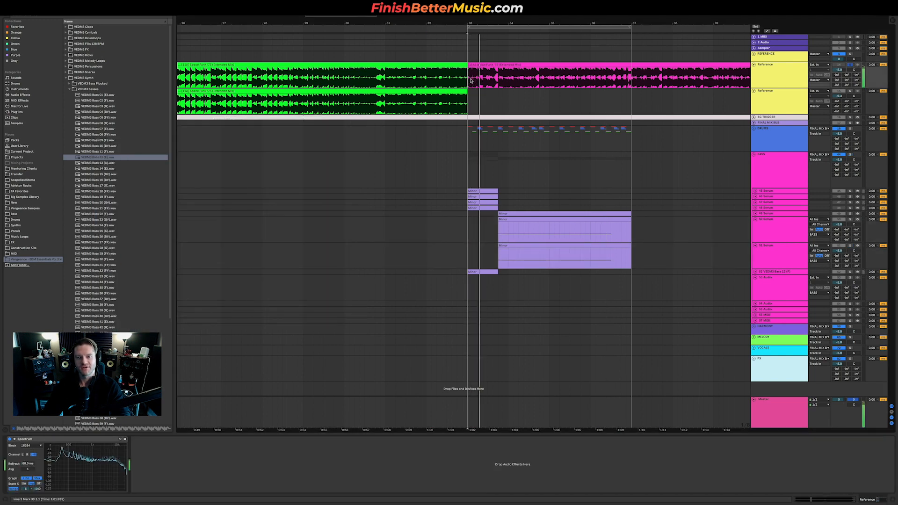
key("space")
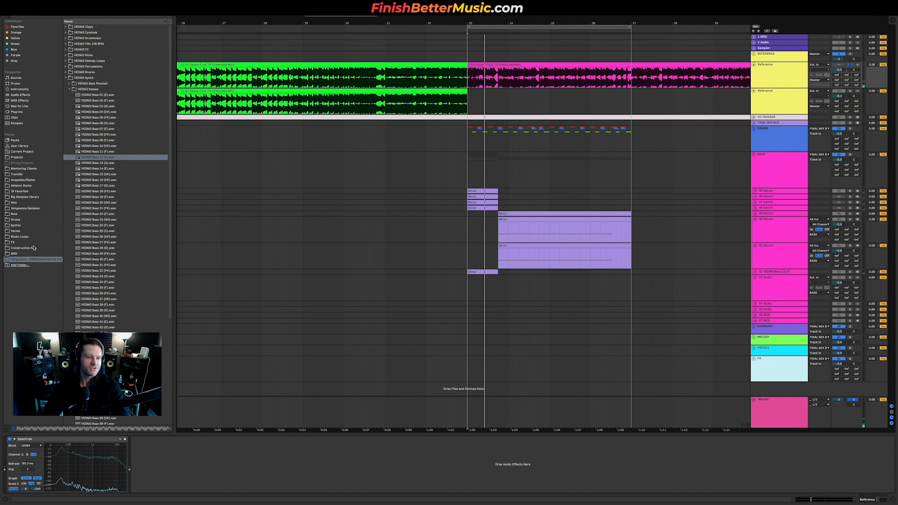
Browse the New library to the crash samples in XLNT-Technically House, under Drums and Cymbals.
left_click(17, 203)
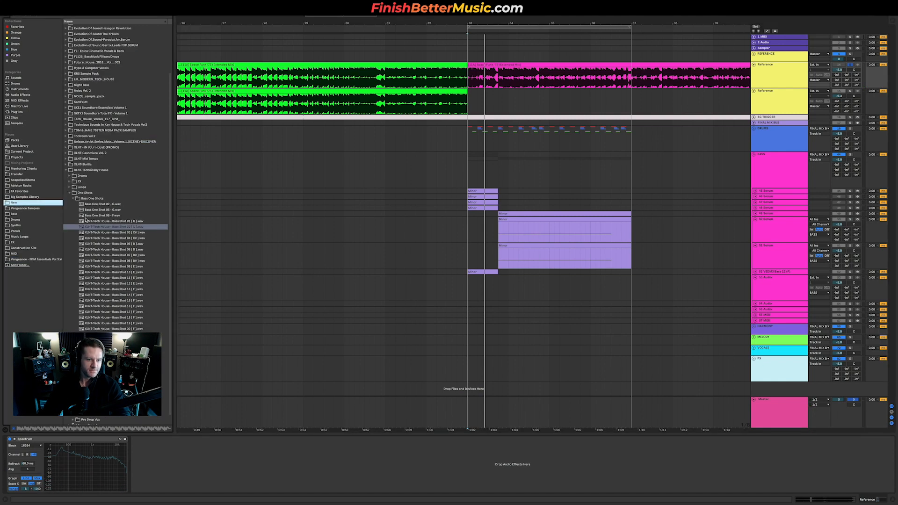
left_click(95, 199)
left_click(81, 232)
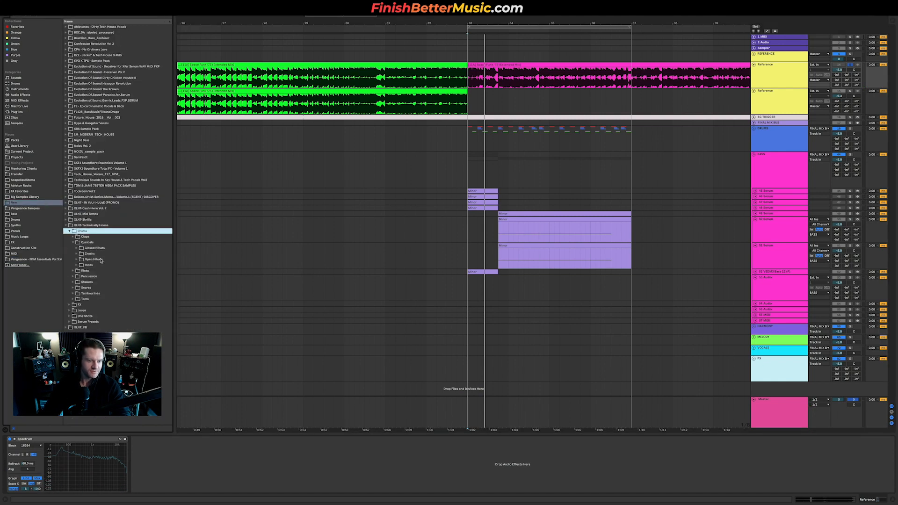
left_click(89, 253)
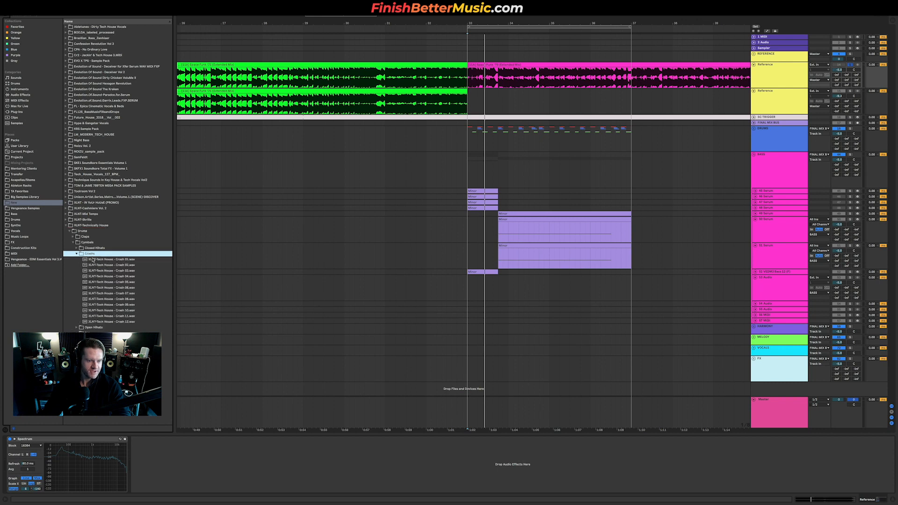
Audition the XLNT-Tech House crash samples and settle on Crash 03.
left_click(112, 282)
key("Up")
key("Up")
key("Up")
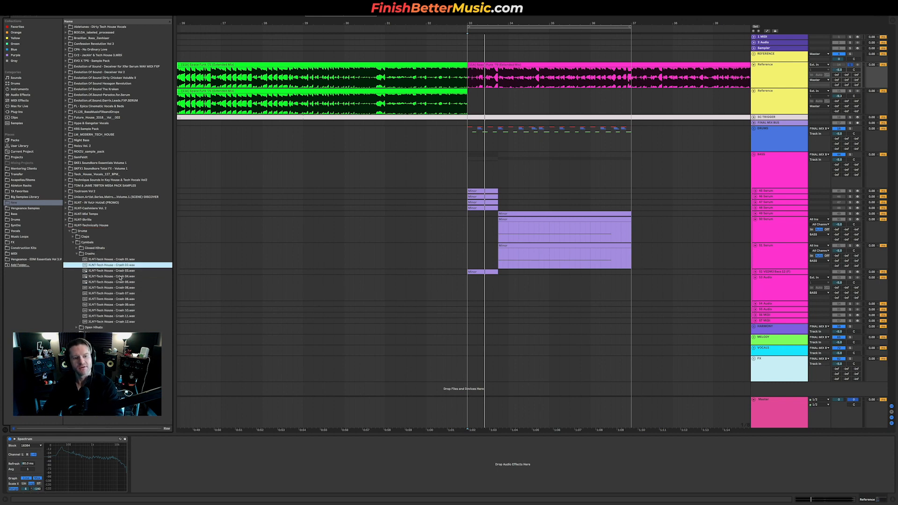
key("Down")
key("Down")
key("Down")
key("Down")
key("Down")
key("Down")
key("Down")
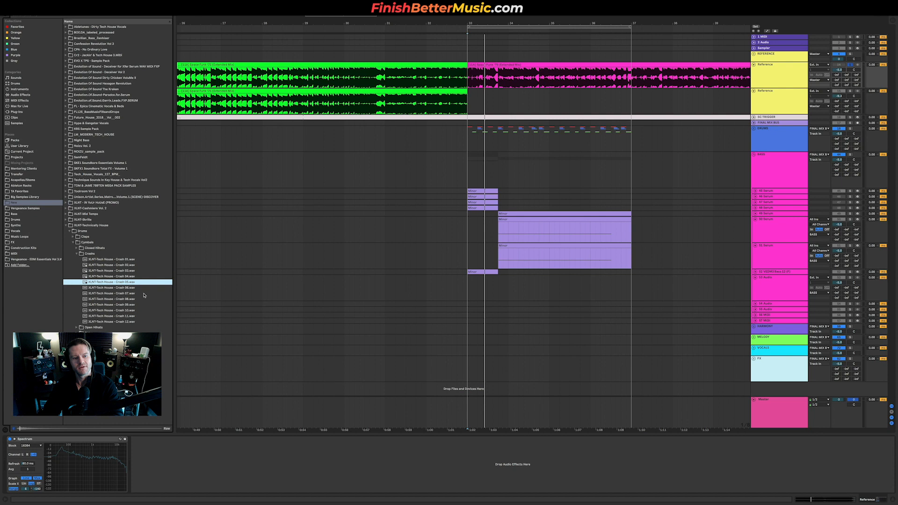
key("Down")
key("Down")
key("Down")
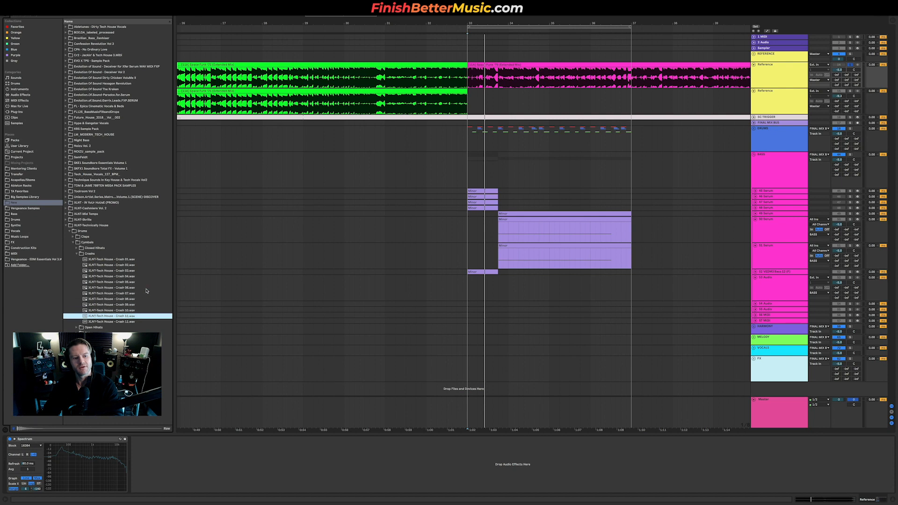
key("Up")
left_click(132, 260)
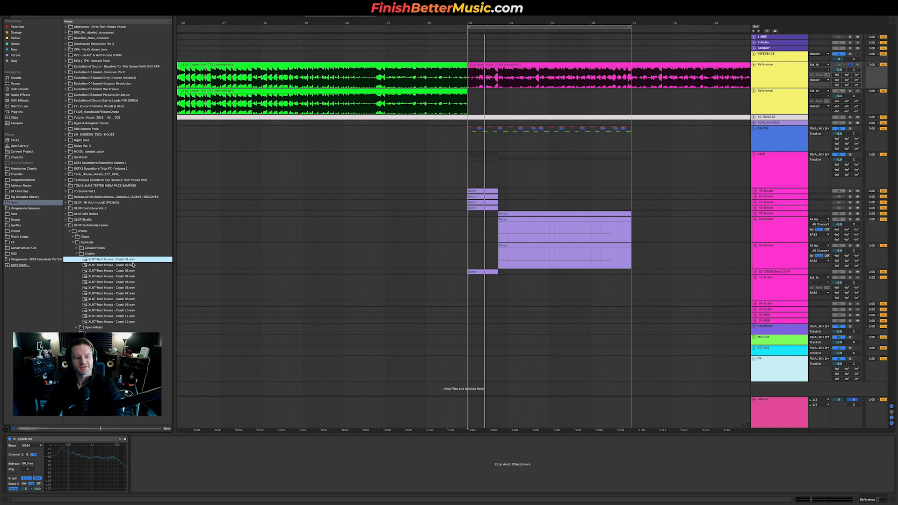
left_click(133, 265)
left_click(135, 271)
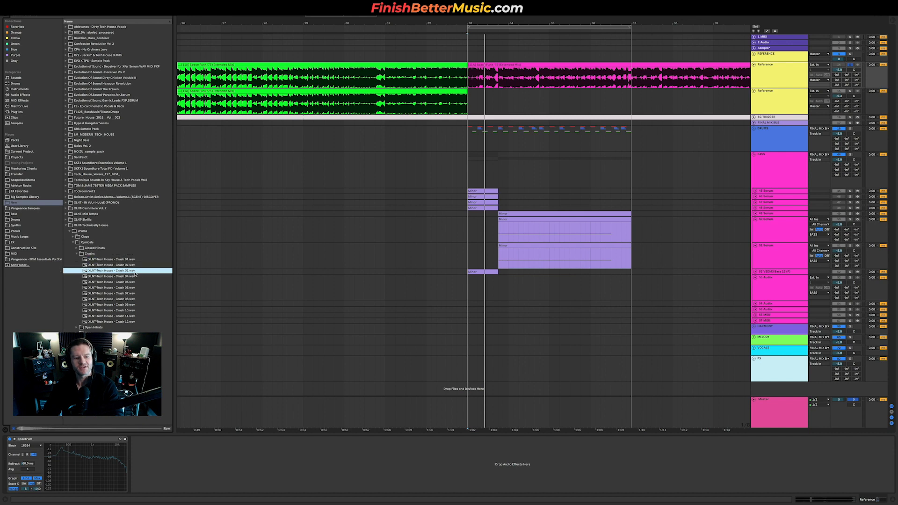
Unfold the DRUMS group and its first CRASH track, and place the Crash 03 sample there at bar 33.
left_click(763, 130)
left_click(754, 129)
scroll(759, 296, "down", 3)
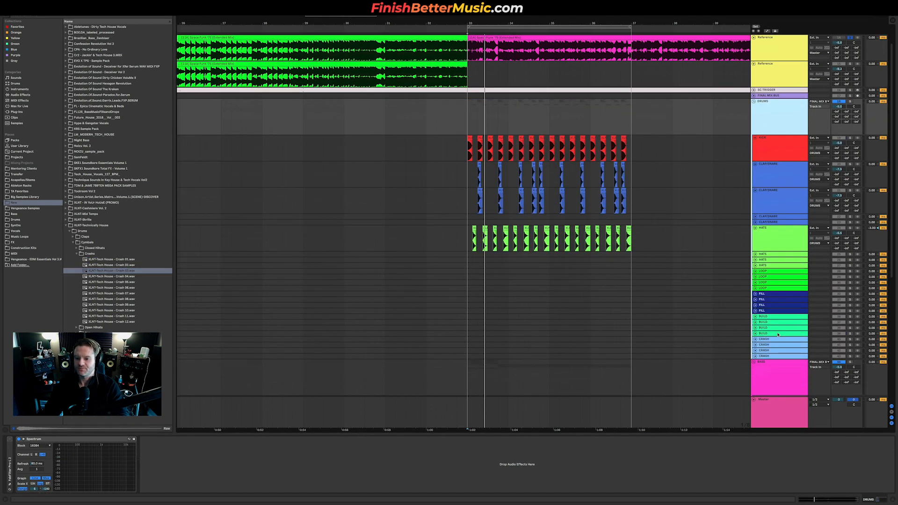
left_click(755, 291)
left_click_drag(112, 271, 468, 309)
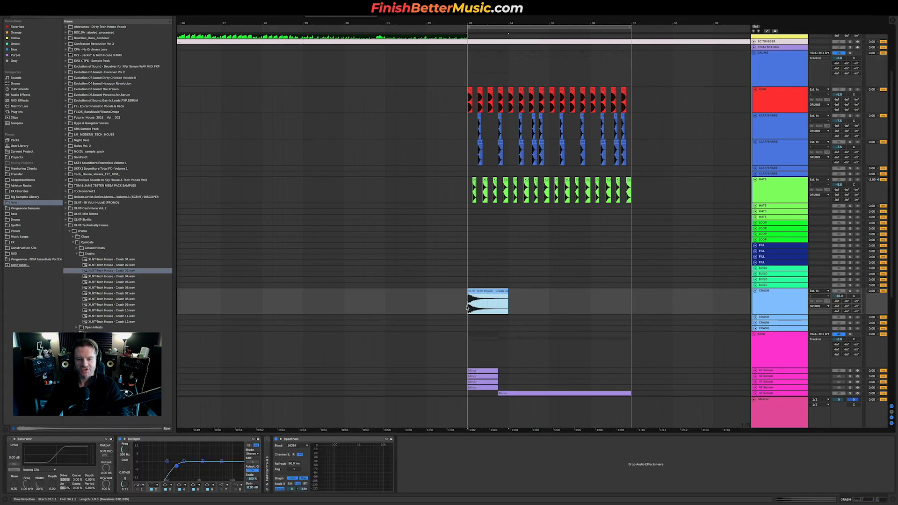
Shorten the crash clip to one beat and play the arrangement from just before it.
key("plus")
key("plus")
left_click_drag(630, 293, 507, 290)
left_click(477, 296)
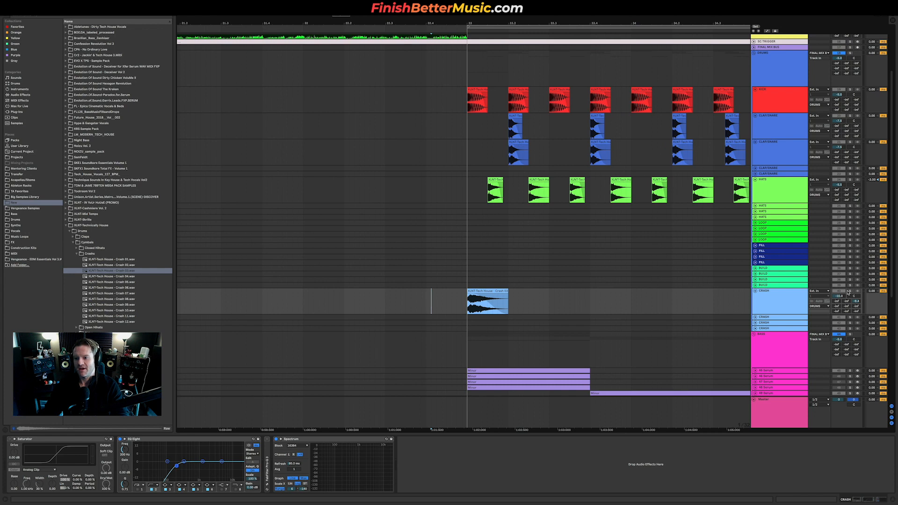
key("space")
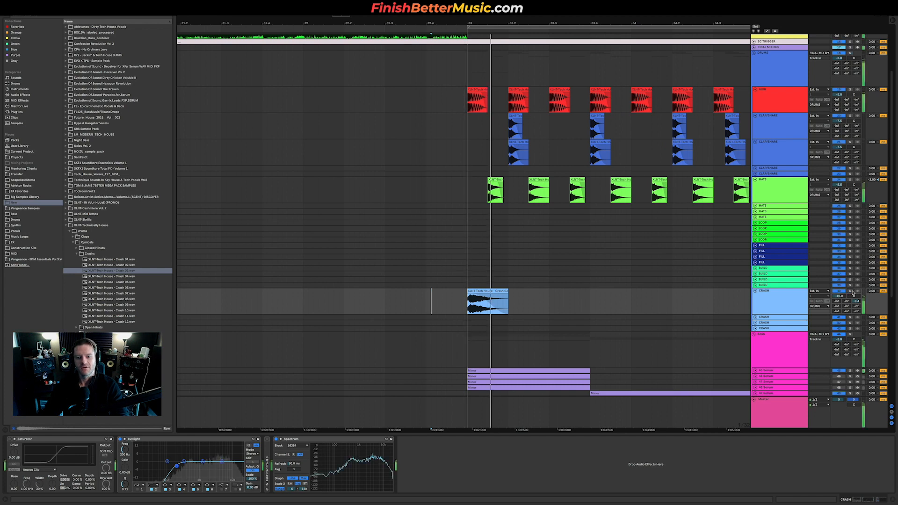
scroll(678, 281, "down", 4)
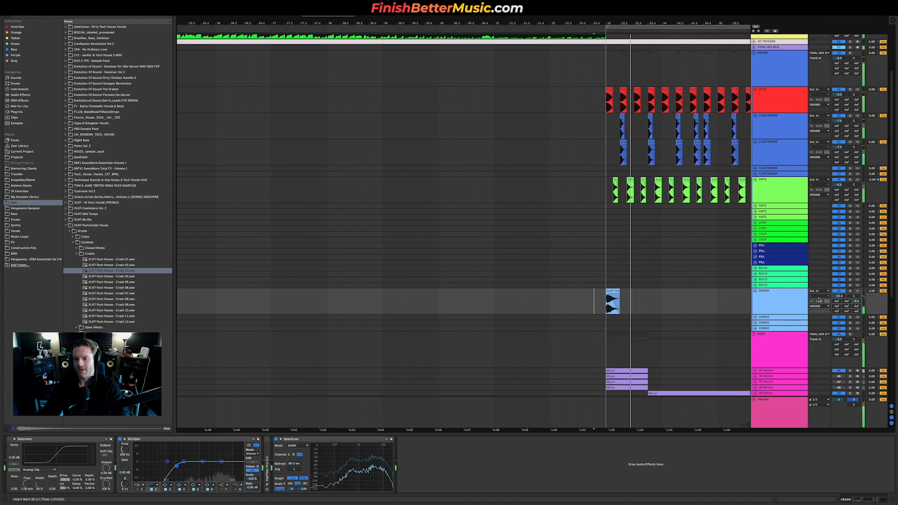
Raise the first CRASH track's volume and play the drop to check the crash level.
key("space")
key("space")
key("space")
left_click_drag(843, 297, 842, 287)
key("space")
scroll(647, 331, "right", 5)
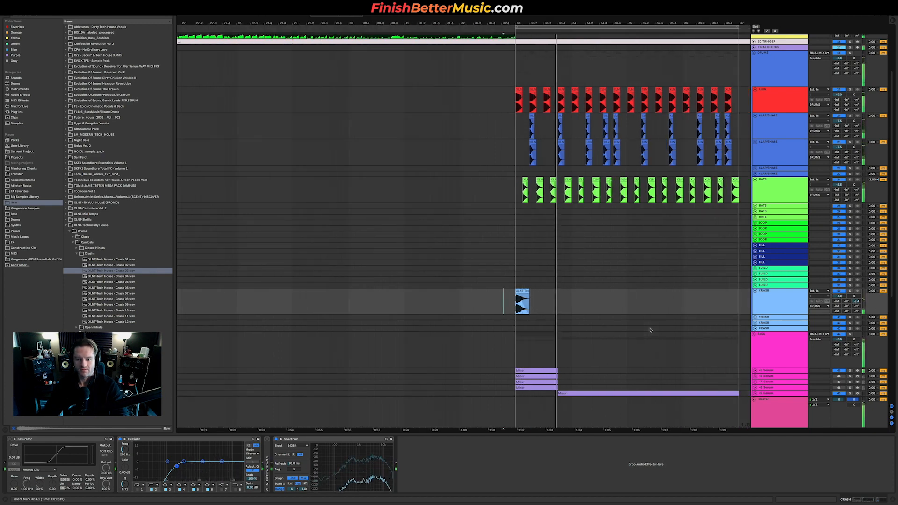
Open Serum on the 51-Serum noise layer and reshape its LFO curve to peak mid-cycle and fall away, checking it during playback.
scroll(633, 330, "down", 5)
scroll(660, 340, "right", 3)
scroll(665, 342, "down", 3)
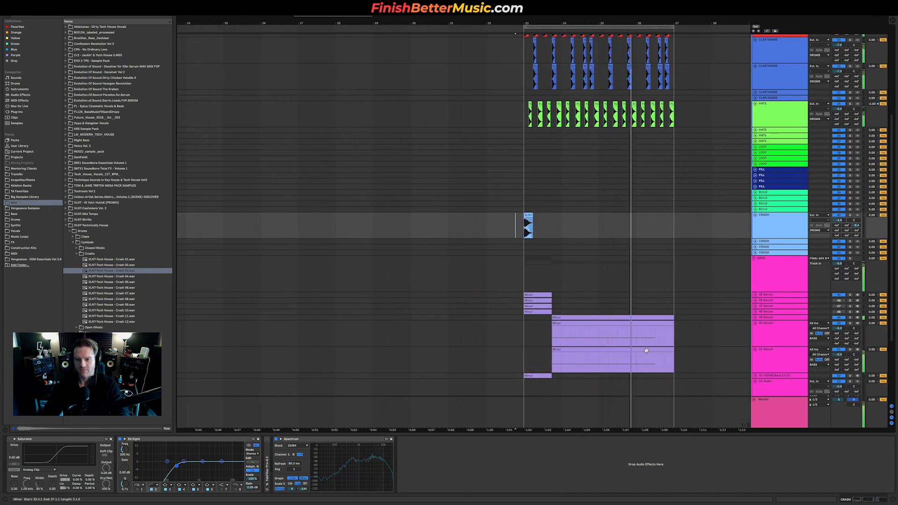
double_click(646, 352)
key("shift+Tab")
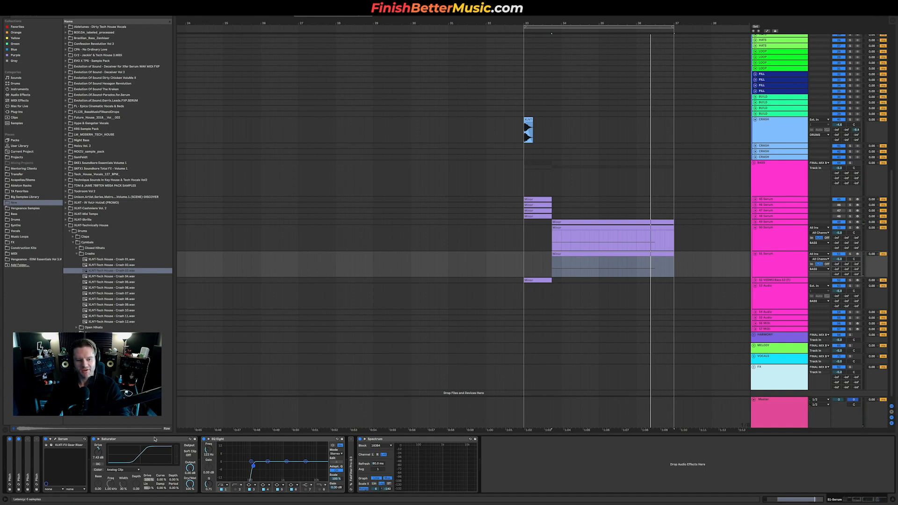
left_click(55, 439)
left_click_drag(312, 280, 311, 261)
key("space")
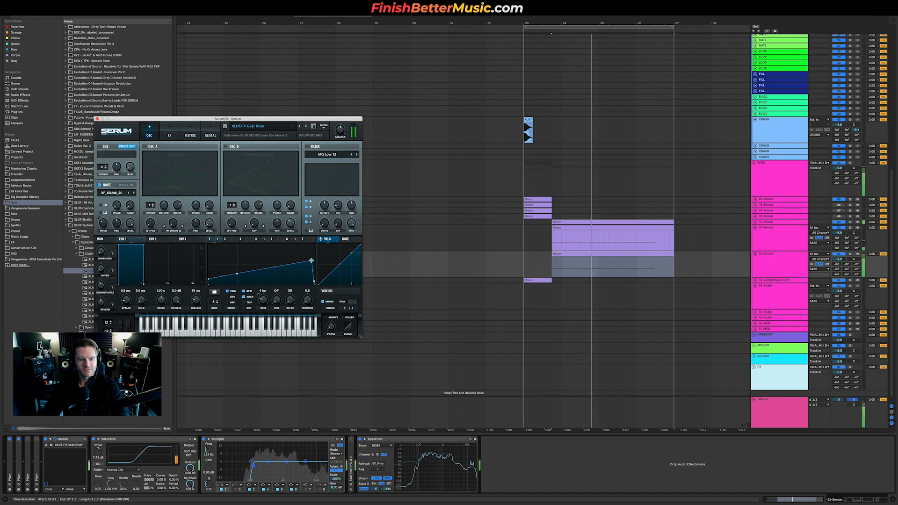
left_click_drag(310, 263, 261, 269)
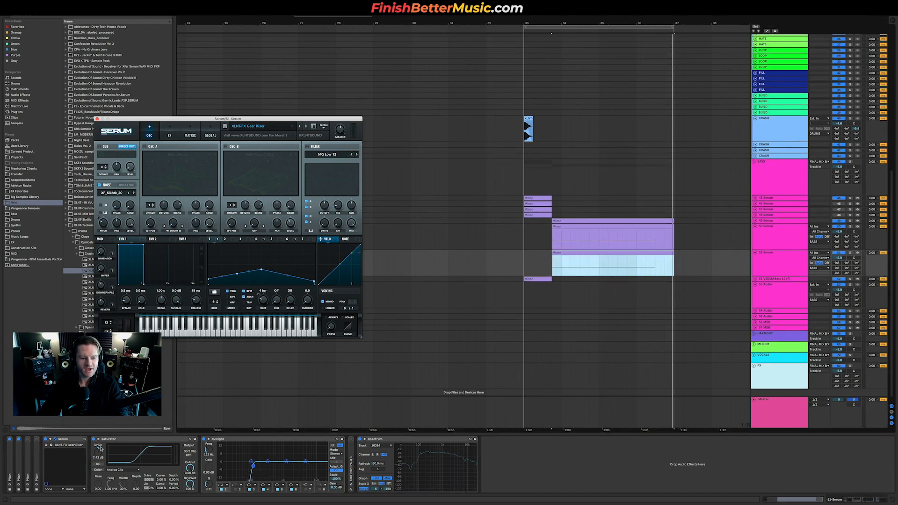
Reset the Saturator's Drive to 0 dB on the 51-Serum layer and play the section.
double_click(100, 450)
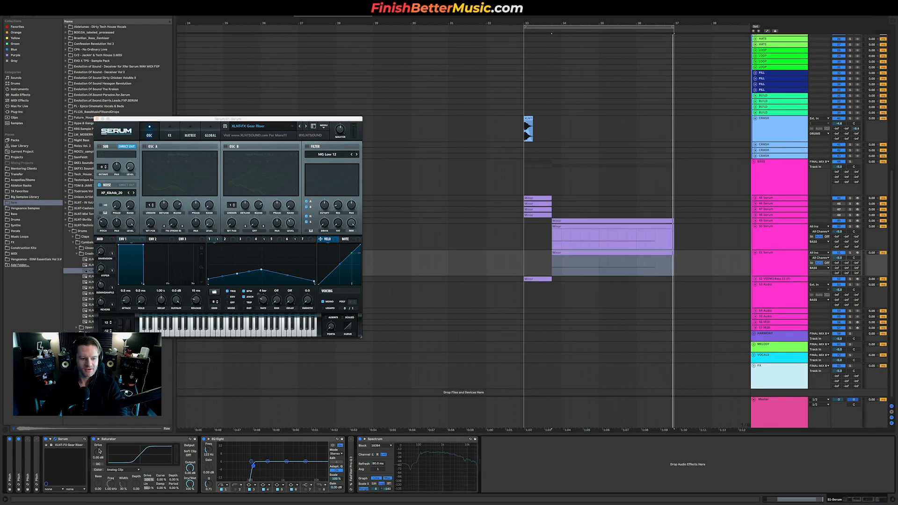
key("space")
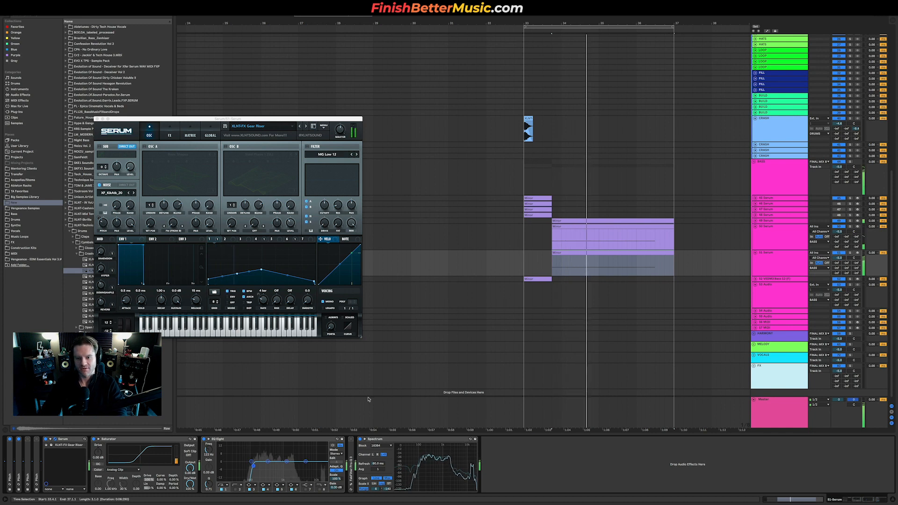
scroll(525, 297, "right", 5)
scroll(525, 297, "up", 1)
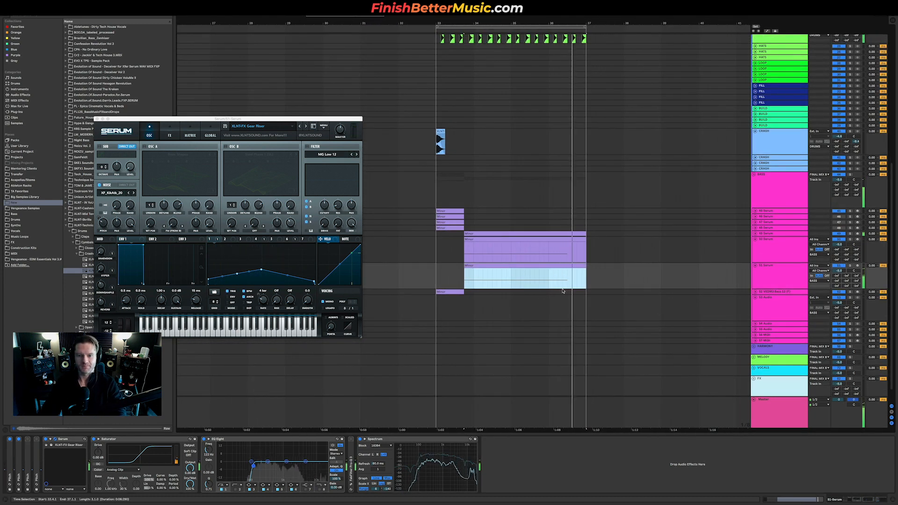
scroll(883, 290, "up", 2)
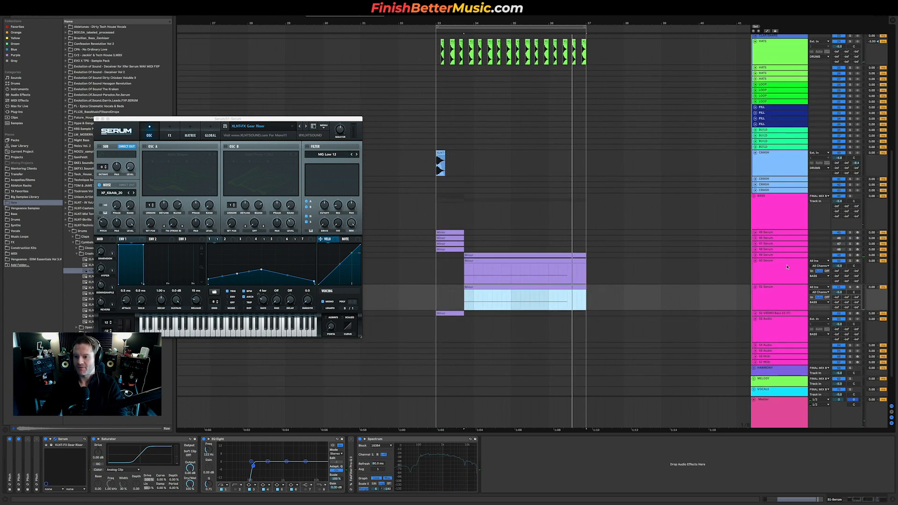
Unfold the 49-Serum bass track and set its Saturator curve to Medium Curve.
left_click(788, 267)
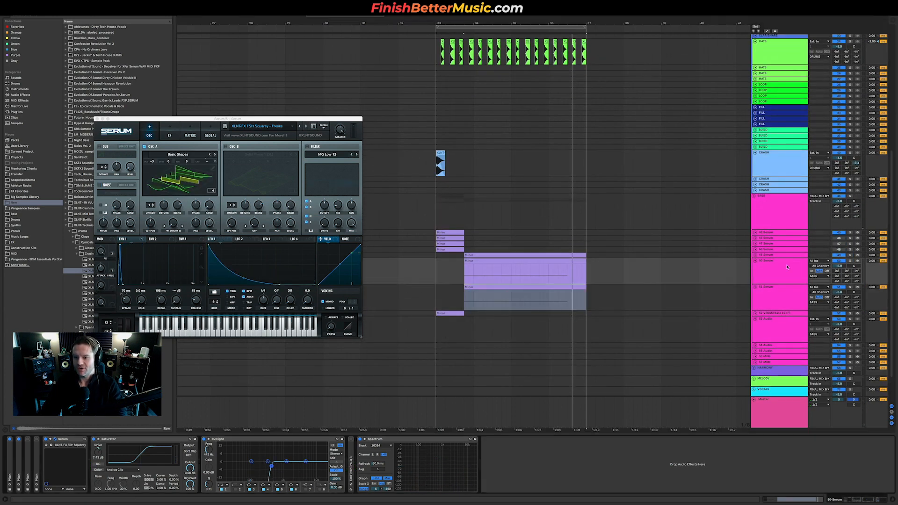
left_click(755, 256)
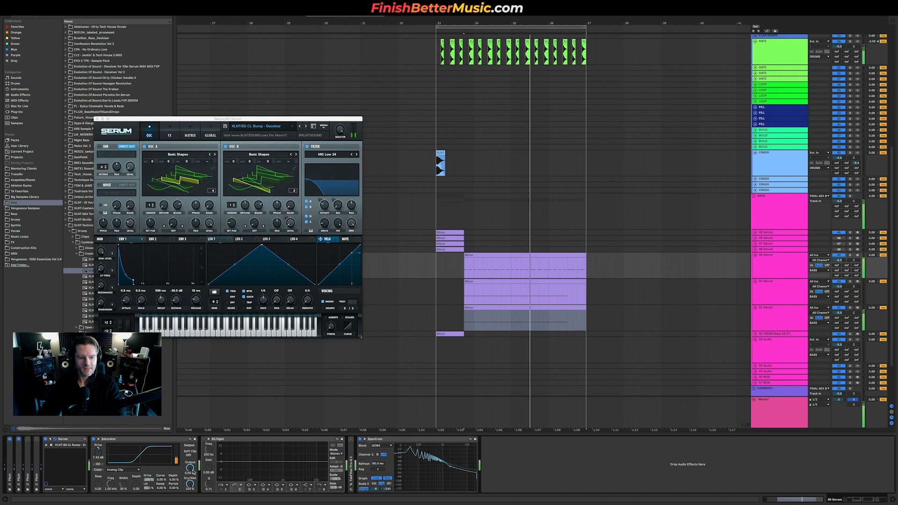
left_click(122, 470)
left_click(125, 483)
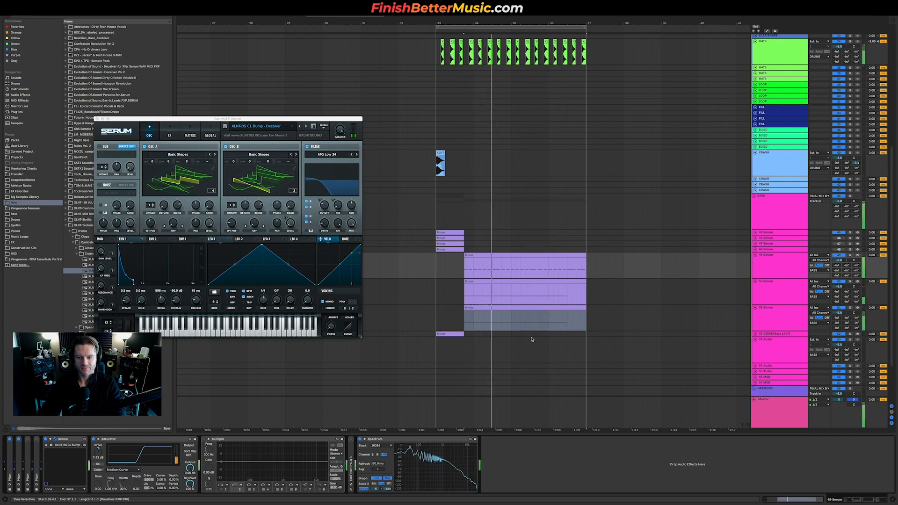
Copy the CamelCrusher device from the 45-Serum track to 49-Serum and place it between Saturator and EQ Eight.
left_click(776, 238)
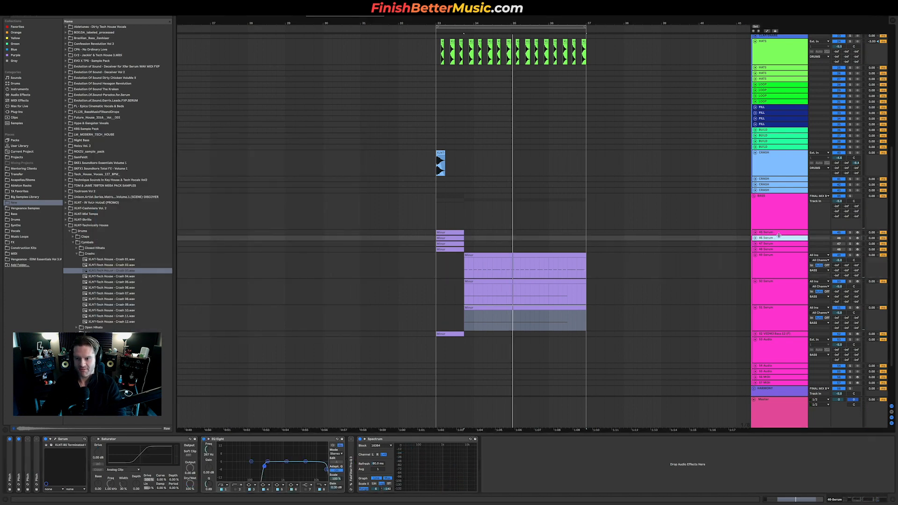
left_click(778, 233)
left_click_drag(228, 439, 777, 271)
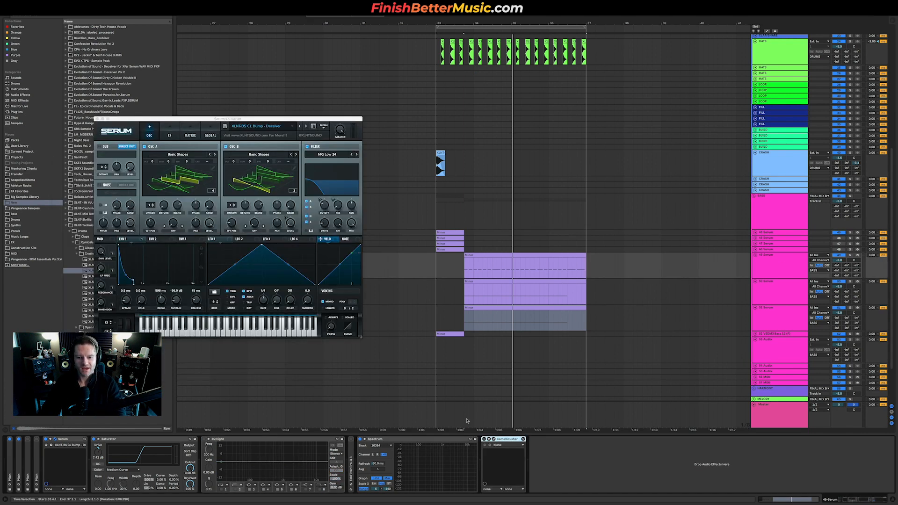
left_click_drag(506, 440, 205, 444)
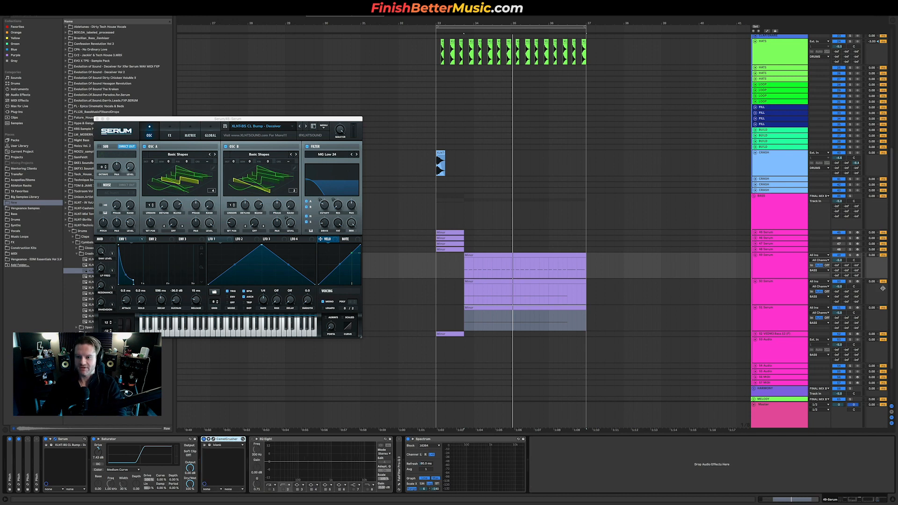
Listen to the 49-Serum layer on its own and check the CamelCrusher distortion settings.
key("space")
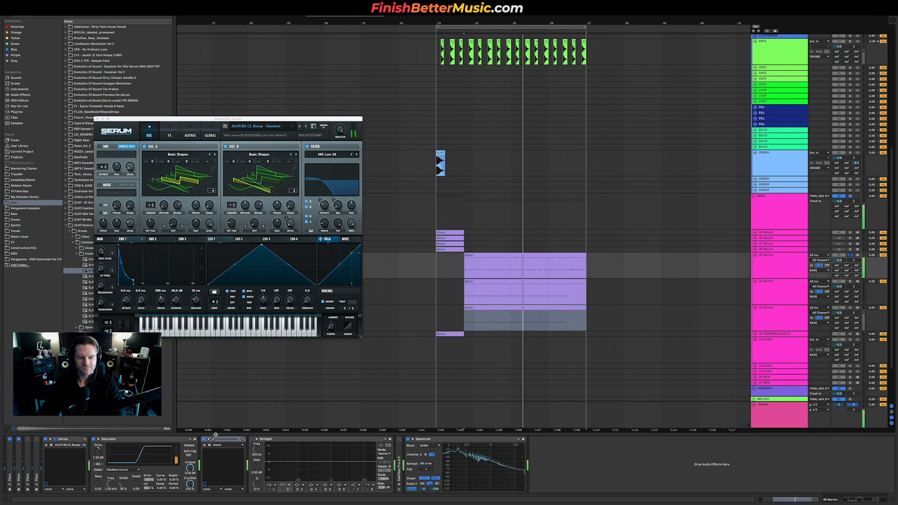
left_click(213, 440)
key("space")
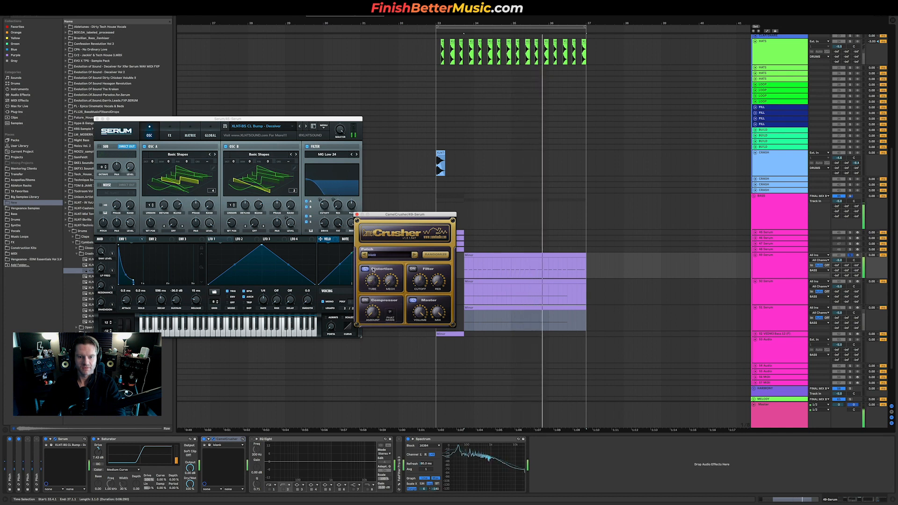
left_click(357, 214)
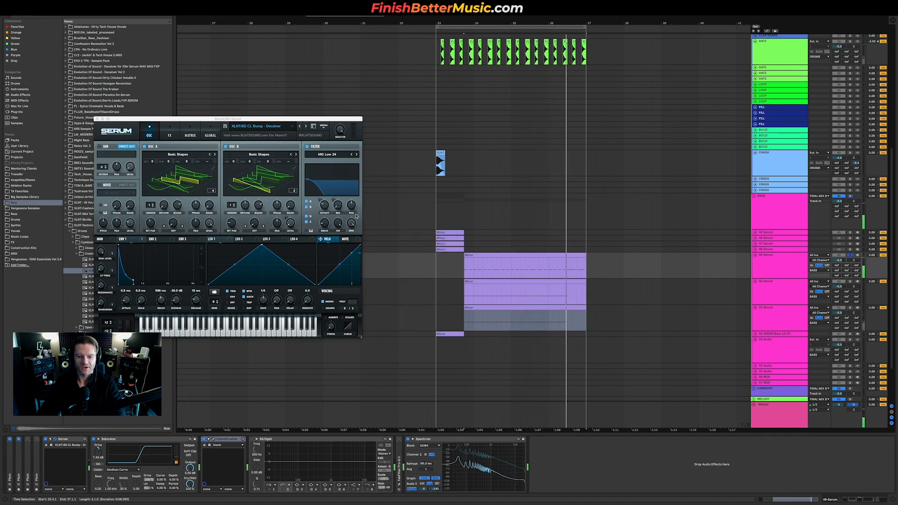
Cut the highs of the 49-Serum layer with an EQ Eight low-pass band, unsolo it and play the full mix.
left_click(369, 490)
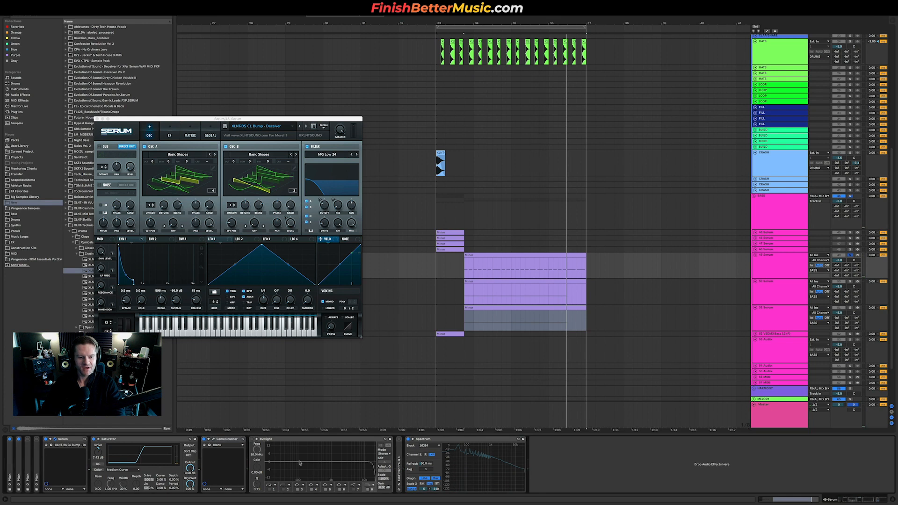
left_click_drag(257, 445, 256, 479)
key("space")
left_click(851, 255)
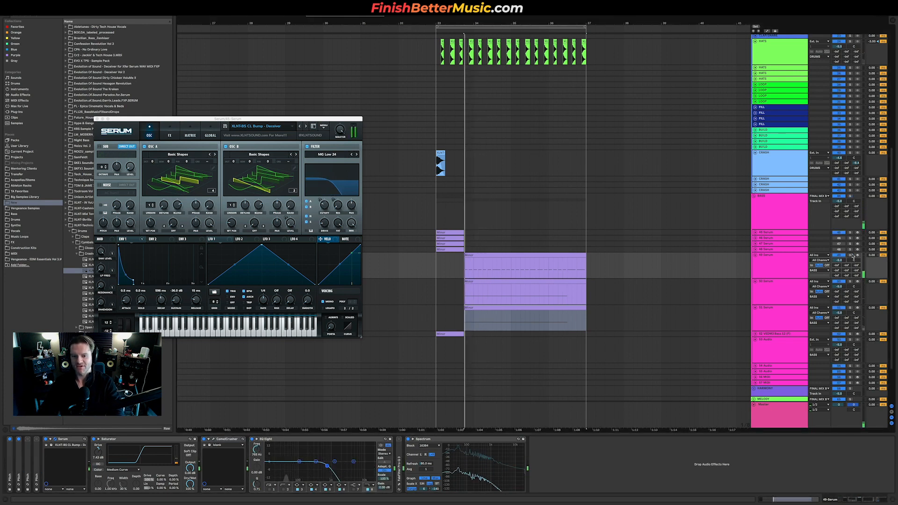
key("space")
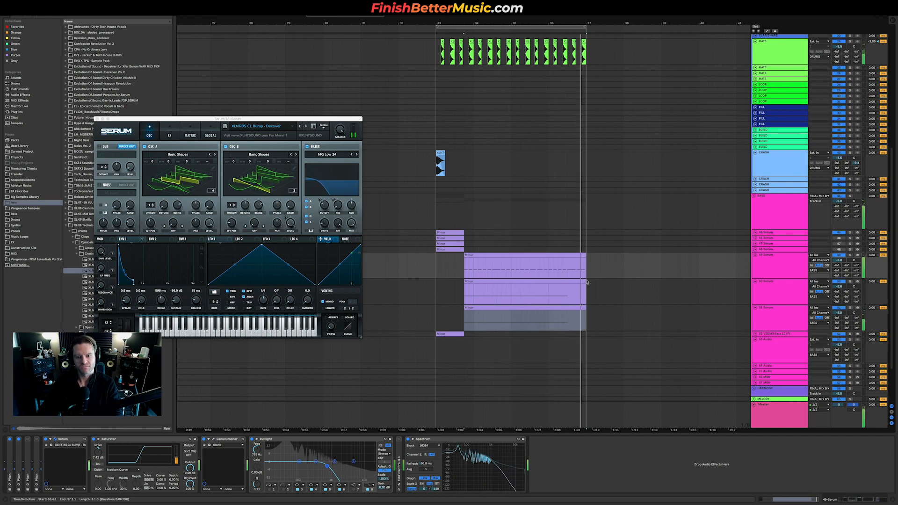
Copy the reference's last half bar before bar 37 onto the second Reference track and play into it.
scroll(587, 165, "up", 10)
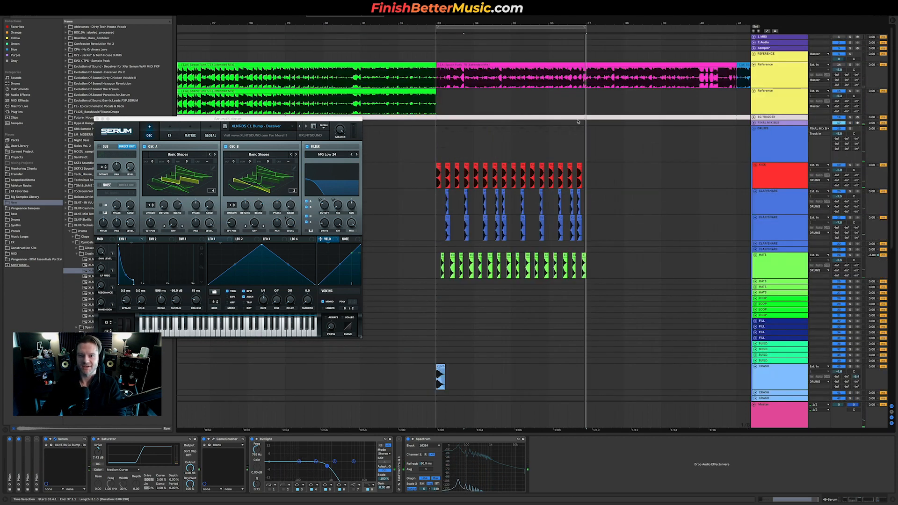
left_click(567, 76)
left_click_drag(568, 76, 578, 101)
key("space")
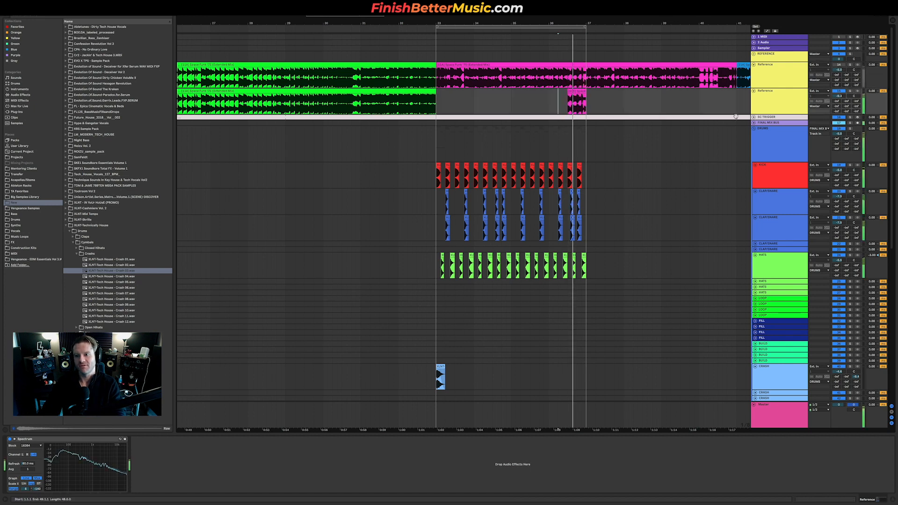
Fold all the track groups and duplicate bars 33 to 37 of the DRUMS and BASS groups to bar 37.
scroll(527, 153, "down", 5)
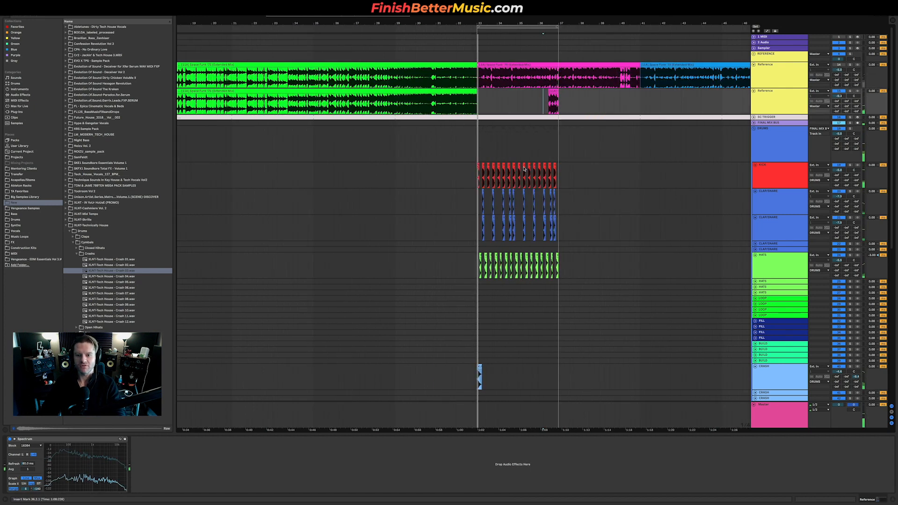
left_click(755, 165, "alt")
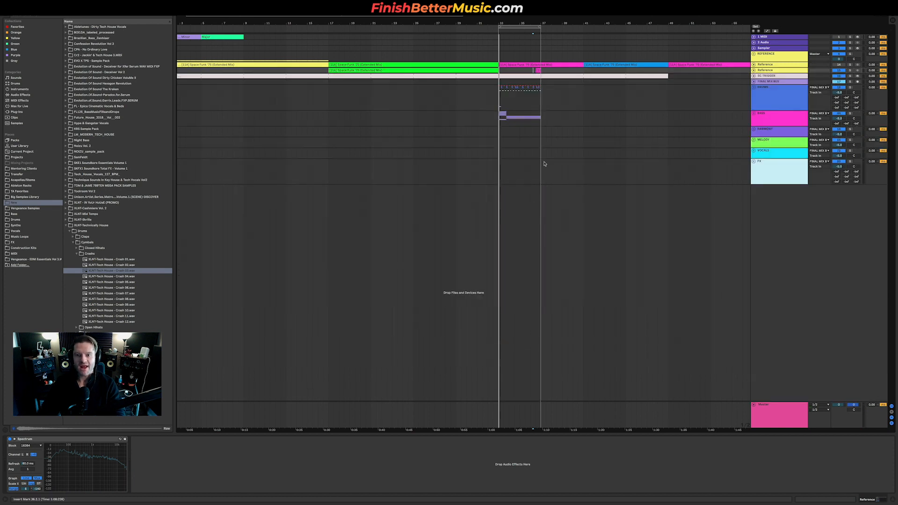
scroll(544, 165, "up", 5)
left_click(427, 102)
left_click_drag(427, 102, 535, 122)
key("ctrl+d")
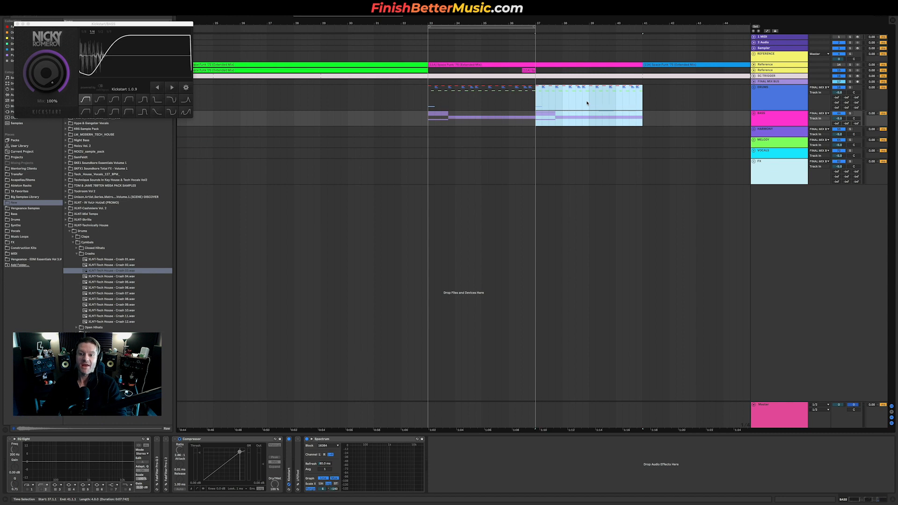
Unfold the BASS group and compare its original clips at bars 33 to 37 with the duplicated ones at bars 37 to 41.
left_click(755, 116)
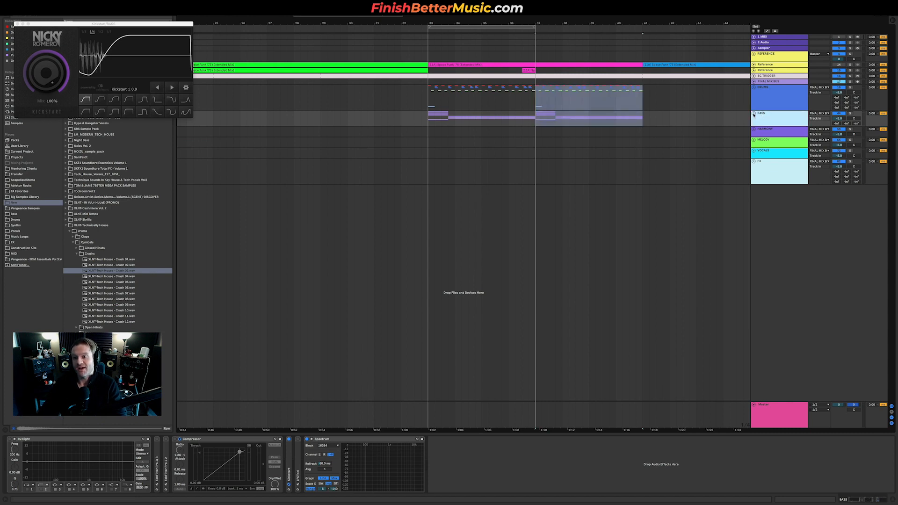
left_click(753, 113)
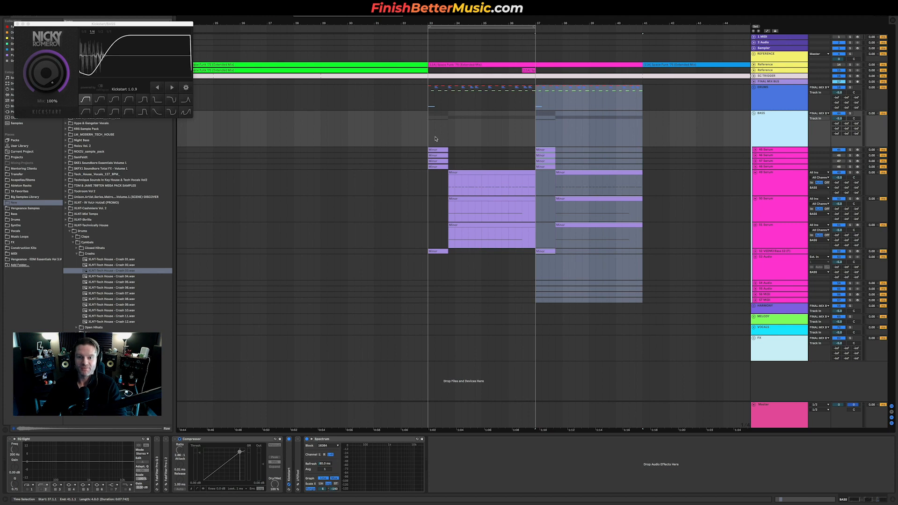
left_click_drag(429, 133, 535, 141)
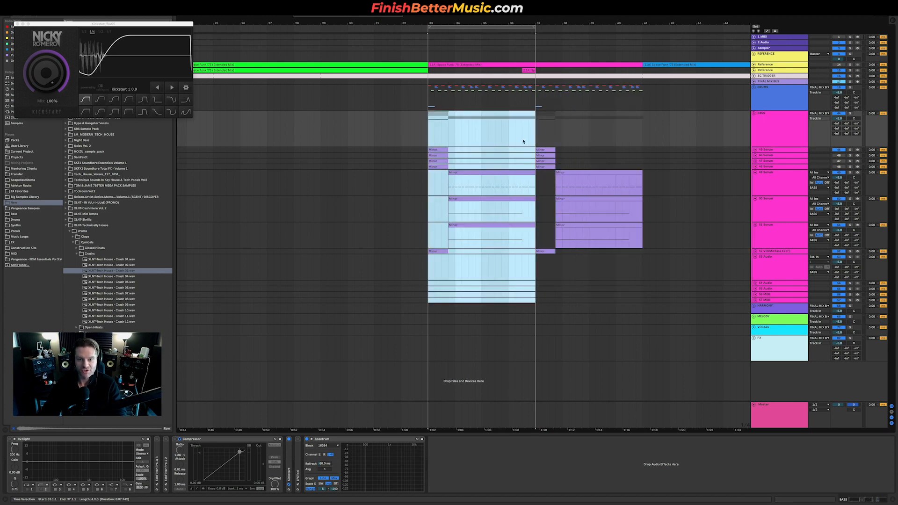
left_click_drag(538, 128, 643, 220)
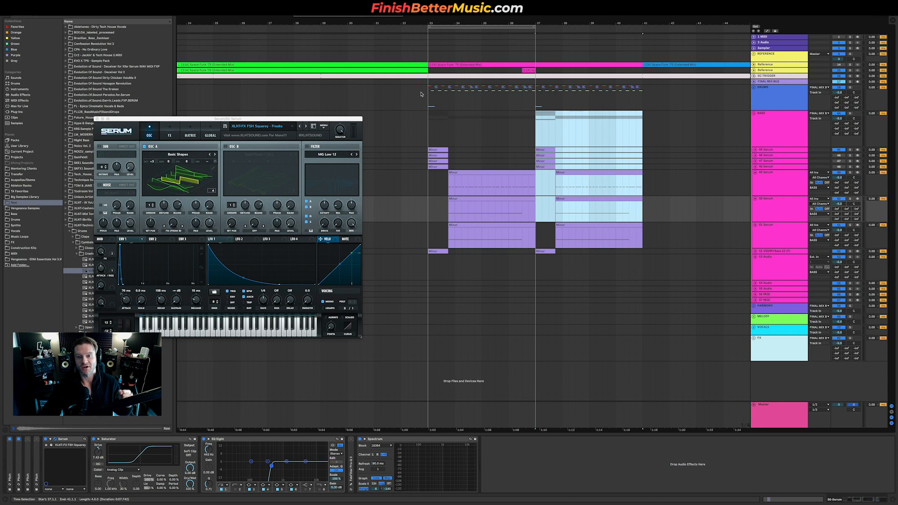
left_click(792, 95)
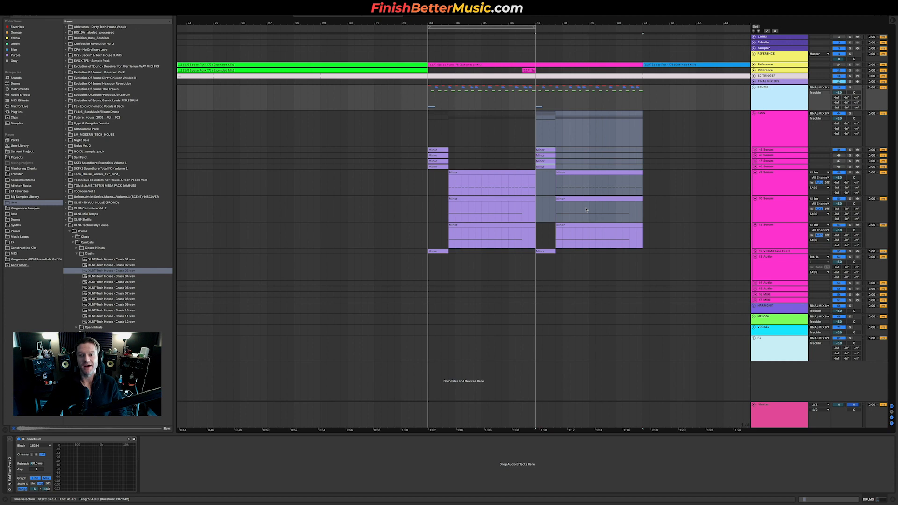
left_click(533, 179)
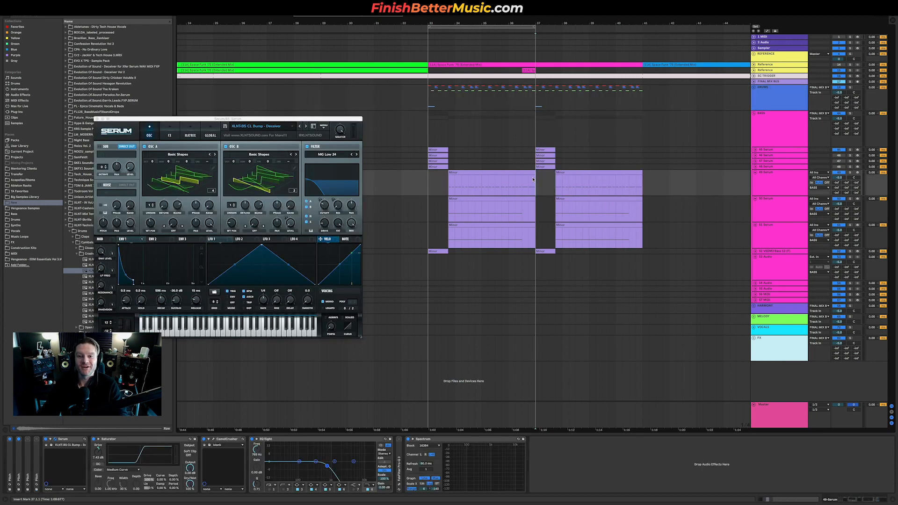
Switch to the browser with the Finish Better Music website and read through the mentoring program page.
key("ctrl+super+f")
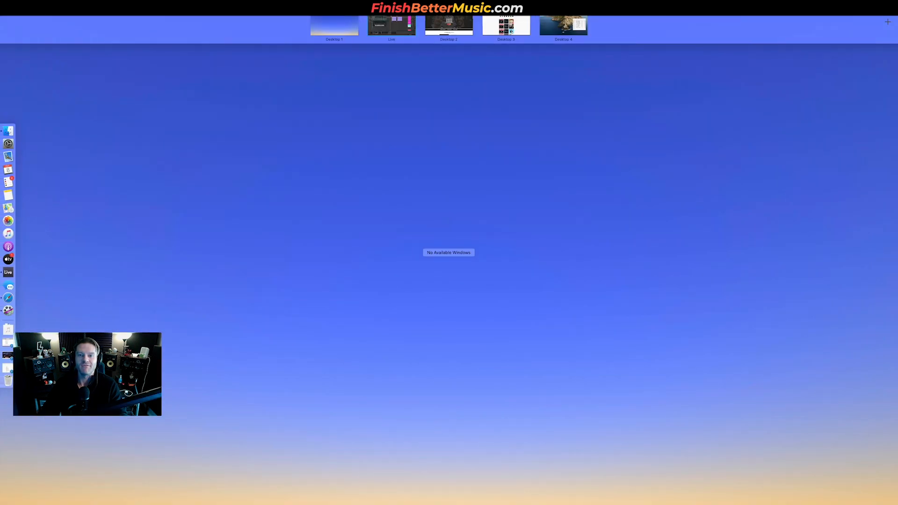
left_click(449, 26)
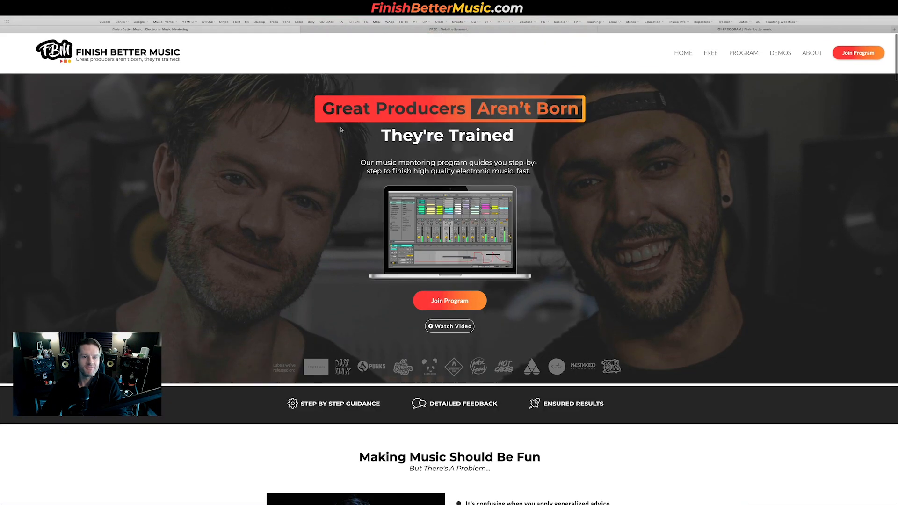
scroll(500, 285, "down", 6)
scroll(501, 286, "down", 10)
scroll(495, 320, "down", 20)
scroll(478, 251, "down", 3)
scroll(541, 392, "down", 1)
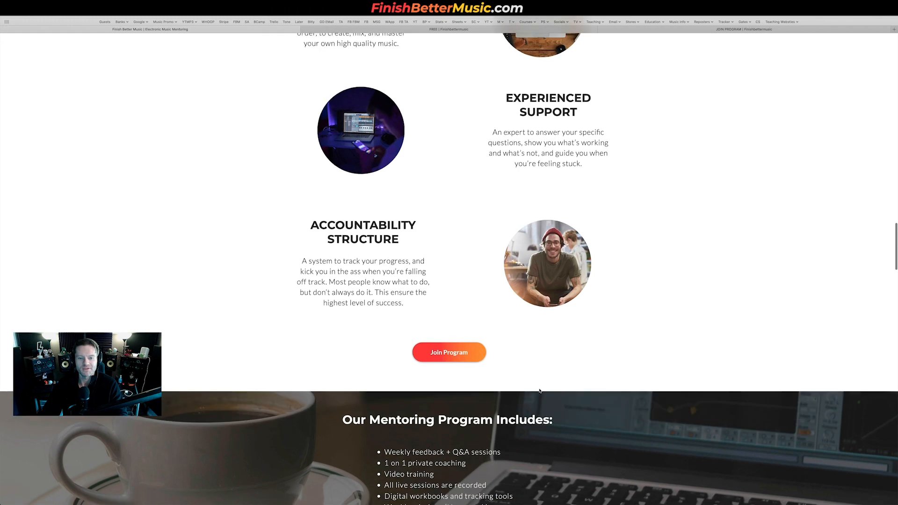
Read through the rest of the mentoring program page, from how to get started to the student testimonials.
scroll(393, 216, "up", 5)
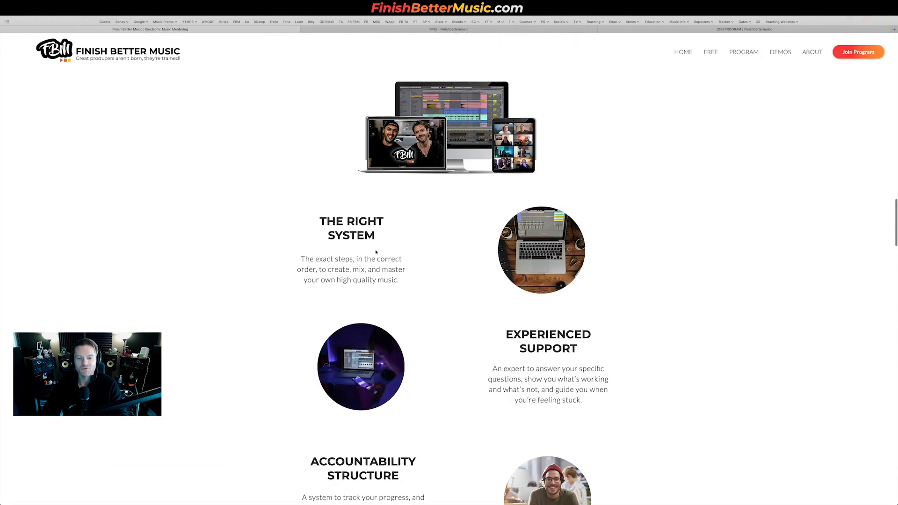
scroll(487, 355, "down", 1)
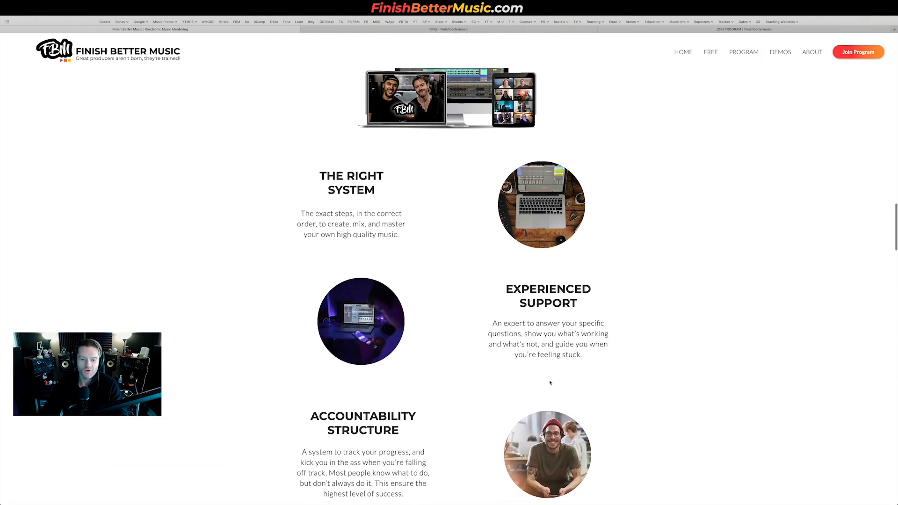
scroll(467, 384, "down", 10)
scroll(431, 397, "down", 6)
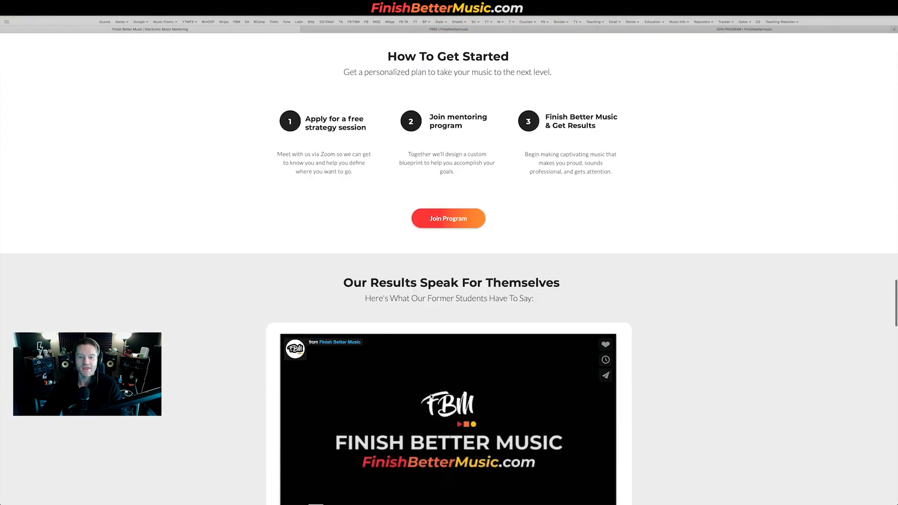
scroll(653, 338, "down", 6)
scroll(653, 339, "down", 1)
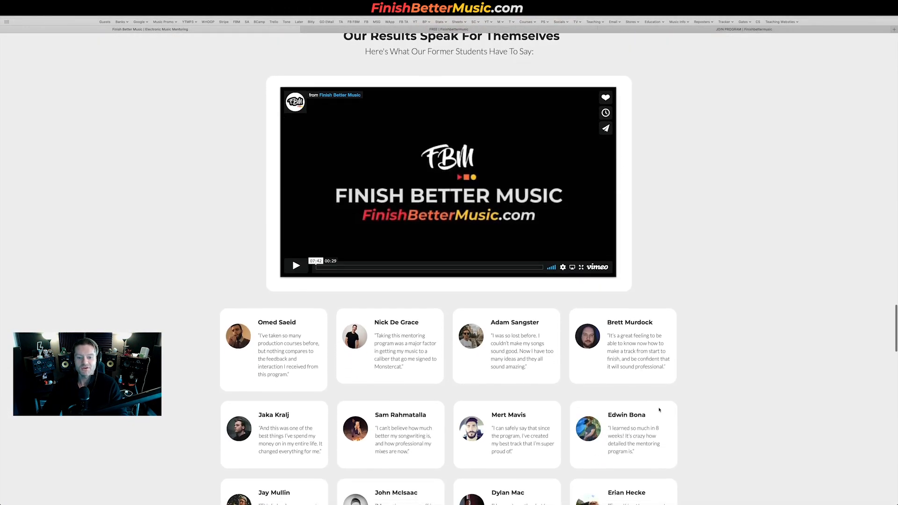
scroll(374, 323, "down", 3)
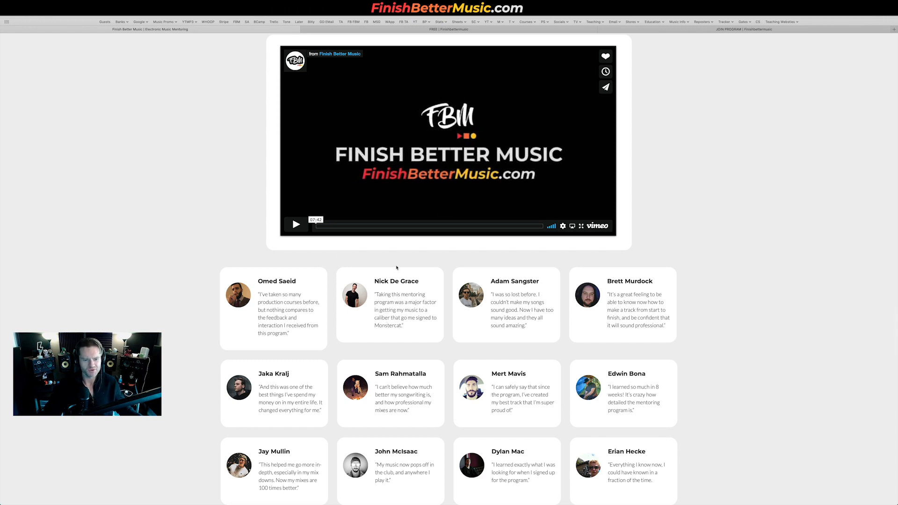
scroll(390, 268, "down", 2)
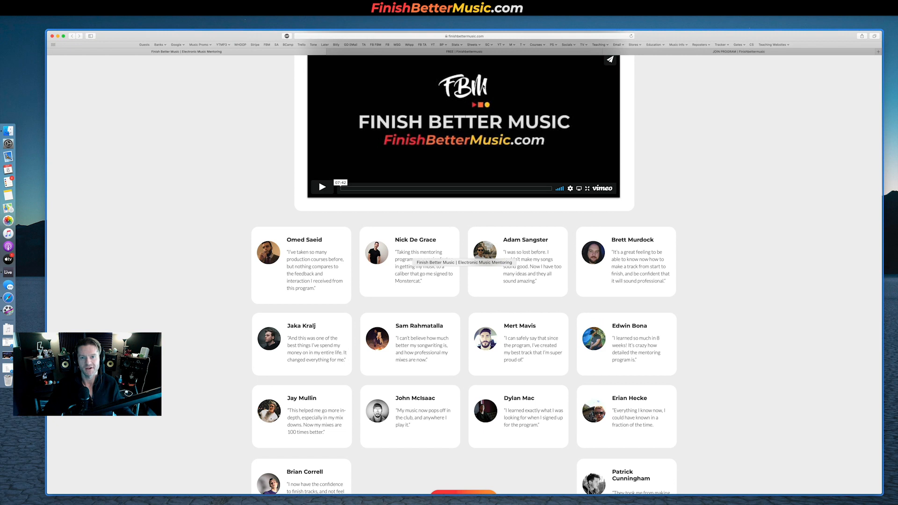
scroll(488, 242, "down", 5)
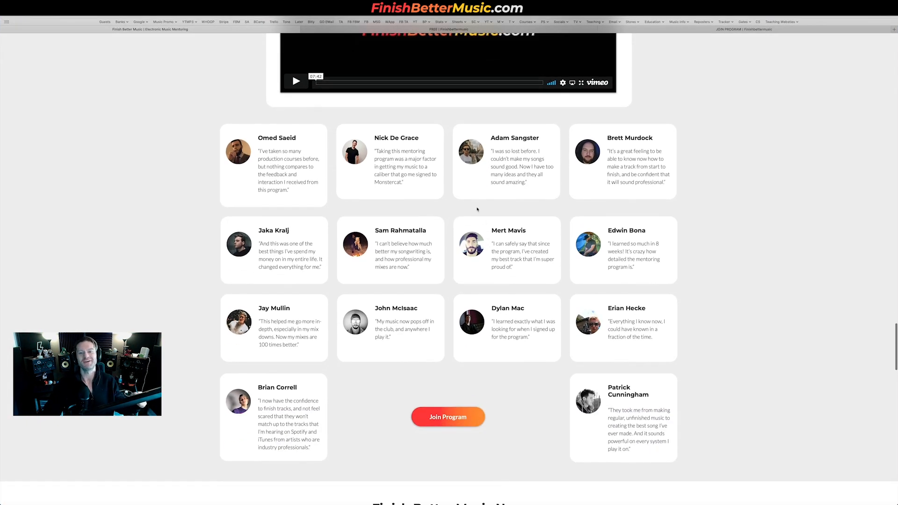
scroll(570, 228, "down", 6)
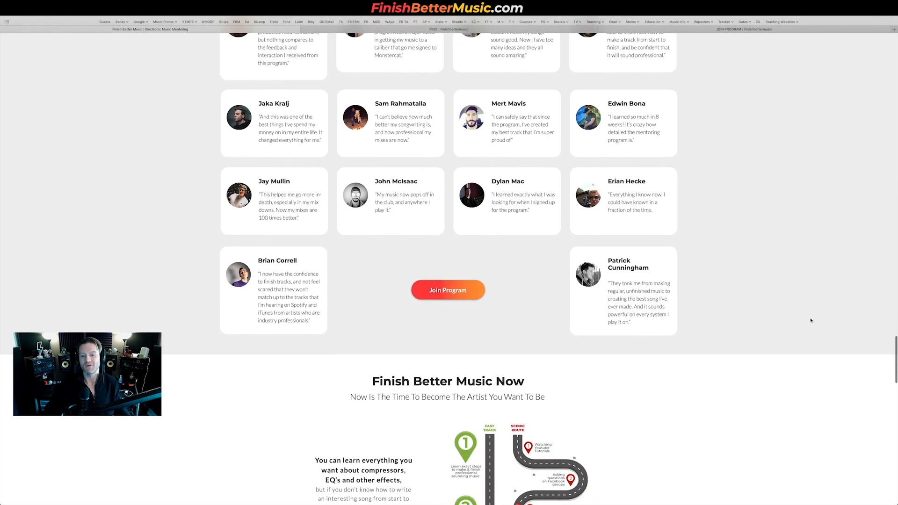
View the website's free resources page and look through the mentoring program's application form.
left_click(451, 29)
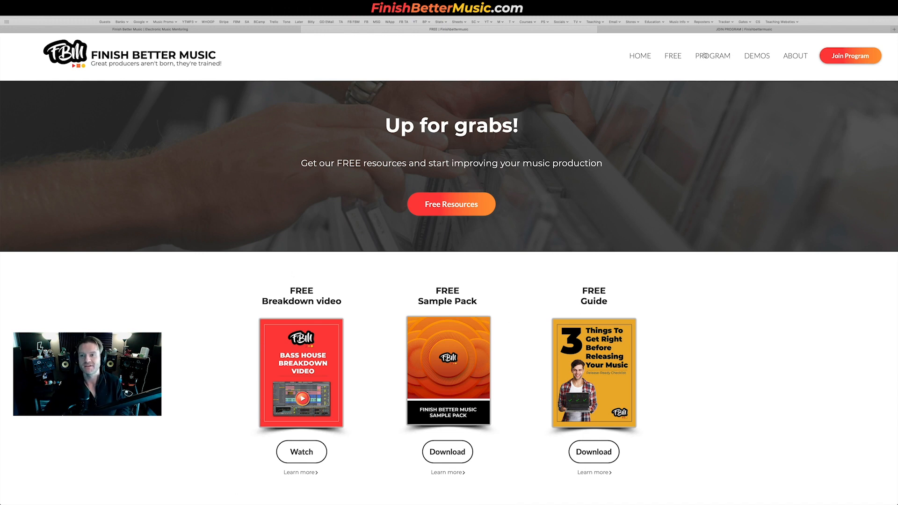
left_click(706, 29)
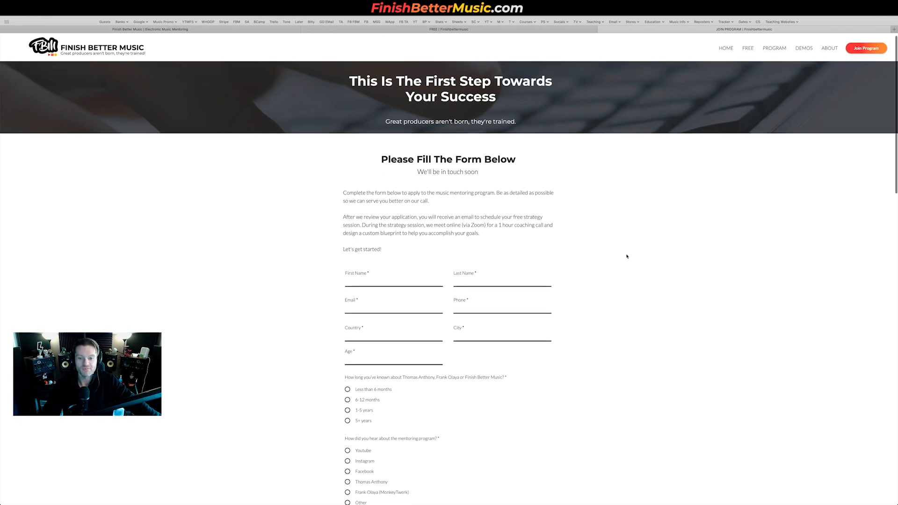
scroll(563, 89, "down", 20)
scroll(449, 222, "up", 20)
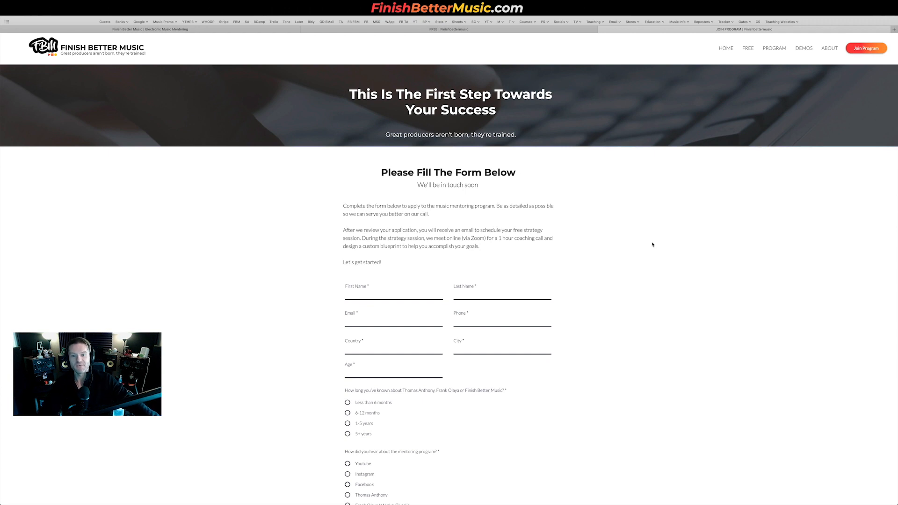
Switch back to Ableton Live and unfold the first Reference track.
key("ctrl+Up")
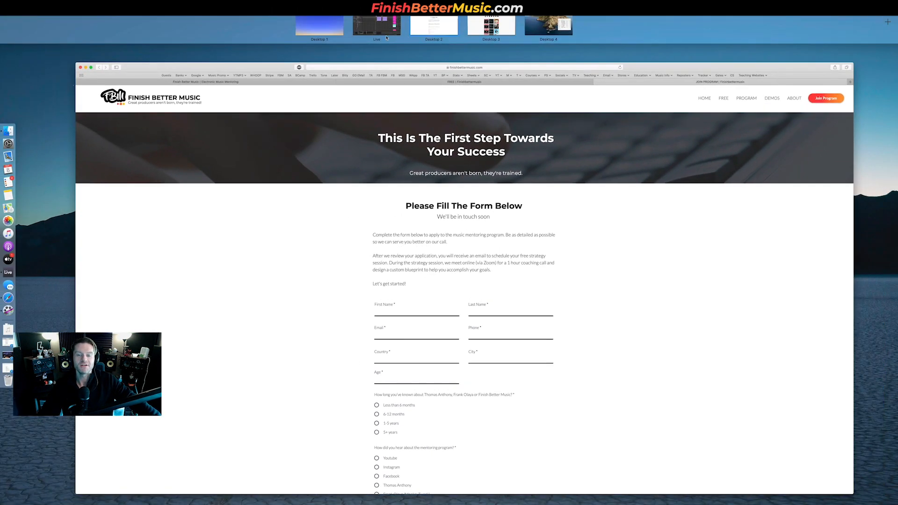
left_click(387, 37)
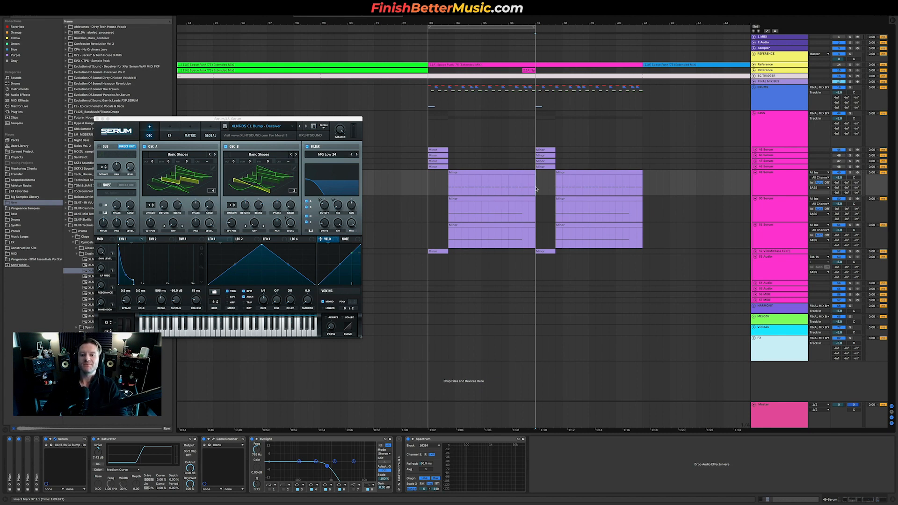
left_click(754, 65)
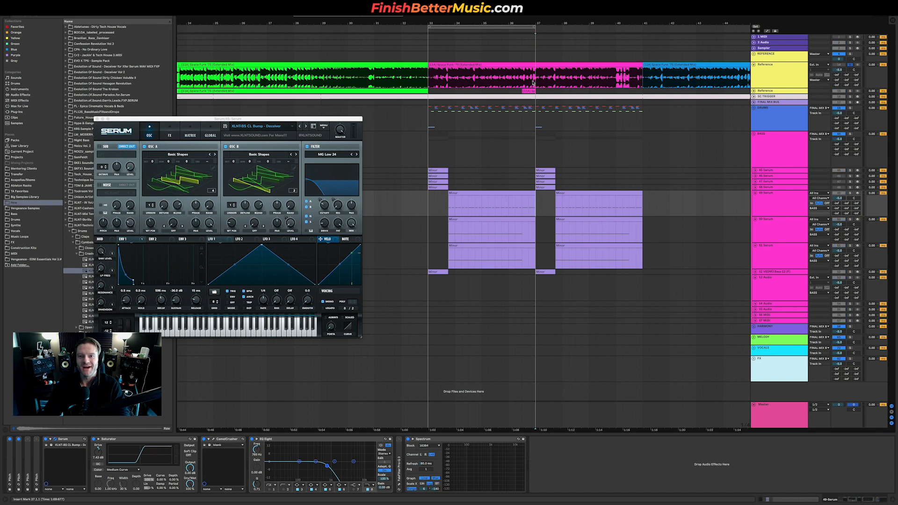
Listen to the reference from bar 37 and again from bar 40, examining its waveform up to bar 41.
left_click(531, 83)
key("space")
scroll(562, 121, "up", 2)
scroll(567, 124, "up", 3)
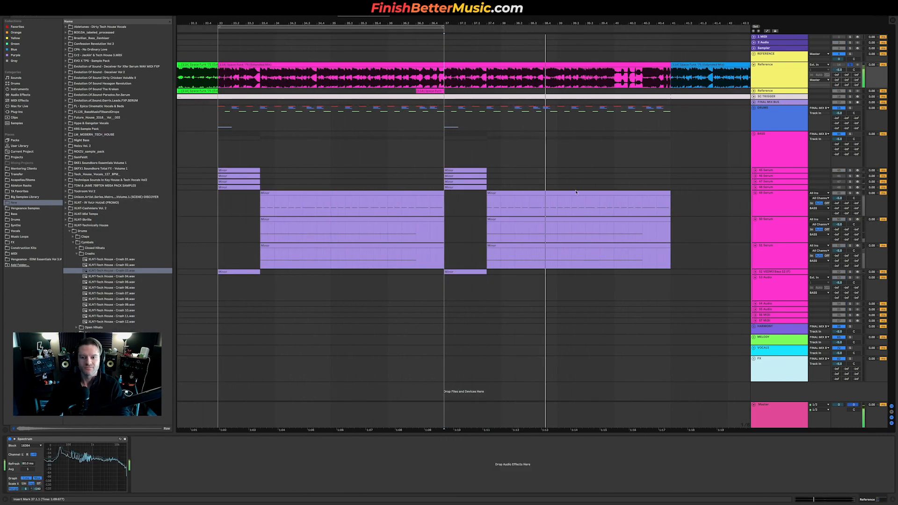
key("space")
left_click(489, 78)
left_click_drag(491, 78, 552, 78)
left_click(558, 75)
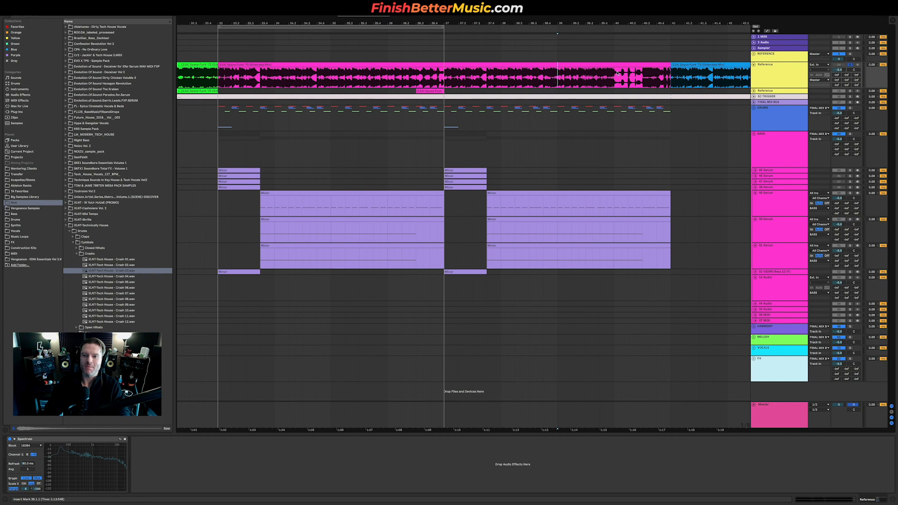
left_click_drag(563, 83, 615, 80)
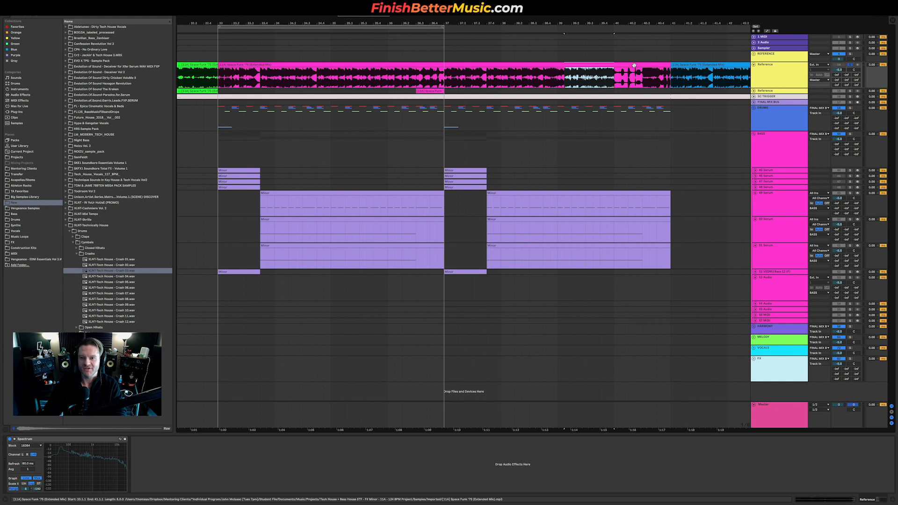
left_click(615, 83)
key("space")
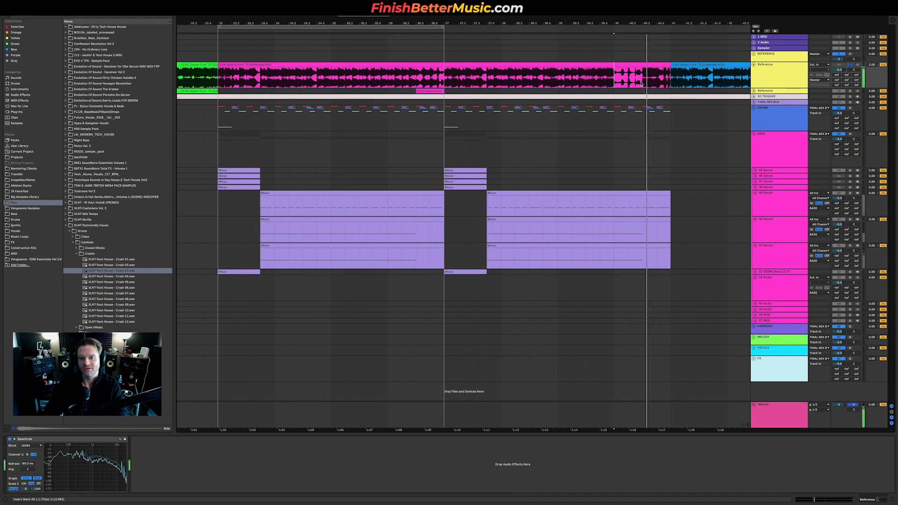
key("space")
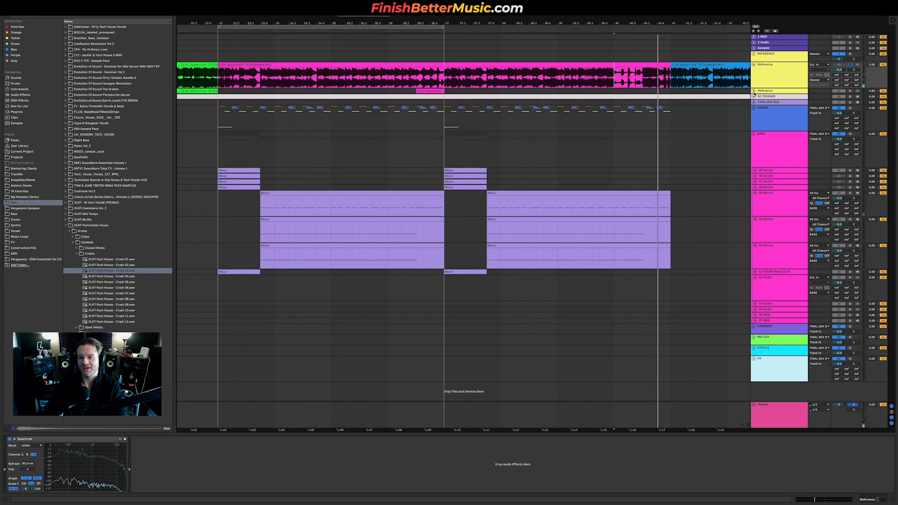
Move the reference's audio from bar 40 to 41 onto the second Reference track and delete the DRUMS clips in that bar.
left_click(753, 91)
left_click_drag(618, 83, 663, 106)
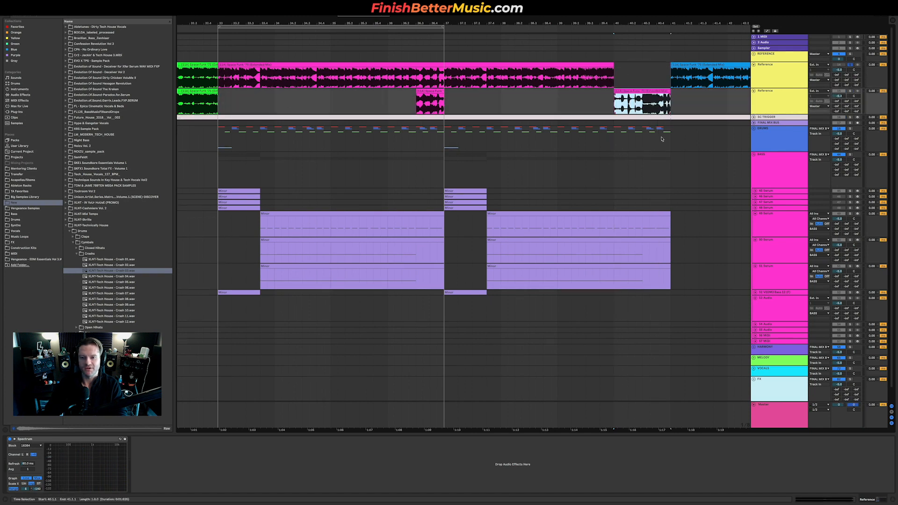
left_click_drag(672, 137, 615, 139)
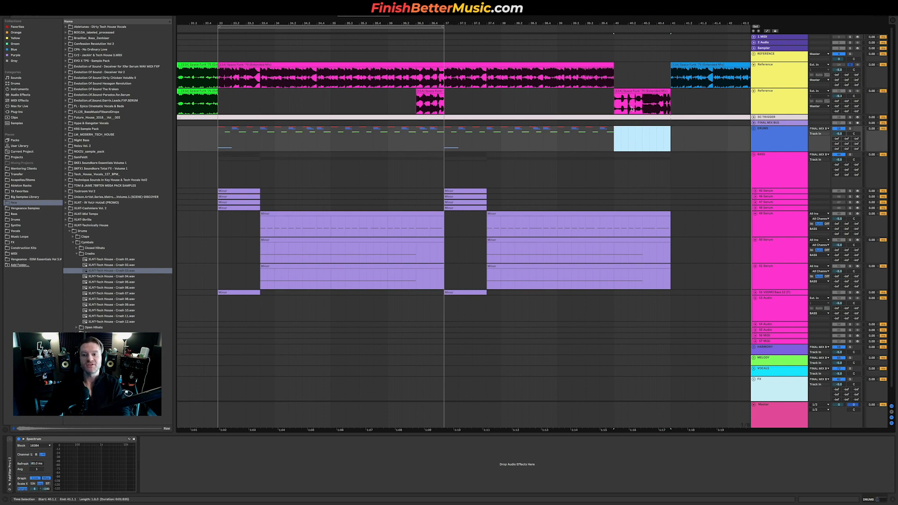
Unfold the VEDM3 Bass 12 track and play it from bar 33, both soloed and with the other tracks.
scroll(385, 305, "down", 3)
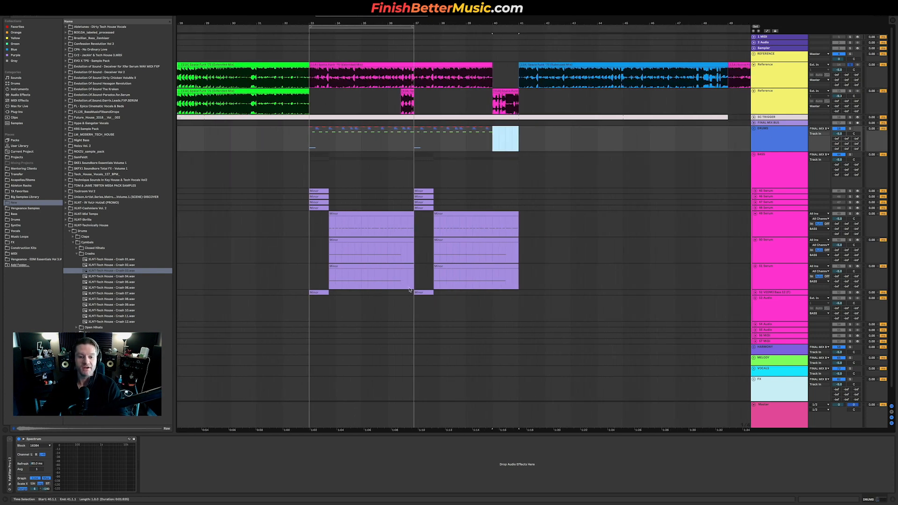
left_click(329, 293)
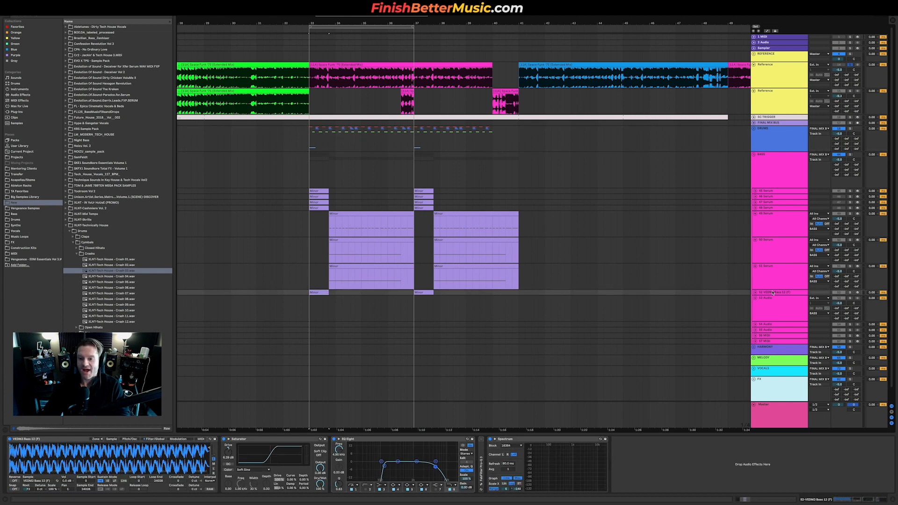
left_click(756, 293)
left_click(307, 308)
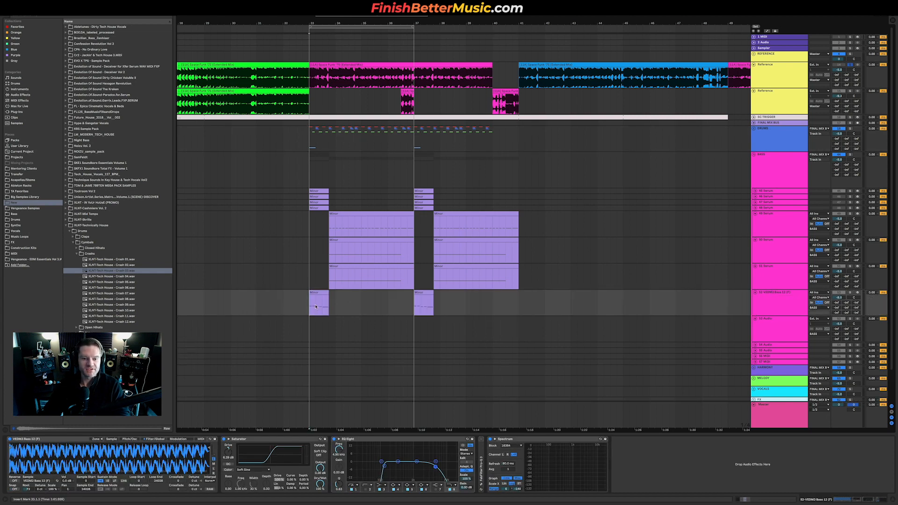
key("space")
left_click(850, 294)
key("space")
left_click(850, 294)
left_click(851, 294)
key("space")
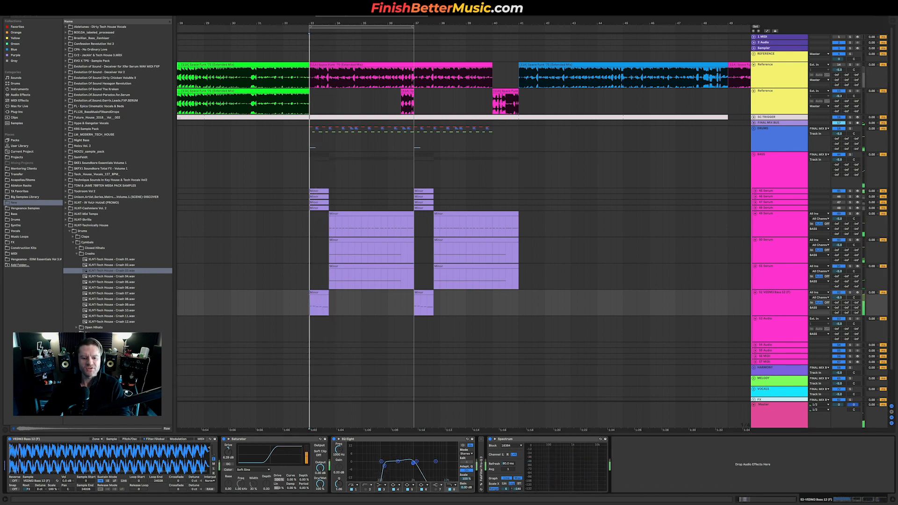
key("space")
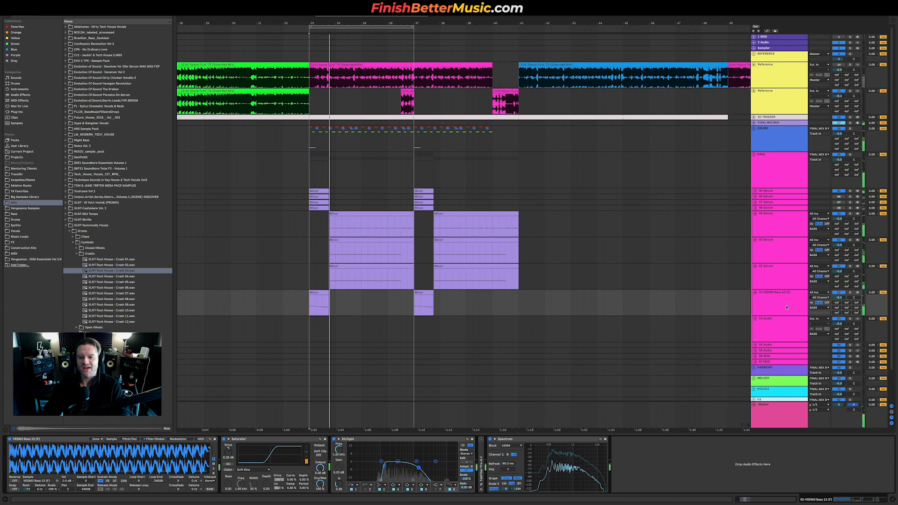
Audition the Vengeance bass samples from VEDM3 Bass 13 to VEDM3 Bass 15.
left_click(32, 259)
left_click(96, 163)
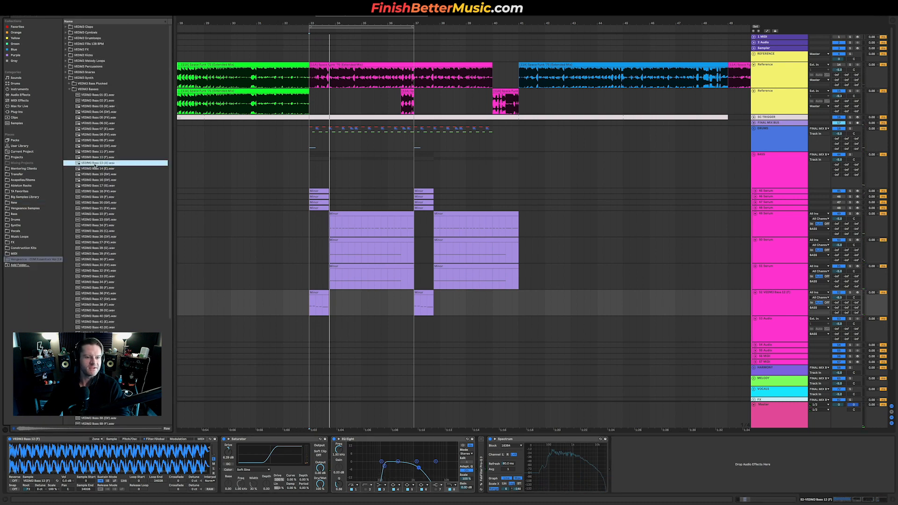
key("Down")
key("Down")
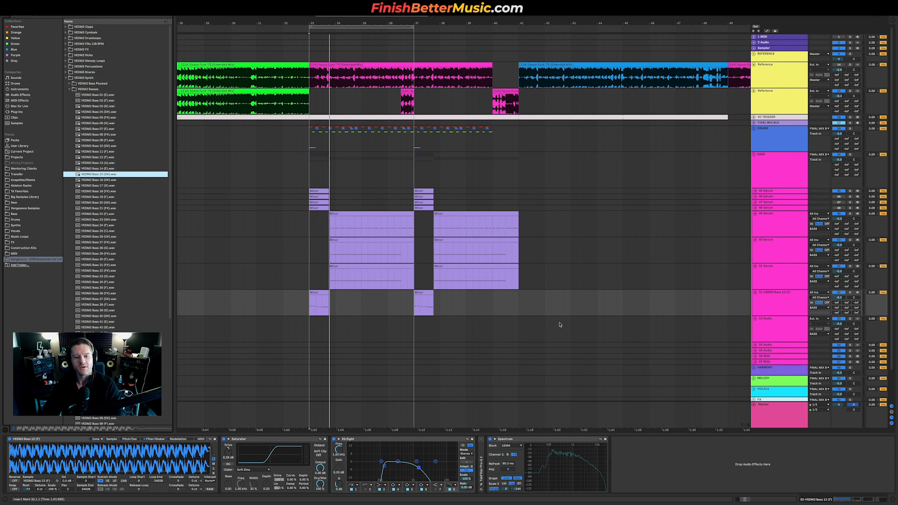
Duplicate the VEDM3 Bass 12 track, replace the copy's sample with VEDM3 Bass 15 and adjust its root key.
left_click(763, 300)
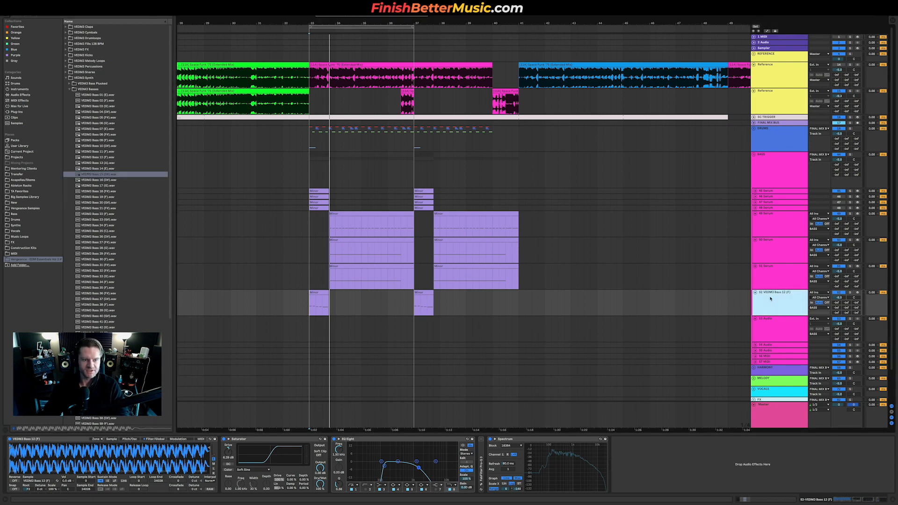
key("ctrl+d")
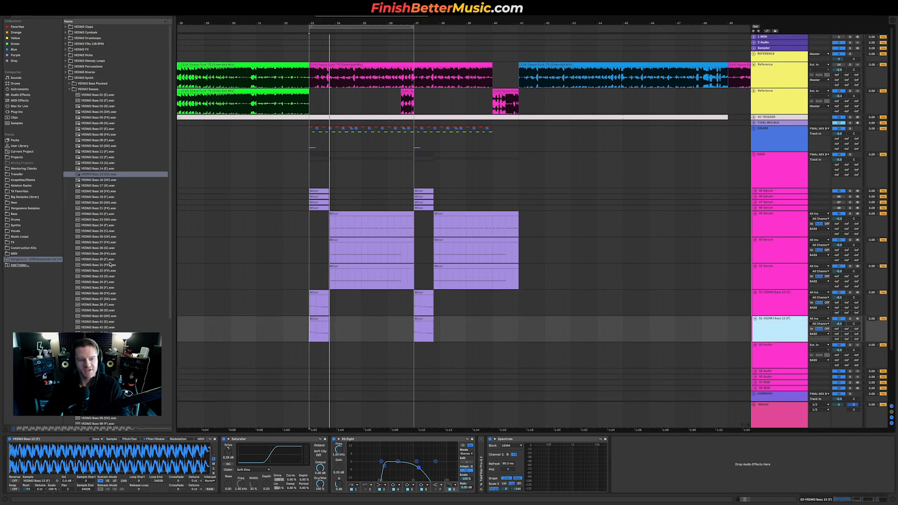
left_click(98, 175)
left_click_drag(111, 457, 111, 457)
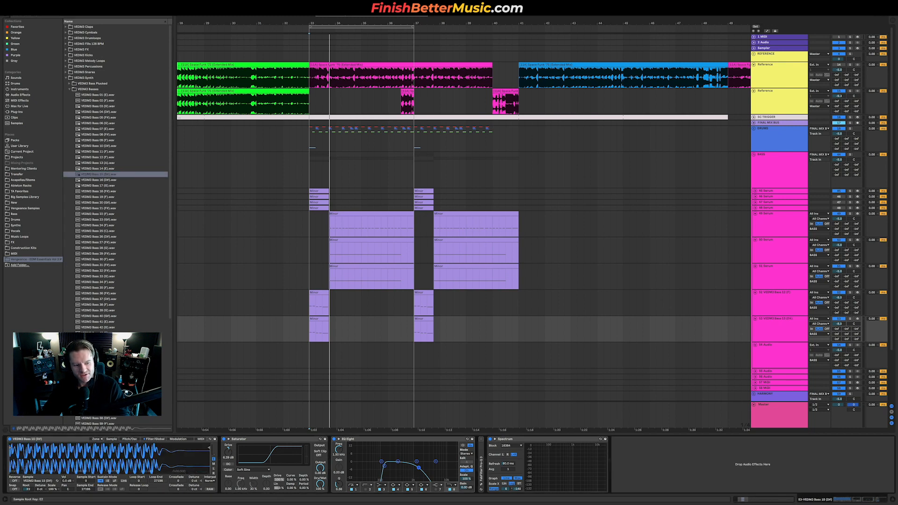
Solo the VEDM3 Bass 15 track, audition it with EQ Eight bypassed, and re-enable the EQ with its low cut off.
left_click(852, 319)
key("space")
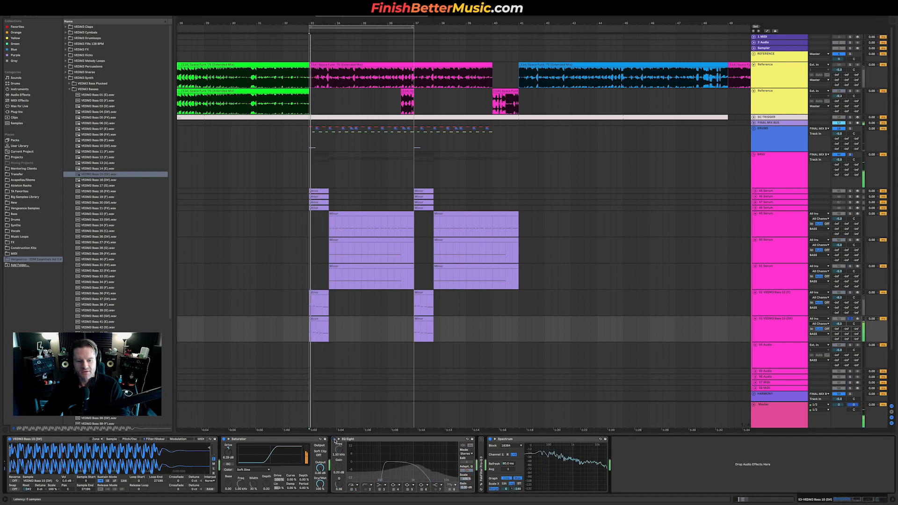
key("space")
key("space")
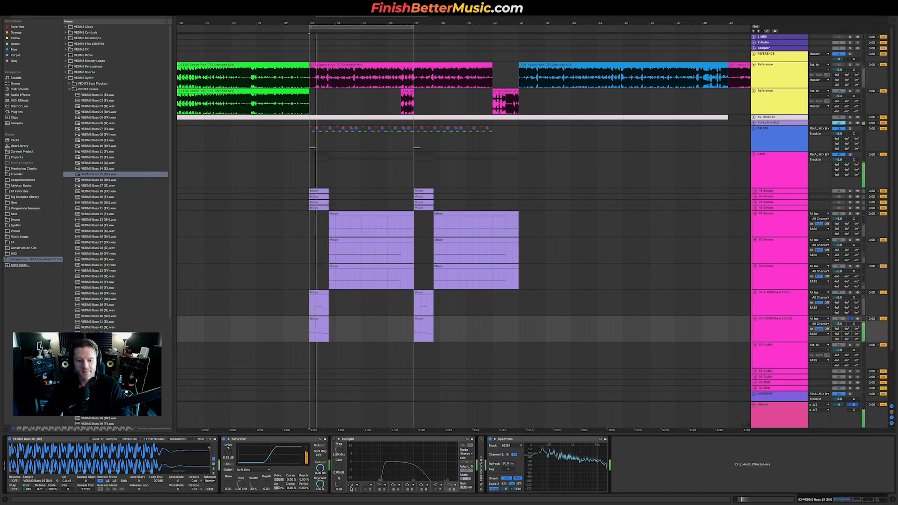
left_click(334, 439)
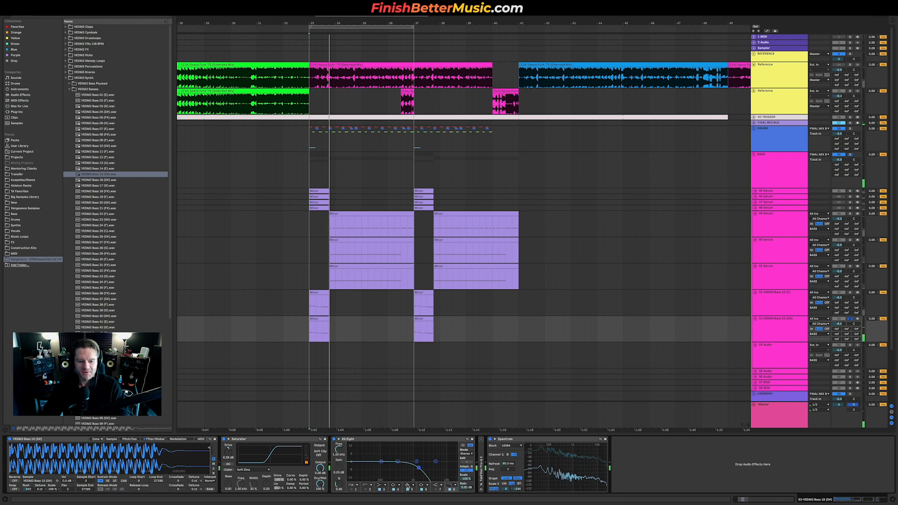
Raise the high-cut frequency in the VEDM3 Bass 15 track's EQ Eight and replay the sound from bar 33.
key("space")
left_click_drag(418, 468, 431, 467)
key("space")
key("space")
key("space")
key("space")
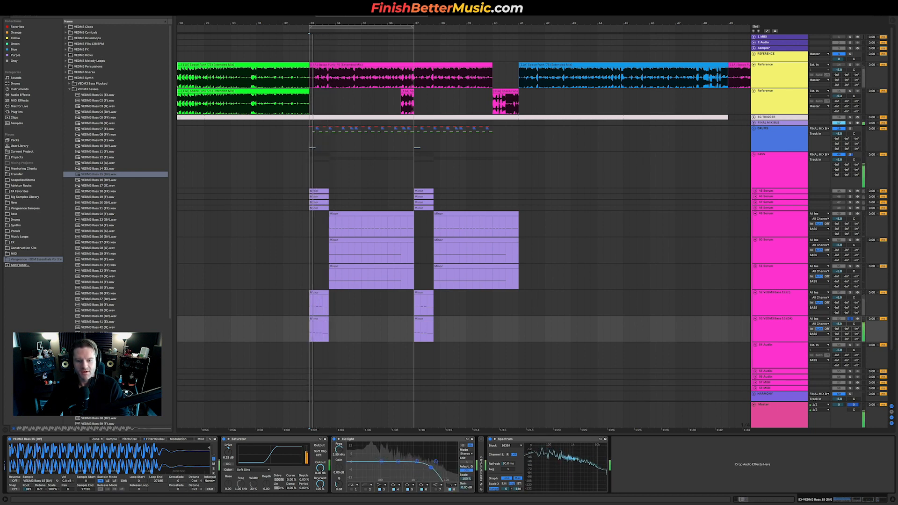
Unsolo the VEDM3 Bass 15 track, raise its volume, and replay it with the full mix from bar 33.
key("space")
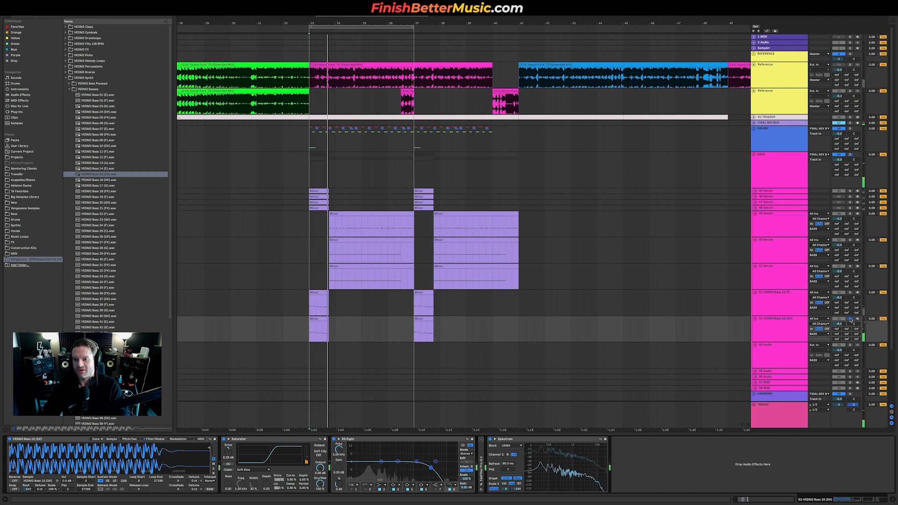
left_click(850, 319)
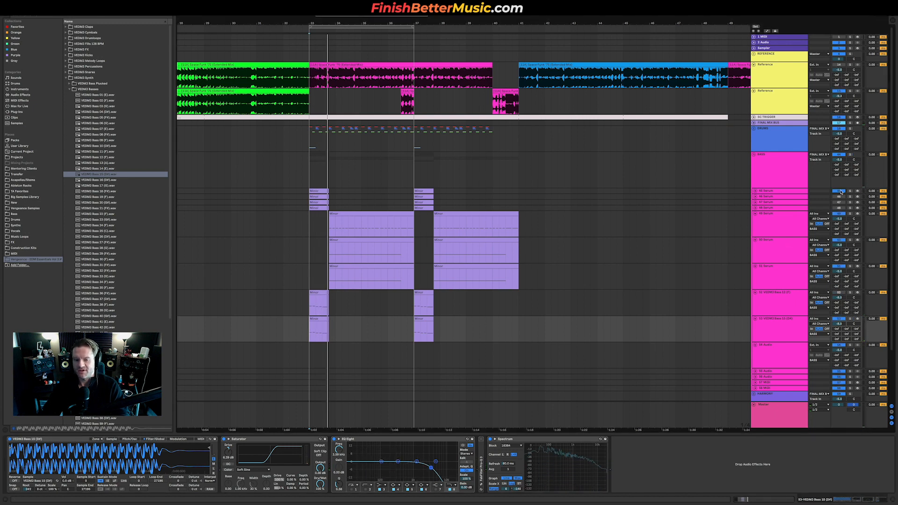
key("space")
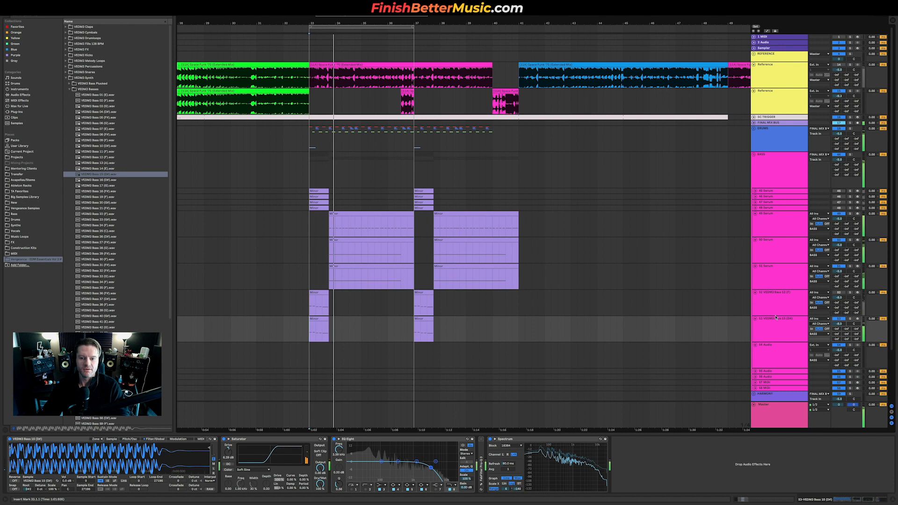
key("space")
key("space")
left_click_drag(840, 323, 839, 312)
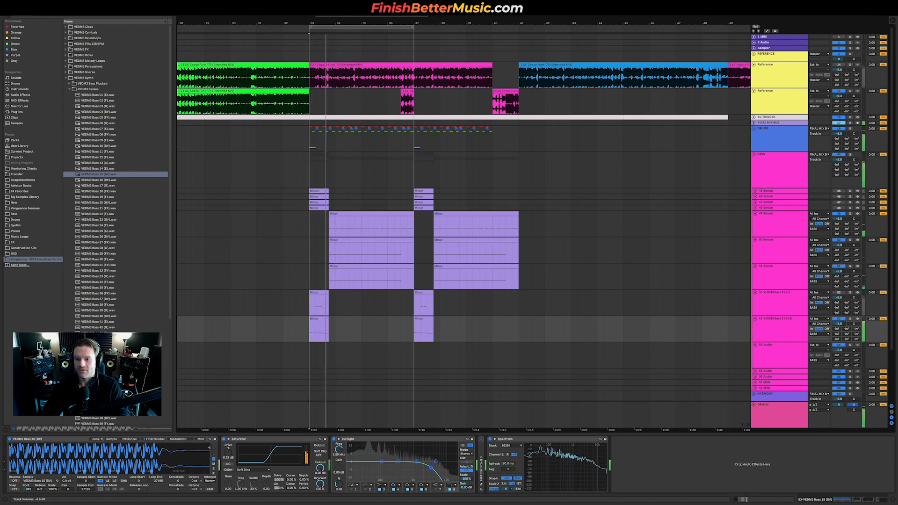
key("space")
key("space")
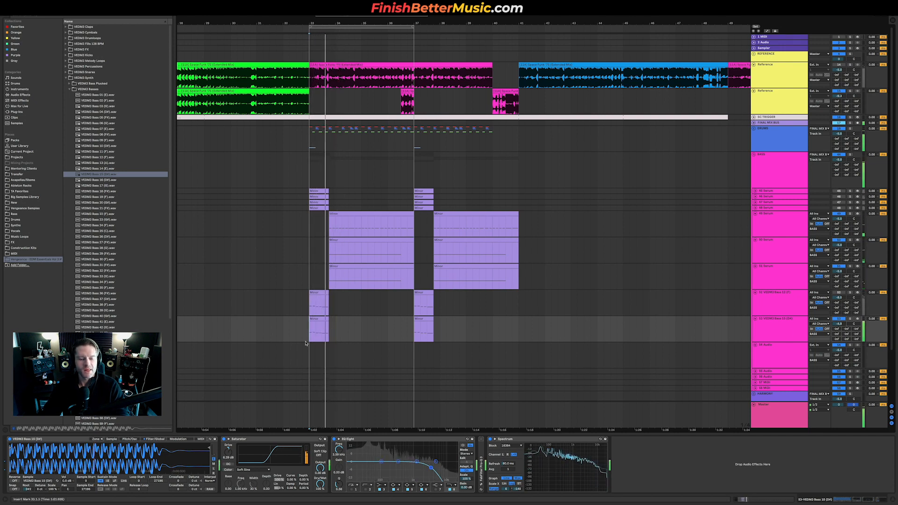
key("space")
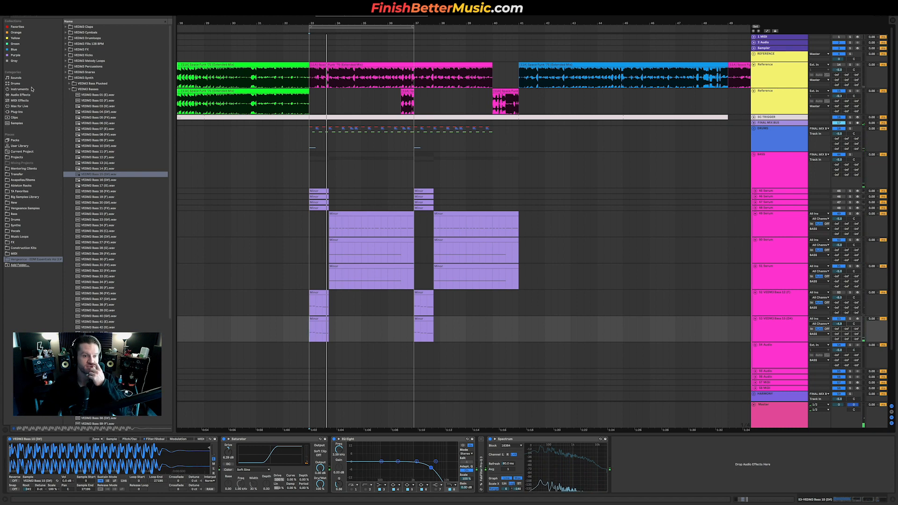
Insert Xfer Records' Dimension Expander between Saturator and EQ Eight on the VEDM3 Bass 15 track.
left_click(21, 113)
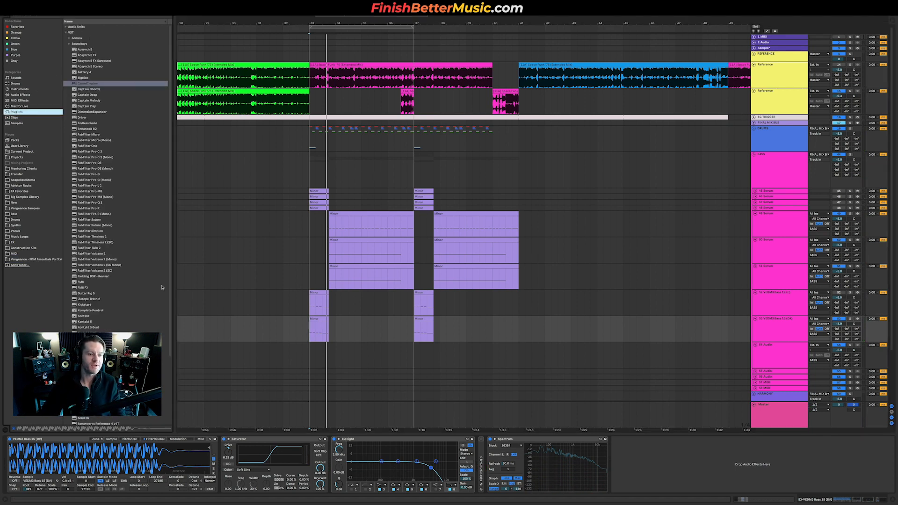
scroll(155, 312, "down", 5)
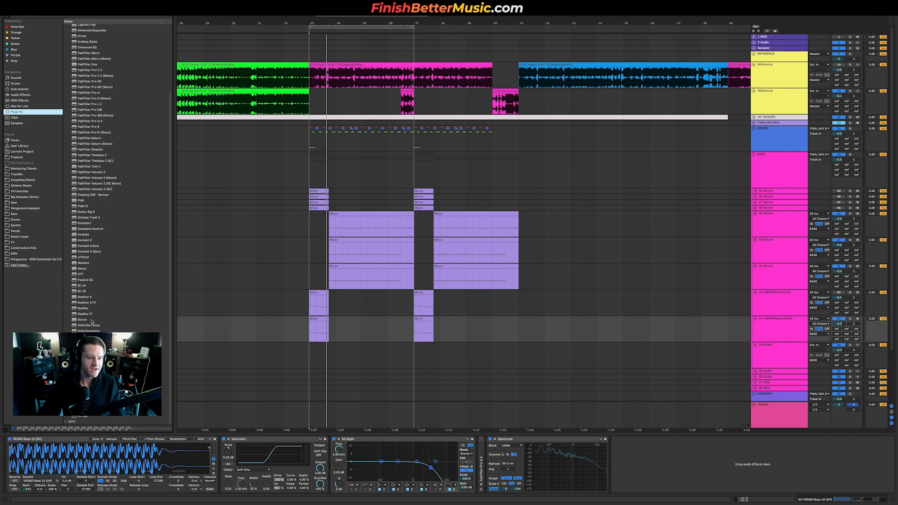
scroll(92, 321, "up", 5)
left_click(92, 28)
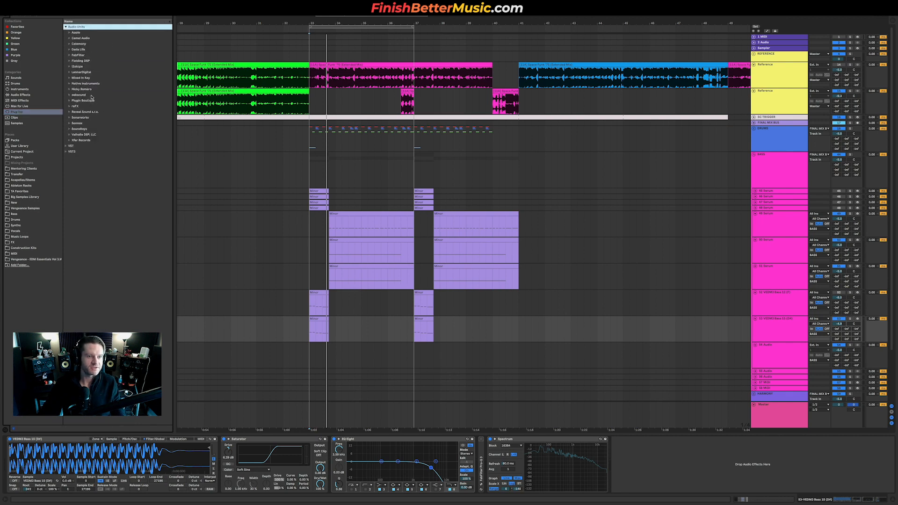
left_click(81, 140)
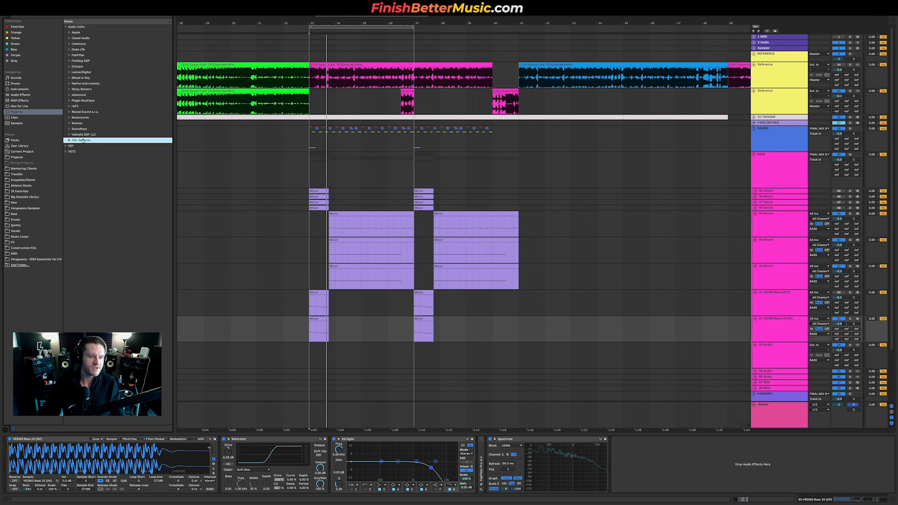
left_click(89, 164)
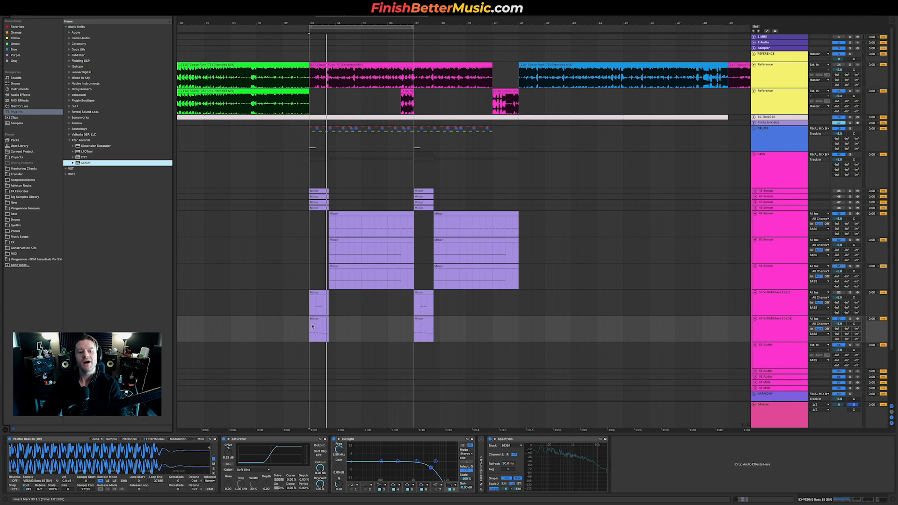
left_click(327, 330)
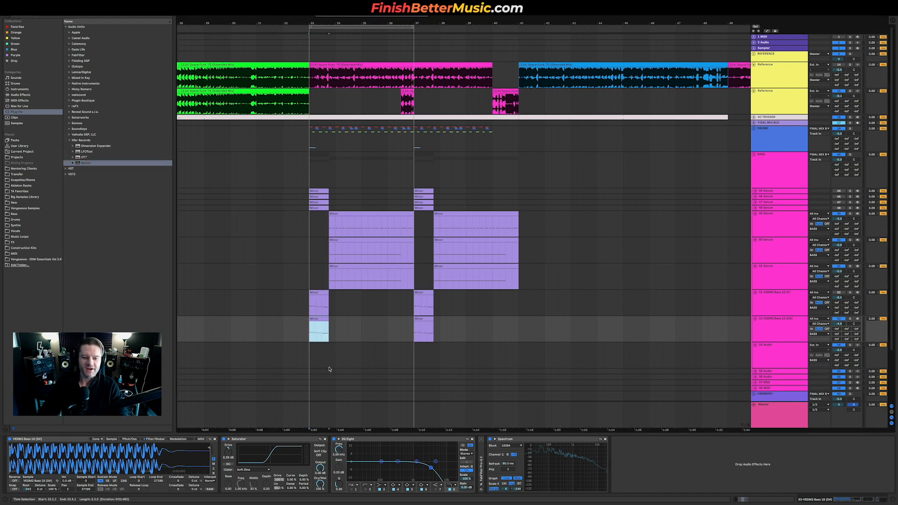
left_click_drag(314, 333, 334, 333)
left_click(96, 146)
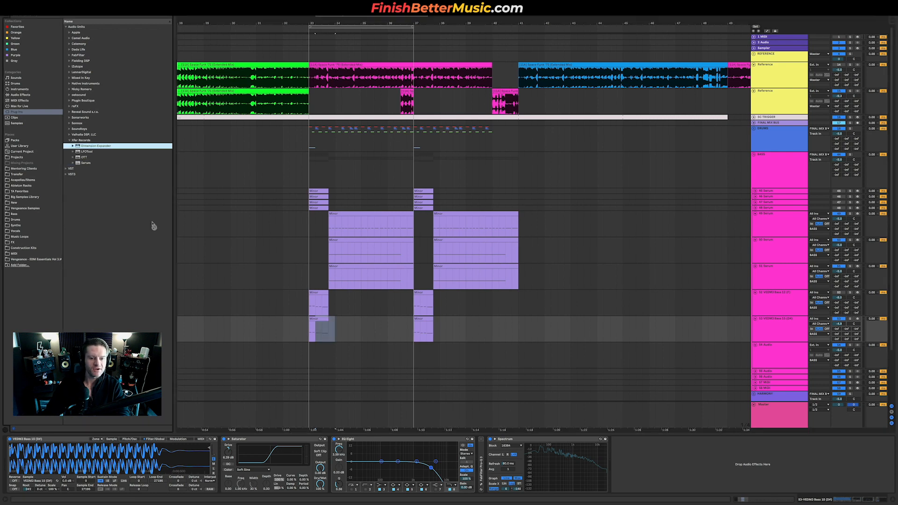
left_click_drag(313, 337, 340, 444)
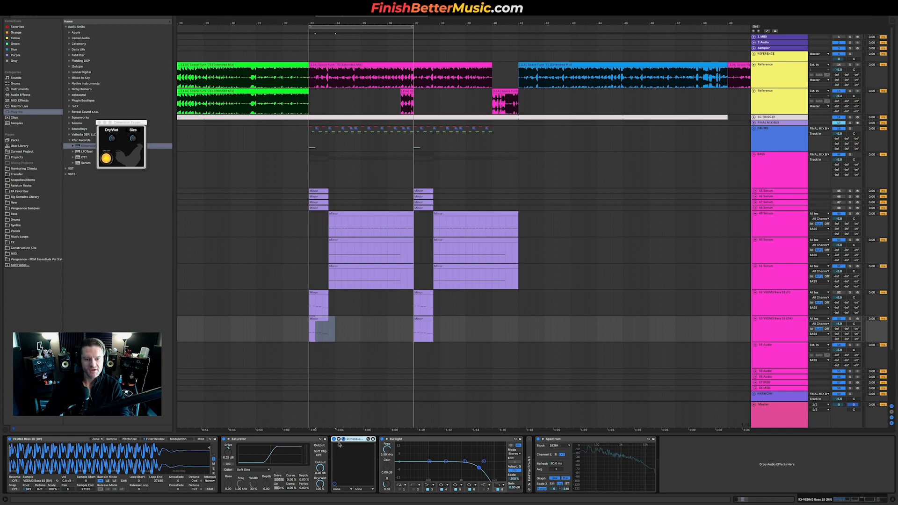
Adjust the Dimension Expander's Dry/Wet amount while replaying the drop from bar 33.
key("space")
left_click(132, 151)
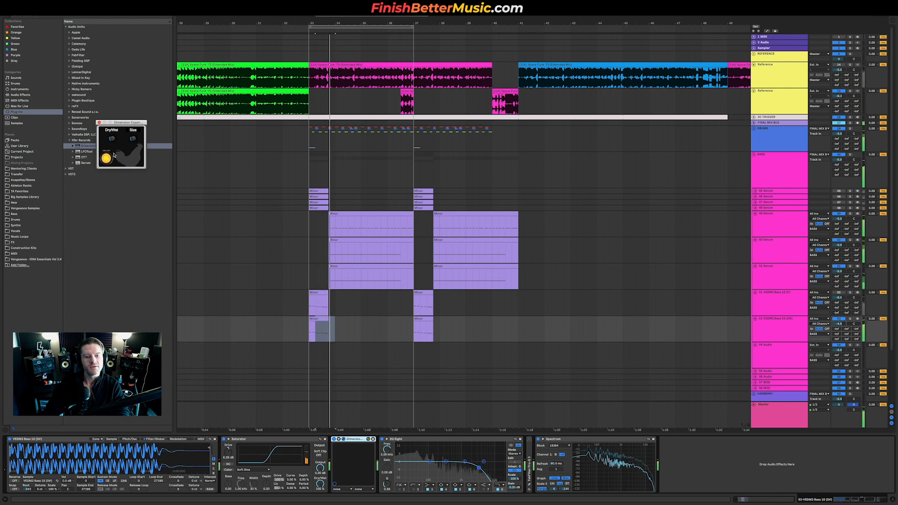
left_click(309, 331)
key("space")
key("space")
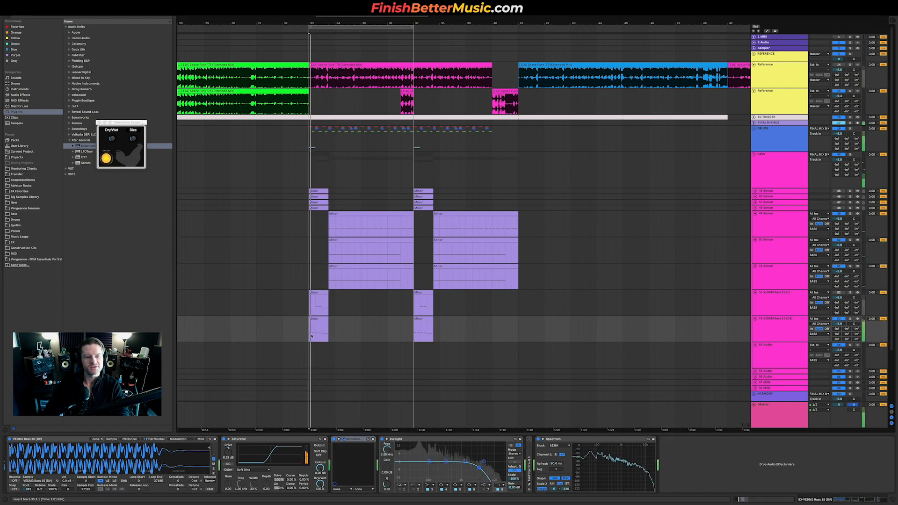
left_click(119, 140)
key("space")
key("space")
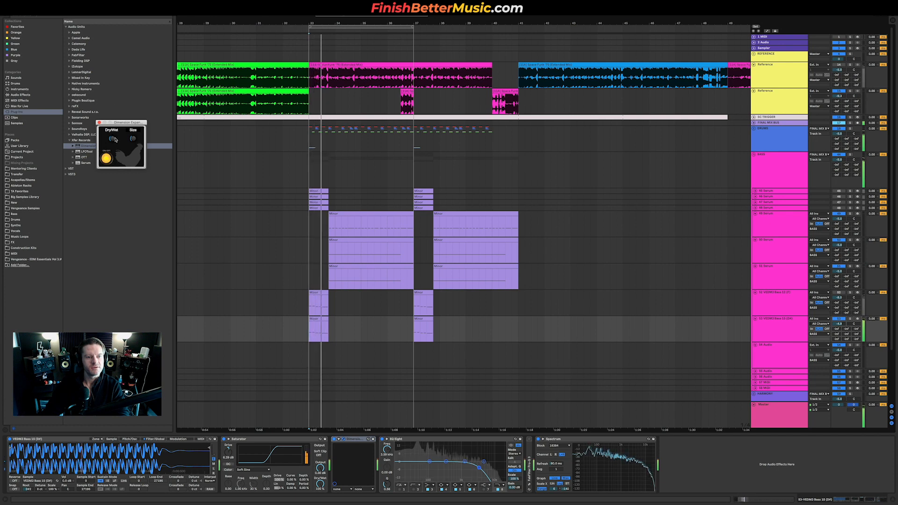
key("space")
key("space")
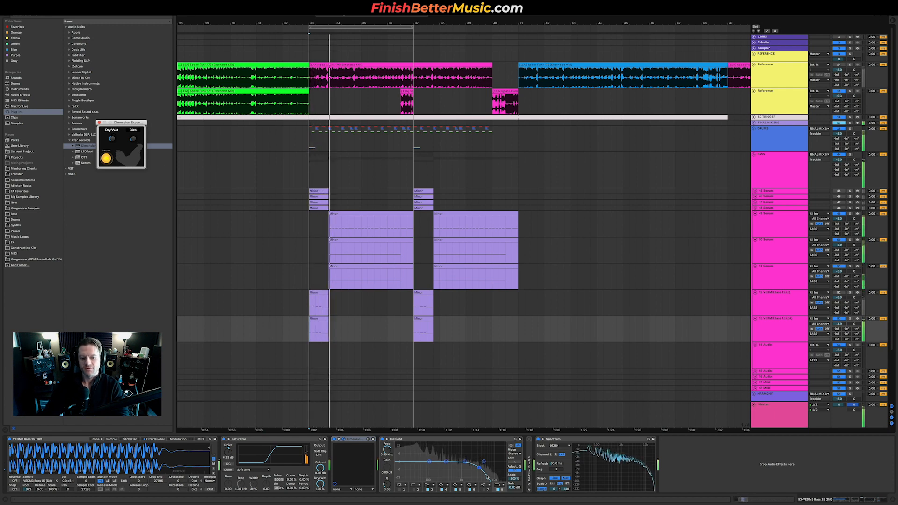
Raise the EQ Eight high-cut frequency on the VEDM3 Bass 15 track to about 22 kHz and replay the drop.
left_click_drag(479, 469, 504, 469)
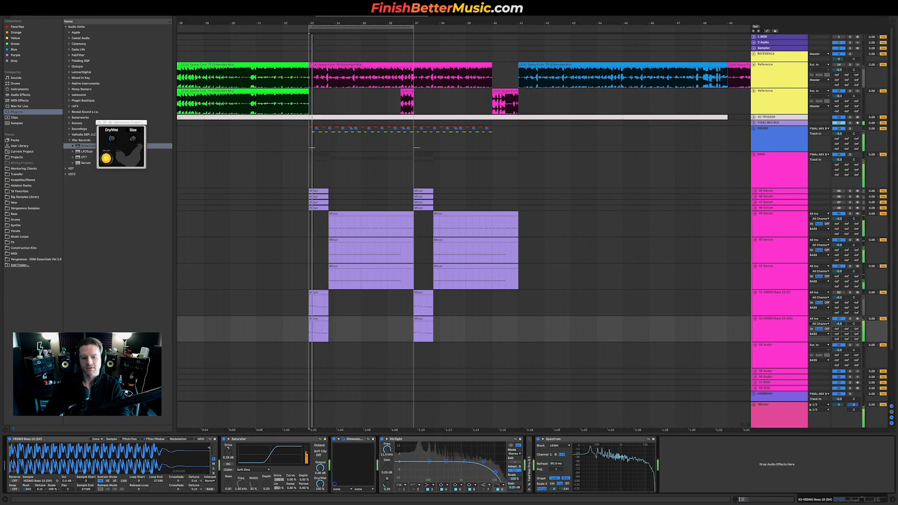
key("space")
key("space")
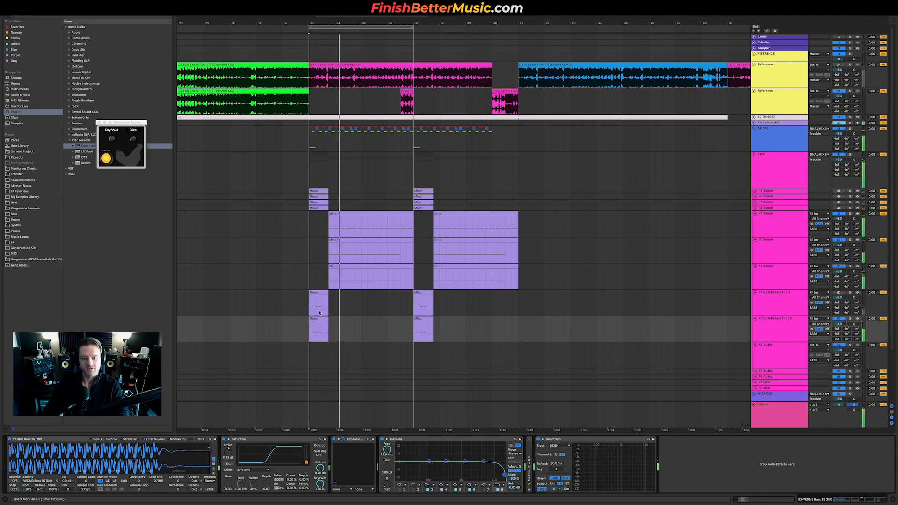
key("space")
key("space")
scroll(323, 306, "up", 5)
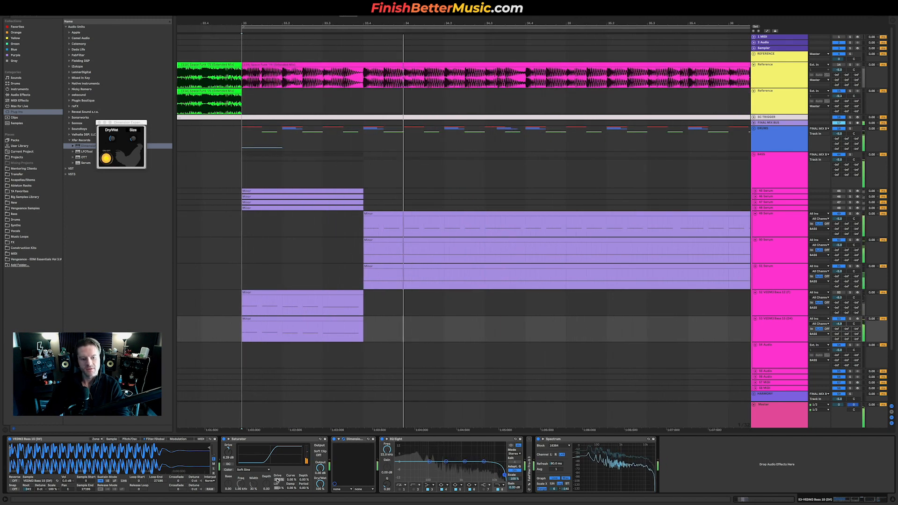
scroll(422, 348, "down", 5)
key("space")
scroll(422, 348, "down", 1)
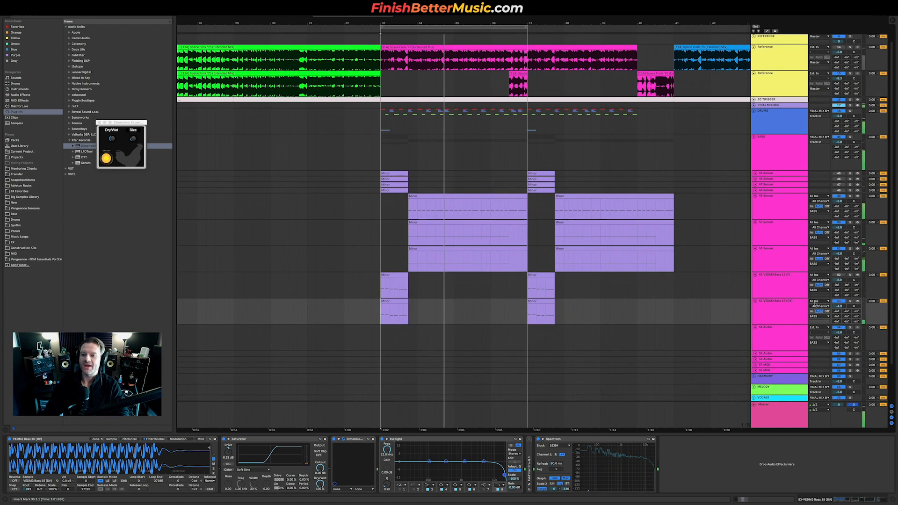
Move an empty MIDI track directly below the VEDM3 Bass 15 track and load Serum onto it.
left_click(768, 304)
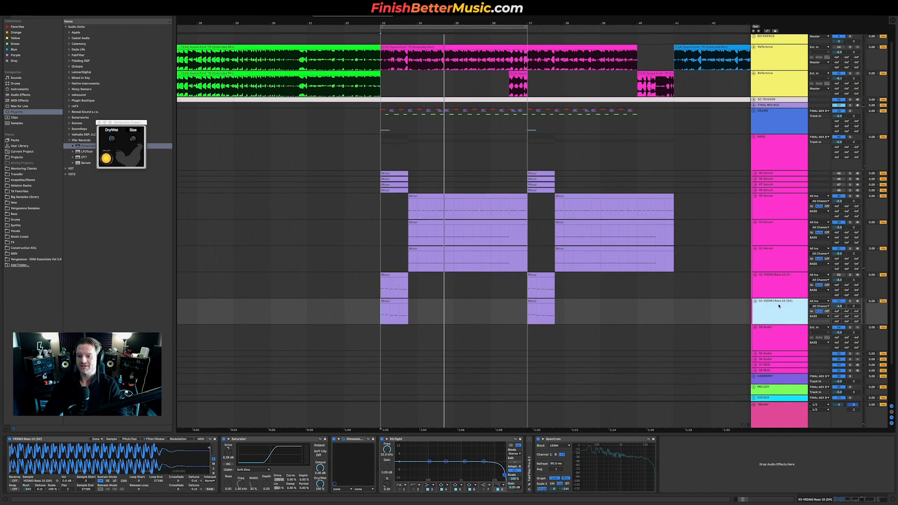
scroll(771, 306, "down", 2)
scroll(772, 307, "down", 1)
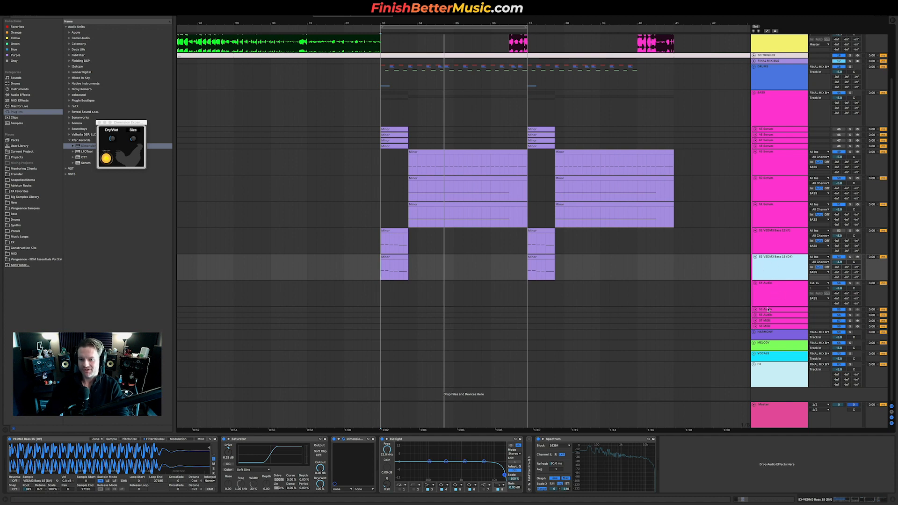
left_click_drag(767, 322, 772, 291)
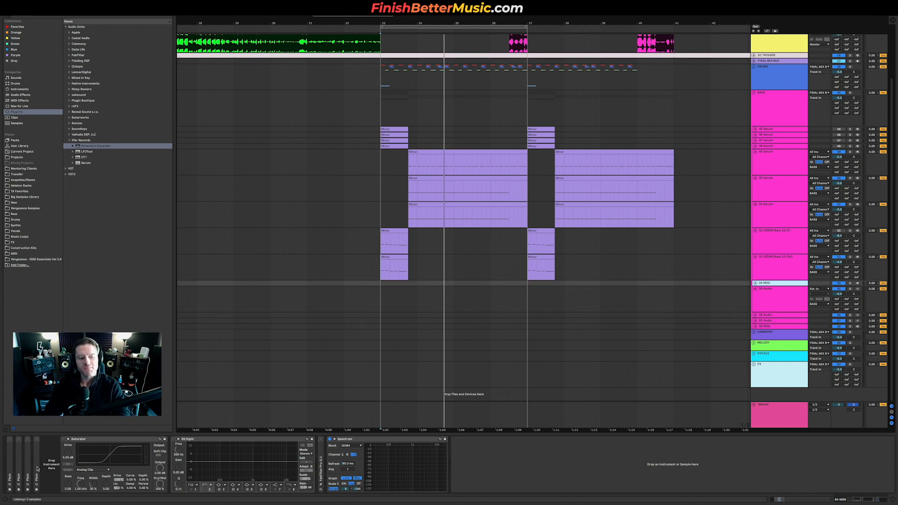
left_click(52, 461)
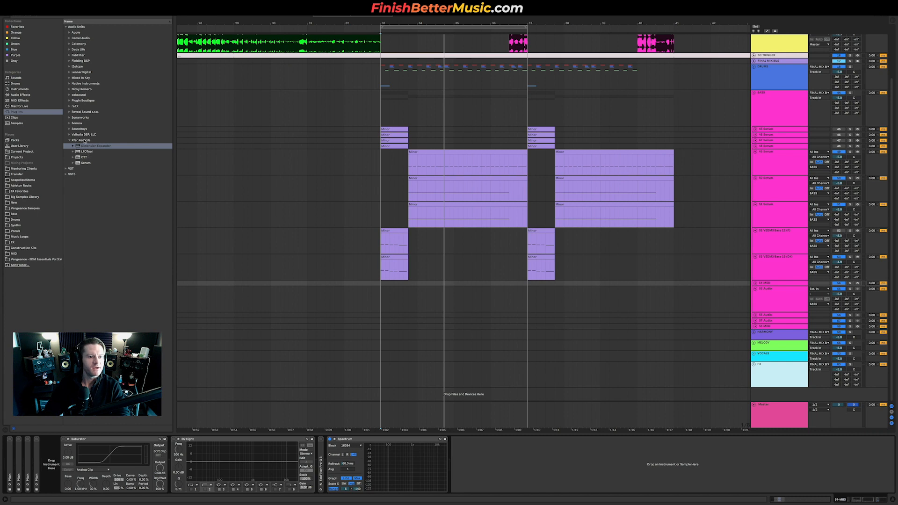
left_click_drag(86, 161, 43, 474)
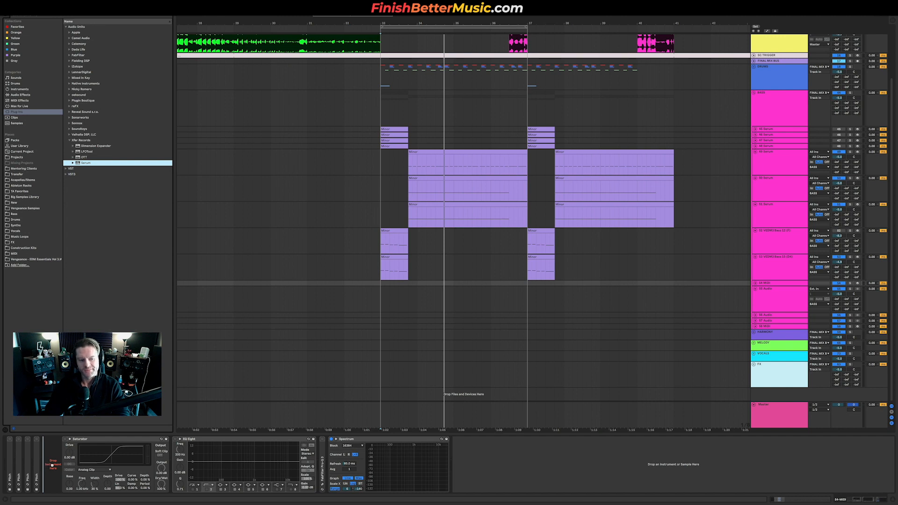
left_click_drag(52, 465, 53, 467)
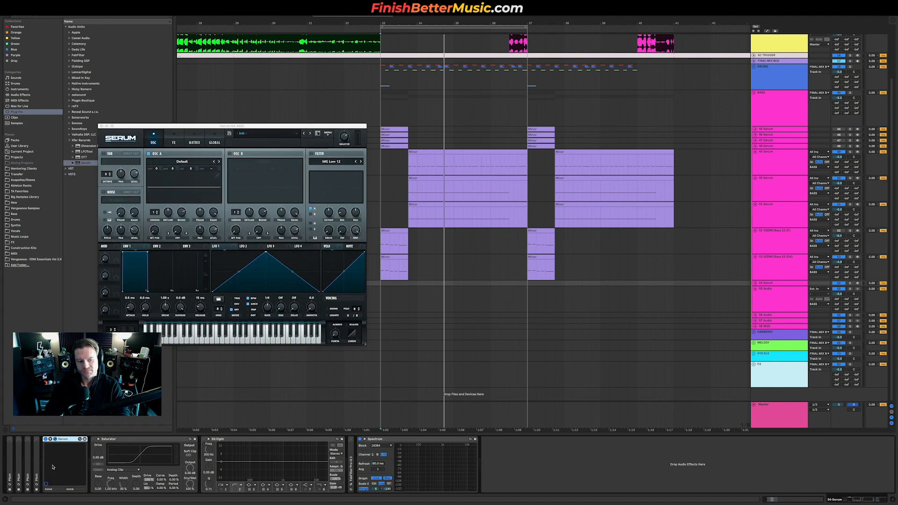
Load the XLNT-FX MLA Bubbles - Enzo preset from the XLNT-Technically House Serum Presets folder into the new Serum.
left_click(241, 134)
mouse_move(283, 211)
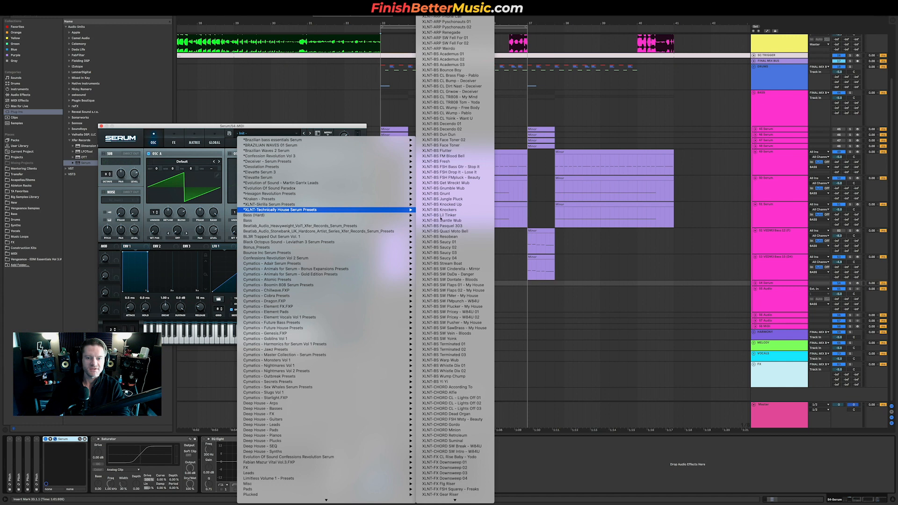
scroll(461, 253, "down", 6)
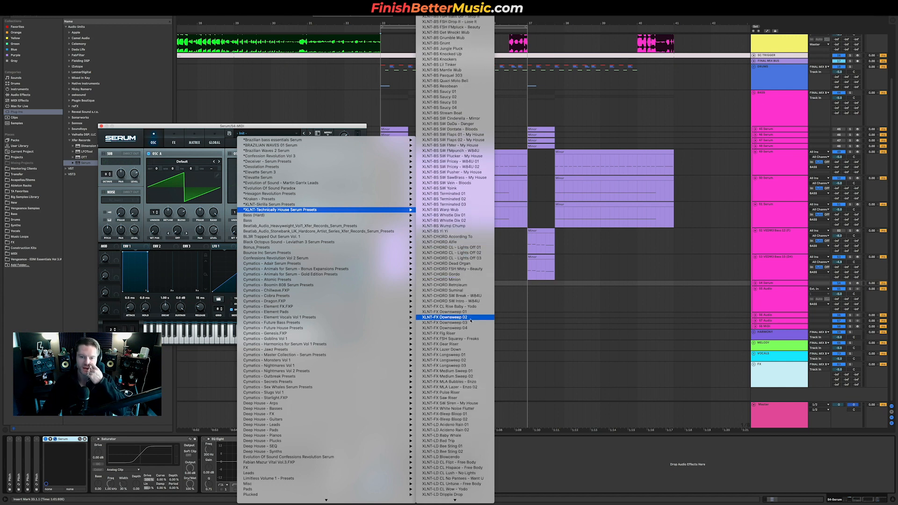
left_click(468, 383)
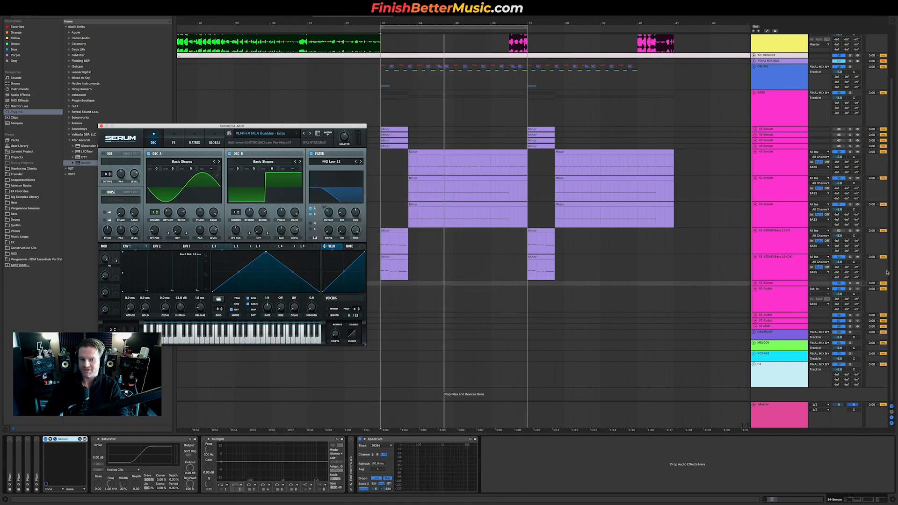
Copy the sustained-note clip from the lowest full-height Serum track to bar 33 on the new Serum track and audition it soloed.
left_click(755, 283)
scroll(421, 225, "down", 2)
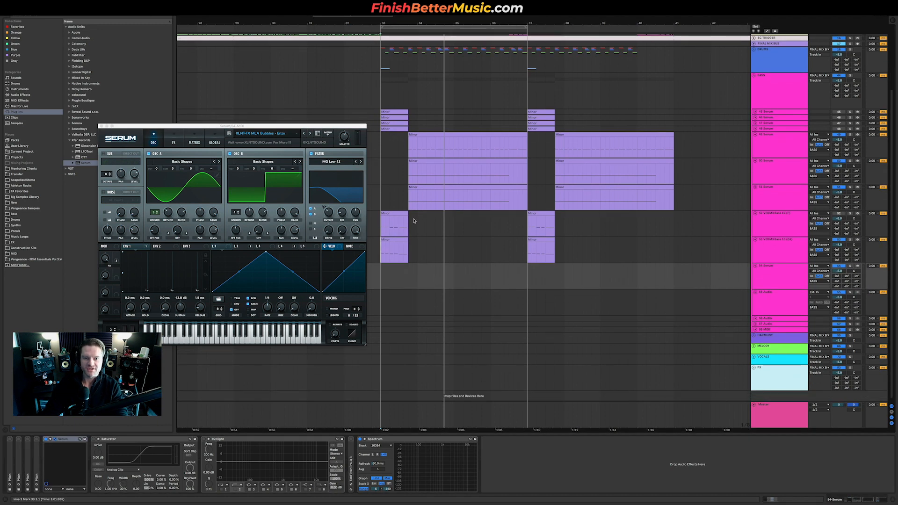
double_click(422, 188)
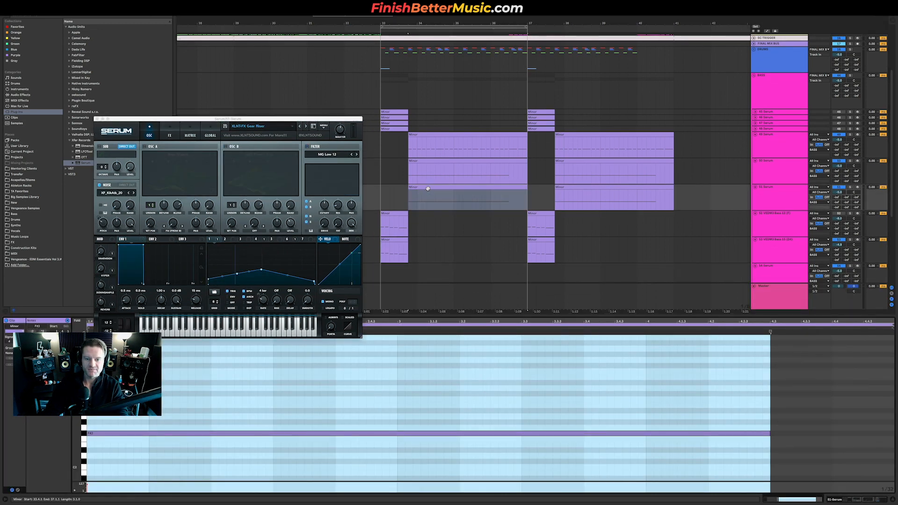
left_click(427, 188)
scroll(401, 277, "down", 1)
left_click_drag(444, 177, 419, 275)
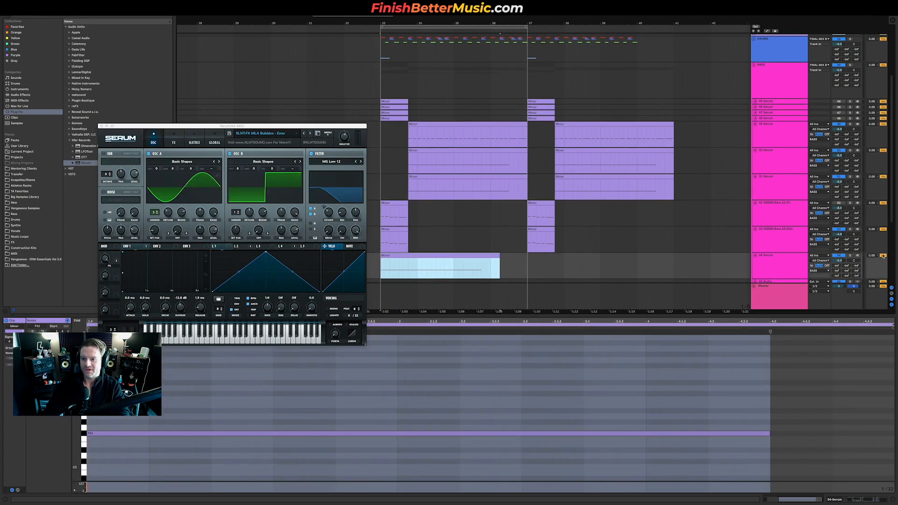
left_click(850, 256)
key("space")
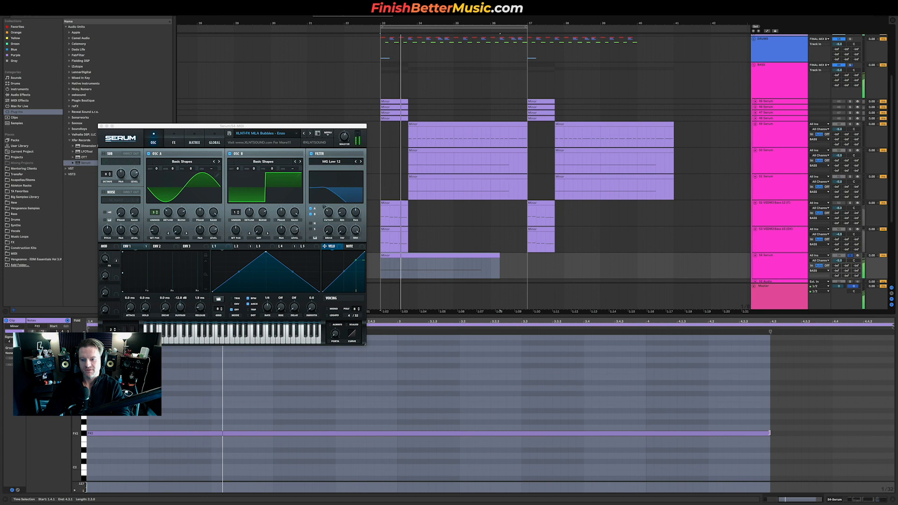
Shorten the new clip's sustained note to two beats and try it with the XLNT-FX MLA Laser - Enzo 02 preset.
left_click_drag(770, 433, 209, 434)
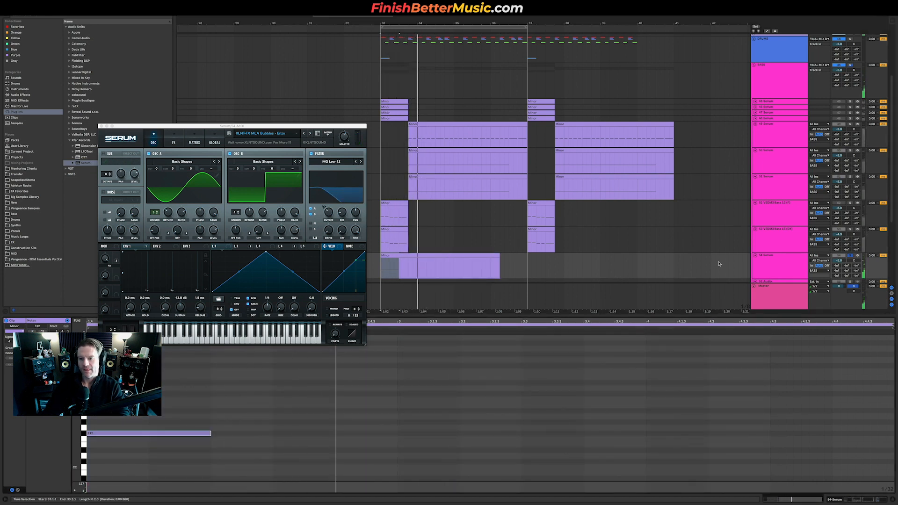
left_click(851, 256)
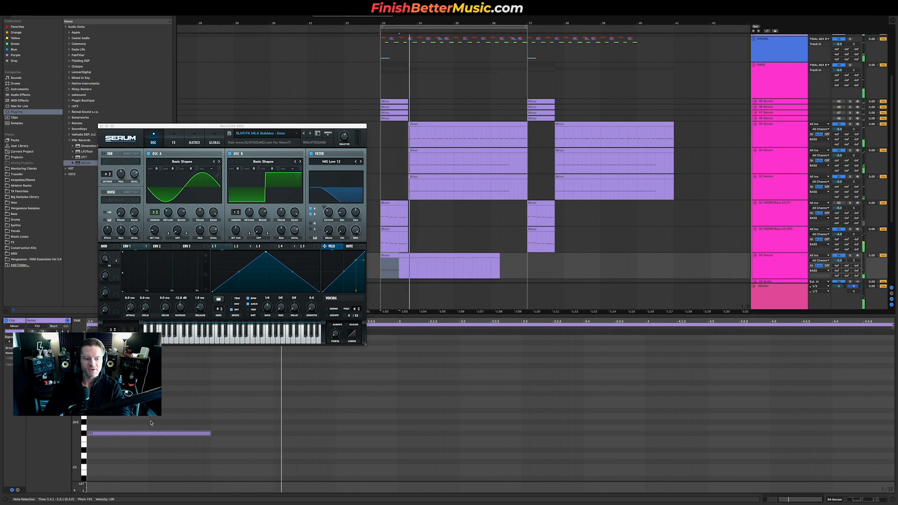
key("space")
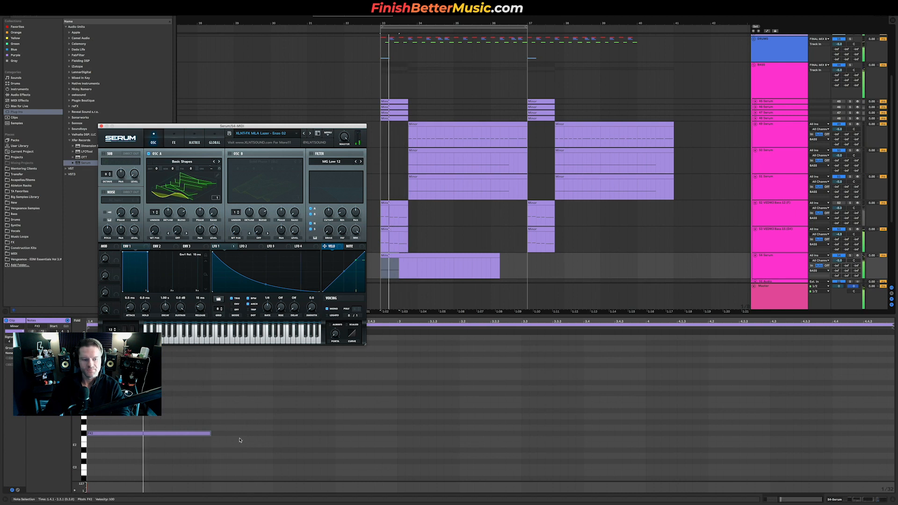
key("space")
Shorten the laser note to one beat, transpose it down an octave, and replay it.
left_click(216, 435)
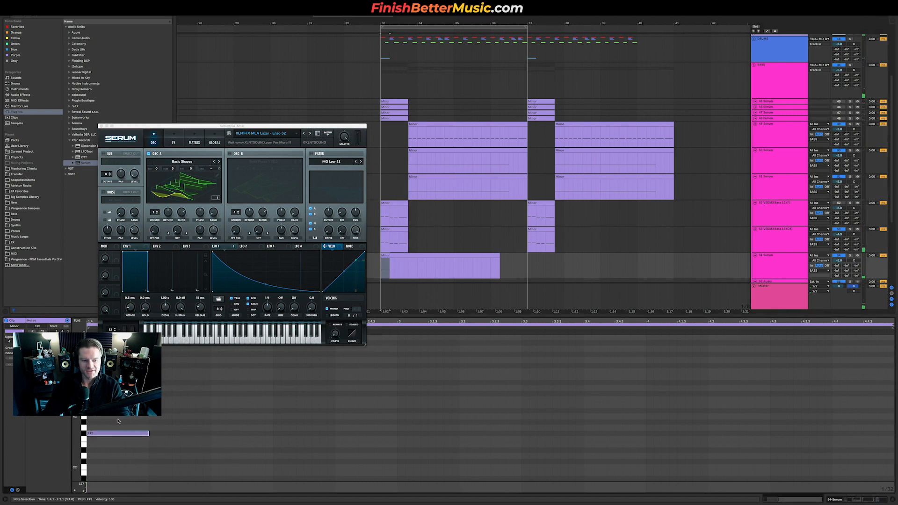
key("shift+Down")
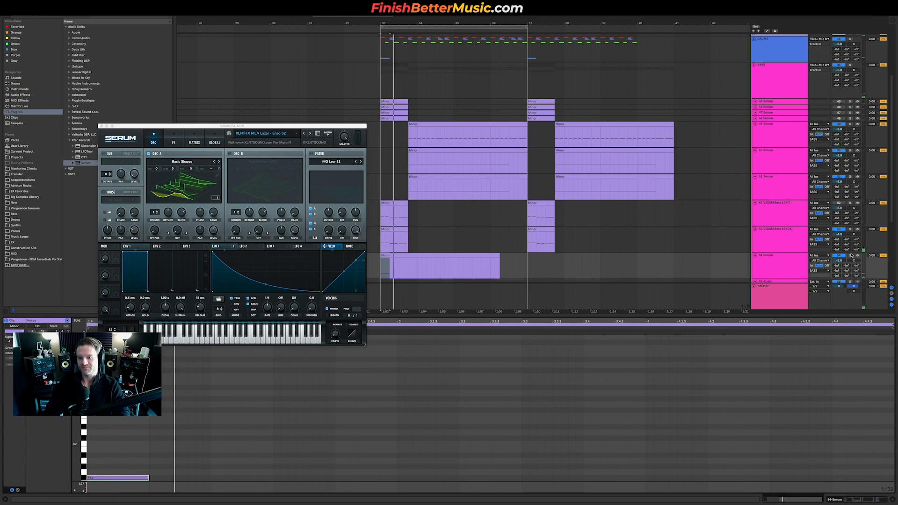
left_click(852, 255)
key("space")
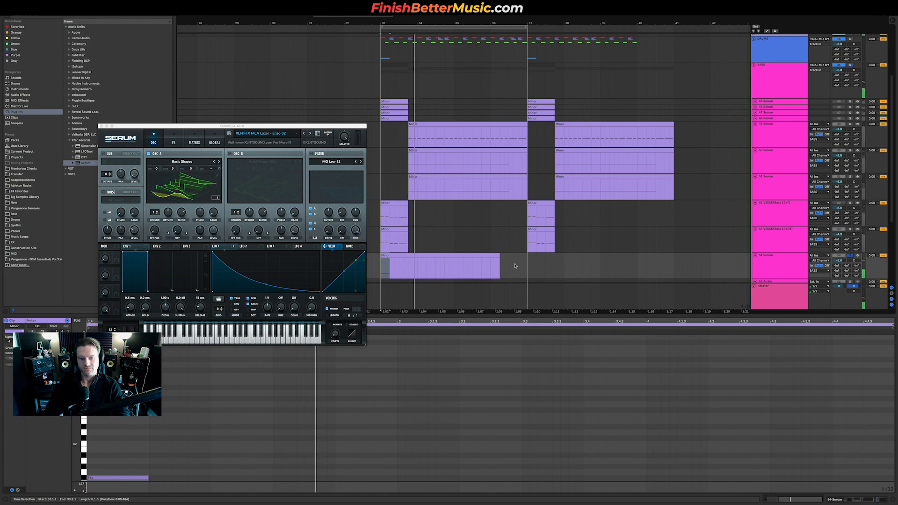
Duplicate the laser Serum track and move the original's clip to 33.4.1, aligned with the sustained bass clips.
key("shift+Tab")
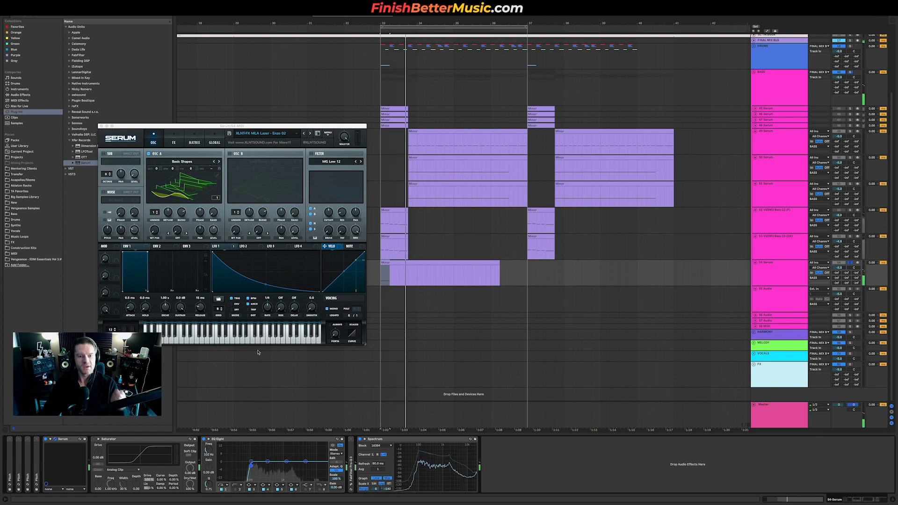
left_click(785, 272)
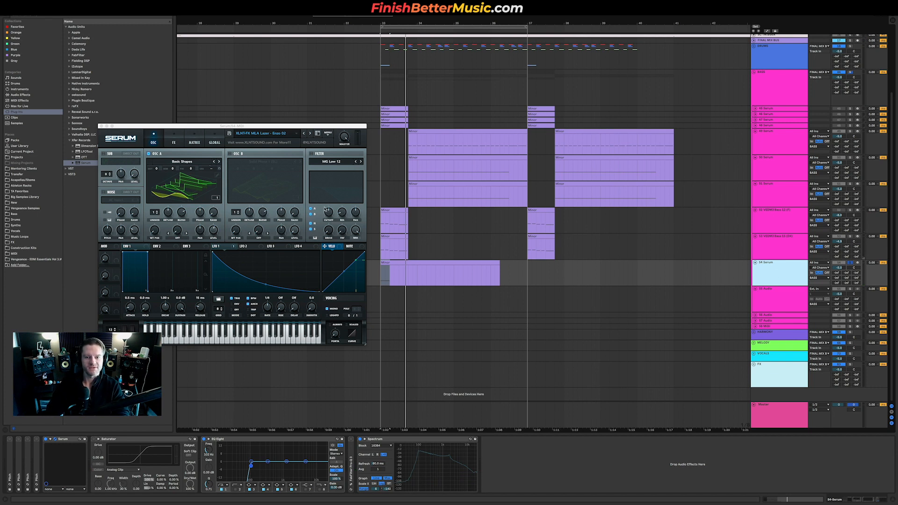
key("ctrl+d")
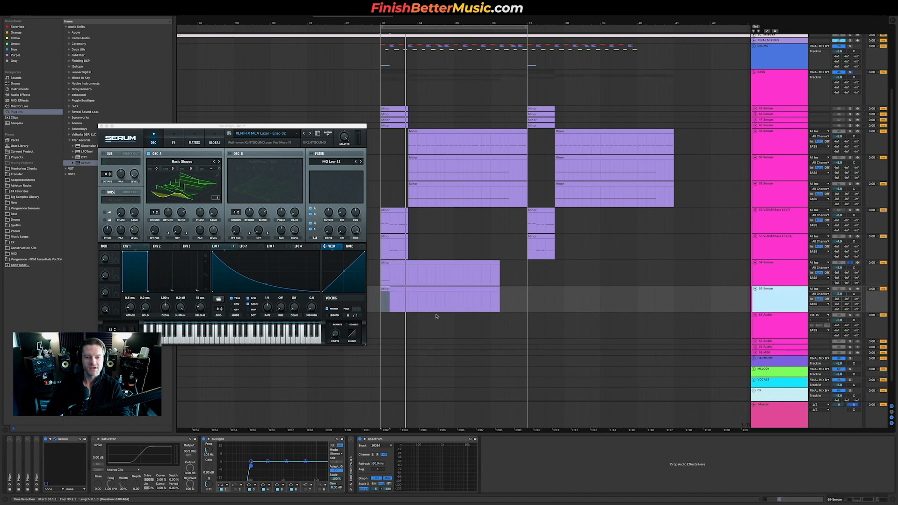
left_click_drag(401, 263, 430, 266)
left_click(851, 263)
key("space")
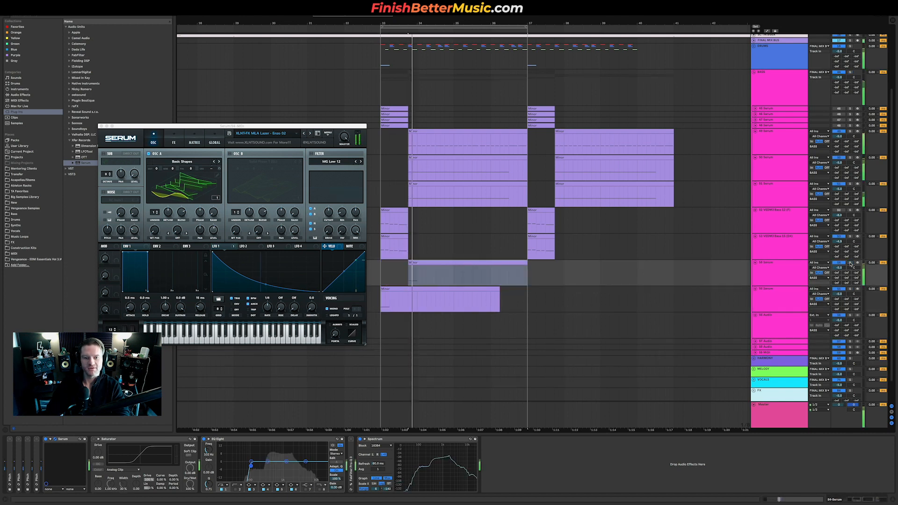
Audition the next XLNT-FX presets soloed on the duplicated Serum track, including Pulse Riser, Saw Riser and SW Siren - My House.
left_click(384, 306)
key("space")
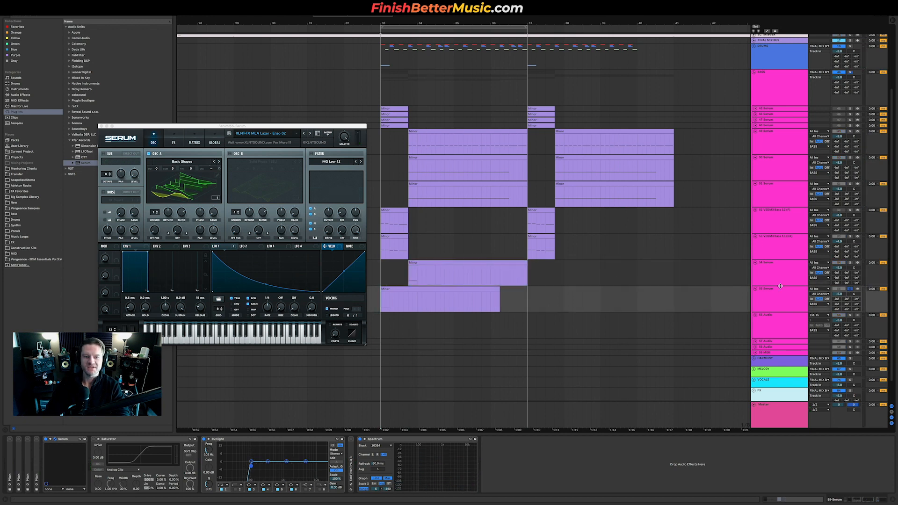
left_click(309, 134)
key("space")
key("space")
left_click(383, 300)
key("space")
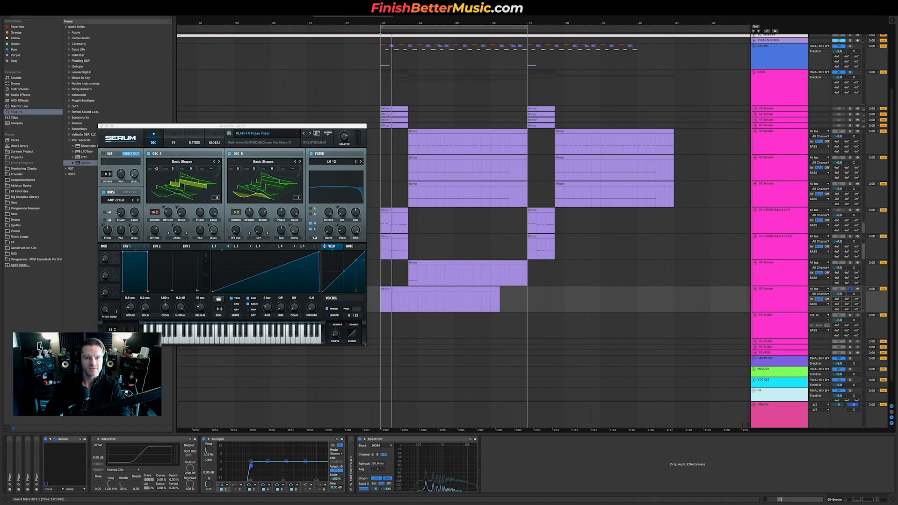
left_click(308, 135)
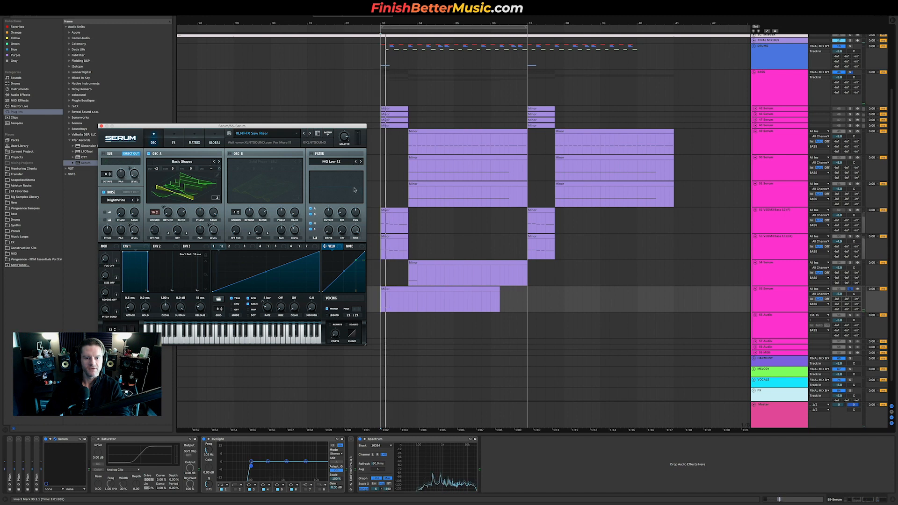
left_click(311, 134)
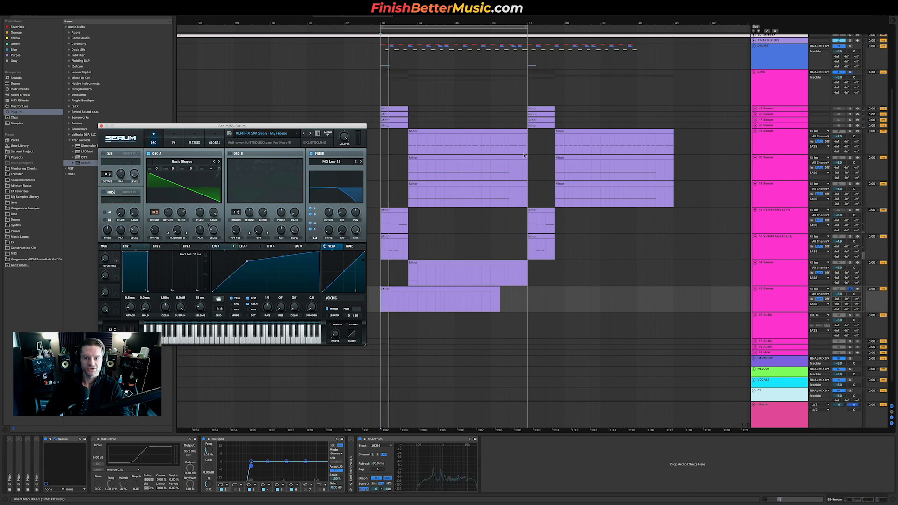
Move the third sustained bass track's second clip onto the duplicated Serum track and play the SW Siren - My House preset in the mix.
left_click_drag(573, 185, 573, 307)
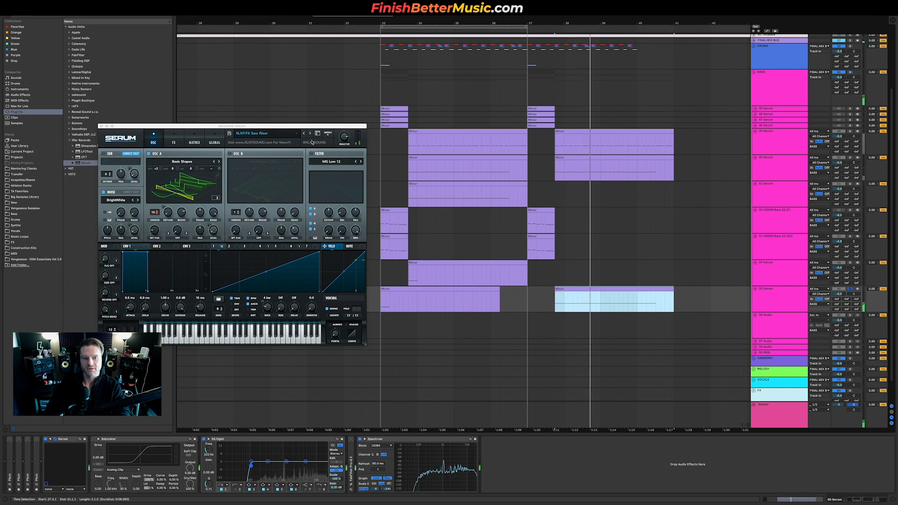
left_click(310, 134)
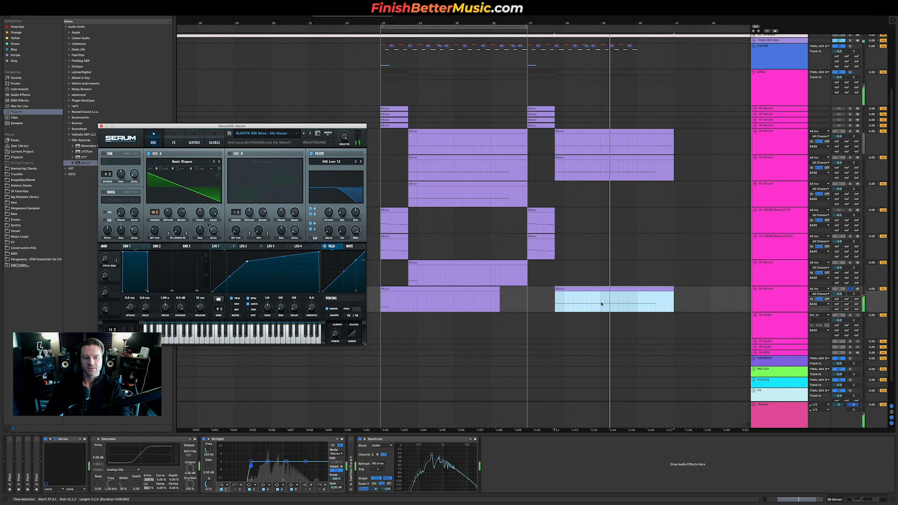
key("space")
left_click(851, 289)
key("space")
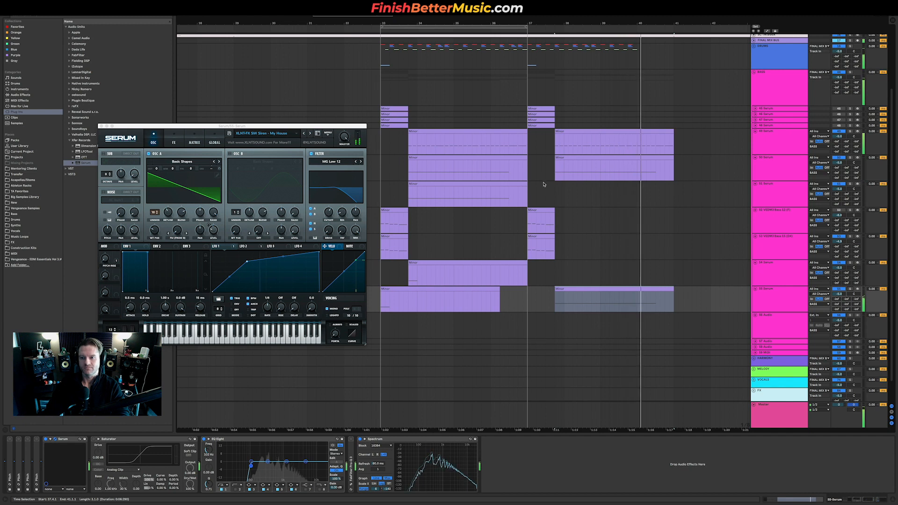
key("space")
key("space")
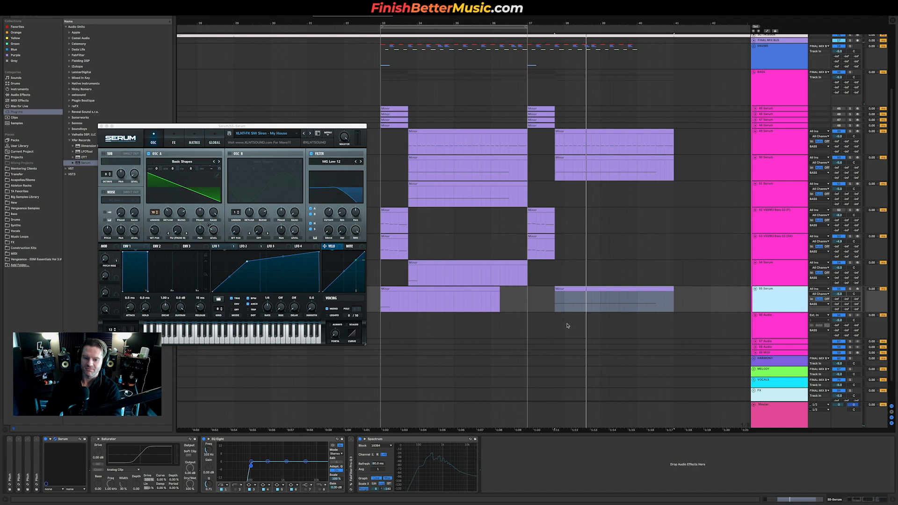
Duplicate the siren Serum track, keeping the later clip only on the original and the bar 33 clip only on the duplicate.
key("super+d")
left_click_drag(551, 327, 688, 325)
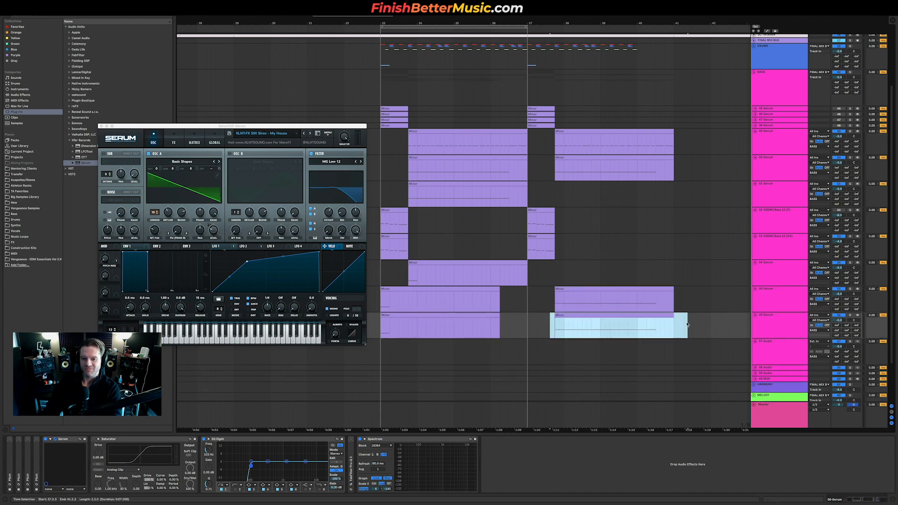
key("Delete")
left_click(390, 289)
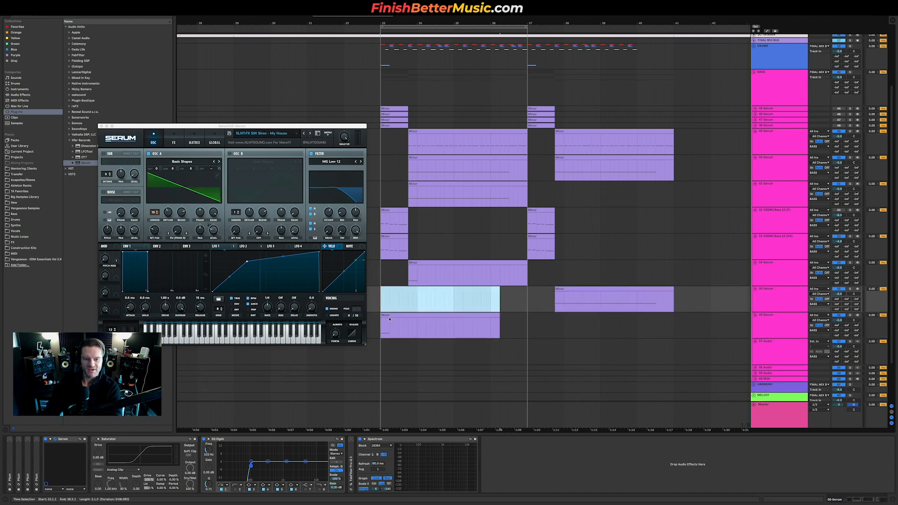
key("Delete")
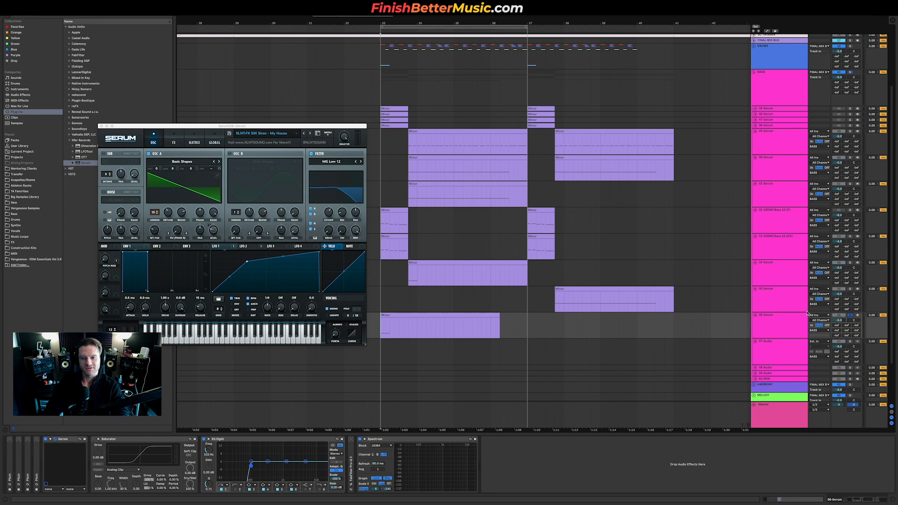
Audition presets on the new duplicate from White Noise Flutter through the Bleep Bloop sounds, ending on the XLNT-LD lead preset with the Acid wavetable.
left_click(310, 134)
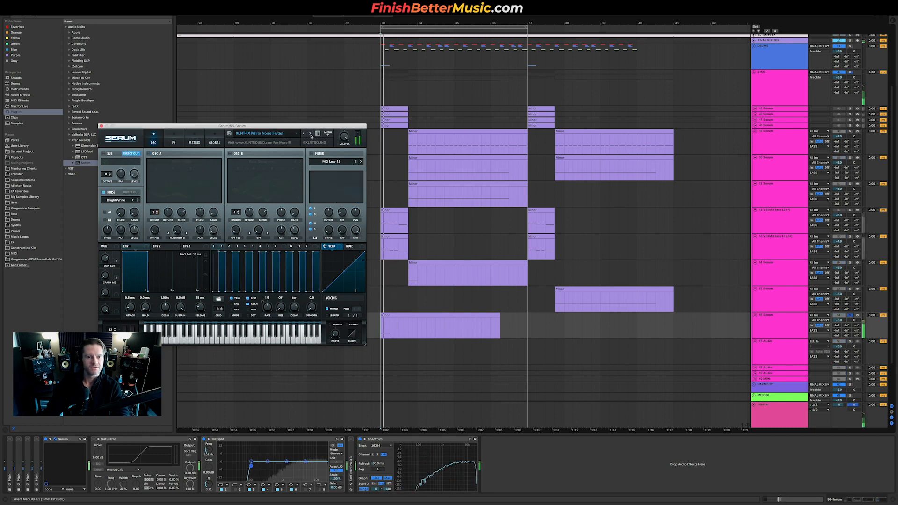
left_click(310, 134)
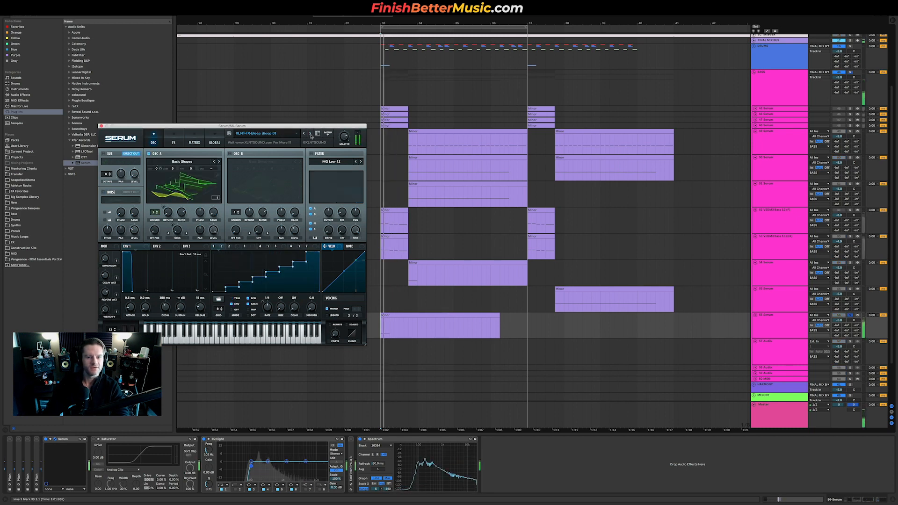
key("space")
key("space")
key("space")
left_click(850, 316)
left_click(322, 138)
left_click(310, 133)
key("space")
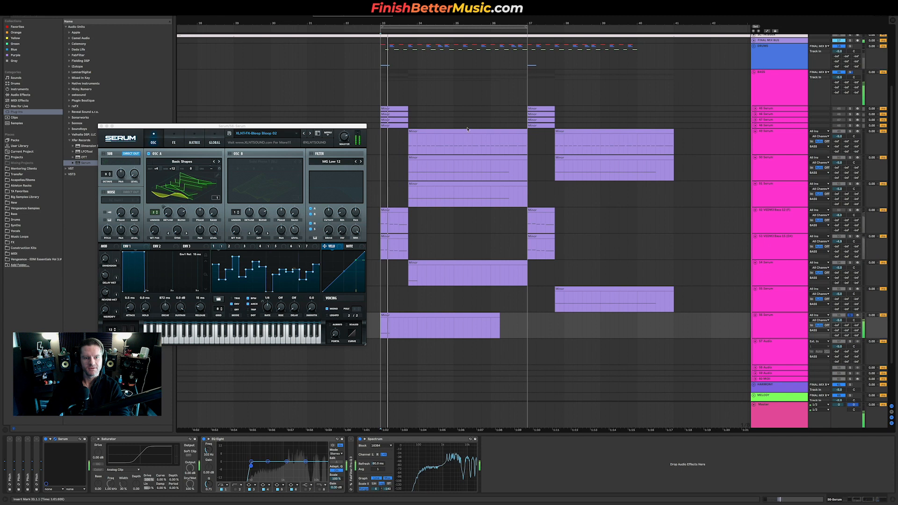
left_click(311, 134)
key("space")
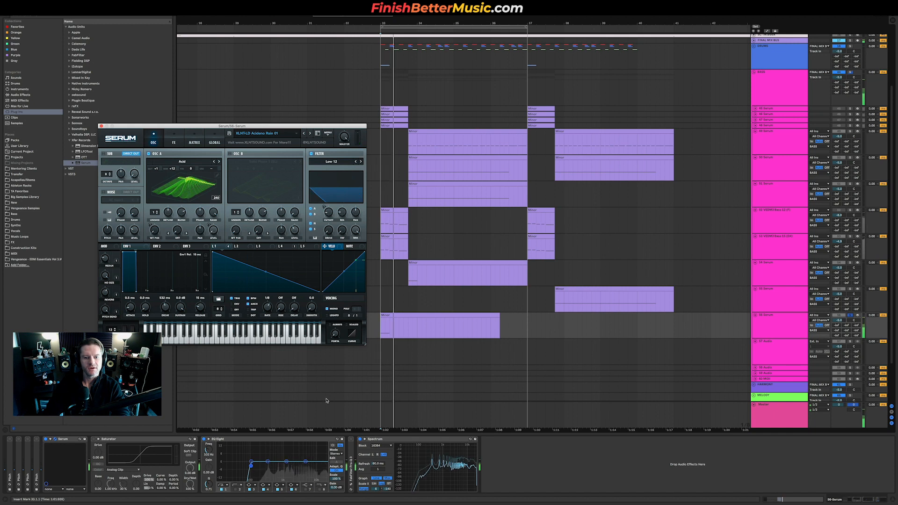
Lengthen the note in the Acid lead track's bar 33 clip to one bar and three beats.
double_click(392, 313)
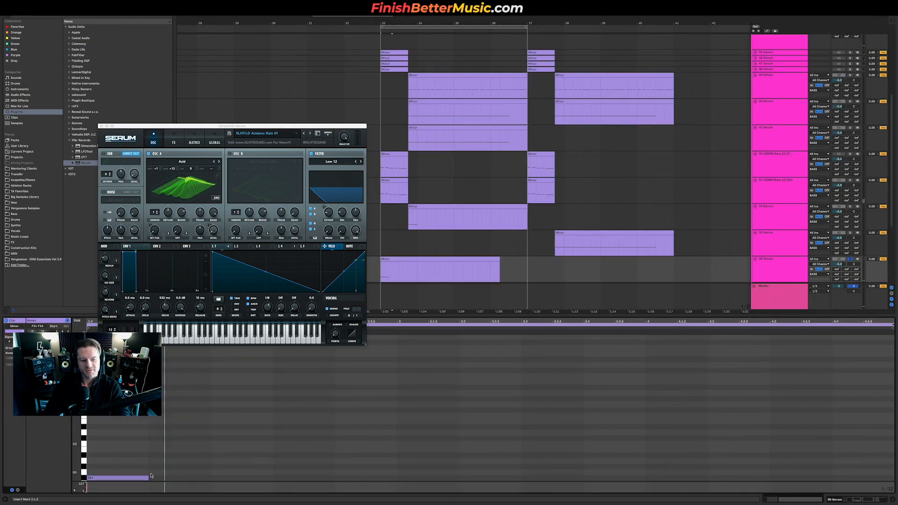
left_click_drag(149, 478, 397, 477)
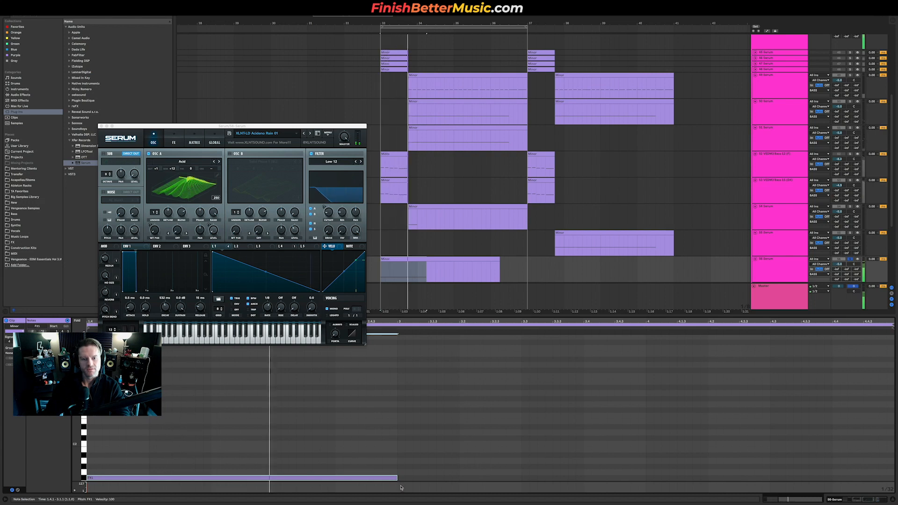
left_click_drag(397, 478, 531, 476)
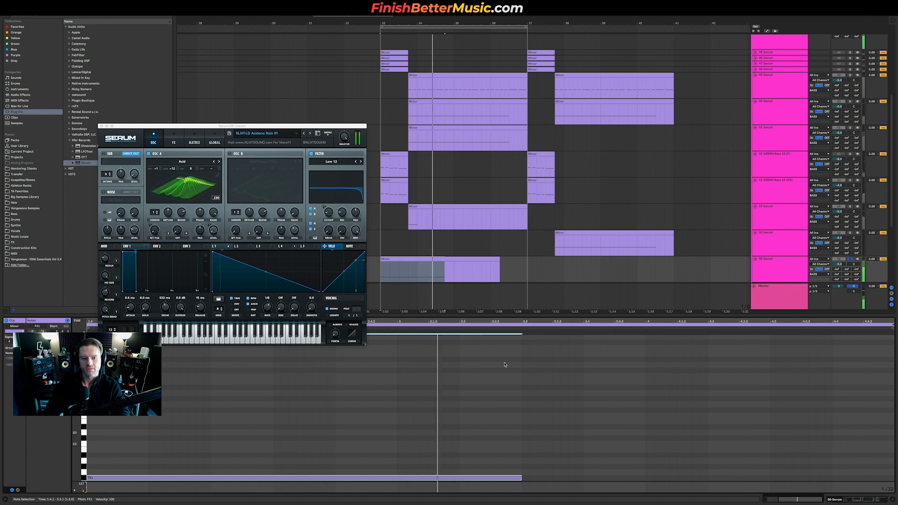
Move the Acid lead clip to 37.4.1 beneath the siren clip and play it unsoloed in the mix.
left_click_drag(464, 269, 626, 270)
left_click(851, 261)
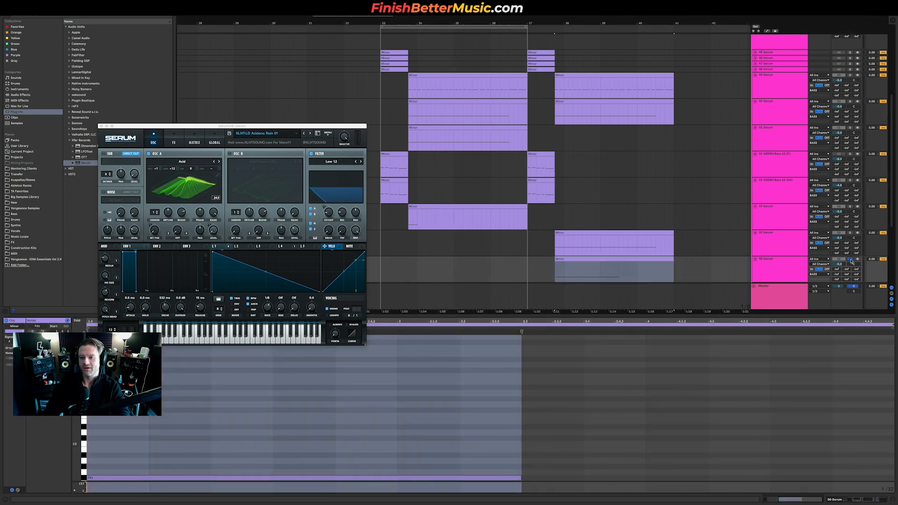
key("space")
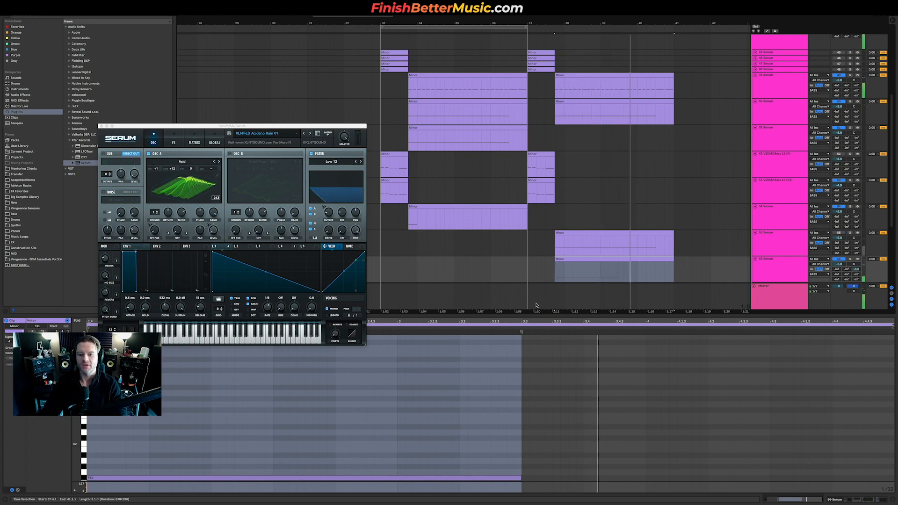
key("space")
Replace the Acid lead clip at 37.4.1 with a copy of the siren track's sustained-note clip and replay the section.
left_click_drag(582, 233, 585, 276)
key("space")
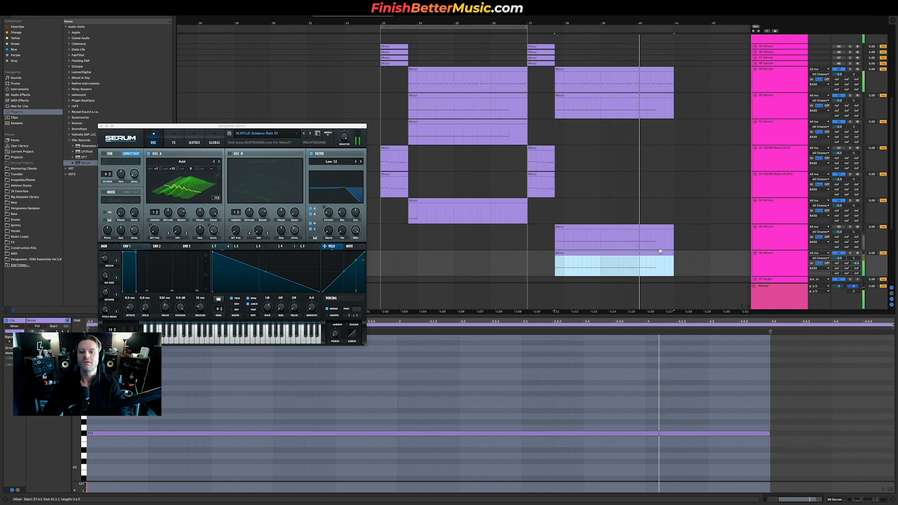
key("space")
Shorten the Acid lead clip's note to two bars while auditioning the section.
left_click(788, 445)
left_click_drag(769, 433, 645, 434)
key("space")
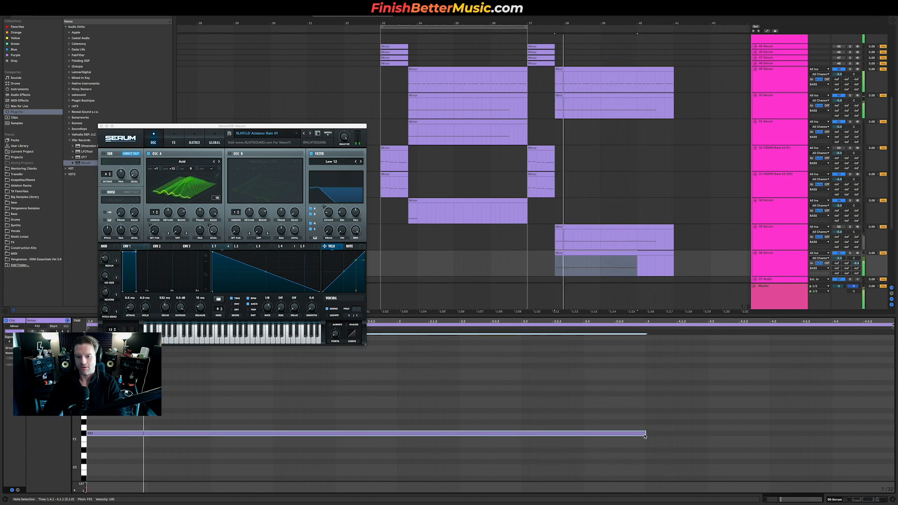
left_click_drag(645, 434, 581, 433)
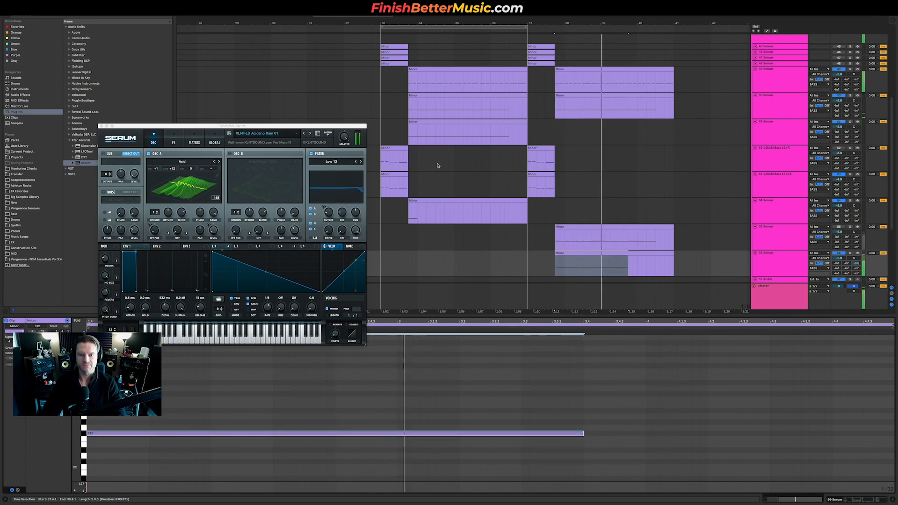
Copy the laser clip to 39.4.1 on its own track and trim its end to 41.1.1, level with the other clips.
left_click(436, 201)
left_click_drag(437, 200, 656, 200)
left_click(608, 214)
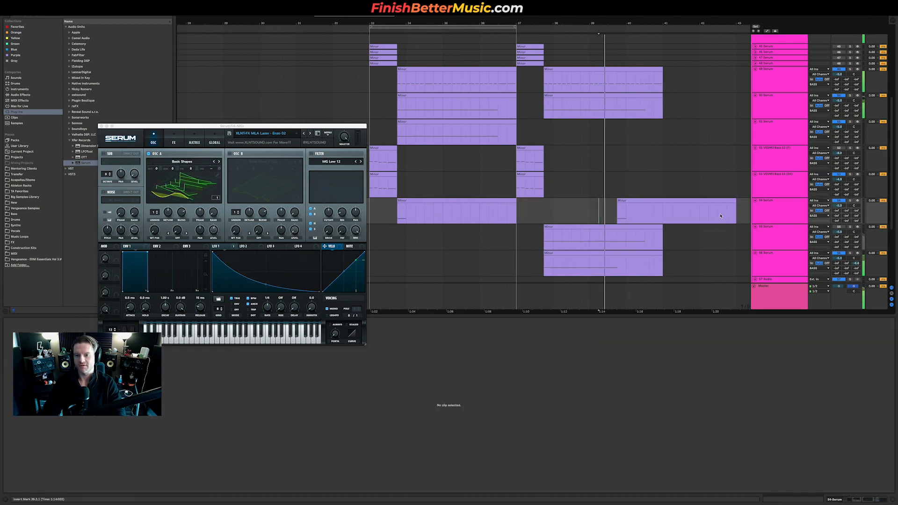
left_click_drag(710, 200, 641, 200)
scroll(585, 253, "left", 2)
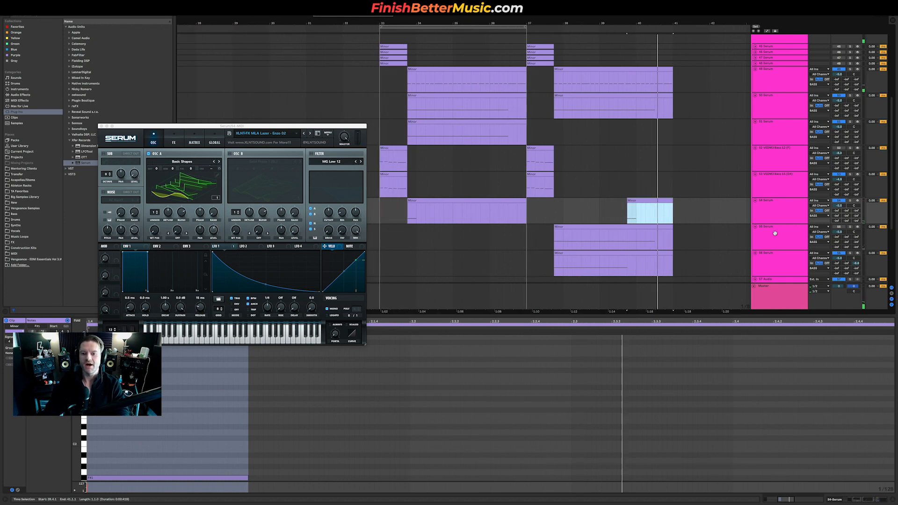
Duplicate the Acid lead track and move the copy's clip forward to just after bar 33.
left_click(776, 258)
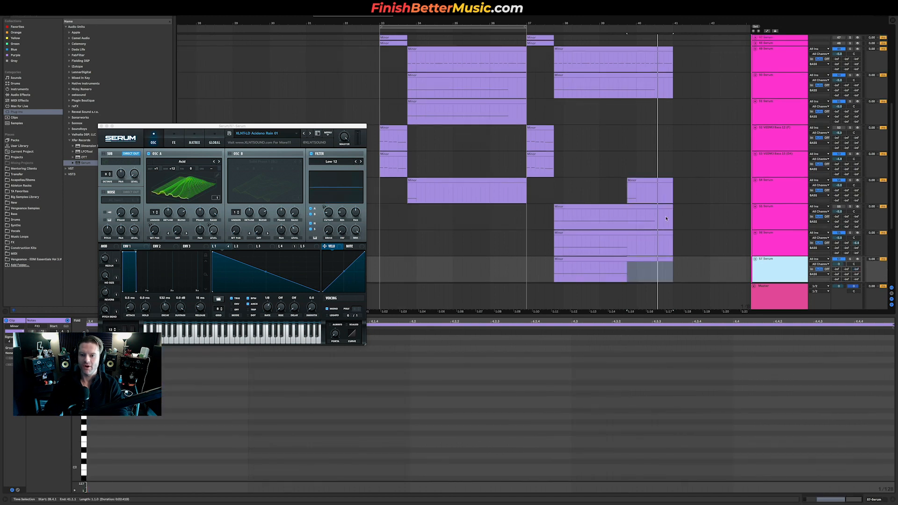
scroll(763, 231, "down", 2)
left_click_drag(576, 220, 428, 226)
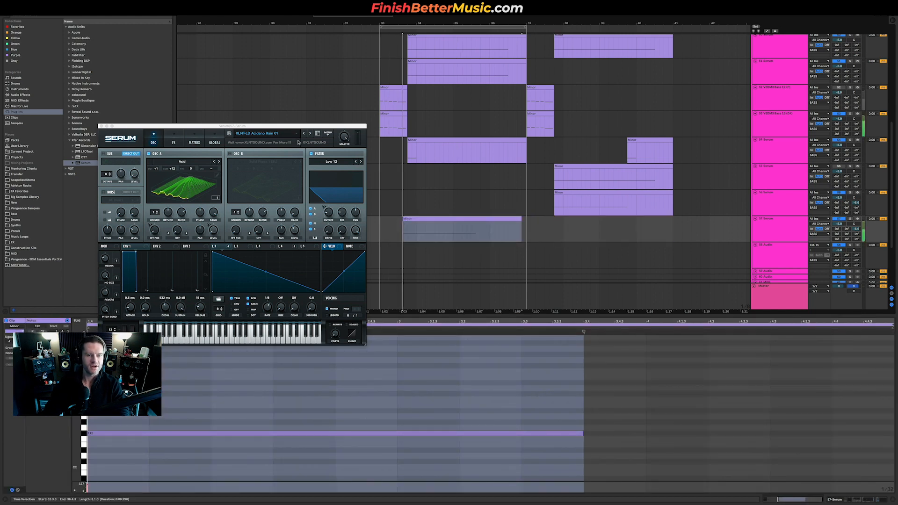
Audition Serum presets on the new track, settle on XLNT-LD Bad Trip, and raise its note an octave.
left_click(310, 135)
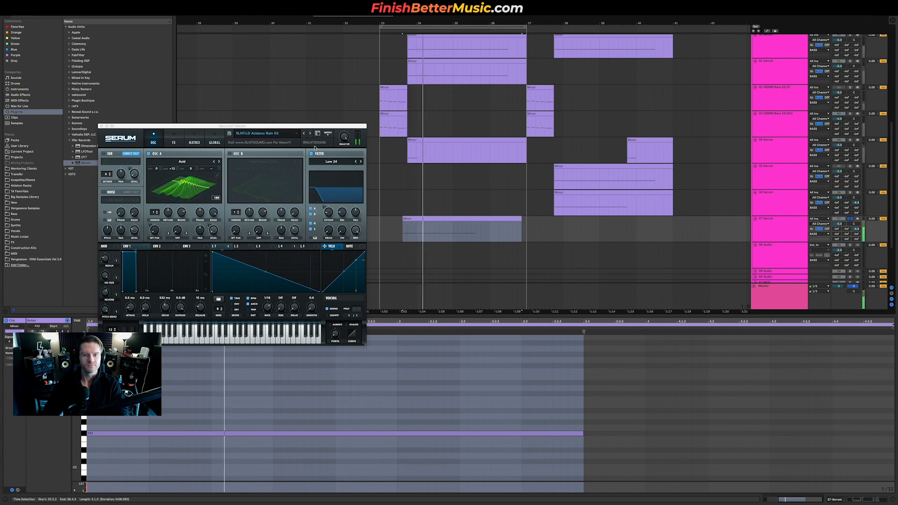
left_click(310, 134)
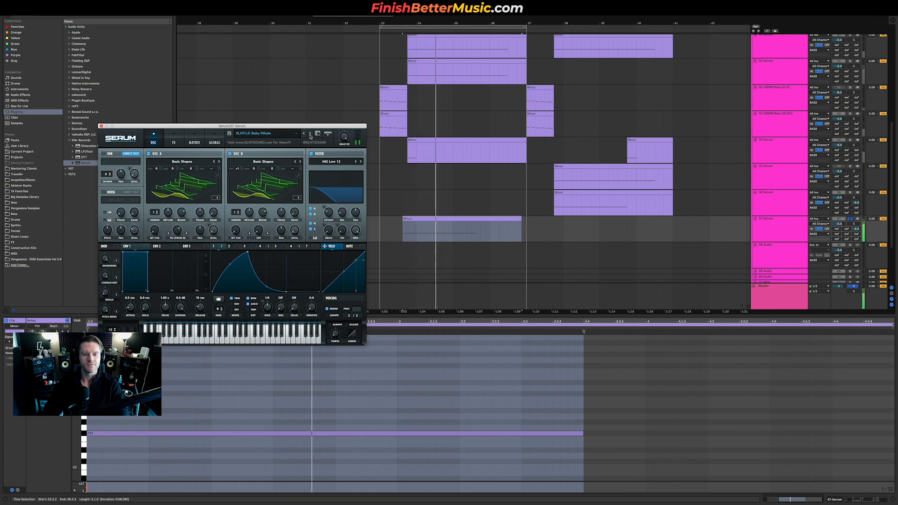
left_click(310, 135)
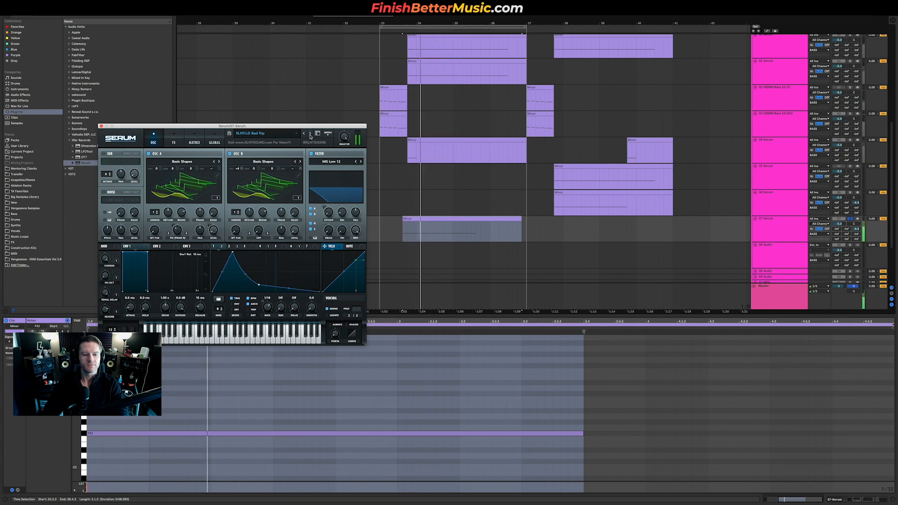
left_click_drag(215, 412, 335, 462)
key("shift+Up")
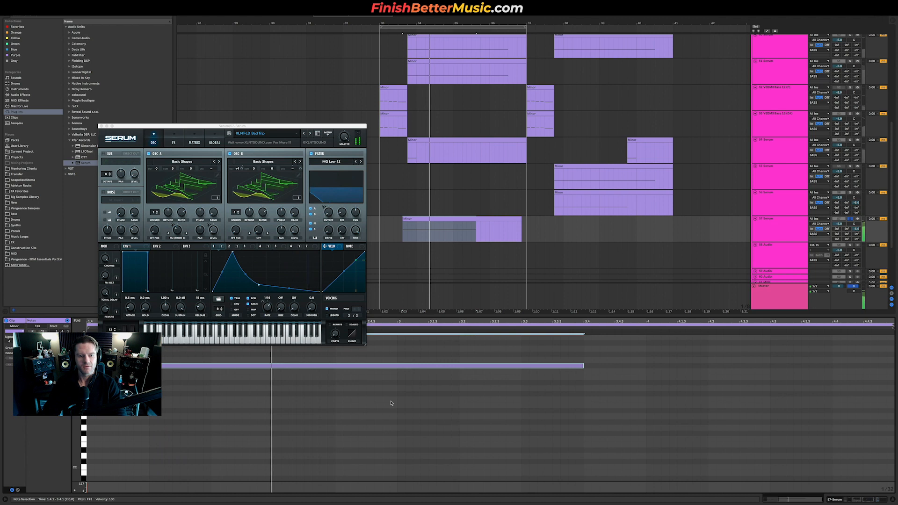
key("space")
Move the Bad Trip clip to 36.1.1, shorten its note to one bar and trim the clip's end to 37.1.1.
left_click_drag(456, 226, 541, 231)
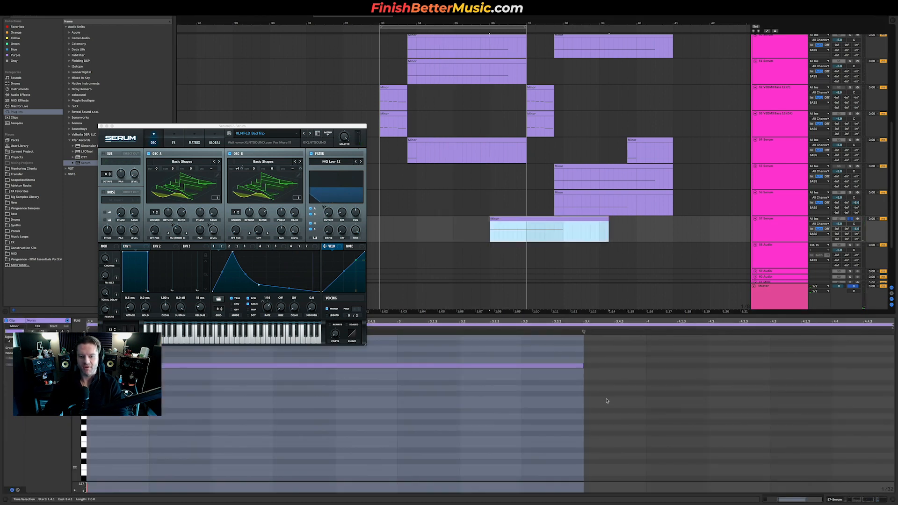
left_click_drag(583, 365, 236, 361)
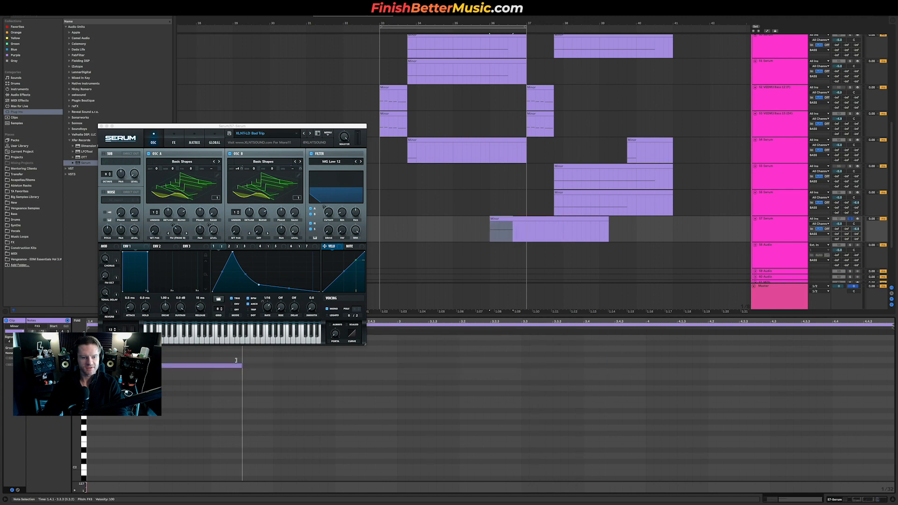
key("space")
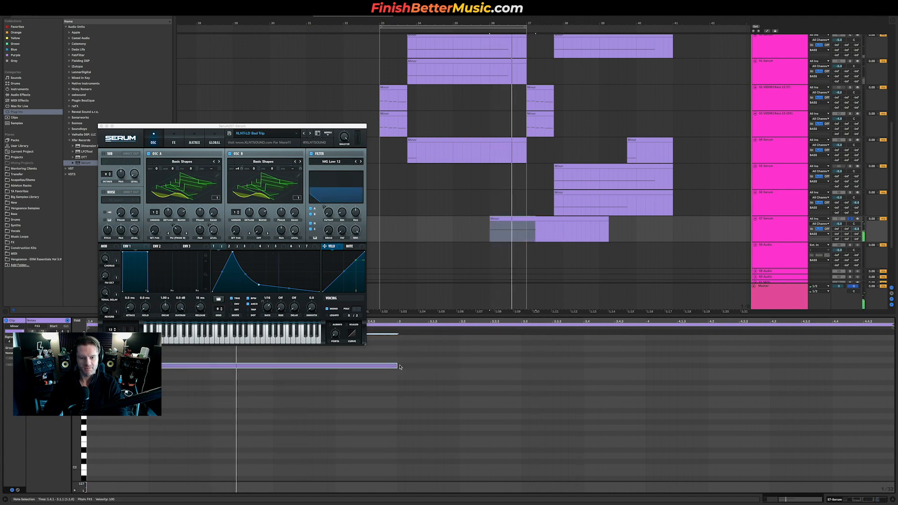
left_click_drag(398, 365, 335, 366)
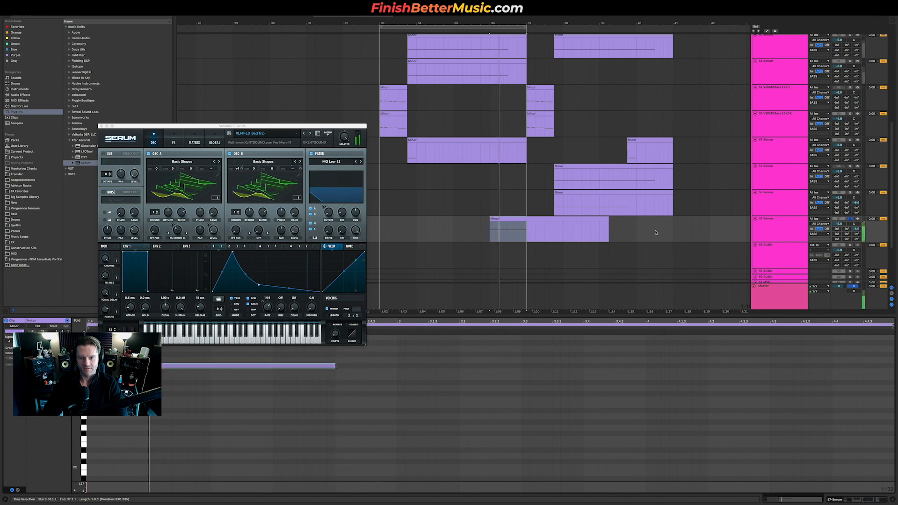
left_click_drag(608, 220, 528, 219)
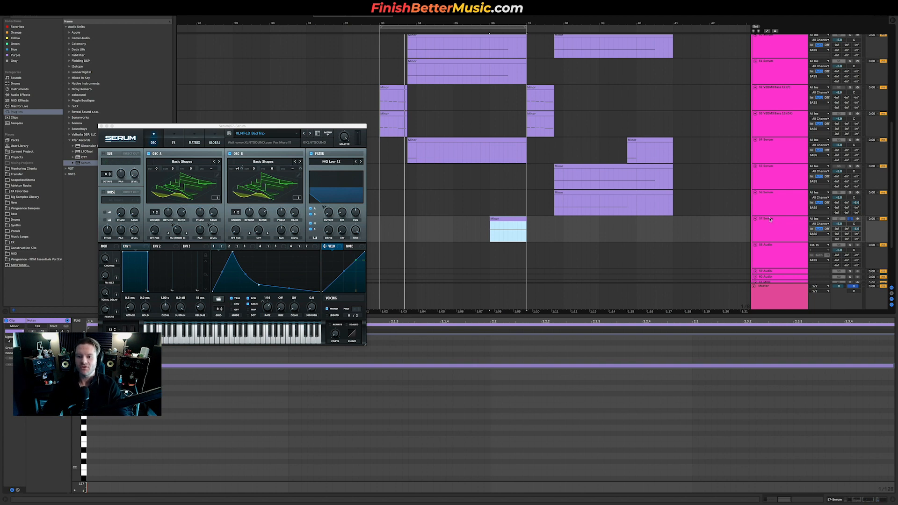
Duplicate the Bad Trip track together with its clip and close the Serum window.
left_click(775, 228)
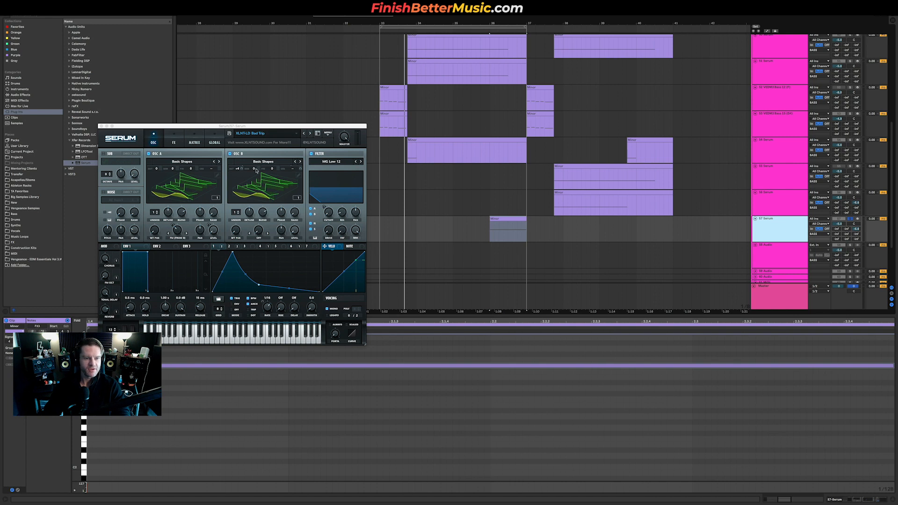
key("super+d")
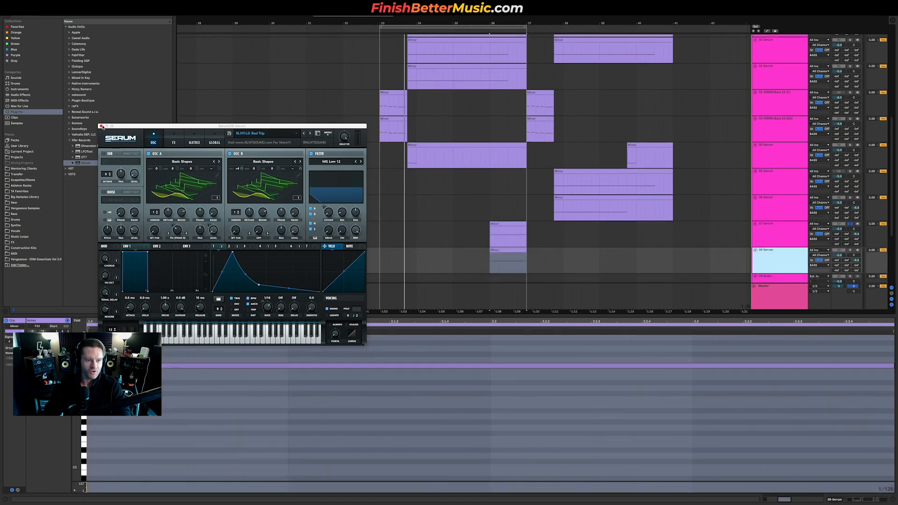
left_click(101, 126)
Find FX Misc Modular 04 in the XLNT-Technically House Misc. Modular FX samples and place it near bar 33 on an empty audio track.
left_click(26, 203)
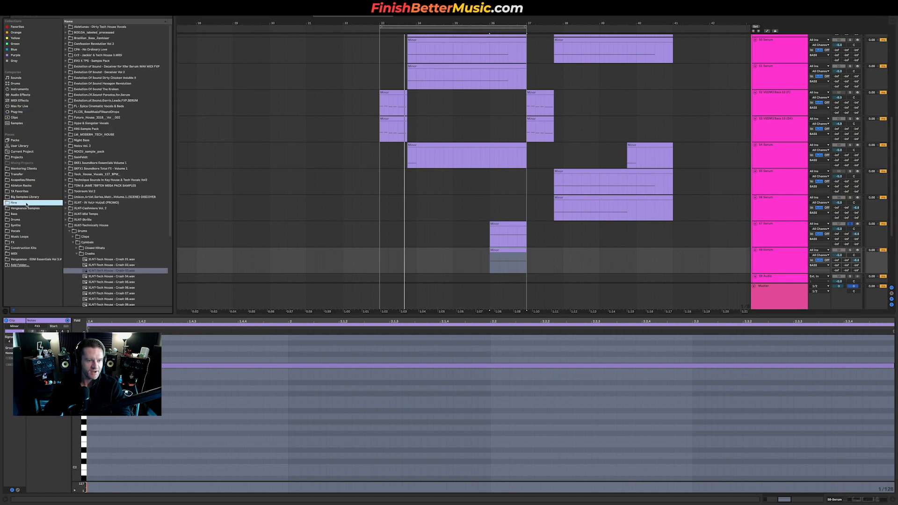
scroll(100, 244, "down", 3)
left_click(92, 210)
left_click(96, 281)
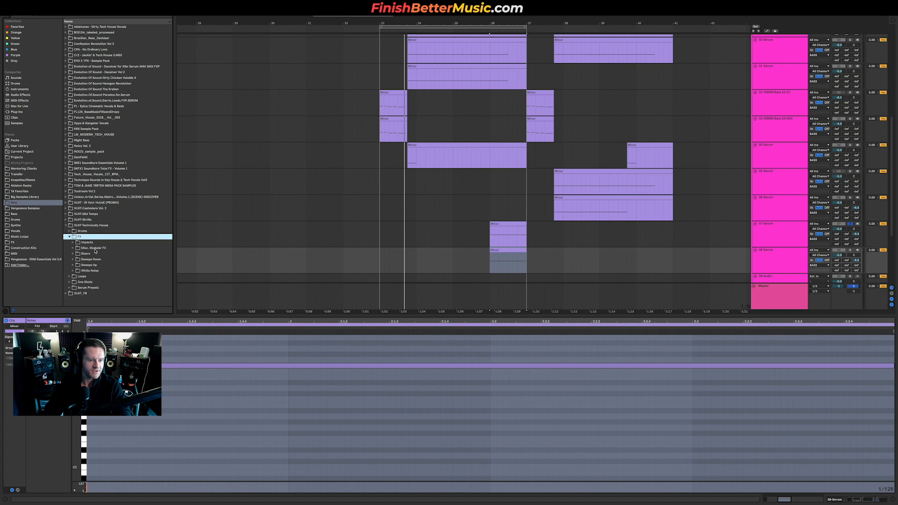
left_click(96, 249)
left_click(115, 271)
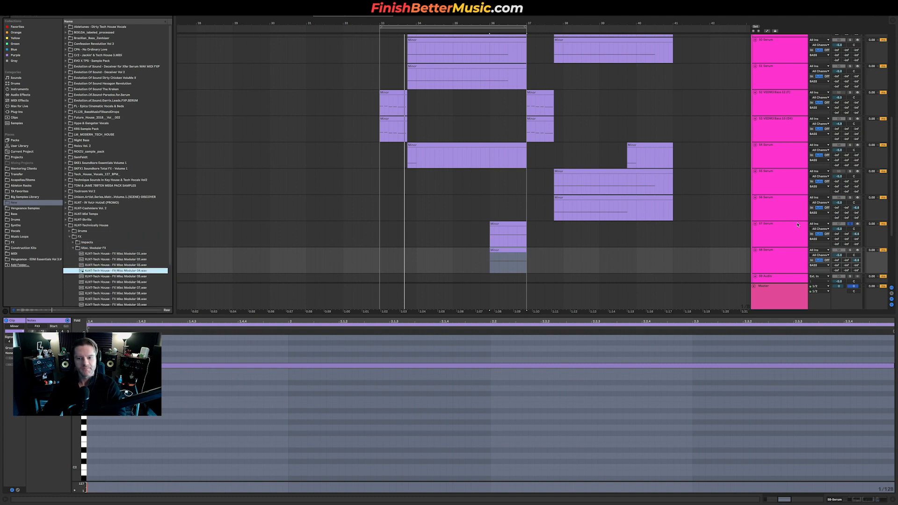
scroll(791, 230, "down", 3)
left_click(753, 241)
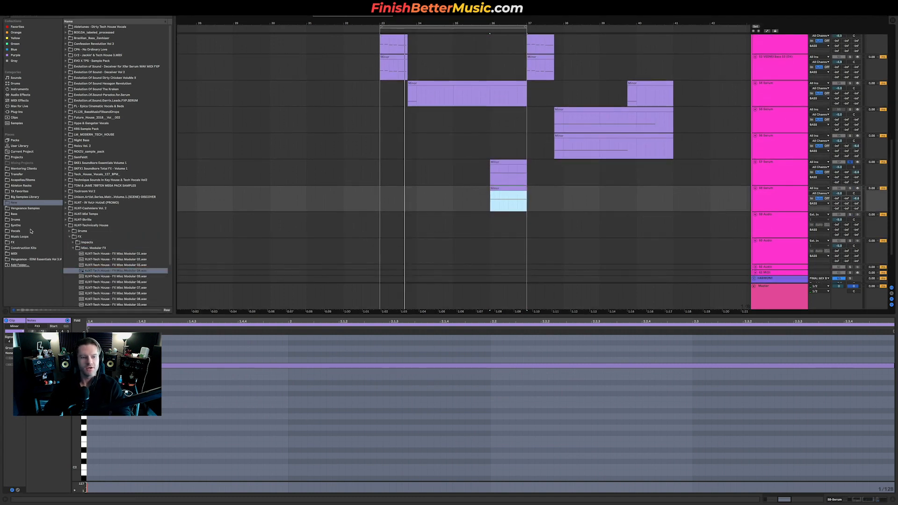
left_click_drag(107, 273, 384, 232)
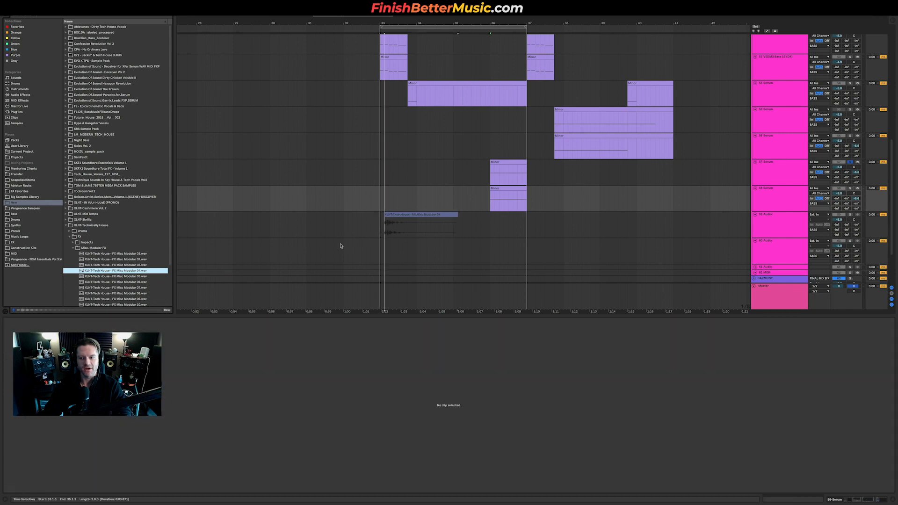
Preview further Misc Modular samples and place FX Misc Modular 06 at 35.1.1 on the next audio track.
left_click(103, 277)
scroll(110, 276, "down", 3)
key("Down")
key("Down")
key("Up")
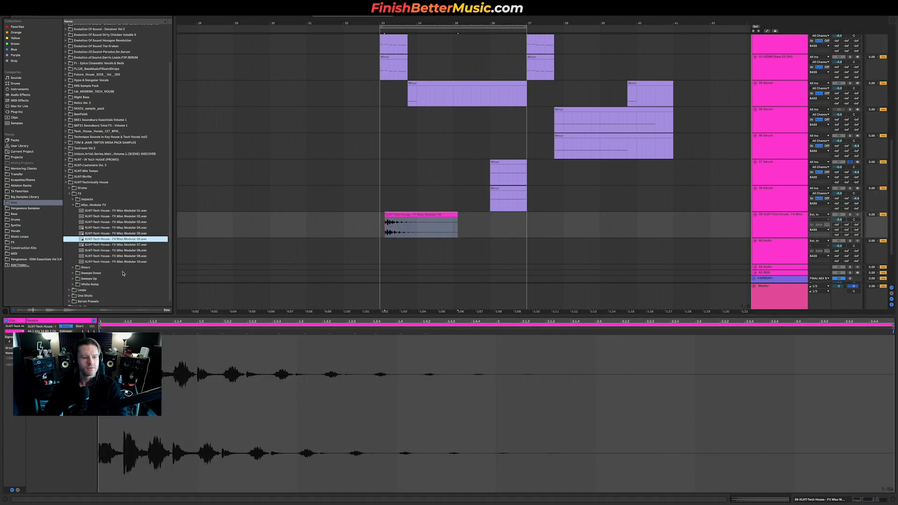
left_click_drag(112, 239, 463, 241)
key("space")
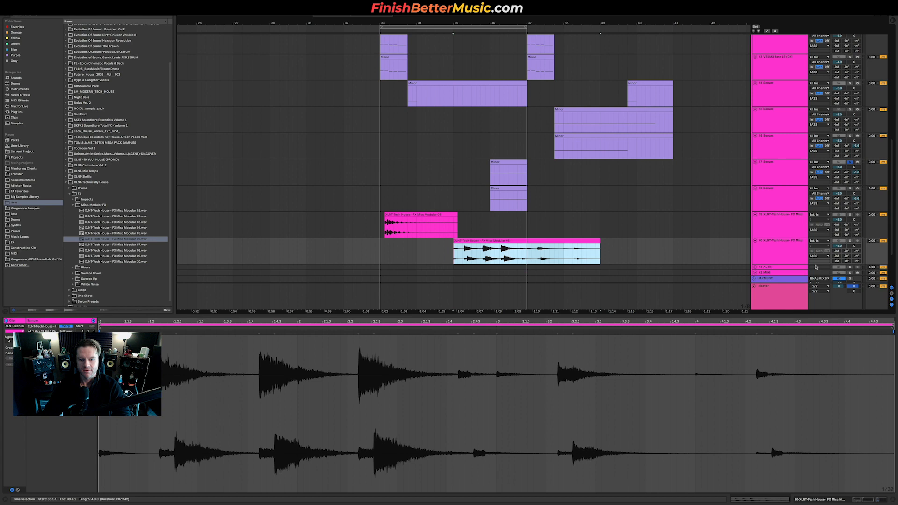
Clear the solo, move the FX Misc Modular 04 clip to 33.1.1 and play the section in the full mix.
left_click(851, 241)
left_click(851, 242)
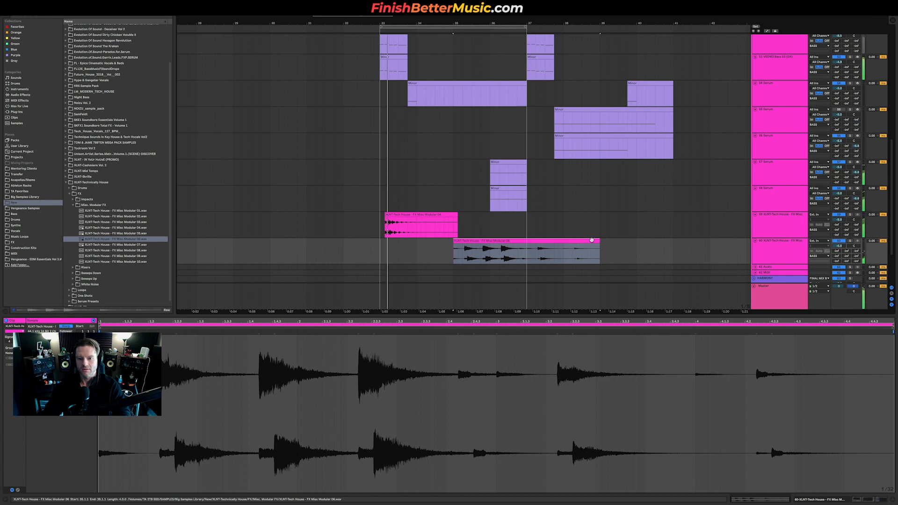
left_click(401, 219)
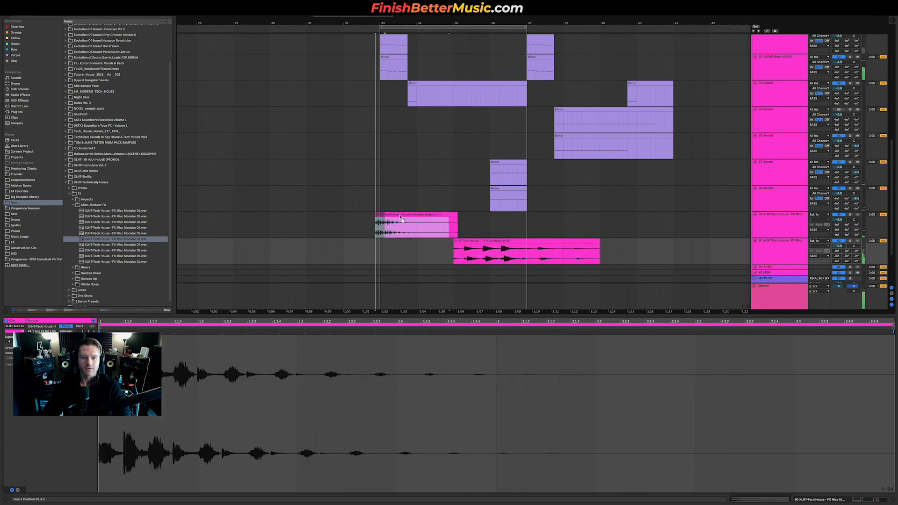
left_click(350, 227)
key("space")
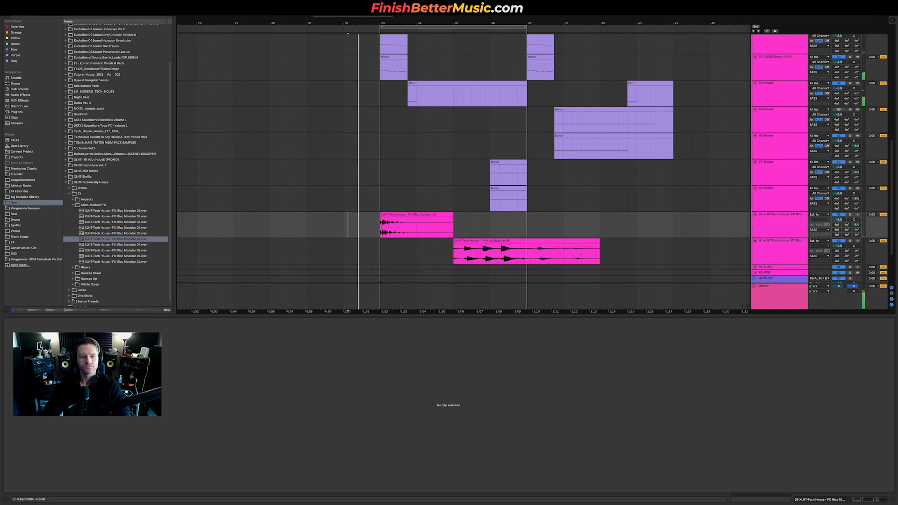
Place FX Misc Modular 08 at 37.1.1 and trim the end of the FX Misc Modular 06 clip to 37.1.1.
left_click(130, 244)
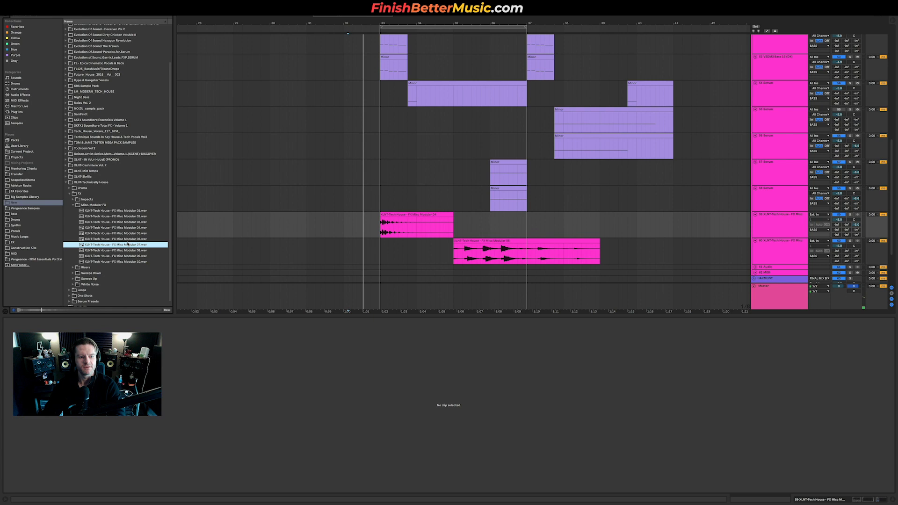
key("Down")
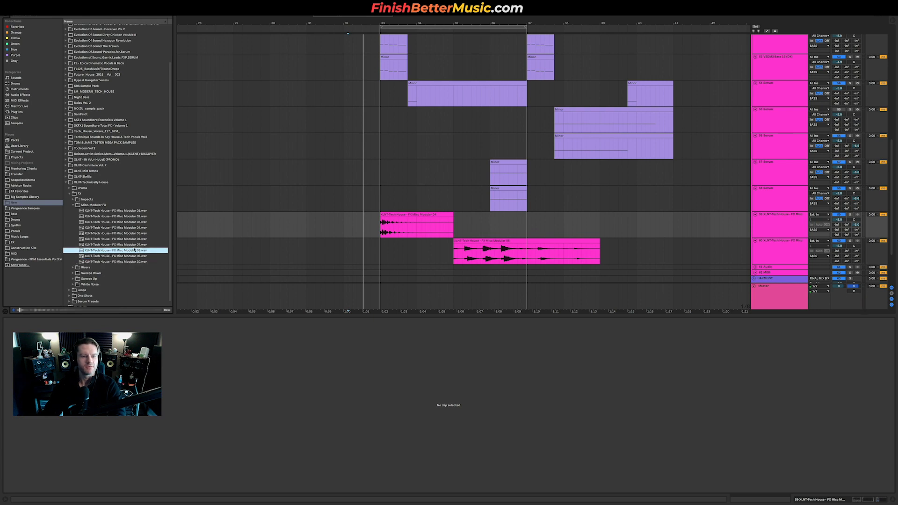
left_click_drag(125, 252, 530, 220)
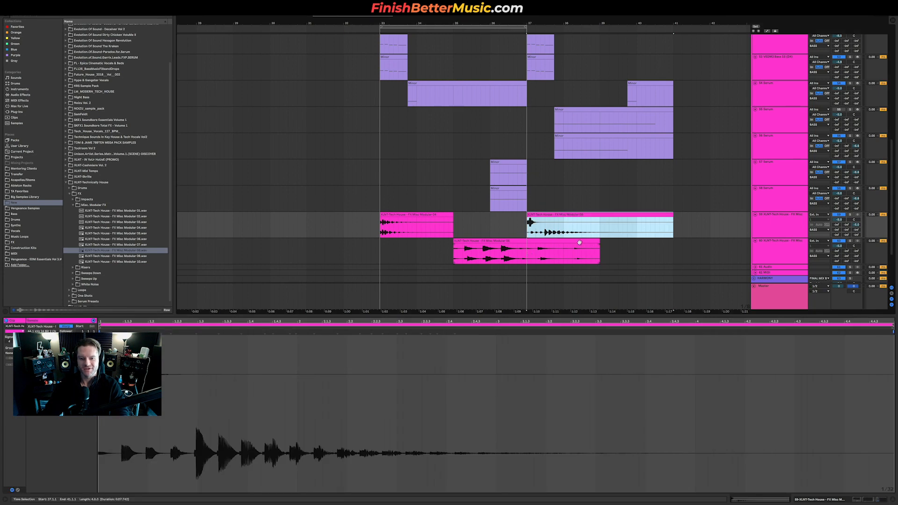
left_click_drag(601, 242, 527, 240)
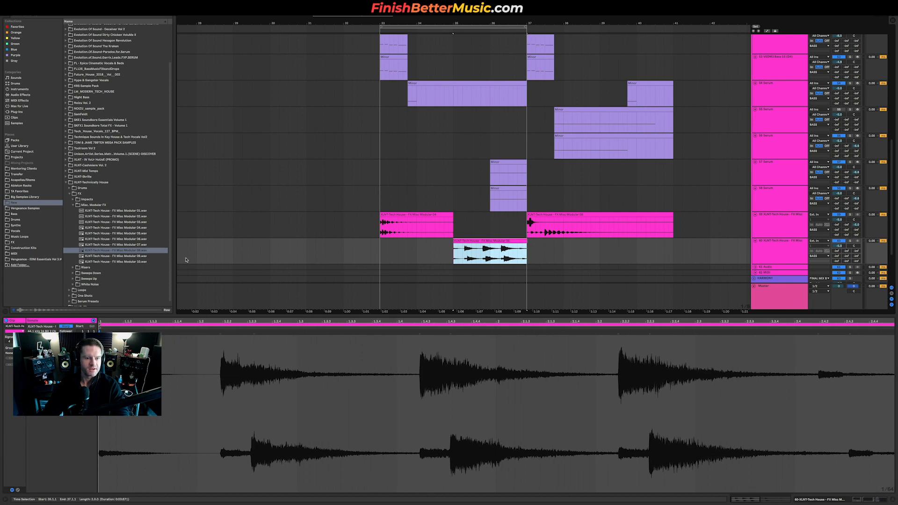
Preview the downsweep samples in the Sweeps Down folder and select FX Downsweep 02.
left_click(139, 262)
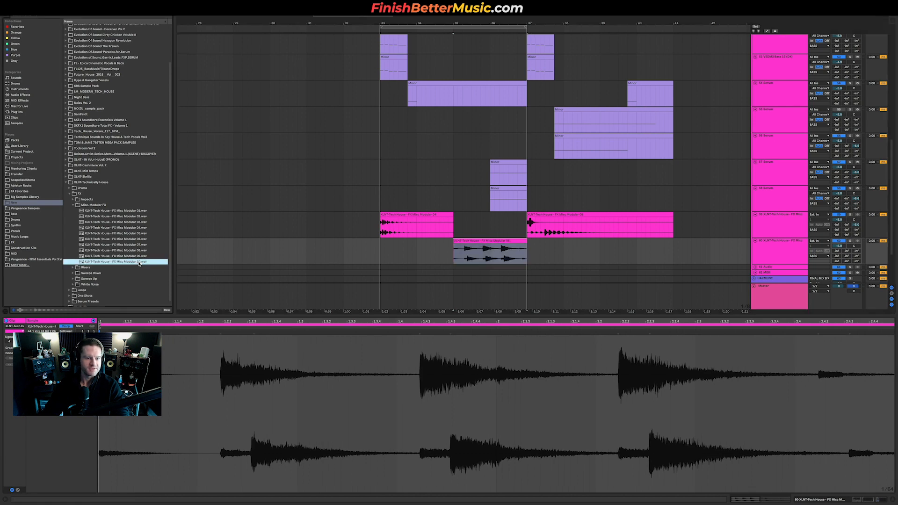
left_click(99, 269)
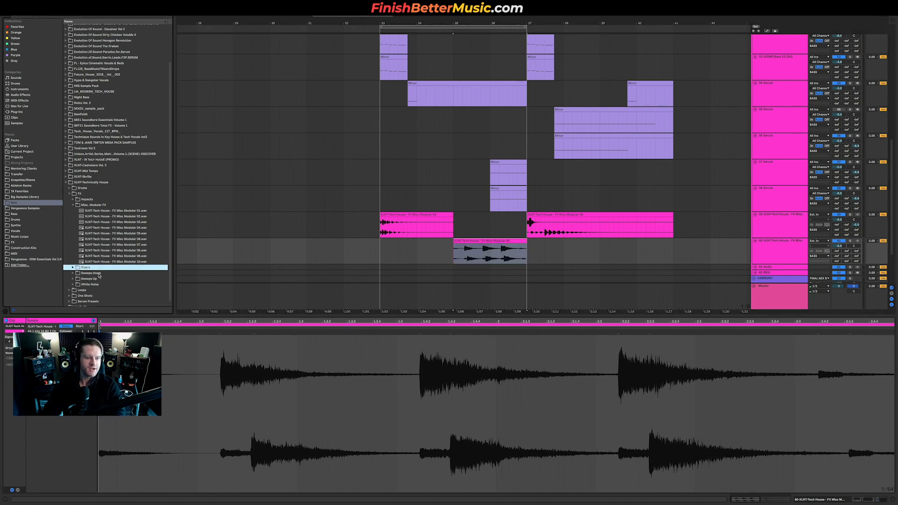
double_click(99, 275)
key("Down")
scroll(115, 274, "down", 3)
key("Down")
key("Down")
key("Down")
key("Up")
key("Up")
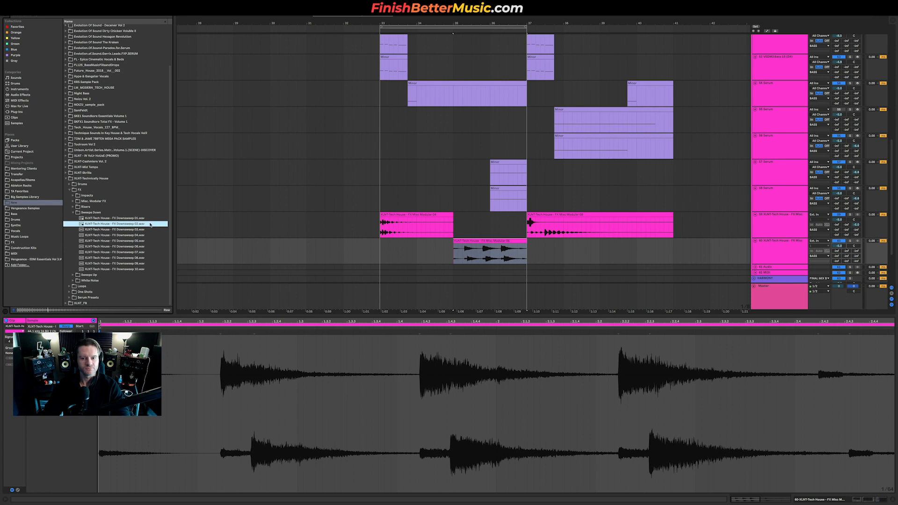
Add FX Downsweep 02 below the Modular 08 clip, reverse it, fit it from 37.2.1 to 41.1.1 and replay the section.
left_click_drag(126, 224, 675, 254)
key("minus")
key("minus")
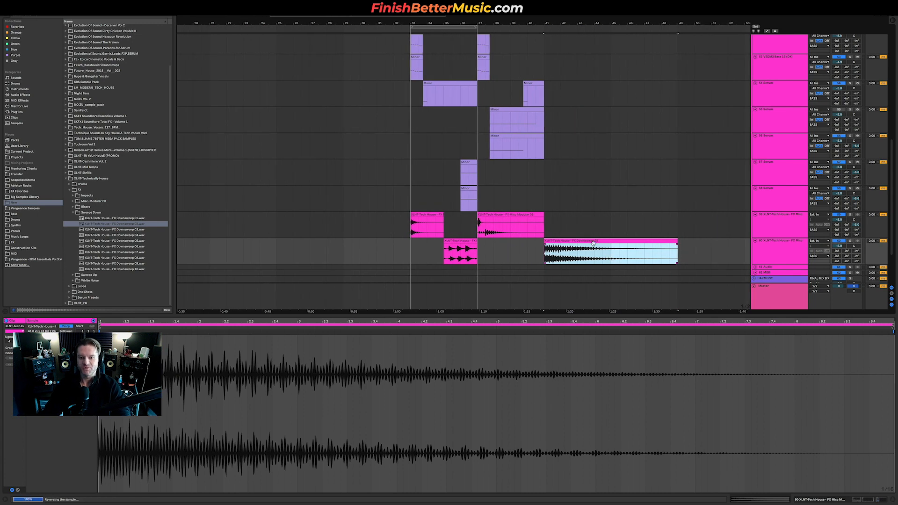
left_click_drag(546, 241, 501, 244)
key("space")
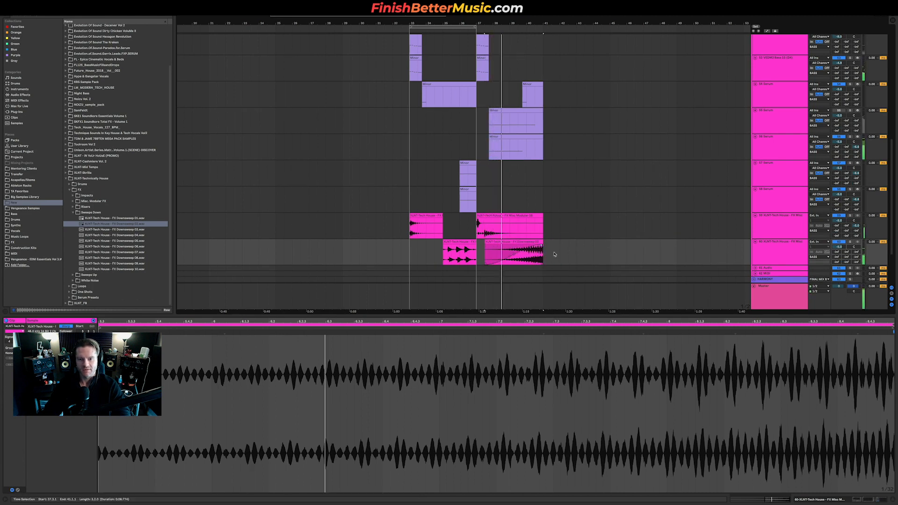
key("space")
key("space")
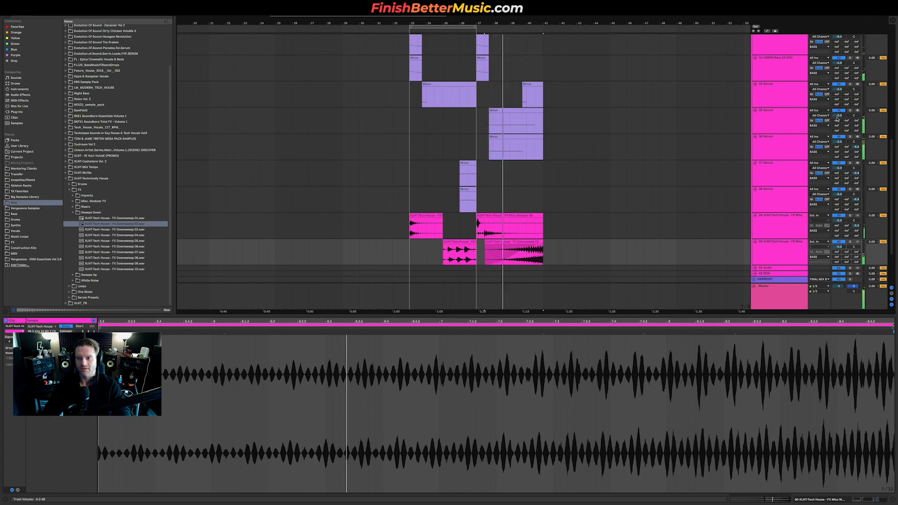
Raise the Saturator drive on the siren track to 4.97 dB and replay from 37.2.1.
double_click(777, 111)
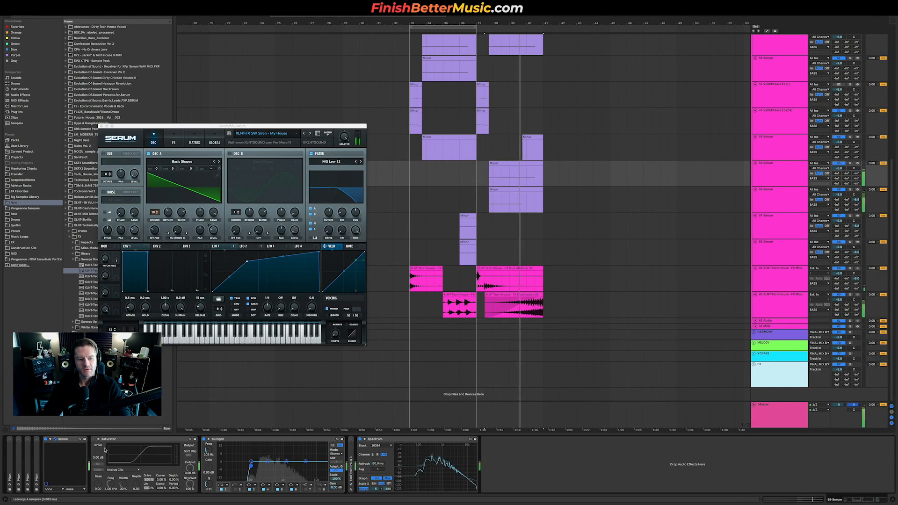
left_click(93, 439)
left_click_drag(98, 452, 97, 447)
key("space")
key("space")
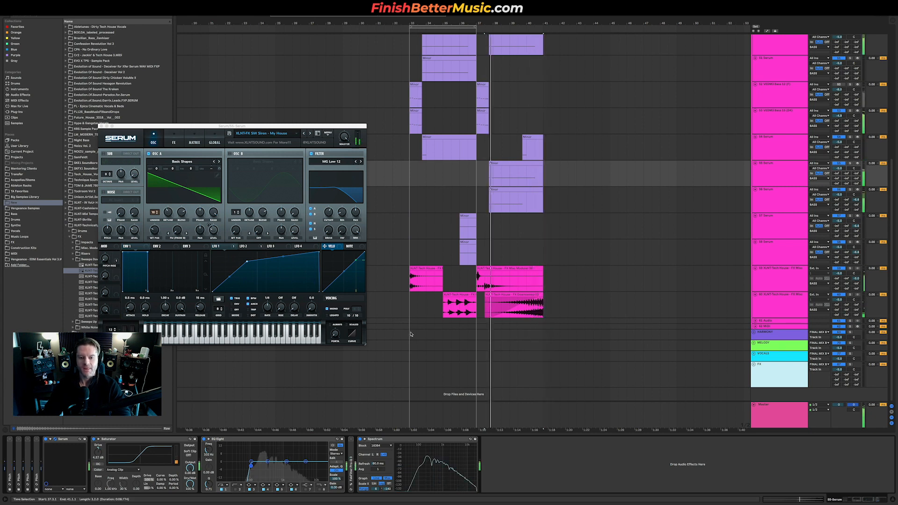
Replay the drop from just before bar 33 to check how the added FX clips sit together.
key("space")
left_click(477, 281)
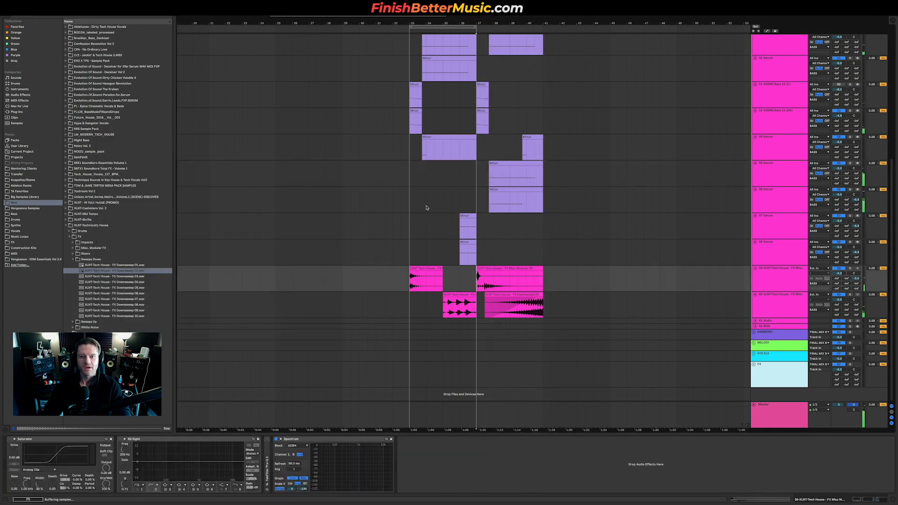
left_click(401, 170)
key("space")
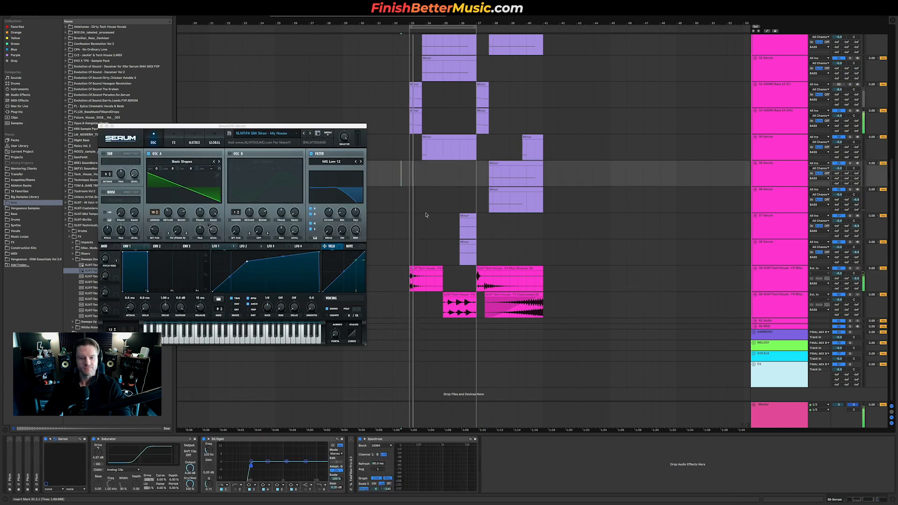
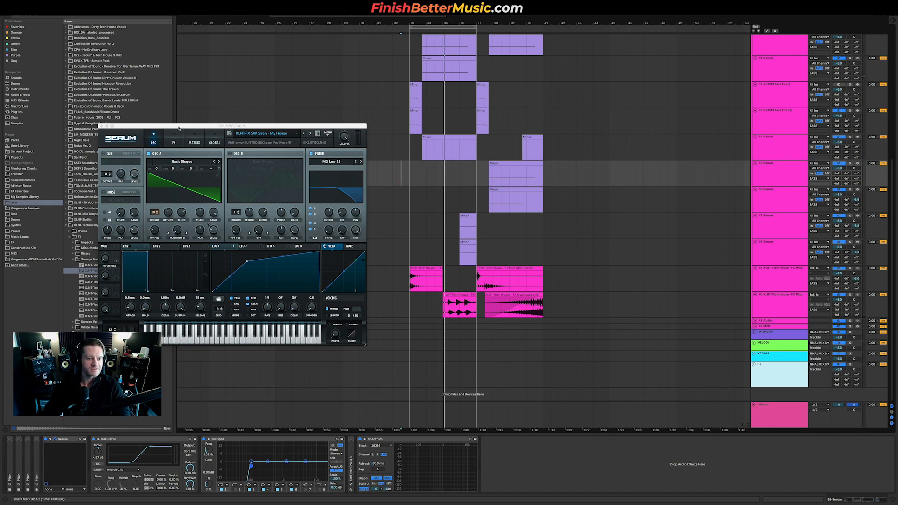
Preview the Brass one-shots in the XLNT Technically House pack and select Brass 11 [F#].
left_click_drag(178, 127, 255, 128)
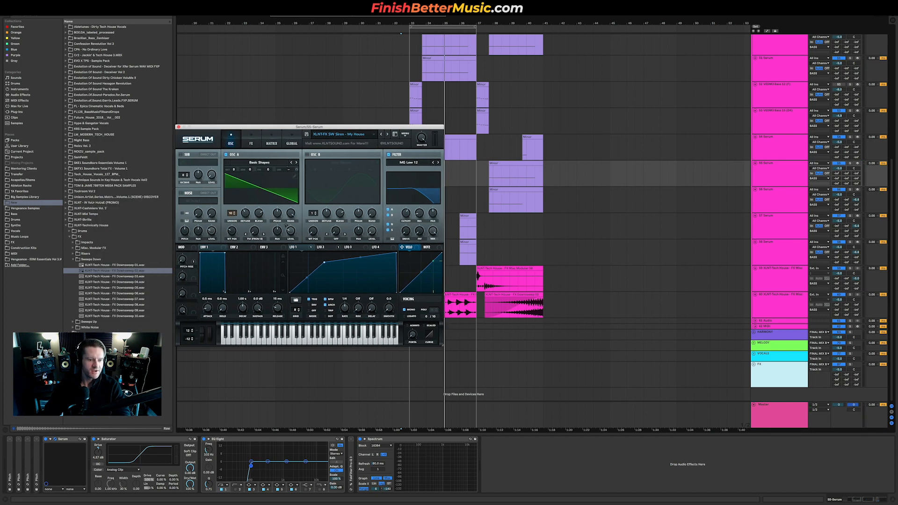
left_click(87, 339)
left_click(88, 260)
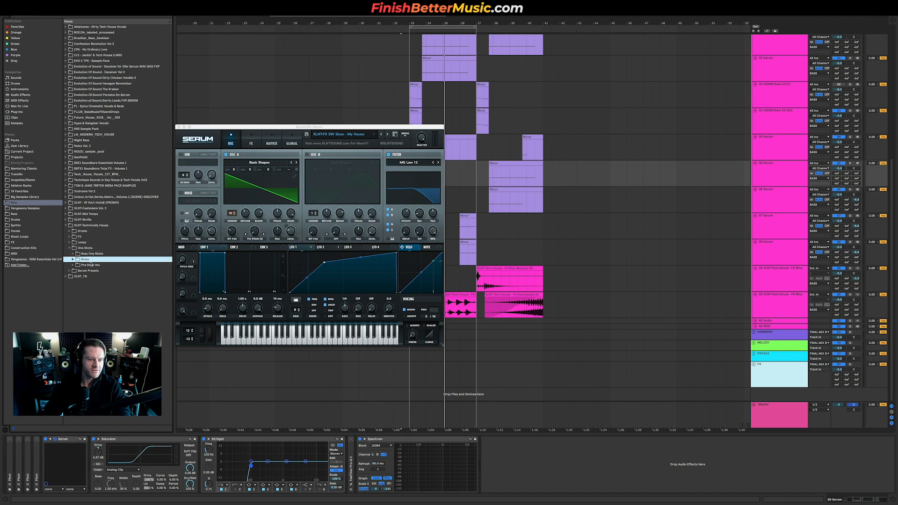
left_click(99, 276)
key("Down")
key("Down")
key("Down")
key("Down")
key("Down")
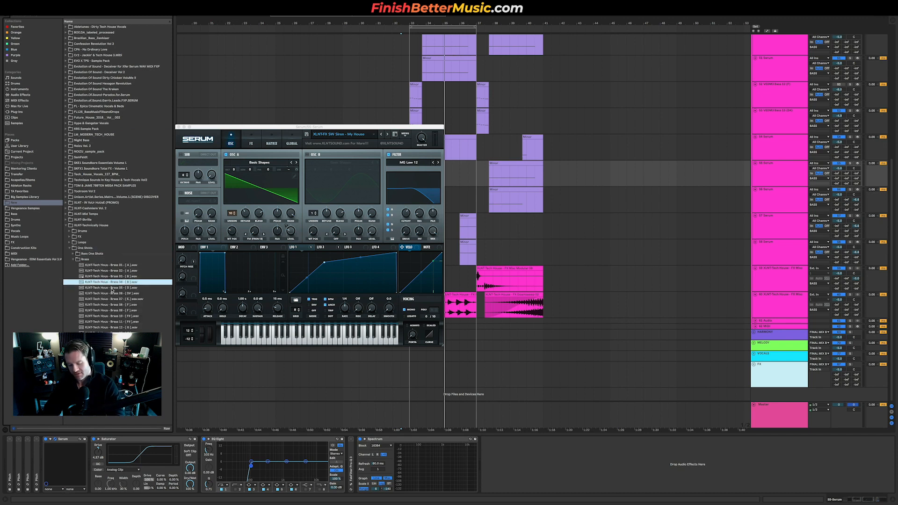
key("Down")
key("Down")
key("Down")
key("Down")
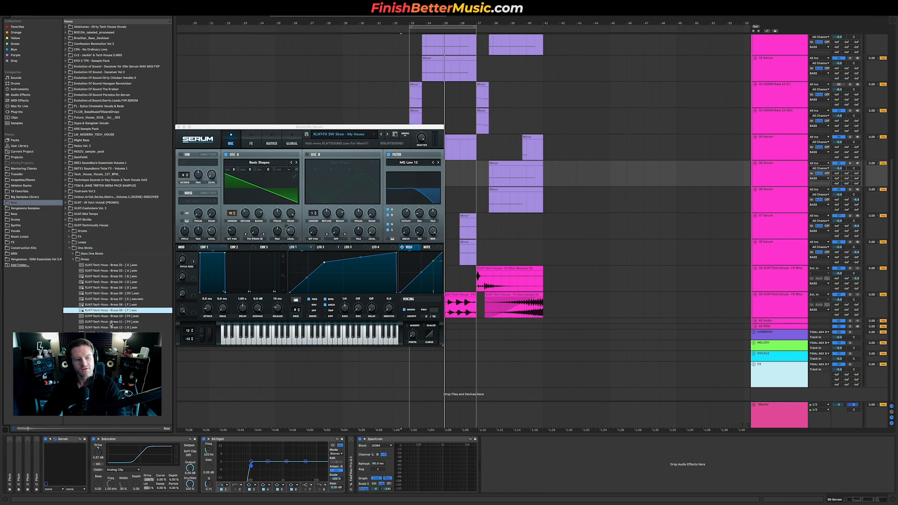
key("Up")
key("Up")
key("Up")
left_click(136, 315)
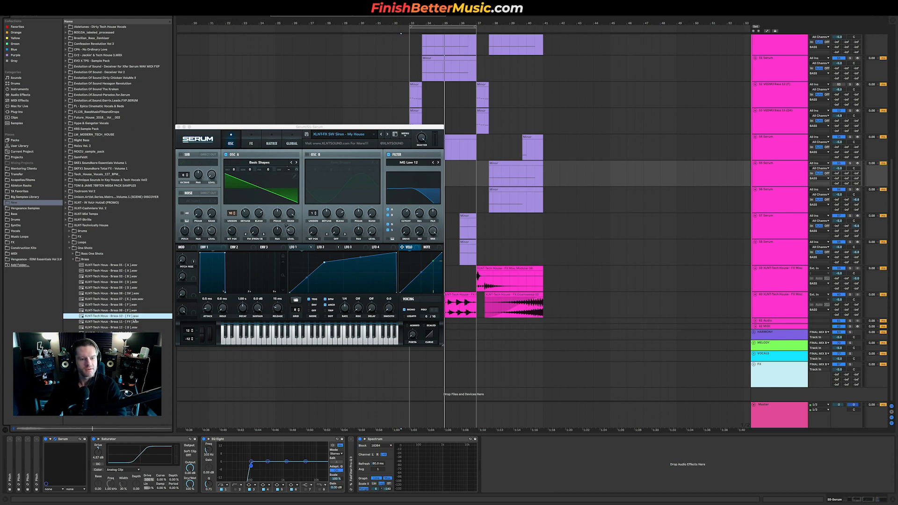
left_click(136, 321)
Place Brass 11 on a new audio track at 33.1.1, reversed and fitted to end at 33.4.1.
left_click_drag(271, 128, 278, 31)
left_click(755, 320)
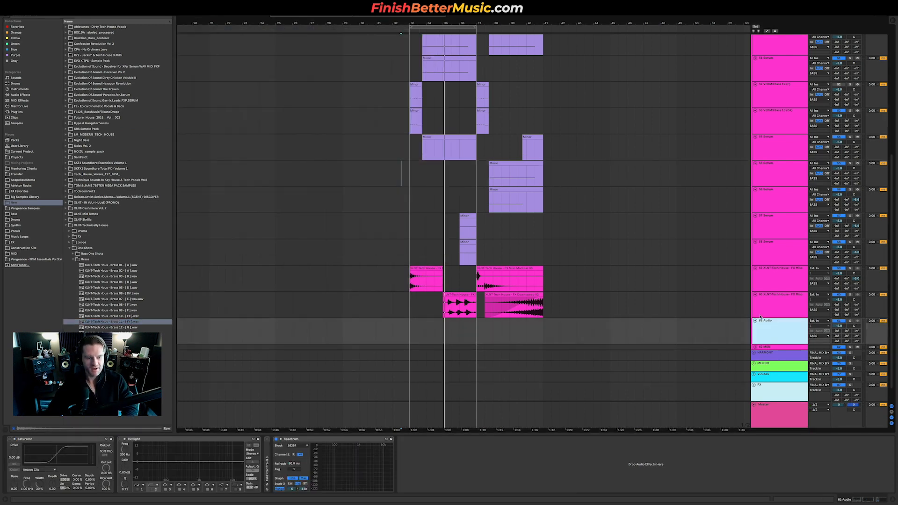
key("ctrl+t")
left_click_drag(129, 323, 406, 361)
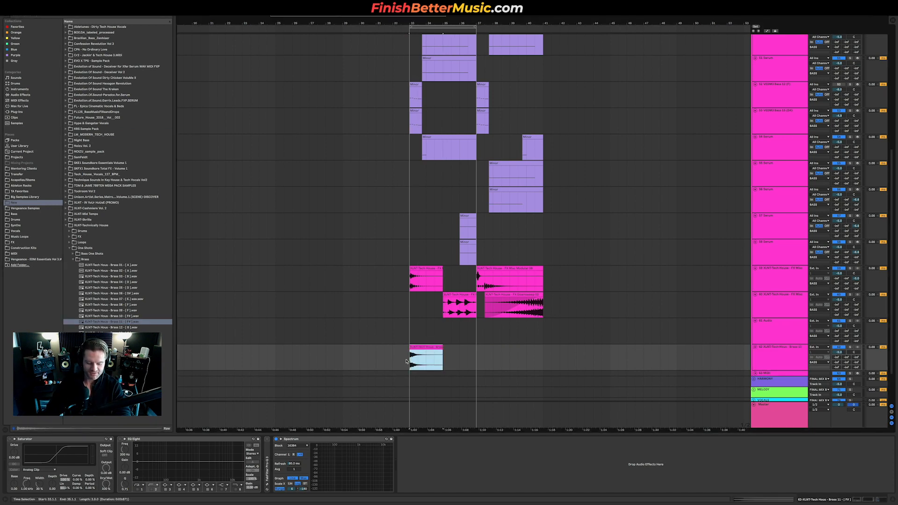
scroll(410, 367, "up", 5)
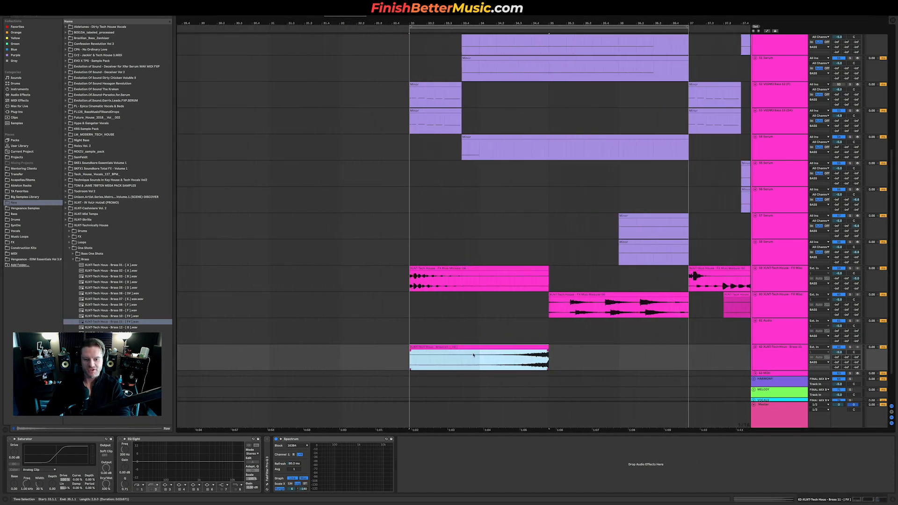
left_click_drag(478, 347, 433, 350)
Turn on Saturator and an EQ Eight low cut on the brass track, adding drive and checking it in playback.
key("space")
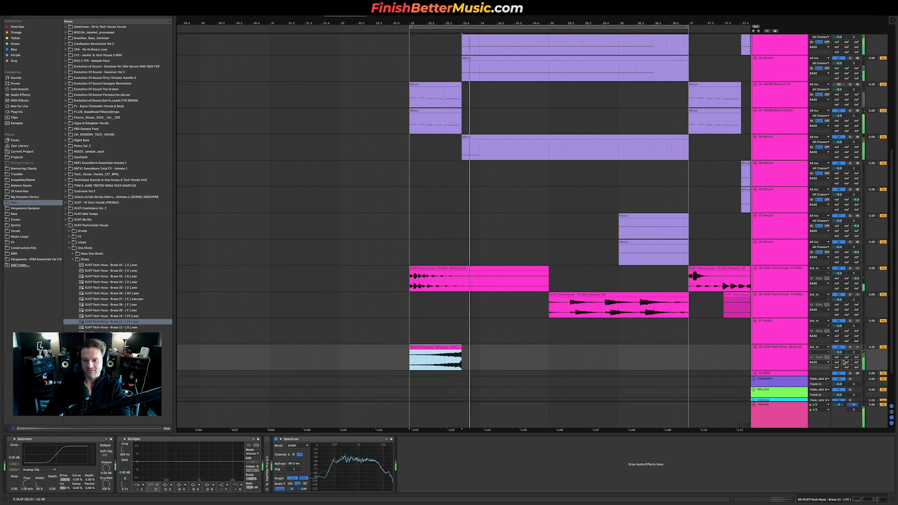
left_click(10, 440)
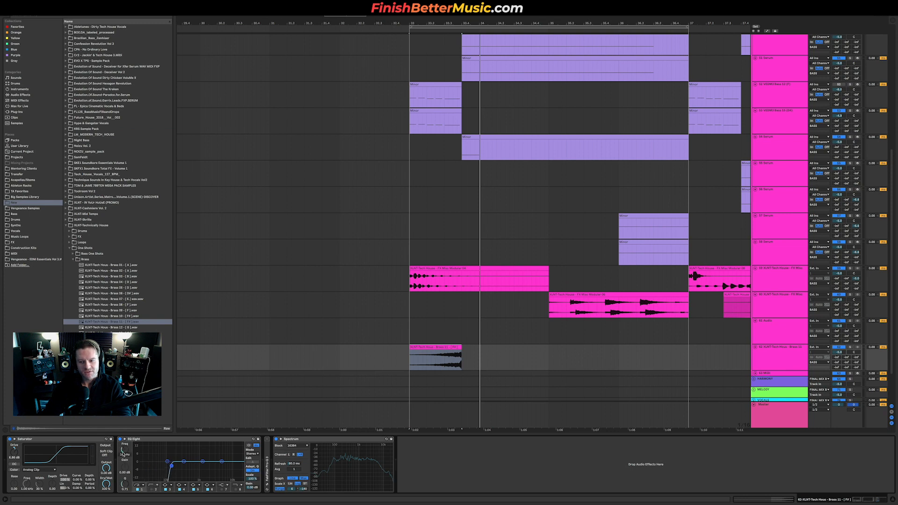
key("space")
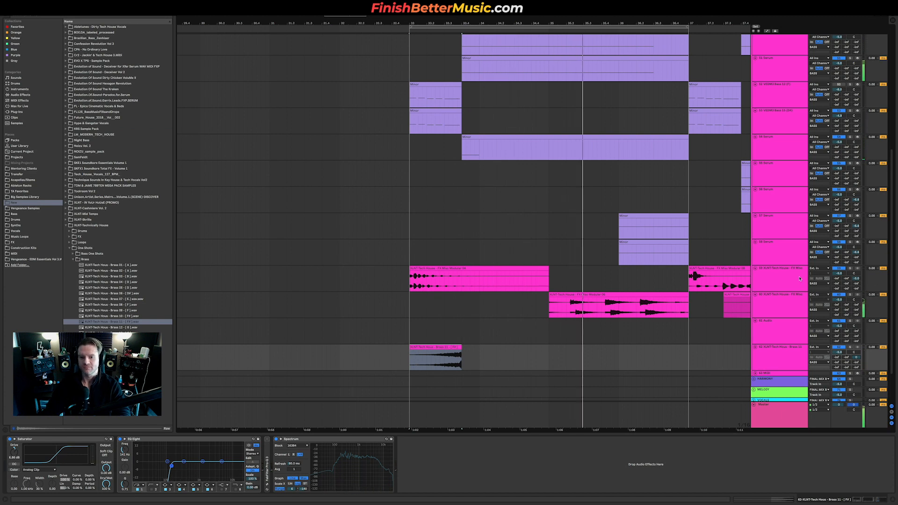
Turn on Saturator with 10.3 dB of drive on the FX Misc Modular track that has a clip at 33.1.1.
left_click(780, 276)
key("space")
key("space")
left_click(9, 440)
left_click_drag(15, 453, 15, 451)
key("space")
key("space")
key("space")
key("space")
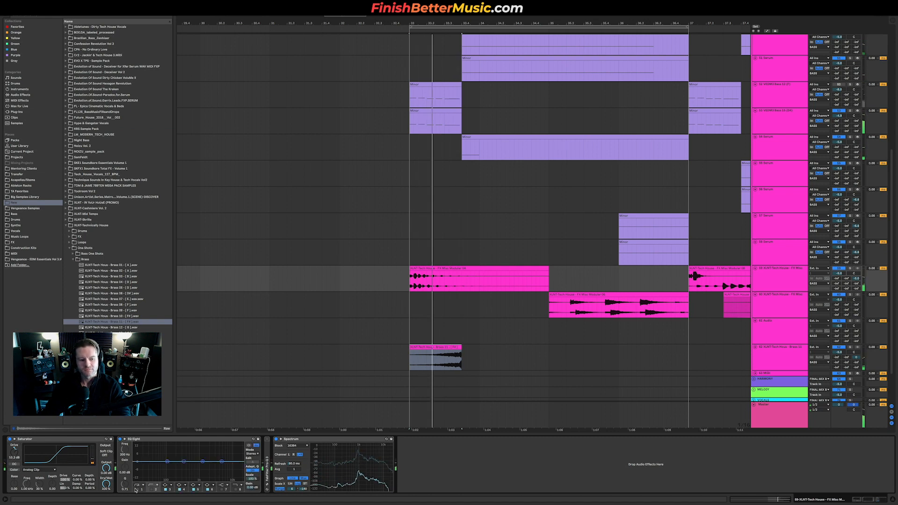
Cut the lows on that FX Misc Modular track at about 400 Hz with EQ Eight and replay the section.
key("space")
left_click_drag(124, 451, 124, 426)
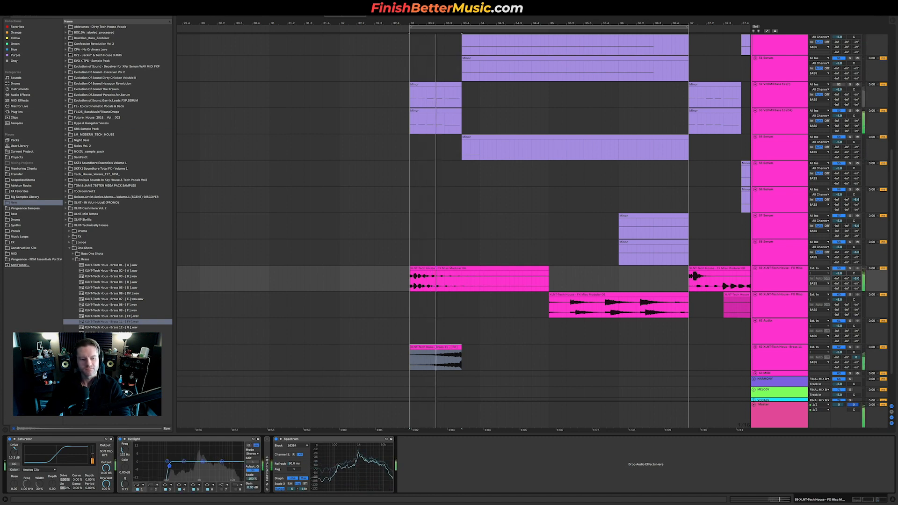
key("space")
key("space")
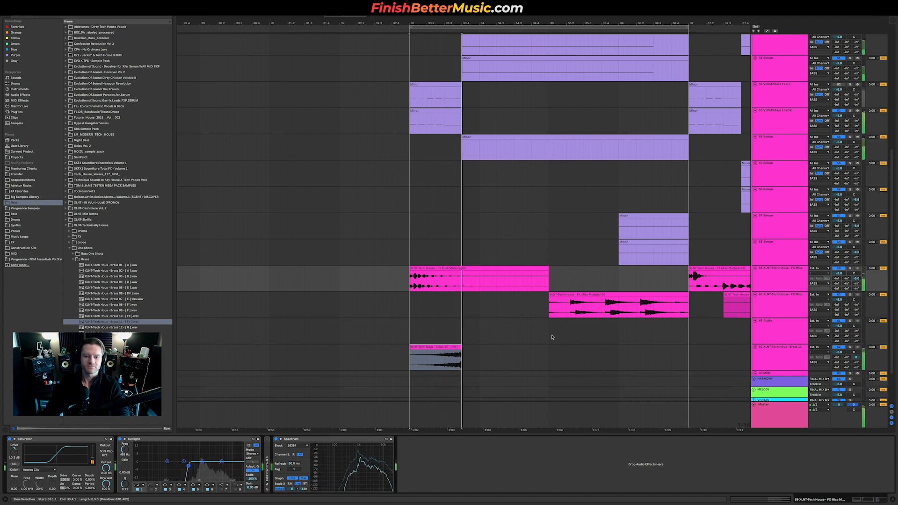
Move the FX Misc Modular 06 clip to start at 33.4.1, keep its end at 37.1.1 and replay.
scroll(552, 335, "down", 3)
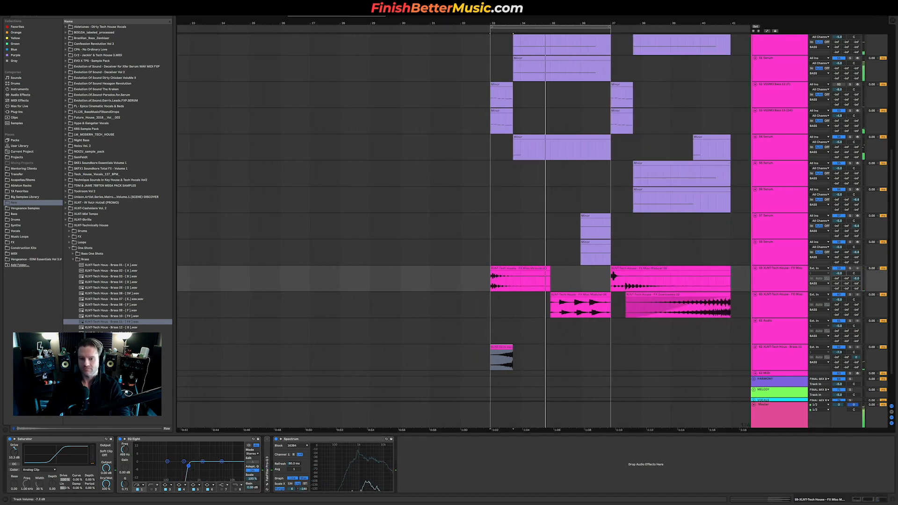
left_click_drag(575, 295, 533, 293)
key("space")
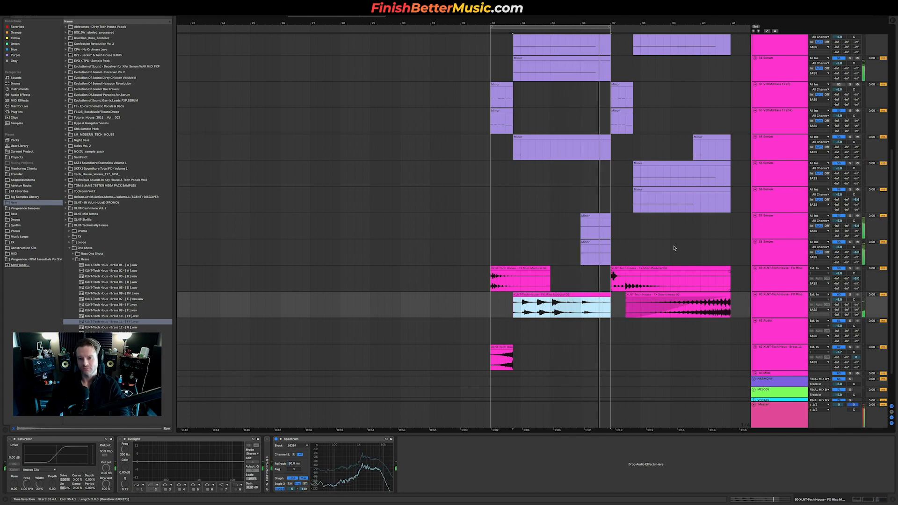
Solo the lower of the two Serum laser tracks at bar 36, audition it and move its clip to 40.1.1.
left_click(579, 227)
key("space")
key("space")
left_click(851, 242)
key("space")
key("space")
key("space")
scroll(651, 249, "right", 4)
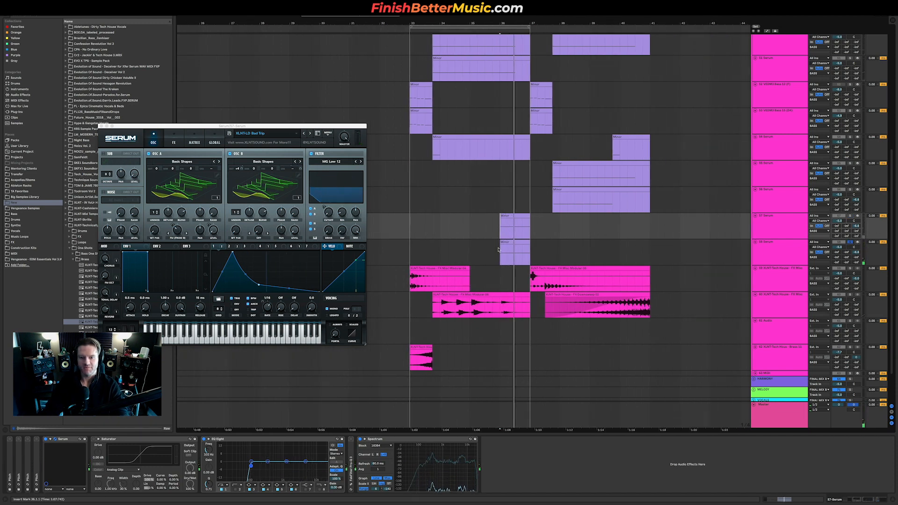
left_click_drag(511, 243, 631, 243)
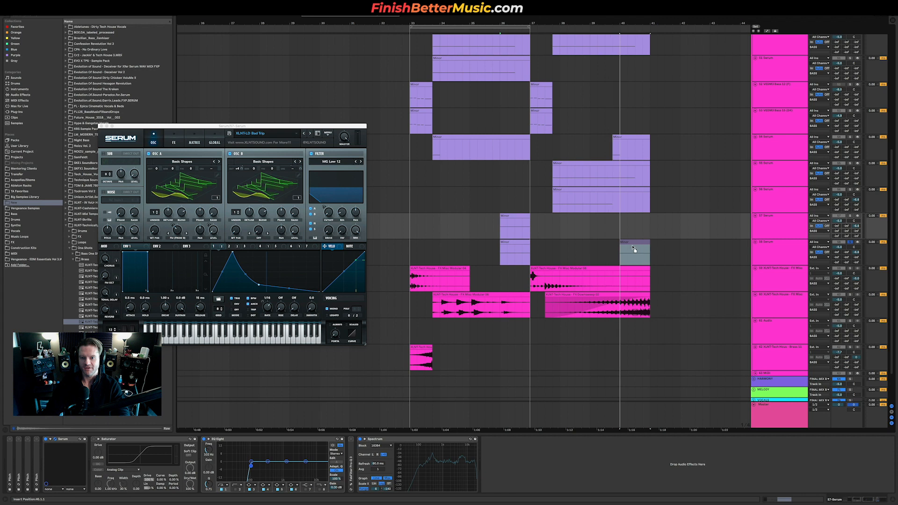
key("space")
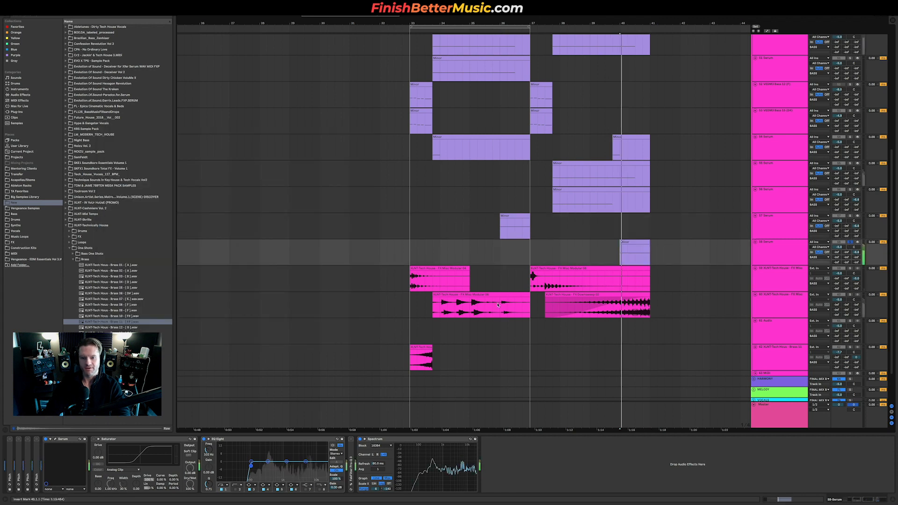
Step the moved clip's Serum lead forward past Bee Sting 01 and Bee Sting 02 to the following preset.
left_click(55, 440)
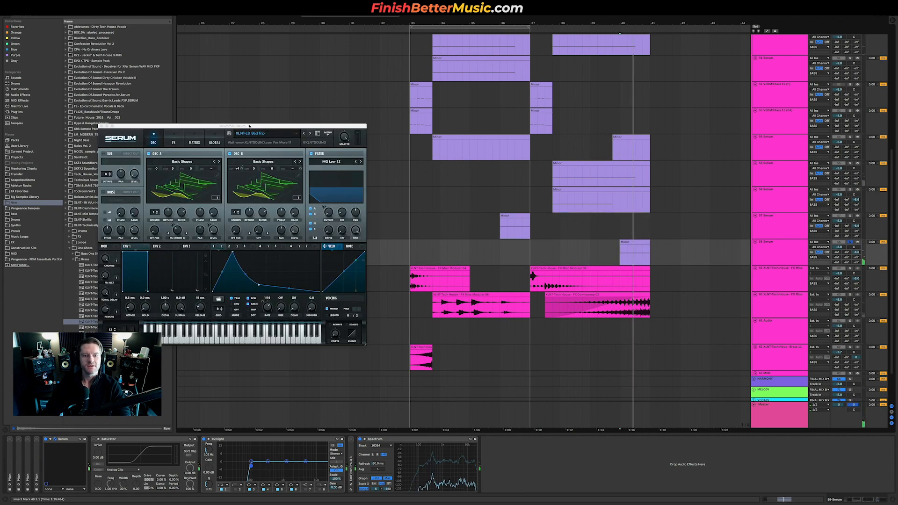
left_click(310, 135)
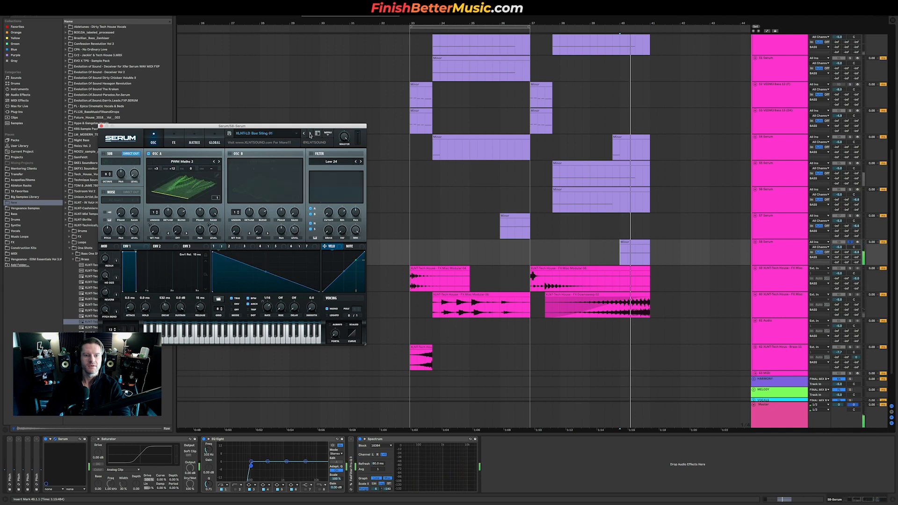
left_click(309, 134)
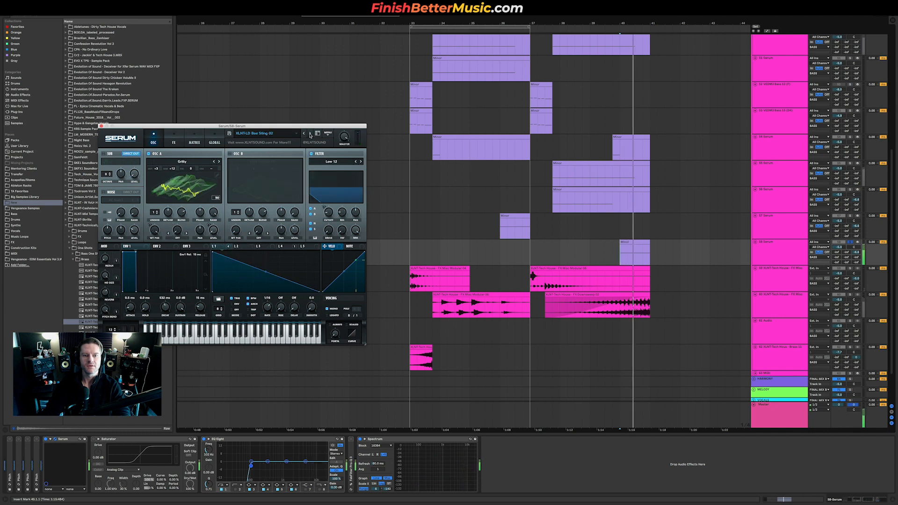
left_click(310, 134)
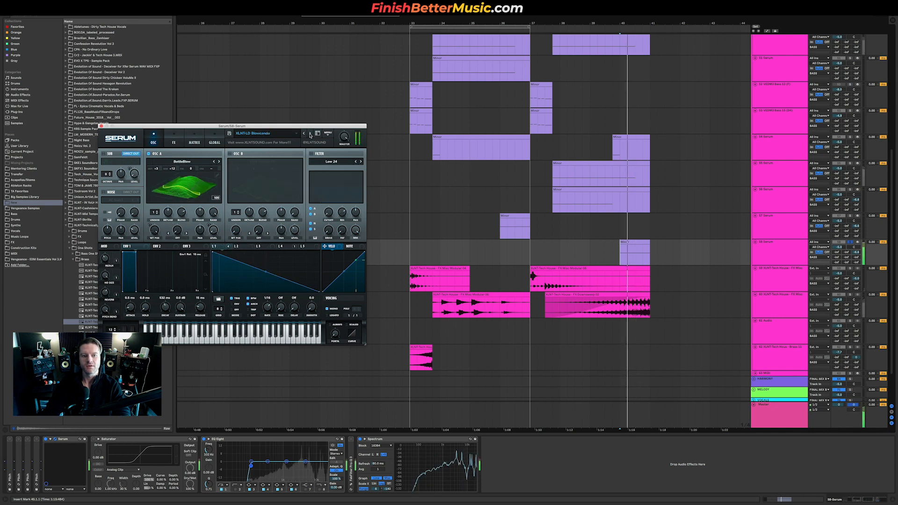
Enable the second Pitch device on the new lead and replay it with the full mix from 40.1.1.
key("space")
key("space")
key("space")
left_click(18, 440)
key("space")
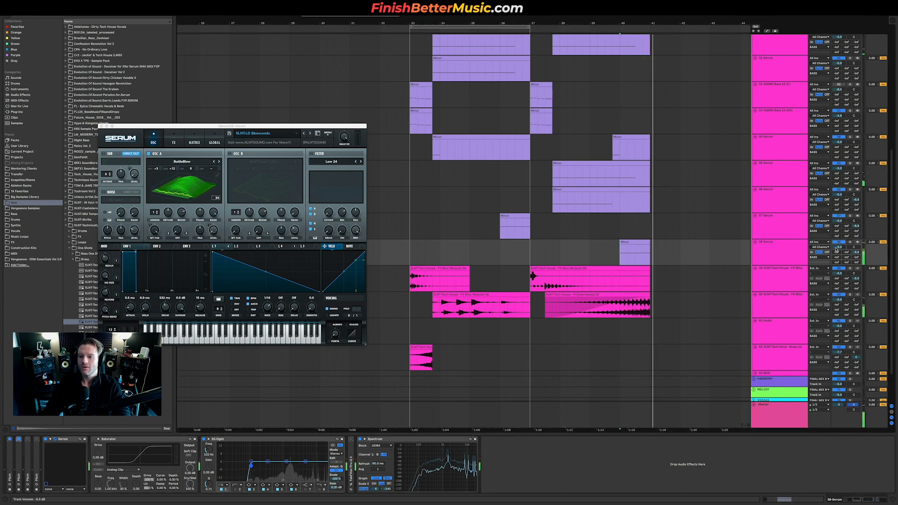
key("space")
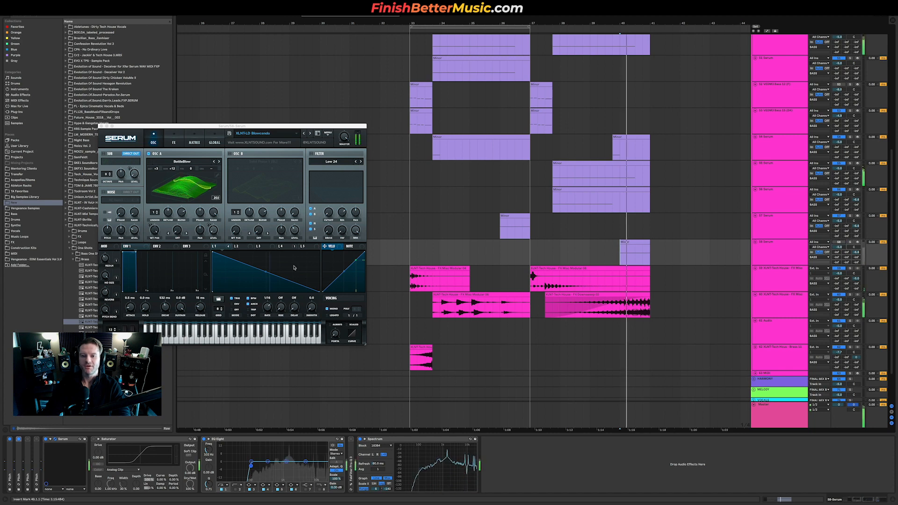
Duplicate the FX track holding the downsweep, keeping only the Modular 06 clip on the original and only the downsweep on the copy.
scroll(793, 103, "up", 10)
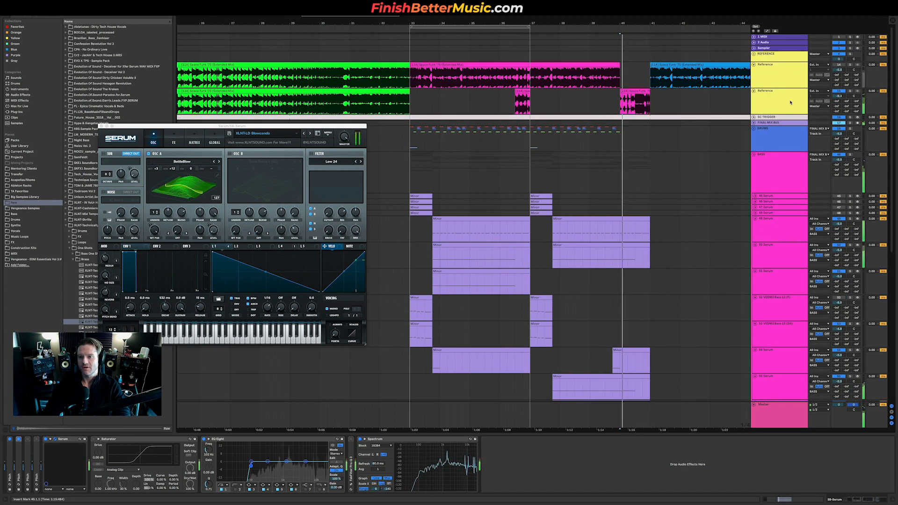
scroll(616, 191, "down", 8)
scroll(616, 191, "down", 1)
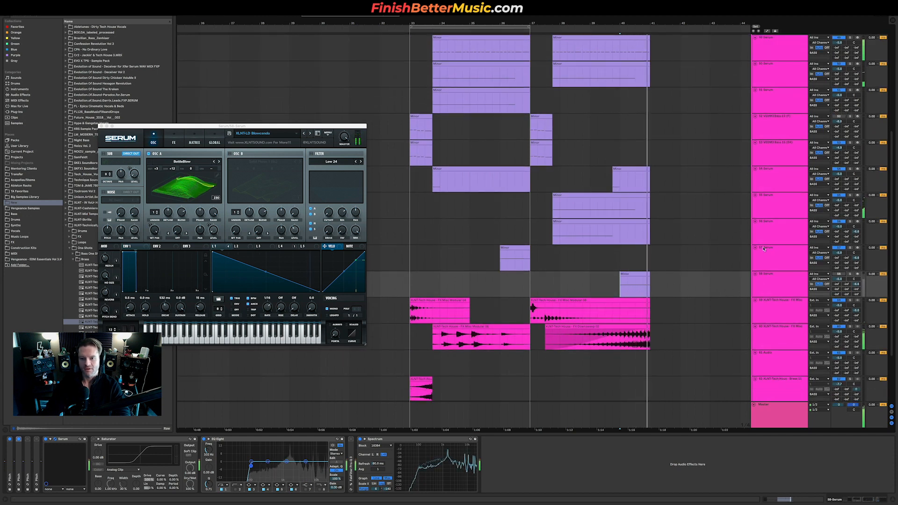
scroll(683, 281, "down", 3)
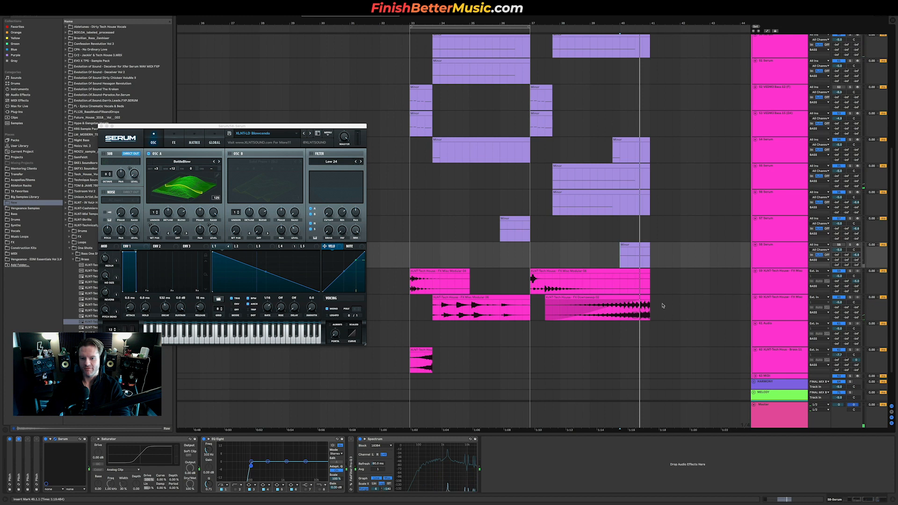
left_click(779, 302)
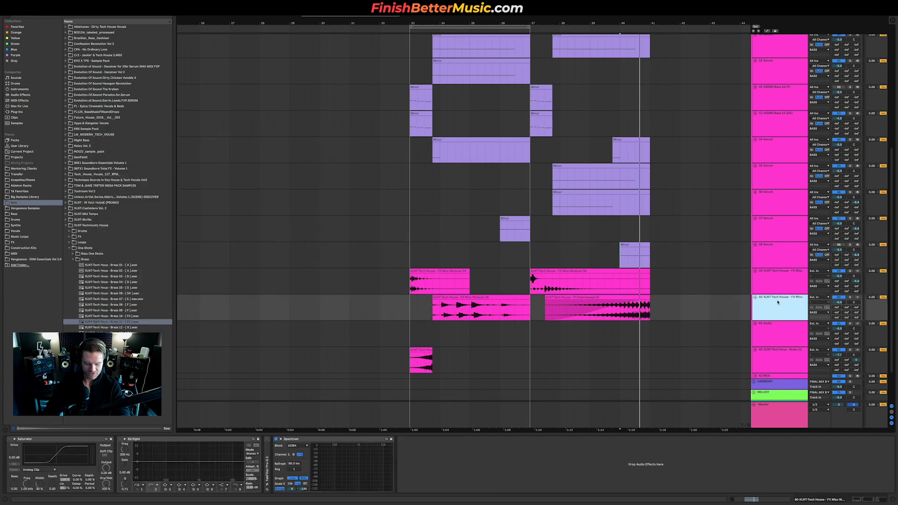
key("ctrl+d")
left_click(507, 329)
key("Delete")
left_click(598, 297)
key("Delete")
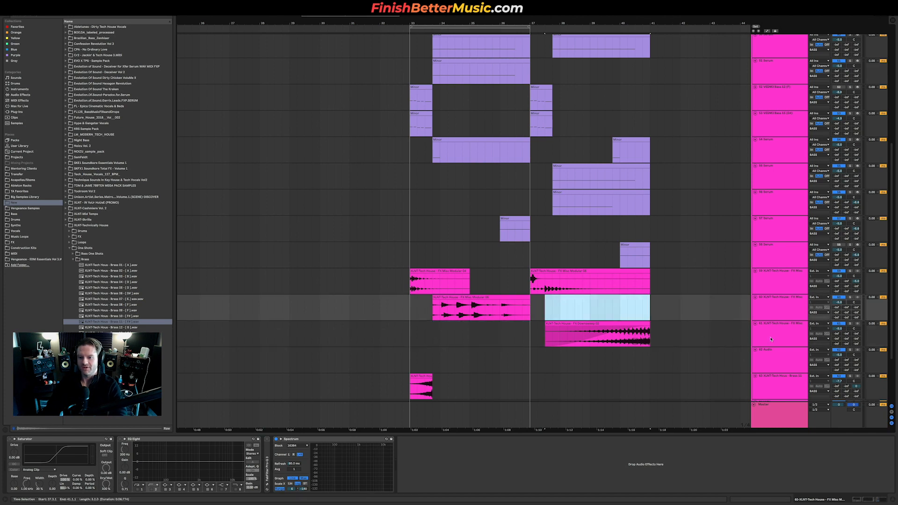
Lower the volume of the new downsweep track and place the playback start before the drop, ahead of bar 33.
left_click_drag(840, 329, 840, 334)
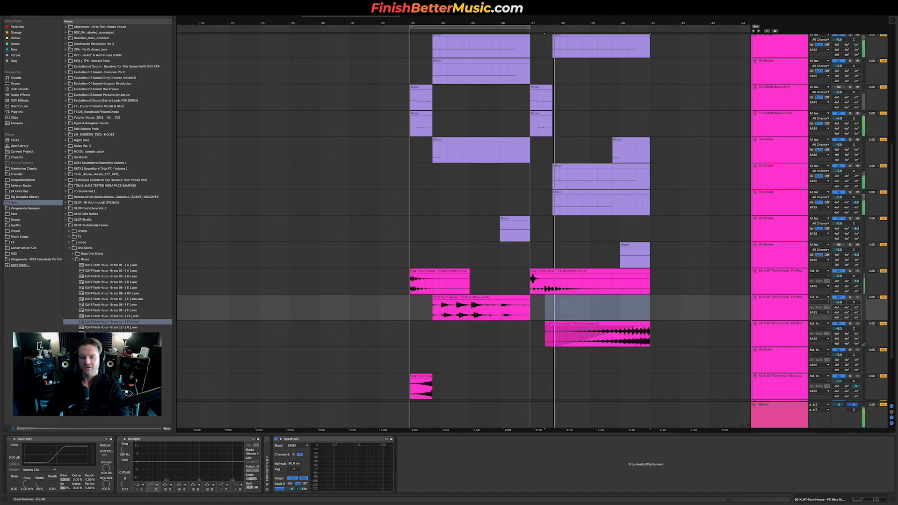
left_click(312, 334)
scroll(312, 334, "up", 5)
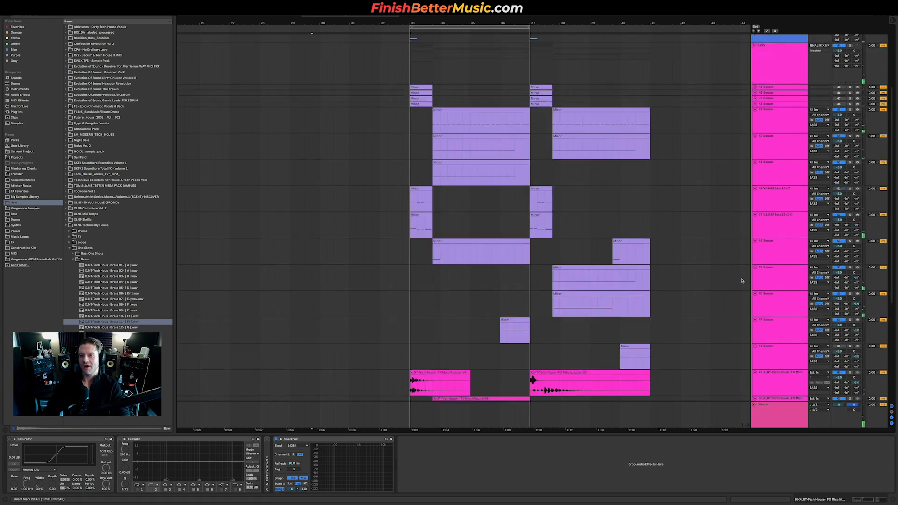
Open the Pro-L 2 limiter on the BASS group and slightly adjust its gain while the drop plays.
left_click(771, 80)
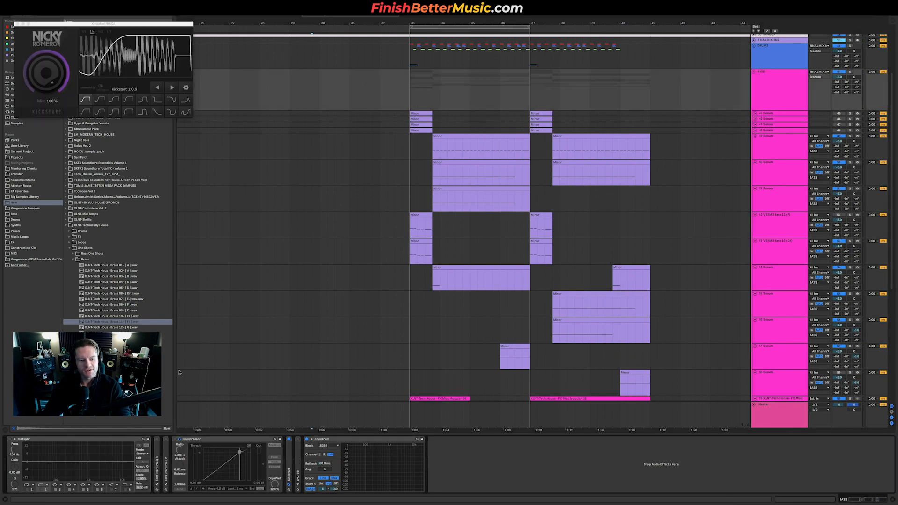
left_click(173, 487)
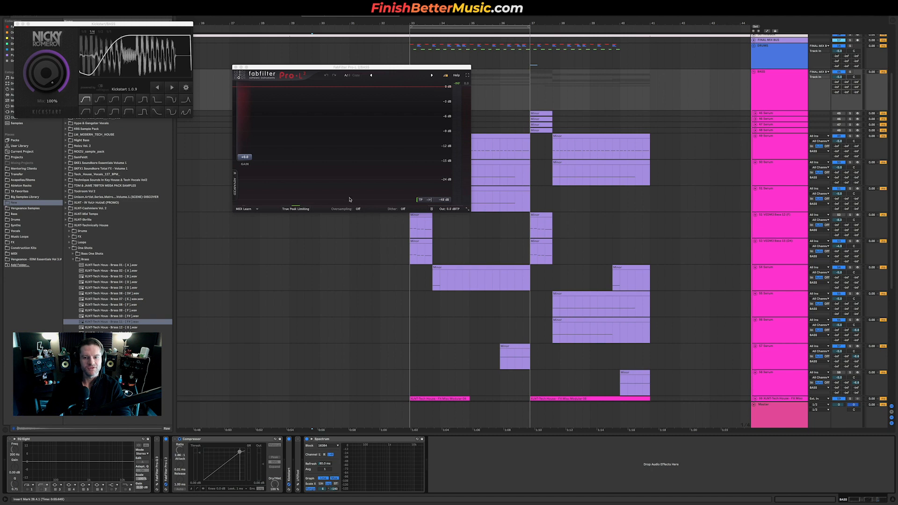
left_click_drag(394, 66, 256, 128)
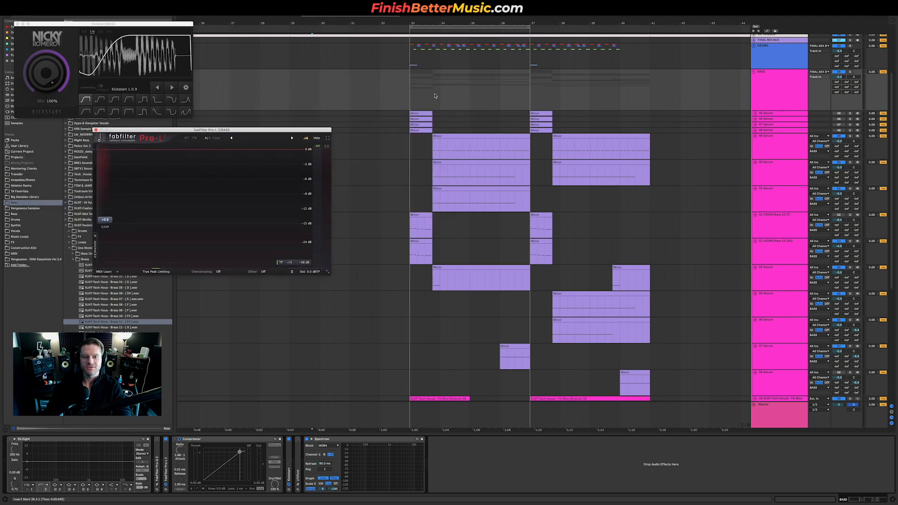
key("space")
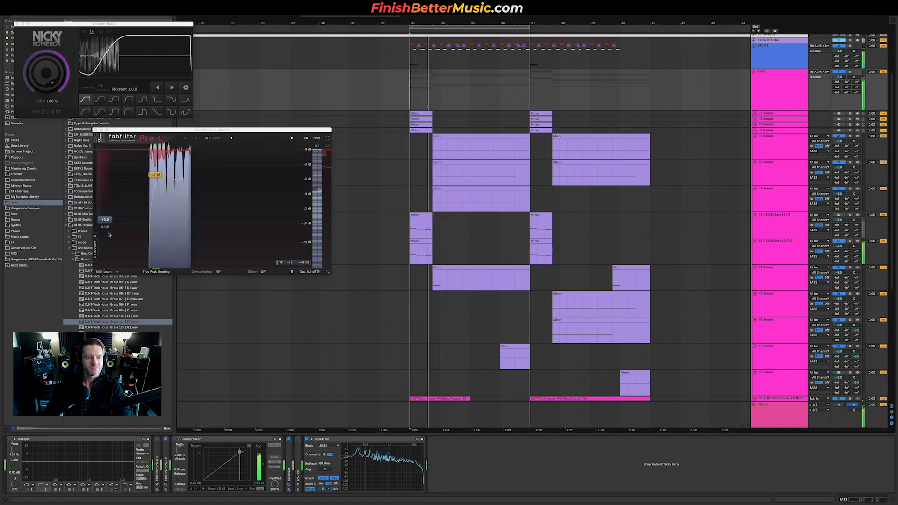
left_click_drag(106, 219, 109, 218)
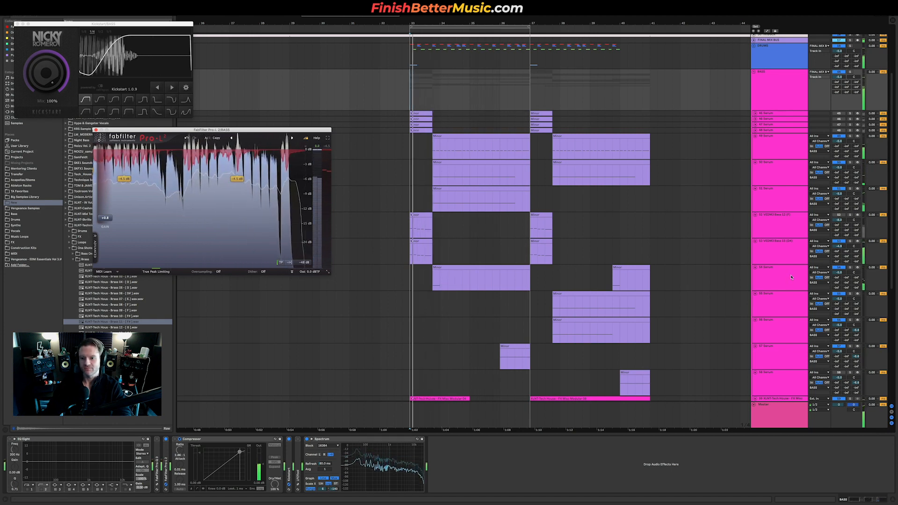
Raise the Saturator drive on the laser Serum track 54 to about 8 dB and replay the drop.
left_click(438, 288)
left_click(94, 439)
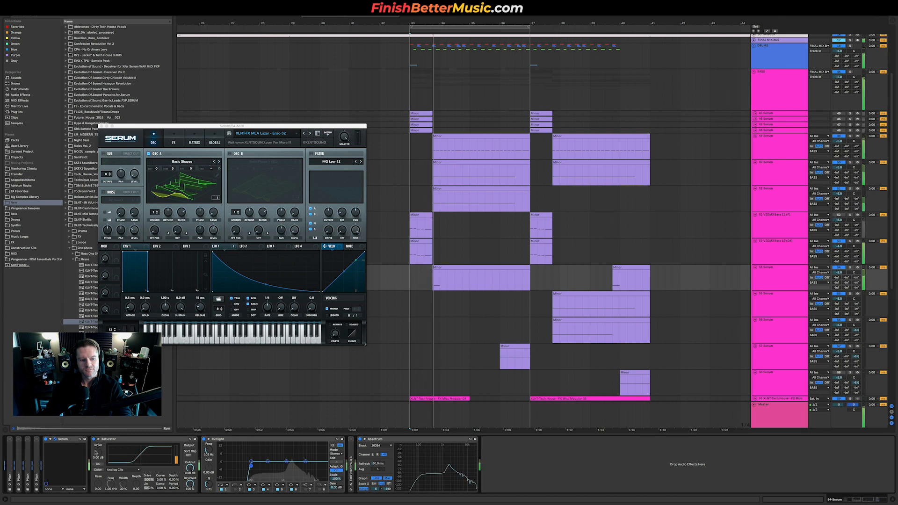
left_click_drag(98, 453, 97, 440)
key("space")
key("space")
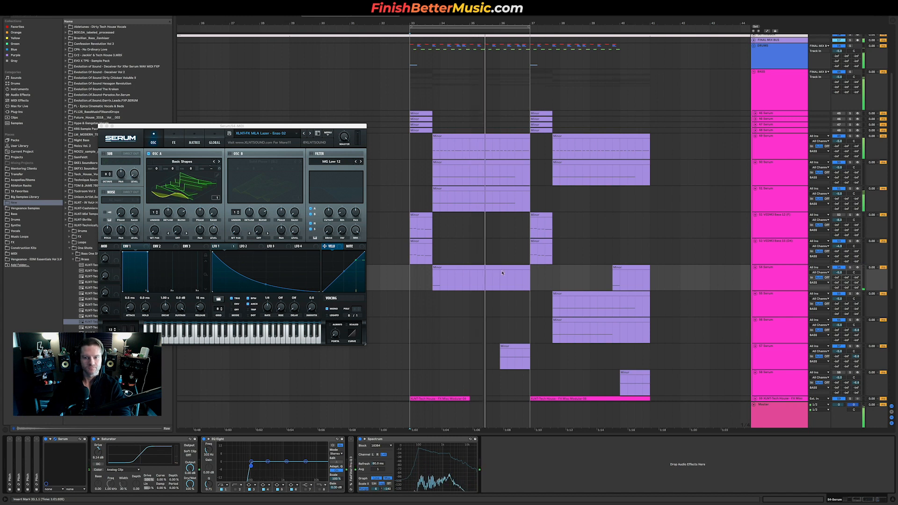
Play through the later FX clips, solo the 50-Serum track and listen to its first clip.
scroll(501, 271, "down", 3)
scroll(502, 274, "down", 1)
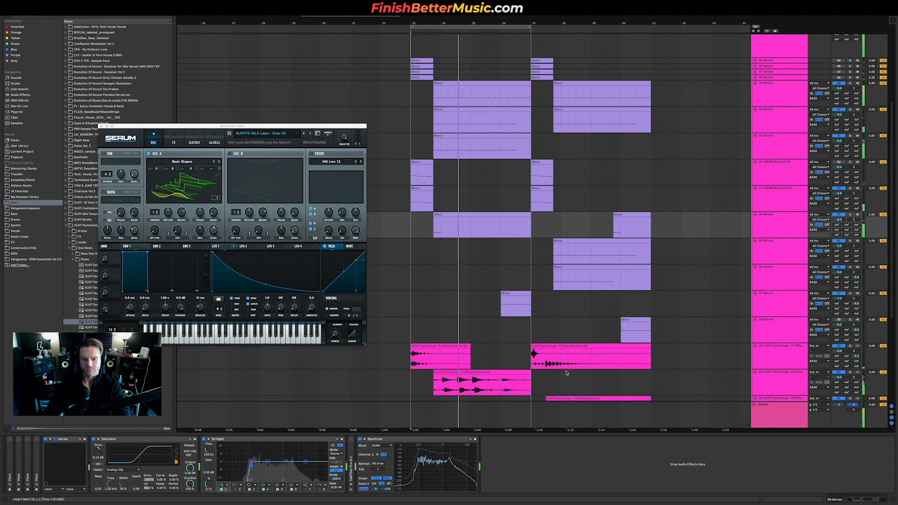
scroll(566, 373, "down", 3)
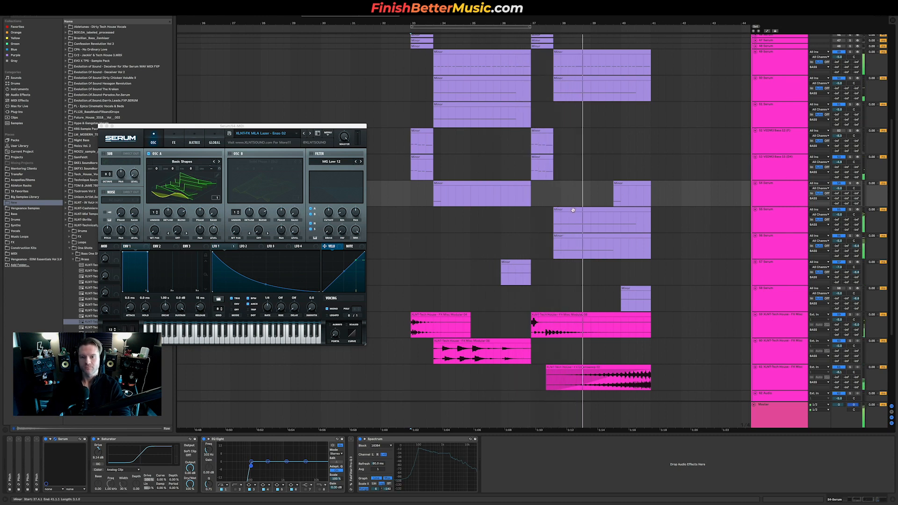
scroll(495, 173, "up", 2)
left_click(427, 127)
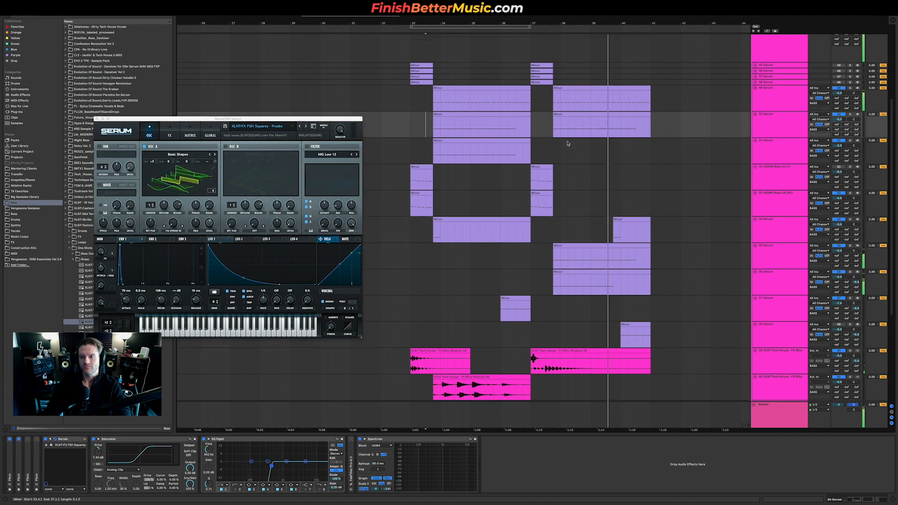
left_click(851, 115)
key("space")
key("space")
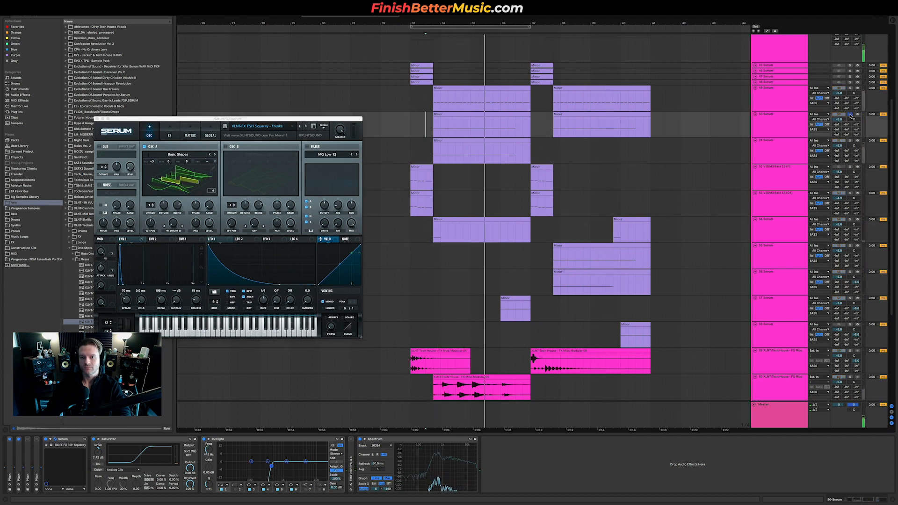
key("space")
key("space")
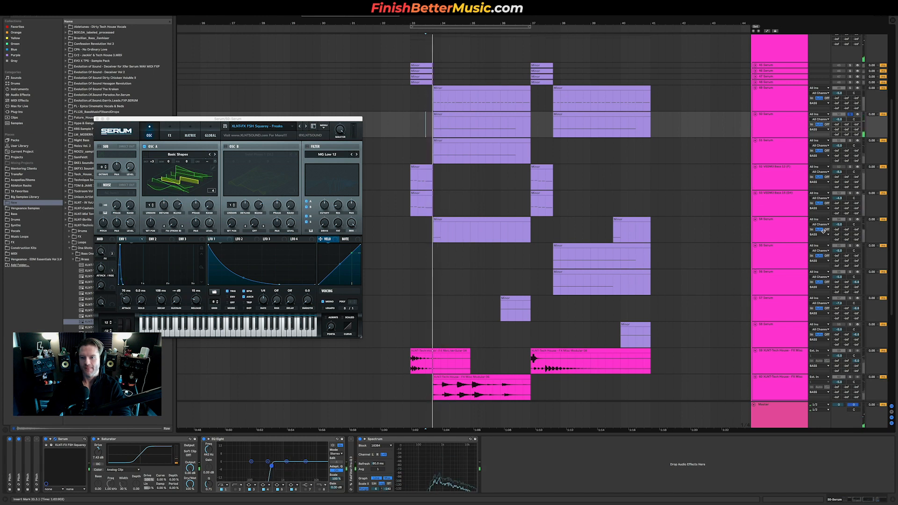
Solo the laser Serum track 54 and replay it to compare it with the 50-Serum lead.
left_click(851, 219)
key("space")
key("space")
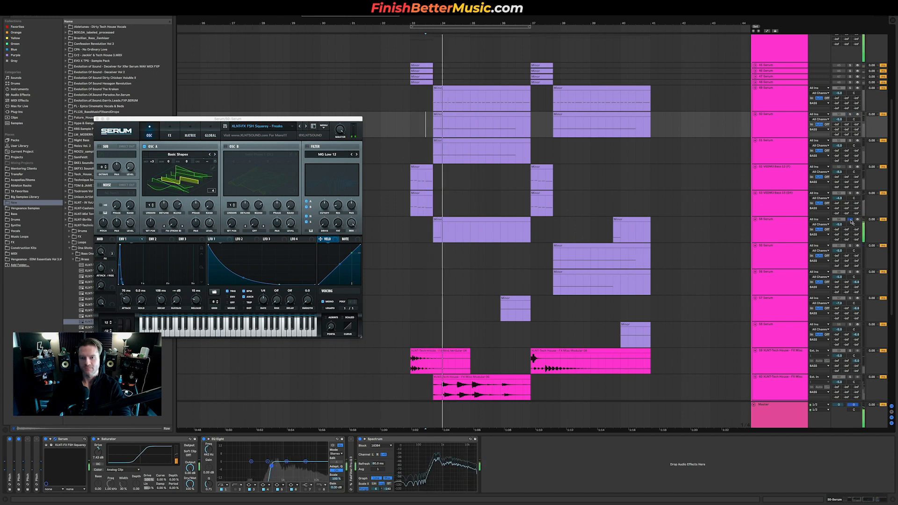
key("space")
key("space")
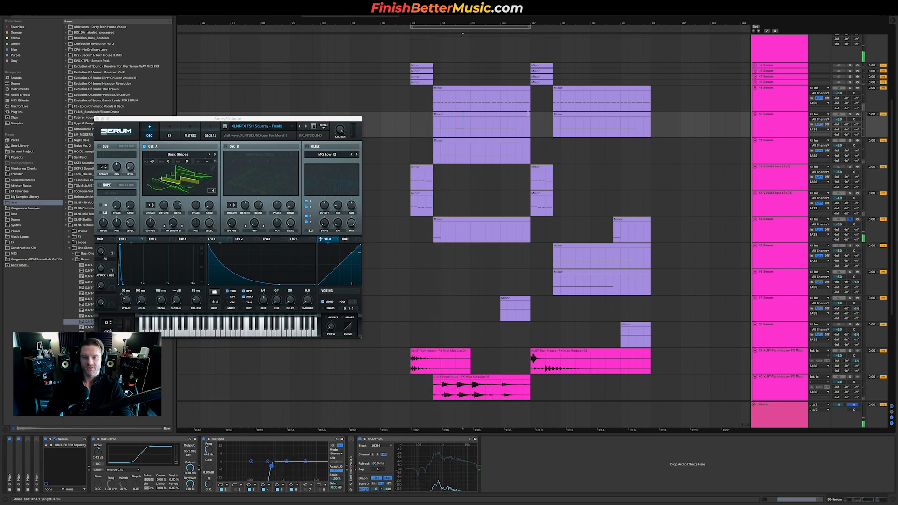
Shorten the first 50-Serum clip to one beat, place it at 36.3.1 and replay the full mix.
left_click_drag(529, 114, 439, 117)
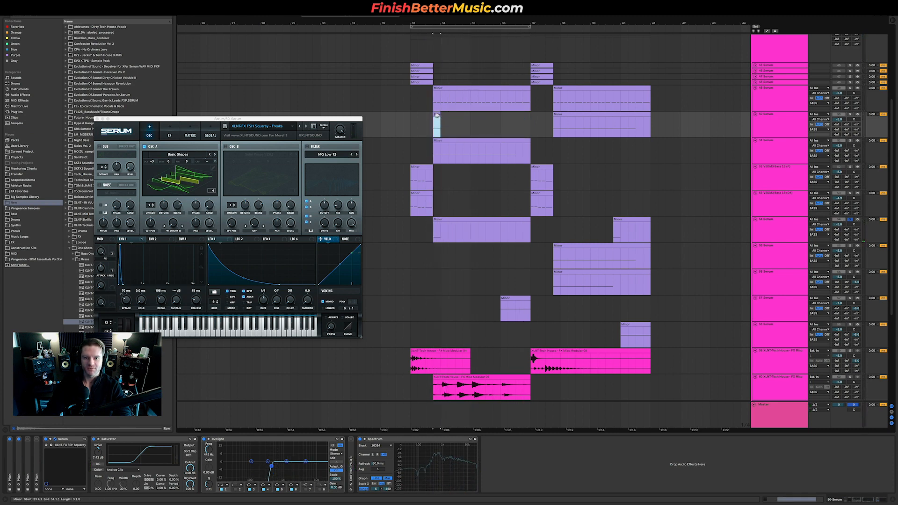
left_click_drag(513, 121, 519, 124)
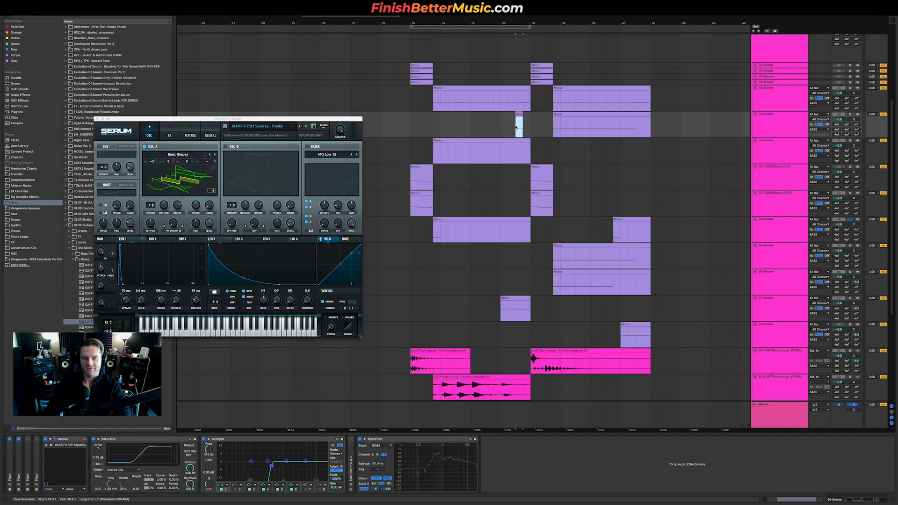
key("space")
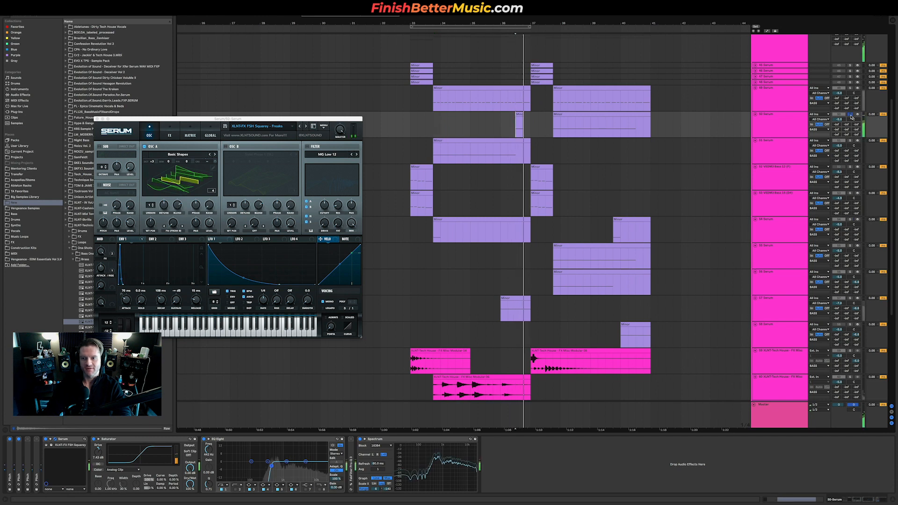
left_click(427, 130)
key("space")
key("space")
Raise the Saturator drive on the Gear Riser Serum track 51 and turn up its last send while playing.
left_click(772, 145)
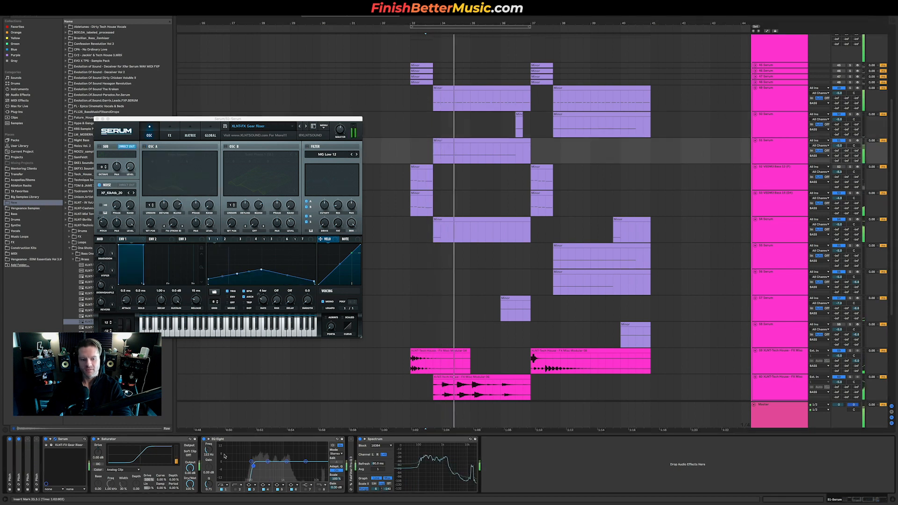
left_click_drag(98, 453, 98, 443)
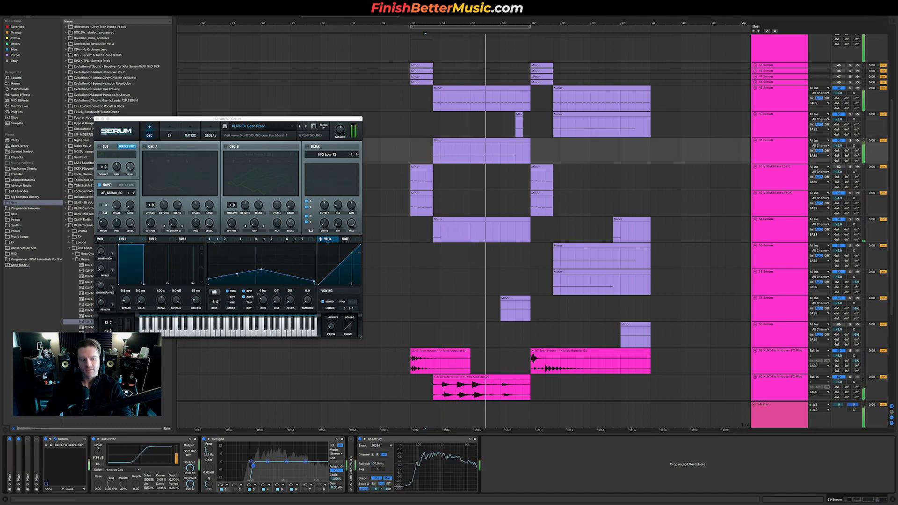
key("space")
key("space")
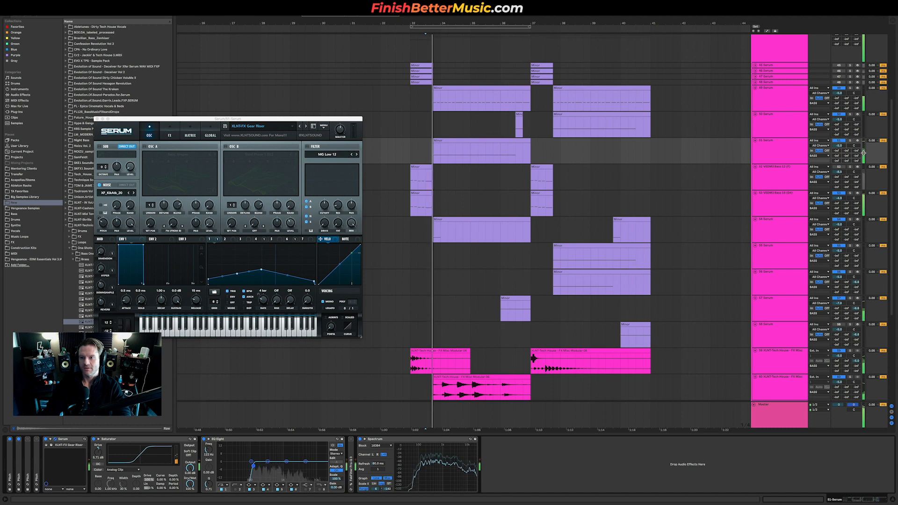
left_click_drag(854, 152, 854, 154)
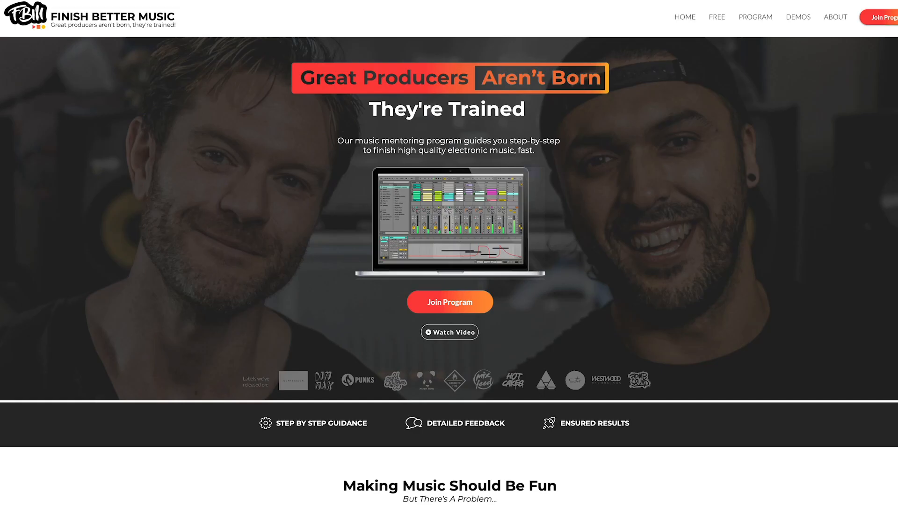
Switch to the Finish Better Music website and look through the home page down to the free release checklist.
scroll(449, 253, "down", 7)
scroll(449, 253, "down", 12)
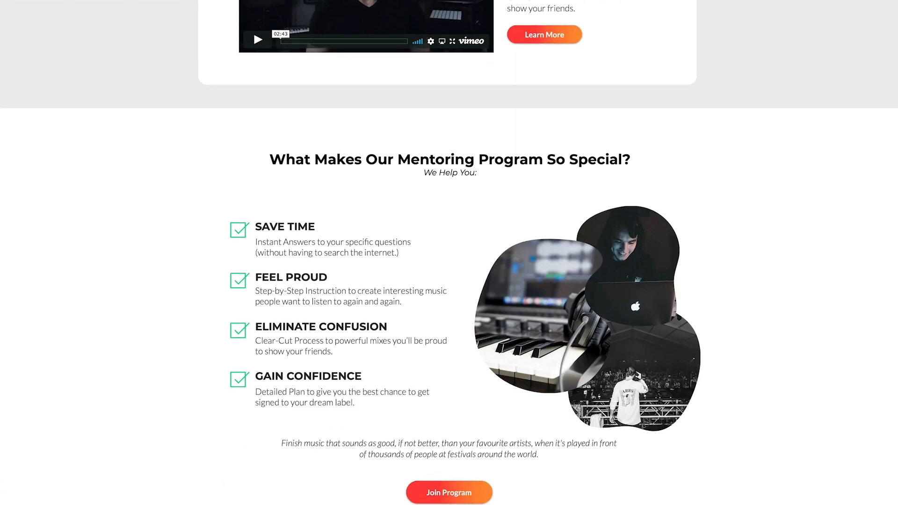
scroll(449, 252, "down", 11)
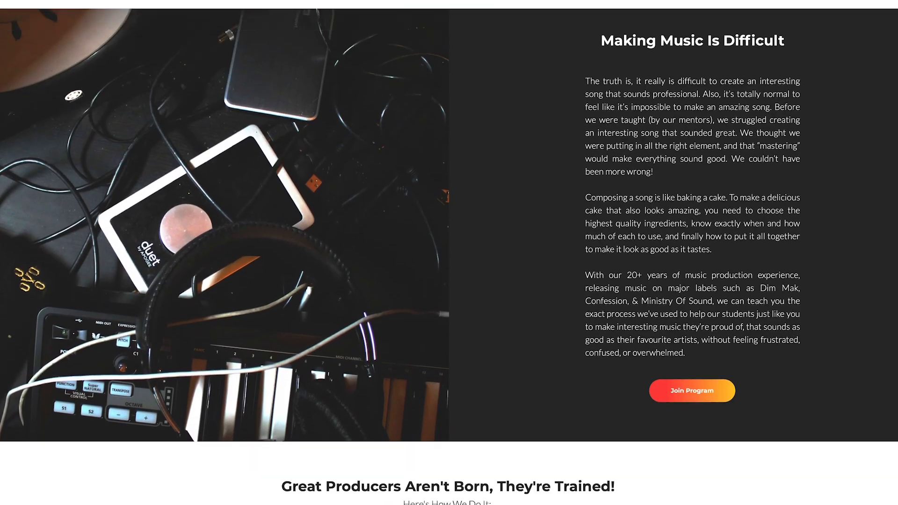
scroll(449, 252, "down", 15)
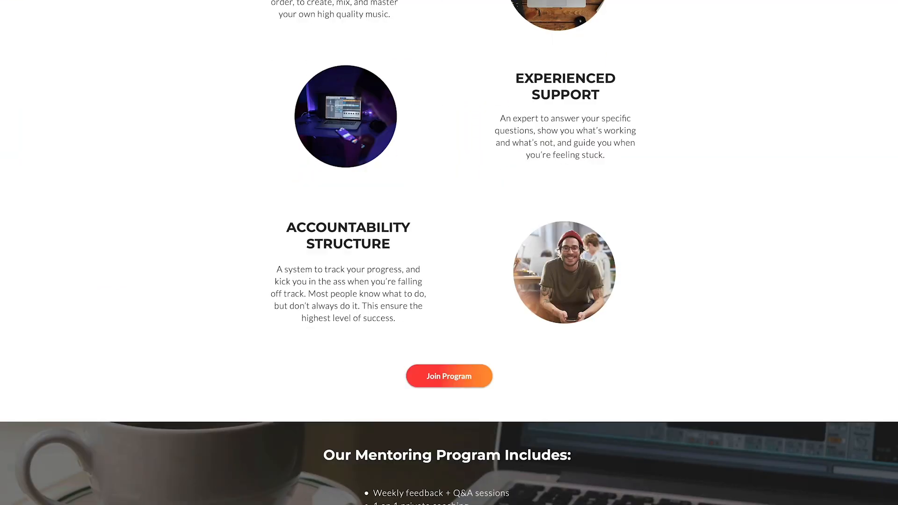
scroll(449, 253, "down", 18)
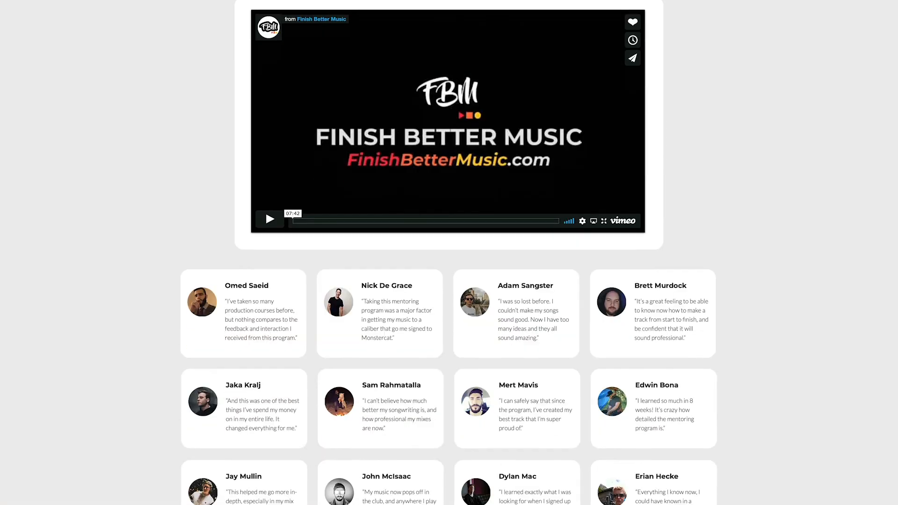
scroll(449, 253, "down", 20)
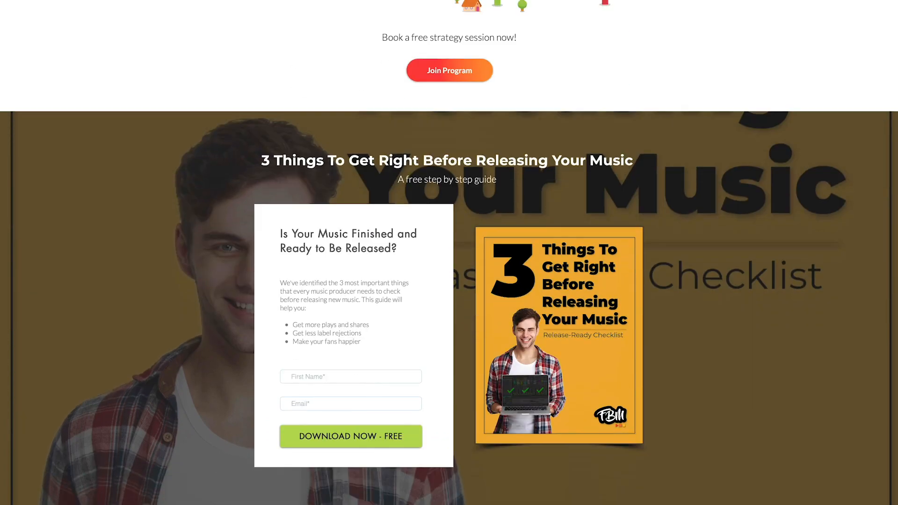
scroll(449, 253, "down", 20)
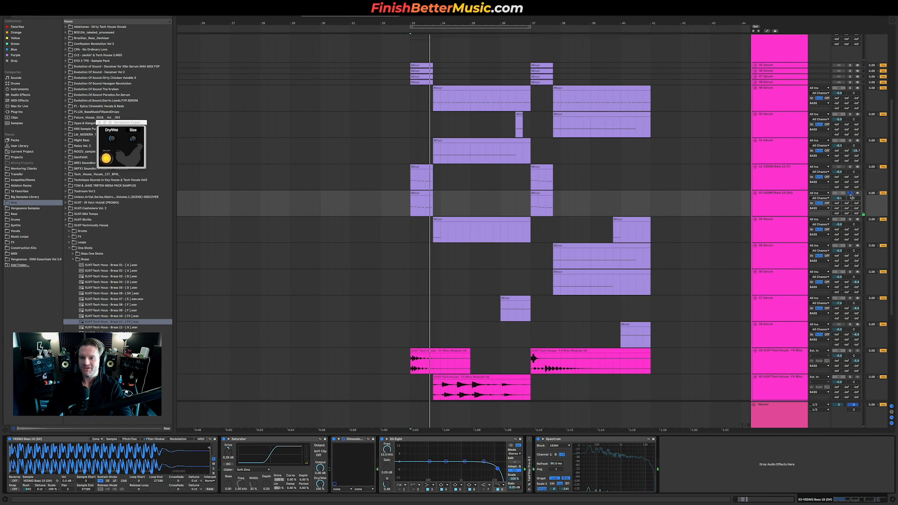
Unsolo bass sampler track 53, close its small Dry/Wet and Size plugin window, and show the whole drop beneath the reference.
left_click(851, 194)
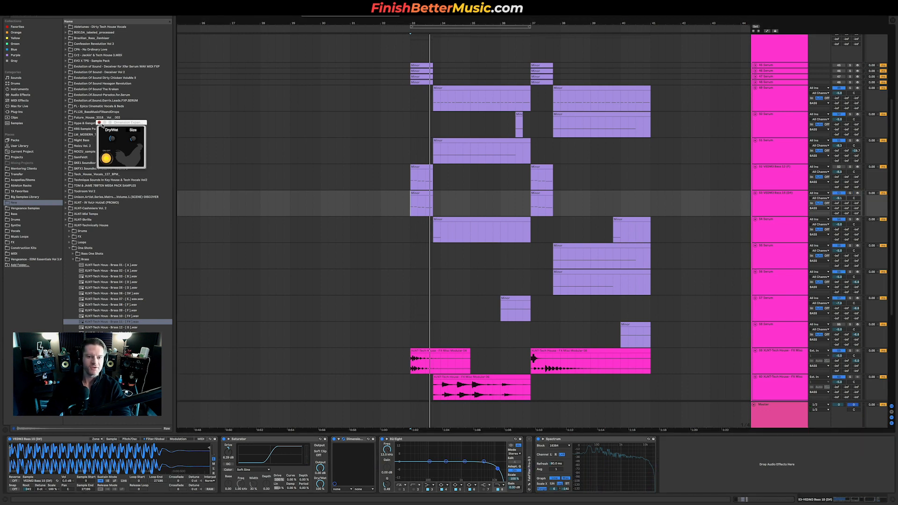
left_click(100, 123)
scroll(488, 197, "down", 3)
left_click_drag(441, 206, 600, 207)
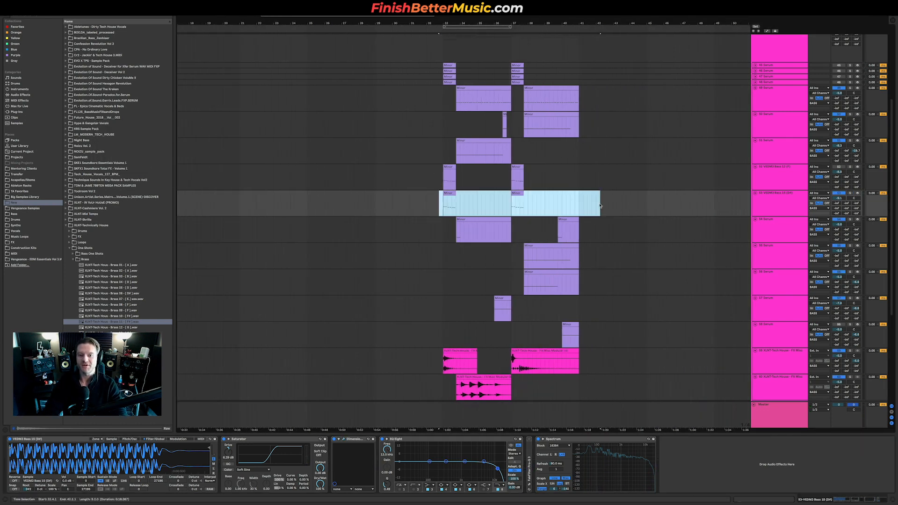
scroll(595, 211, "up", 4)
left_click(595, 210)
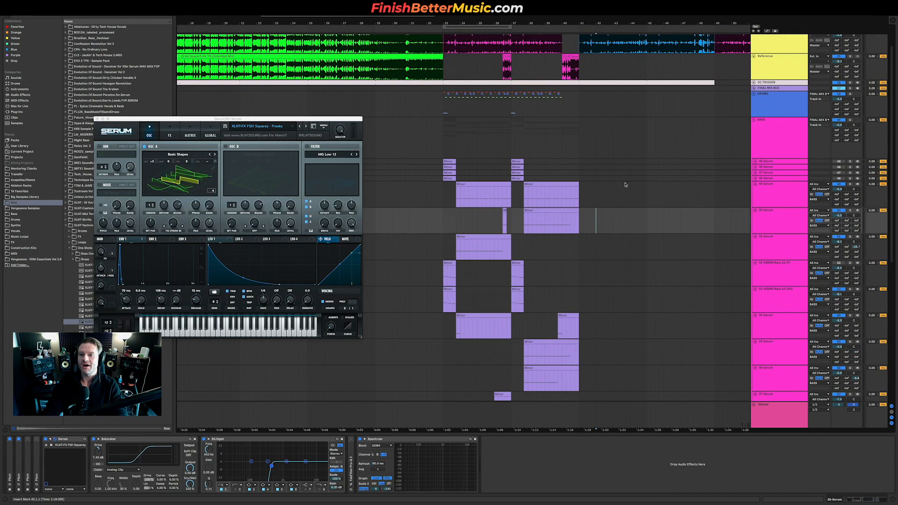
Collapse and reopen the BASS group to review its layers, and close the Pro-L 2 and Kickstart windows.
left_click(754, 120)
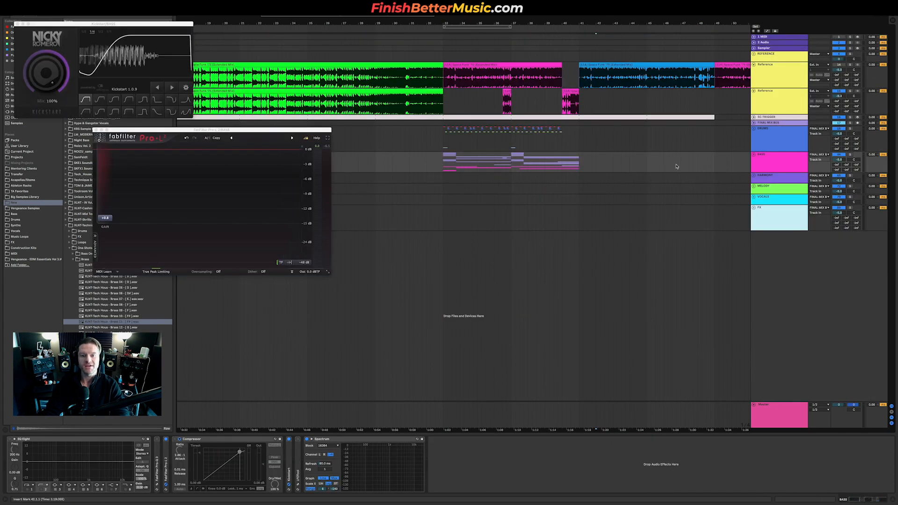
left_click(755, 156)
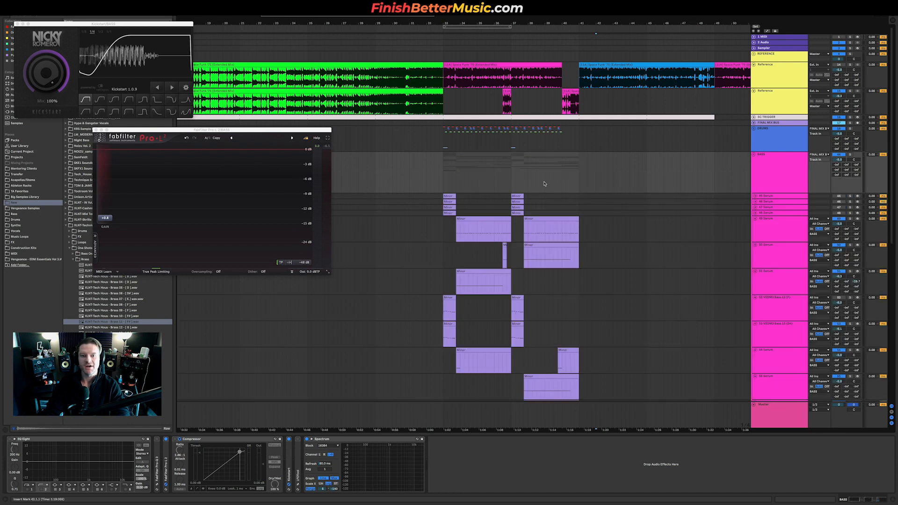
left_click(95, 130)
left_click(17, 23)
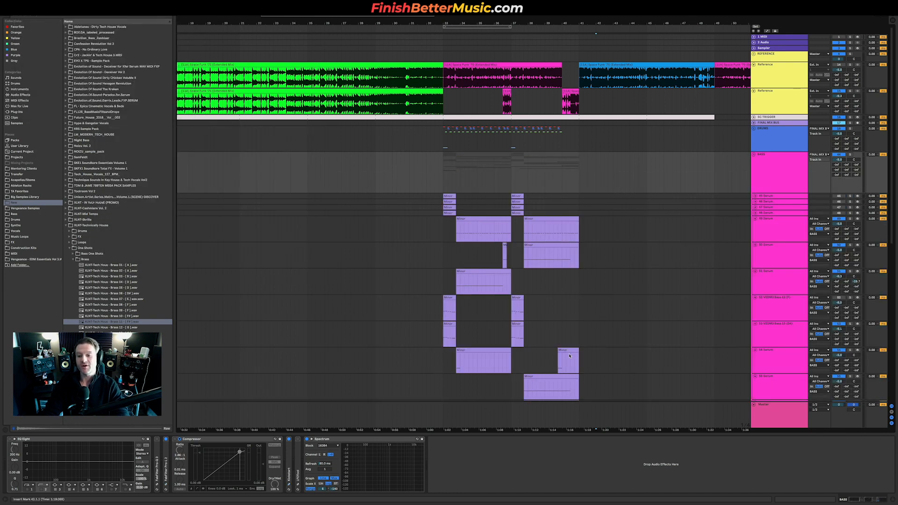